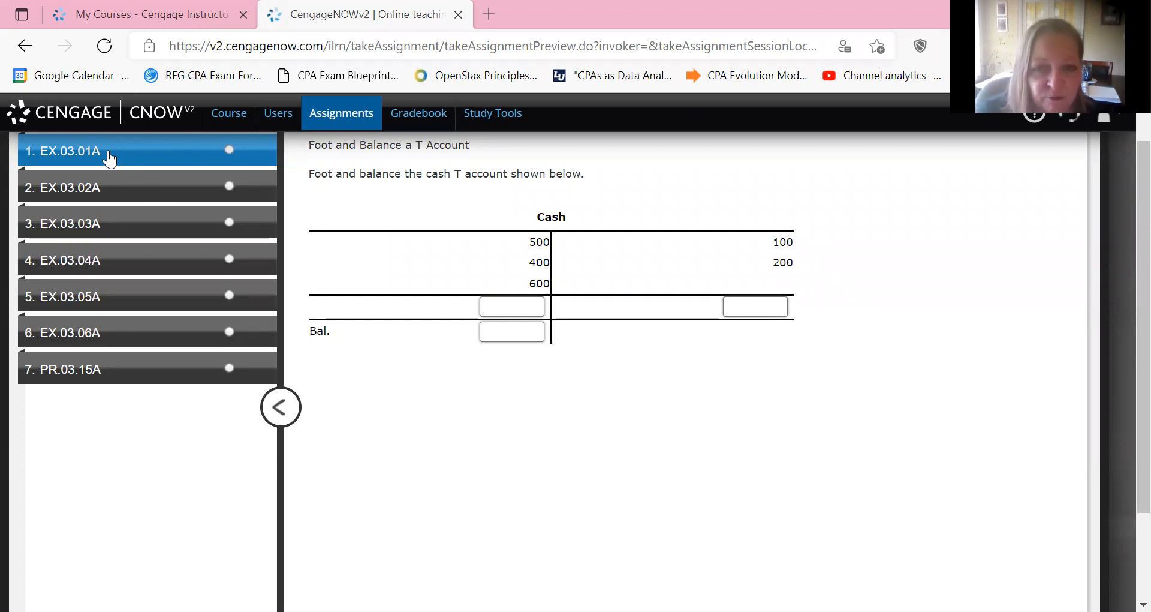
Enter the Cash T account footings as 1500 on the debit side and 300 on the credit side.
click(504, 315)
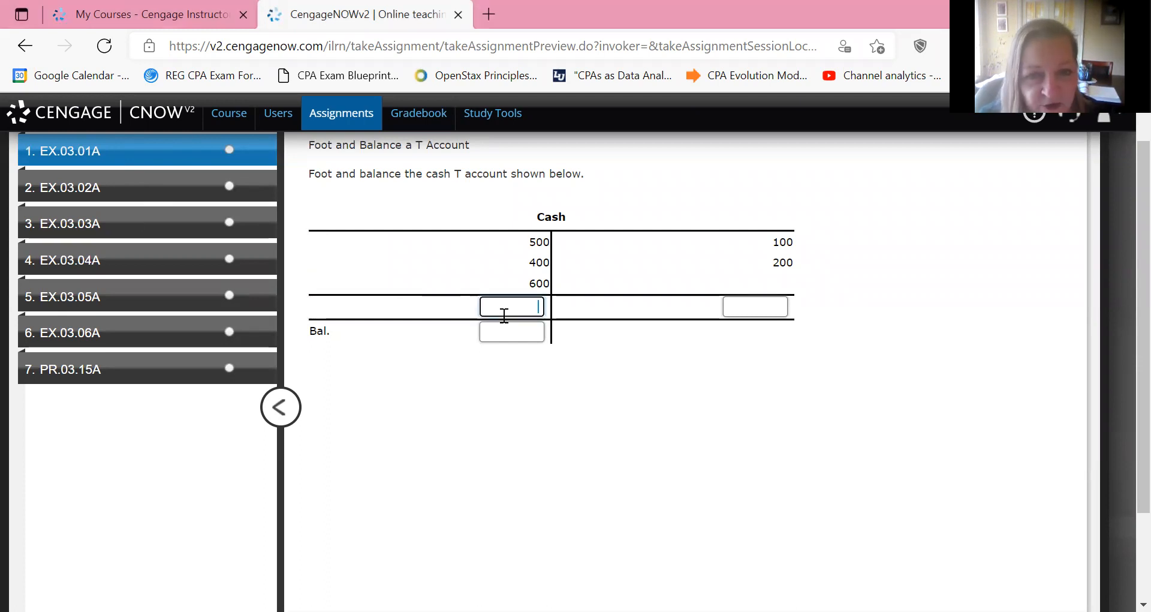
text(1500)
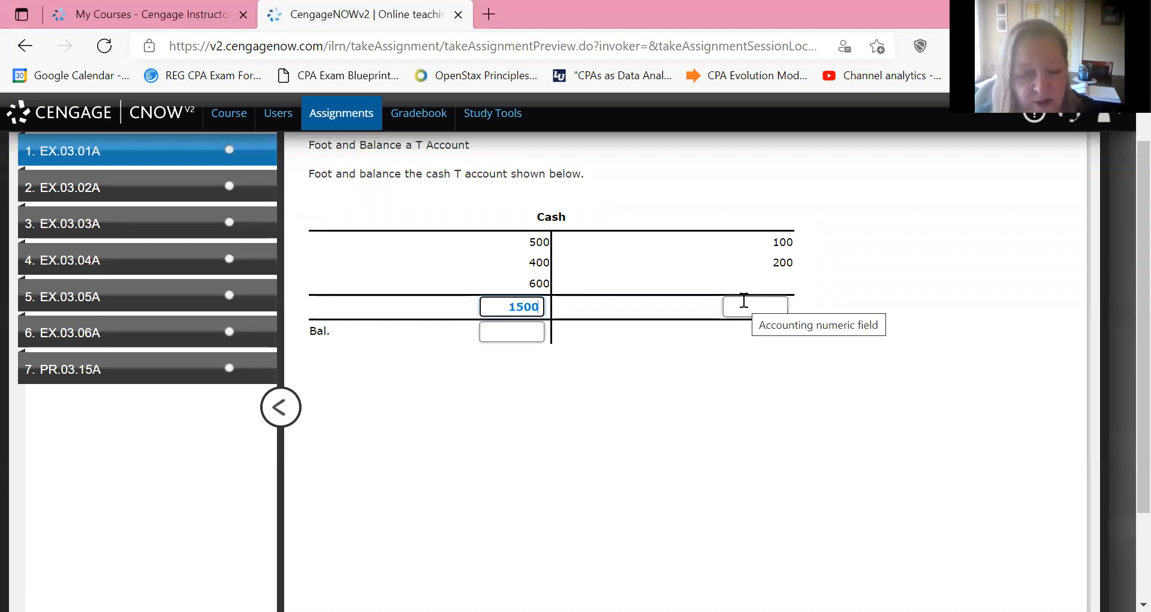
text(300)
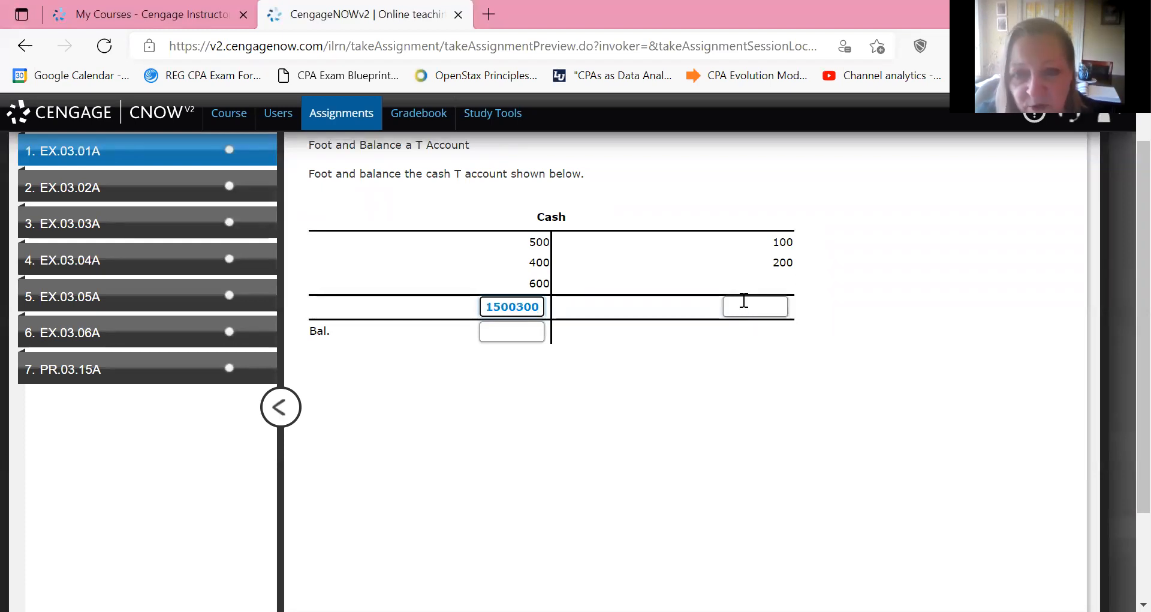
key(BackSpace)
key(BackSpace)
key(BackSpace)
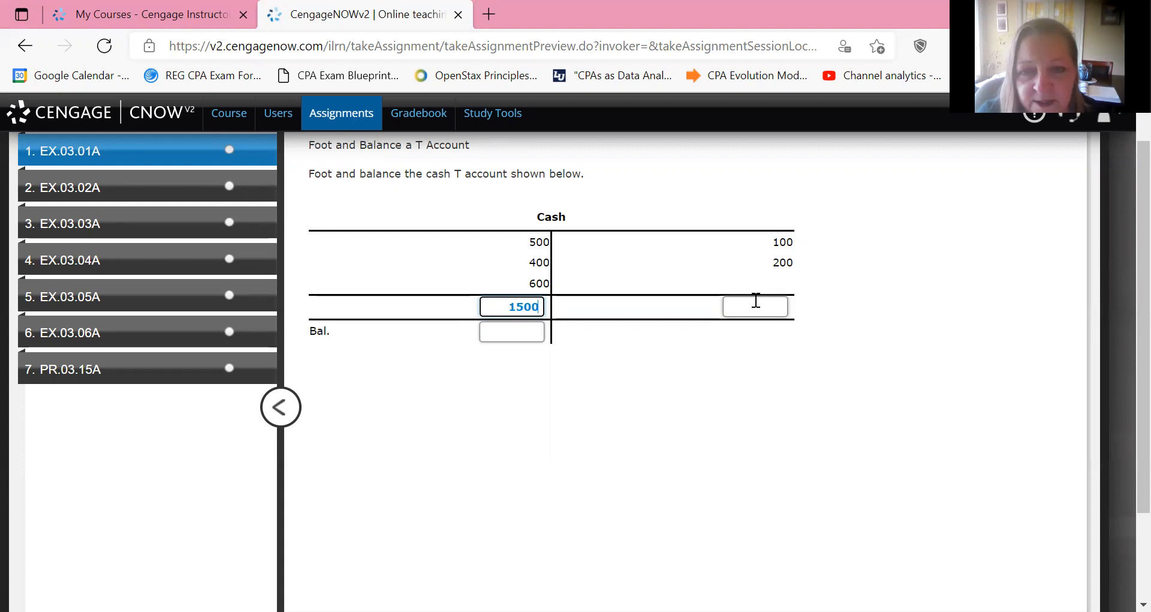
click(778, 306)
text(300)
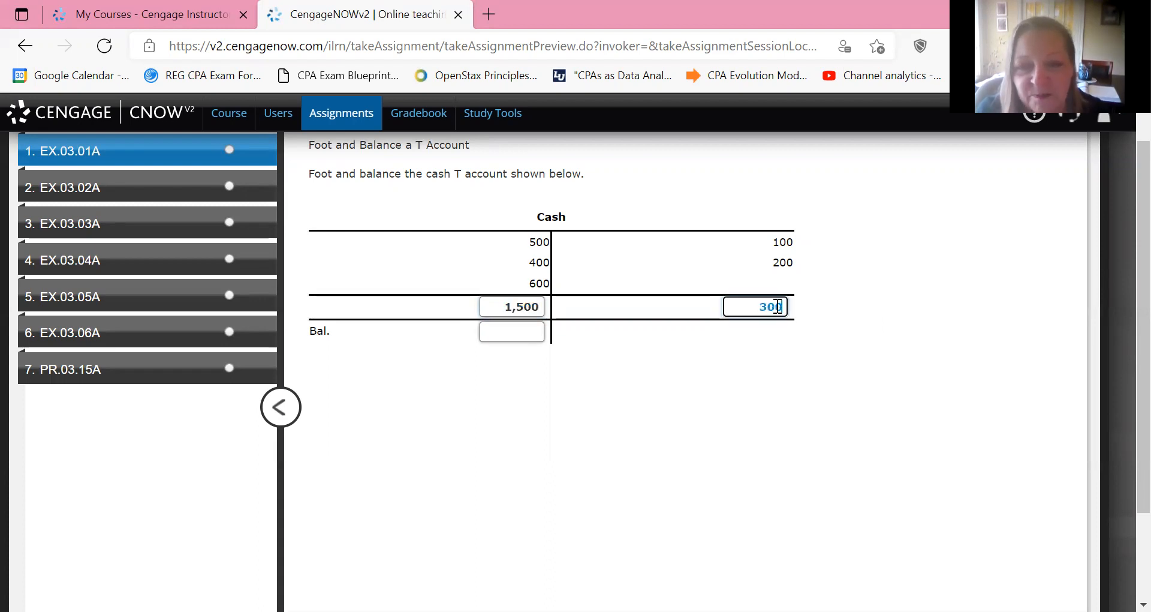
Enter 1200 as the debit balance of the Cash T account.
click(488, 328)
text(1200)
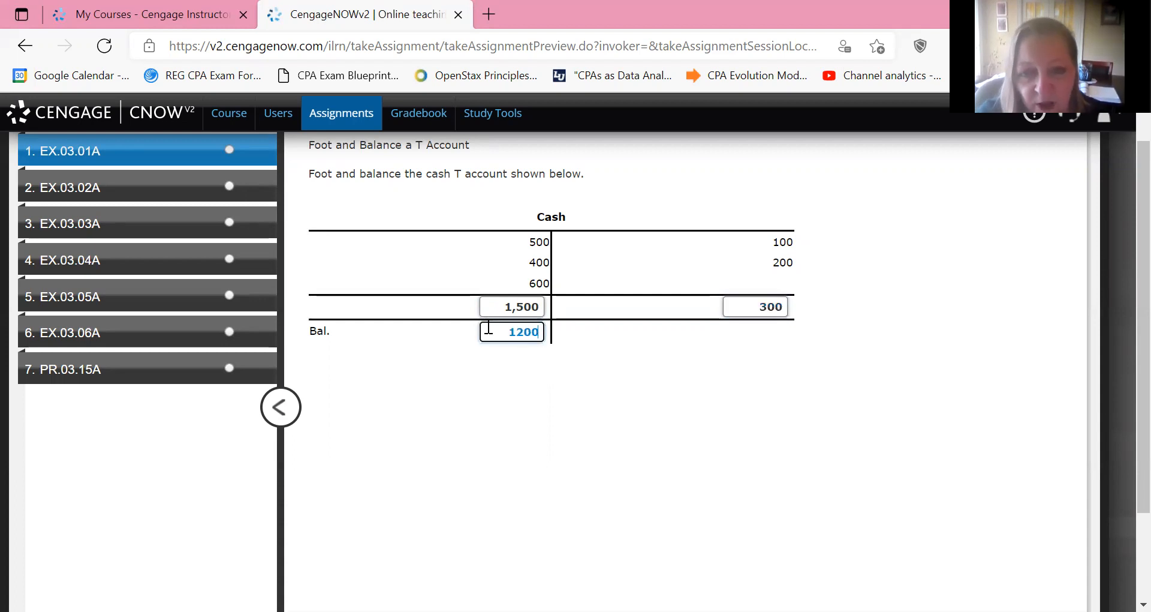
click(651, 415)
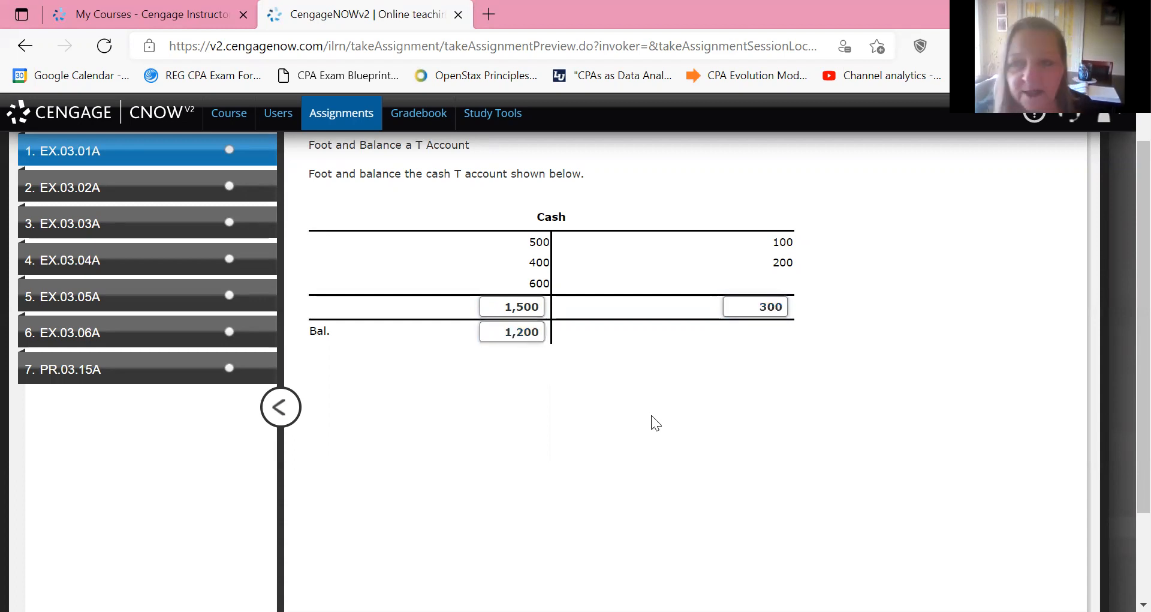
Check the work on EX.03.01A and go on to exercise EX.03.02A.
scroll(651, 415, down, 2)
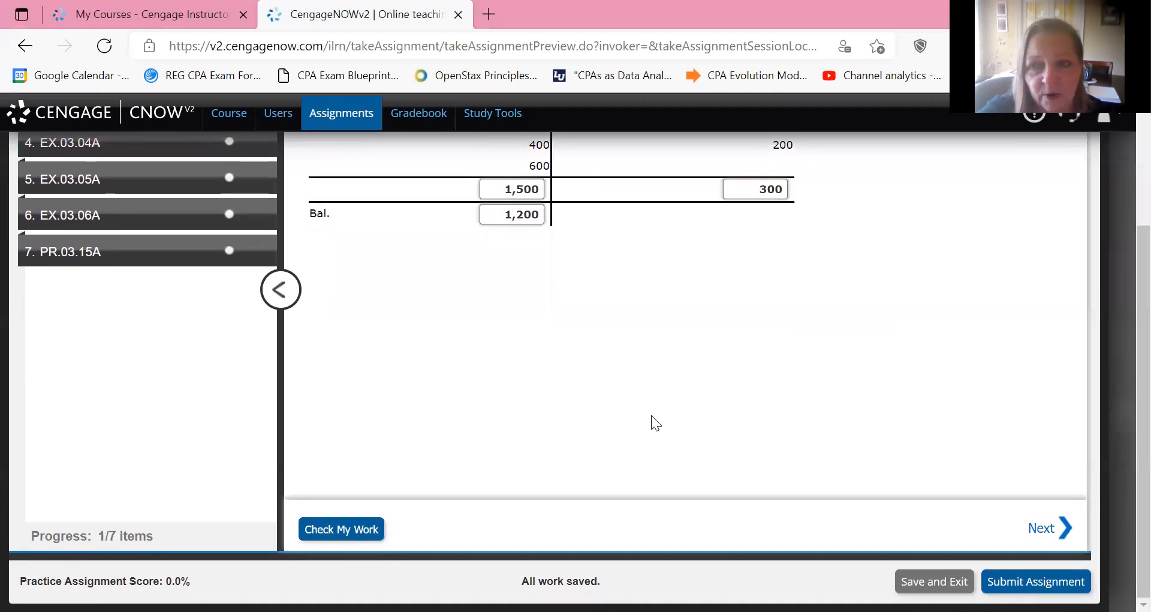
key(Return)
scroll(652, 415, up, 2)
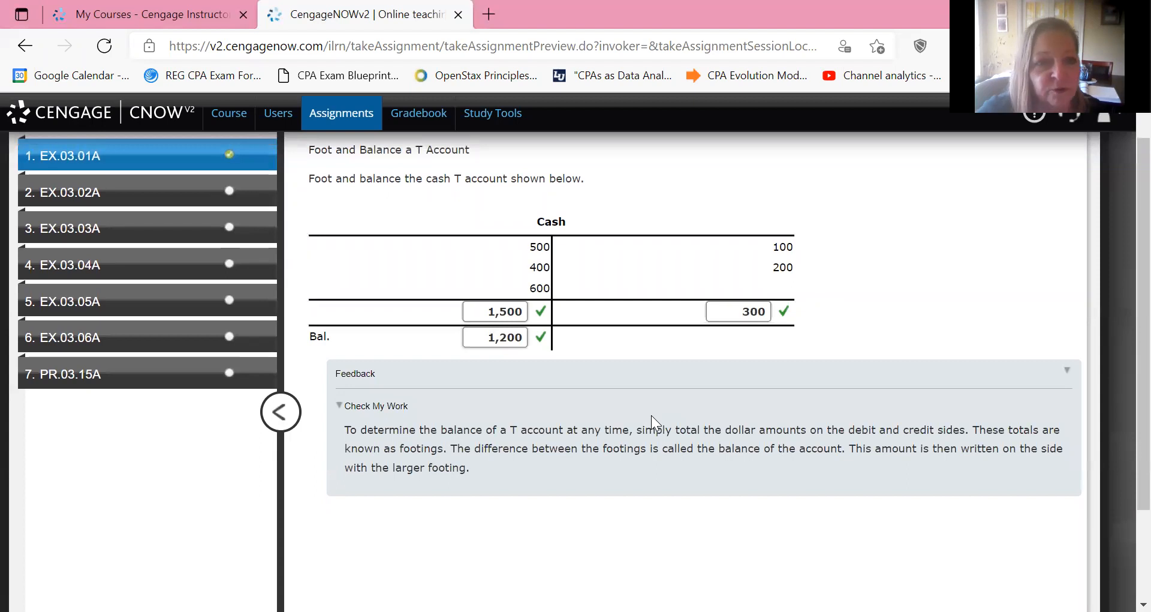
key(Return)
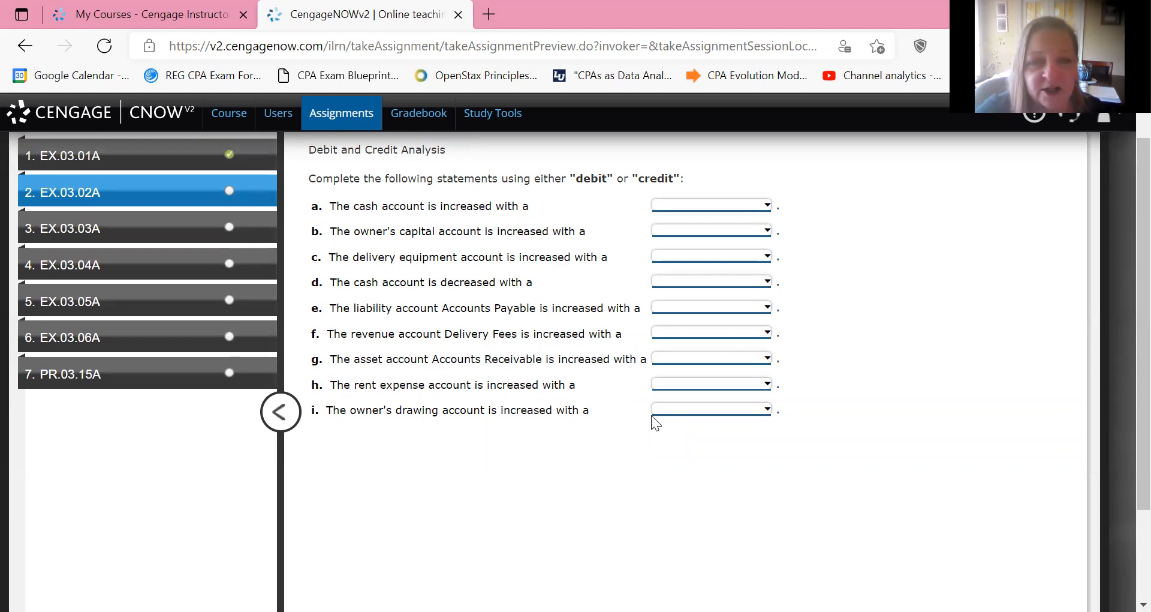
Answer statement a (cash increase) with debit and statement b (owner's capital increase) with credit.
key(alt+Down)
key(Down)
key(Down)
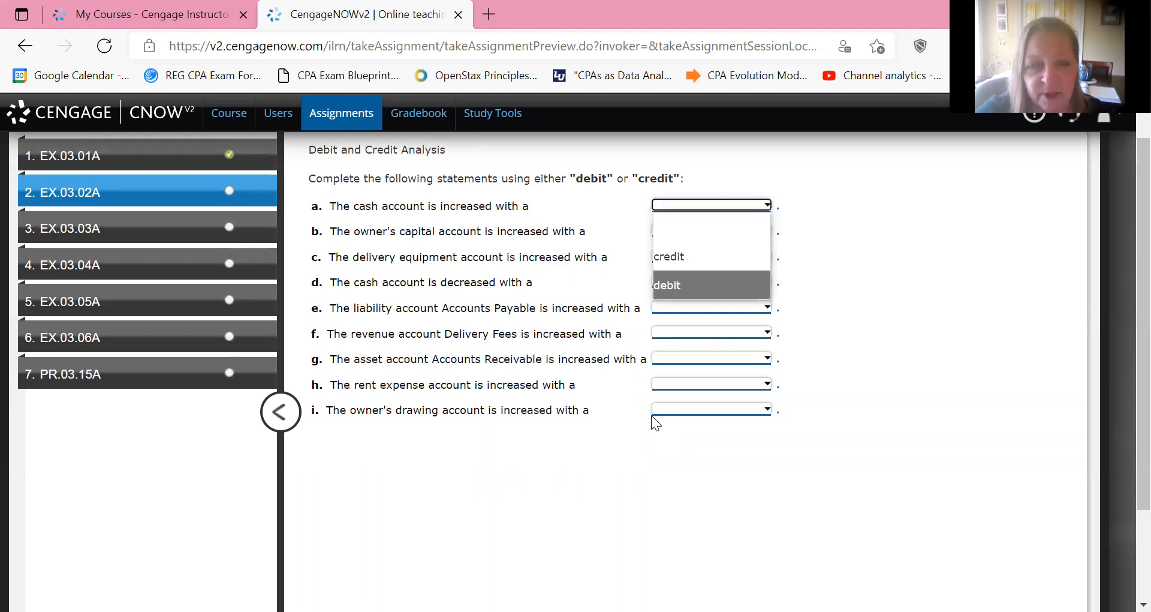
key(Return)
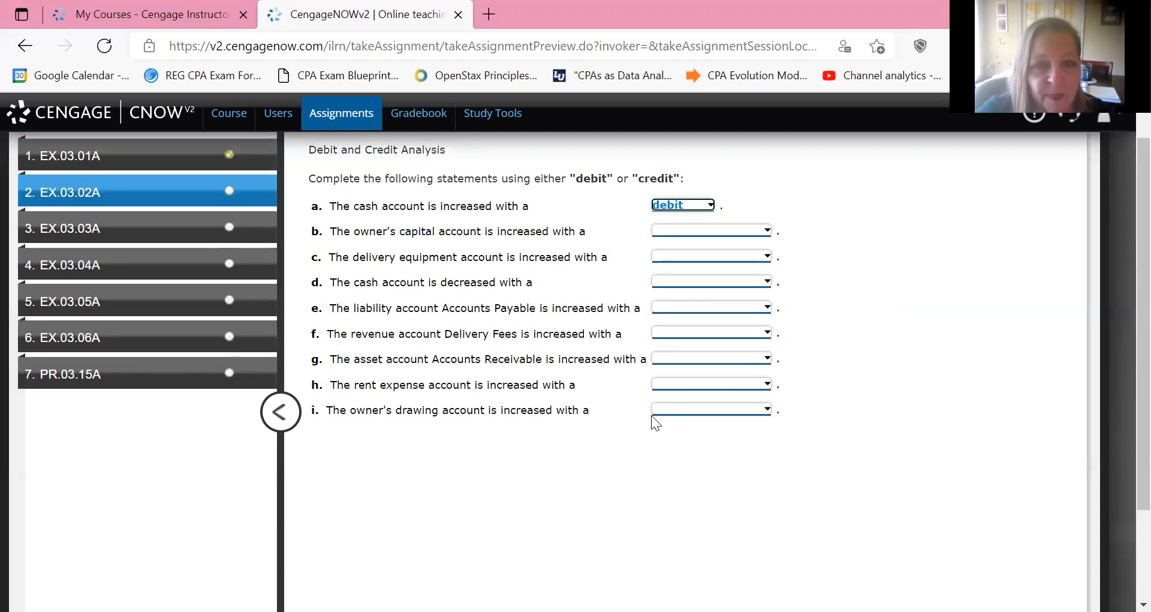
key(Tab)
key(alt+Down)
key(Down)
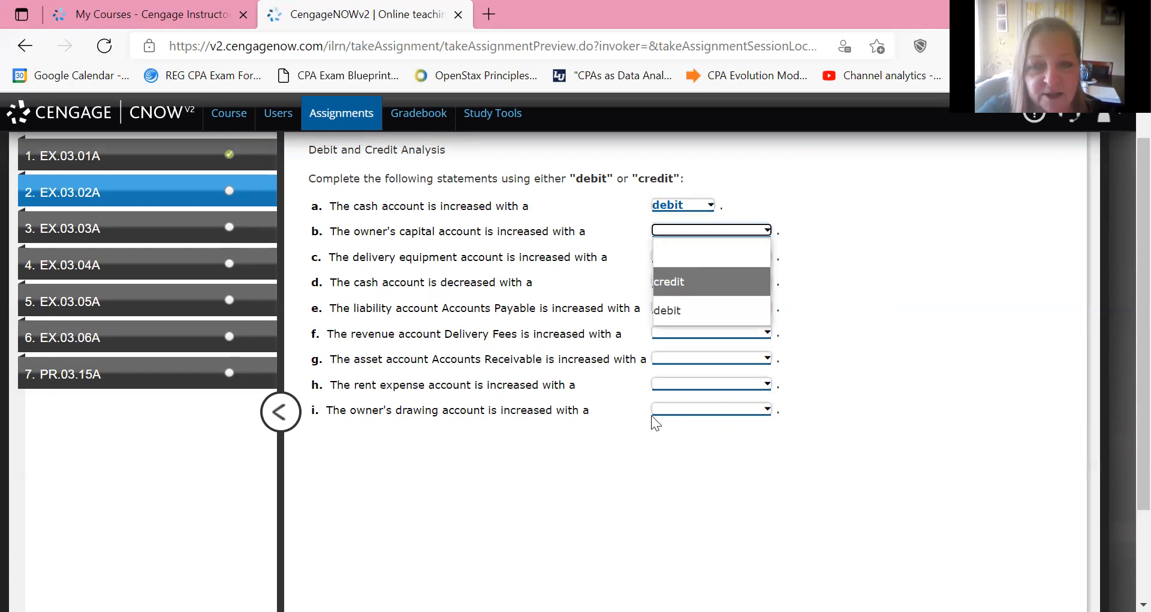
key(Return)
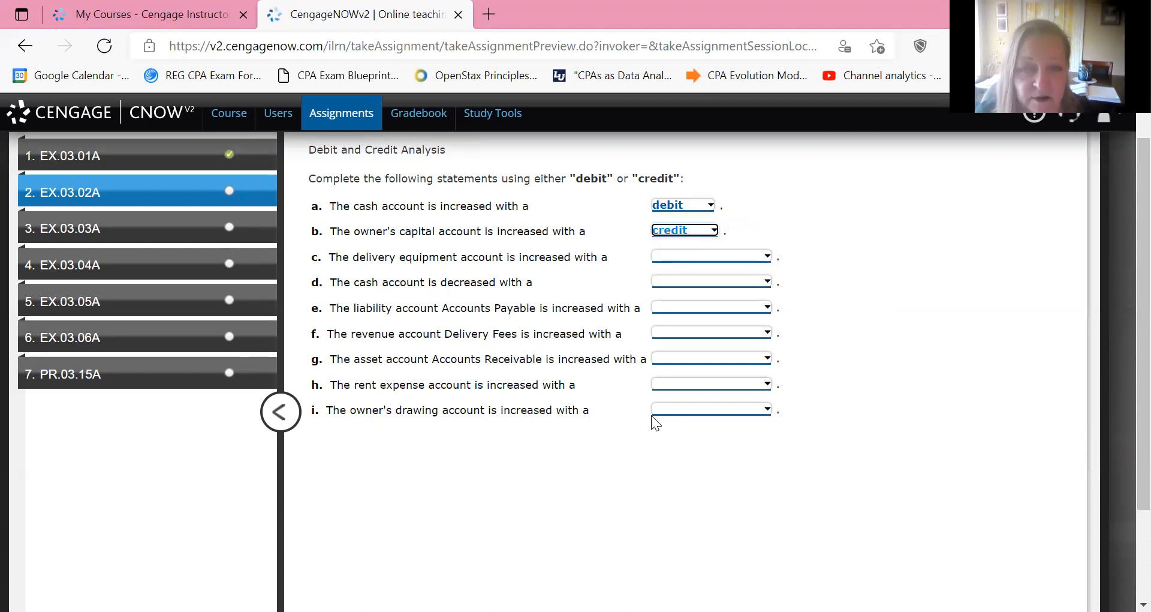
Answer statement c (delivery equipment increase) with debit and statement d (cash decrease) with credit.
key(Tab)
key(alt+Down)
key(Down)
key(Down)
key(Return)
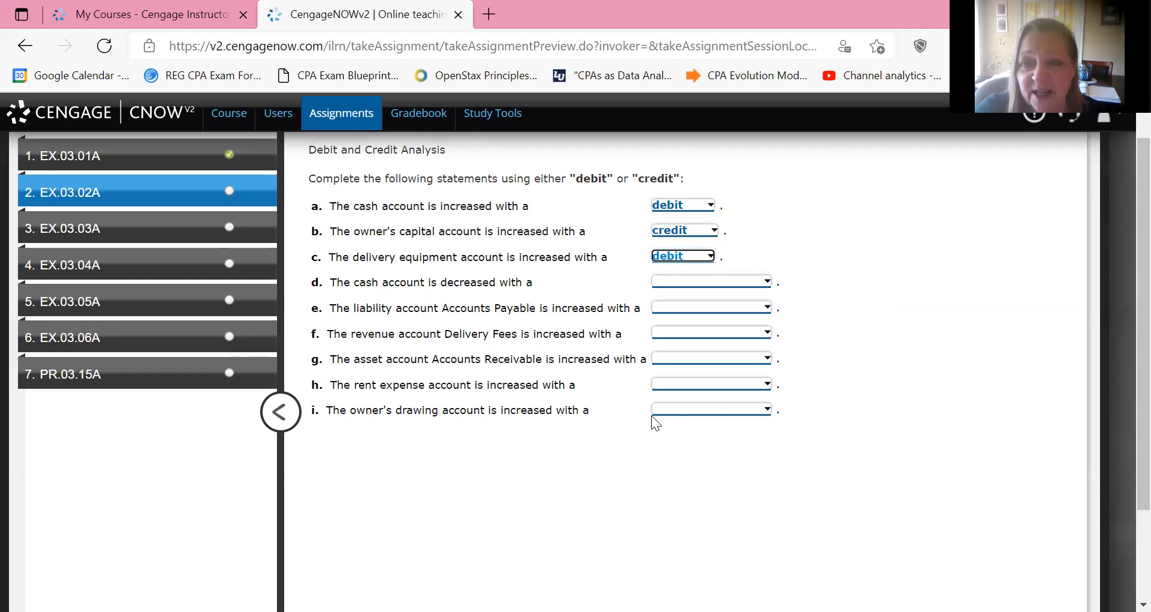
key(Tab)
key(alt+Down)
key(Down)
key(Return)
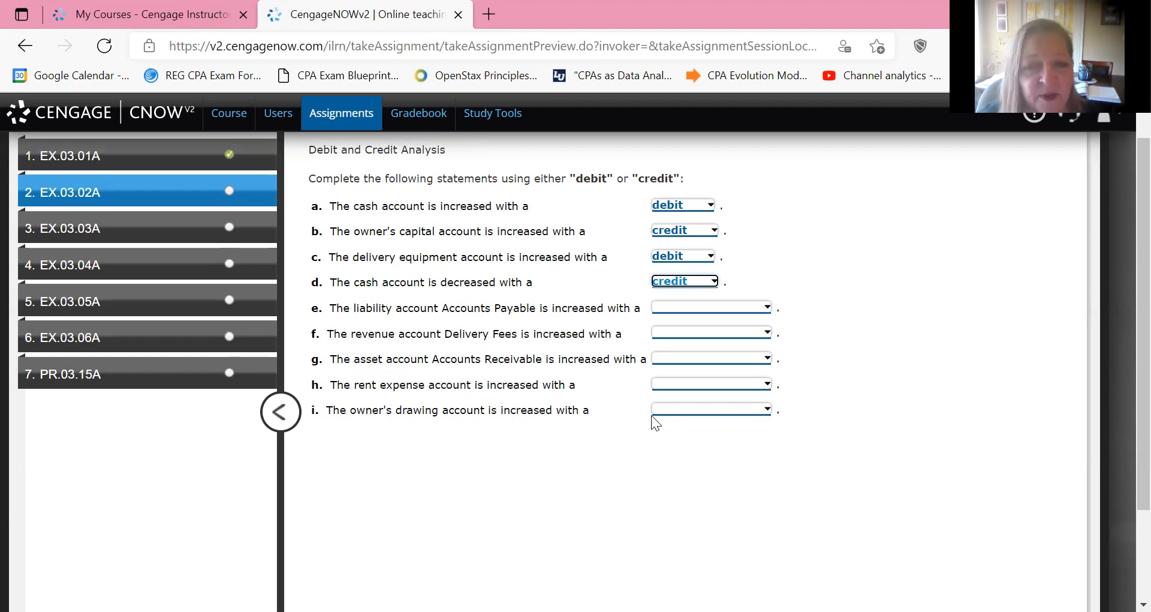
Answer statements e (Accounts Payable increase) and f (Delivery Fees increase) with credit.
key(Tab)
key(alt+Down)
key(Down)
key(Return)
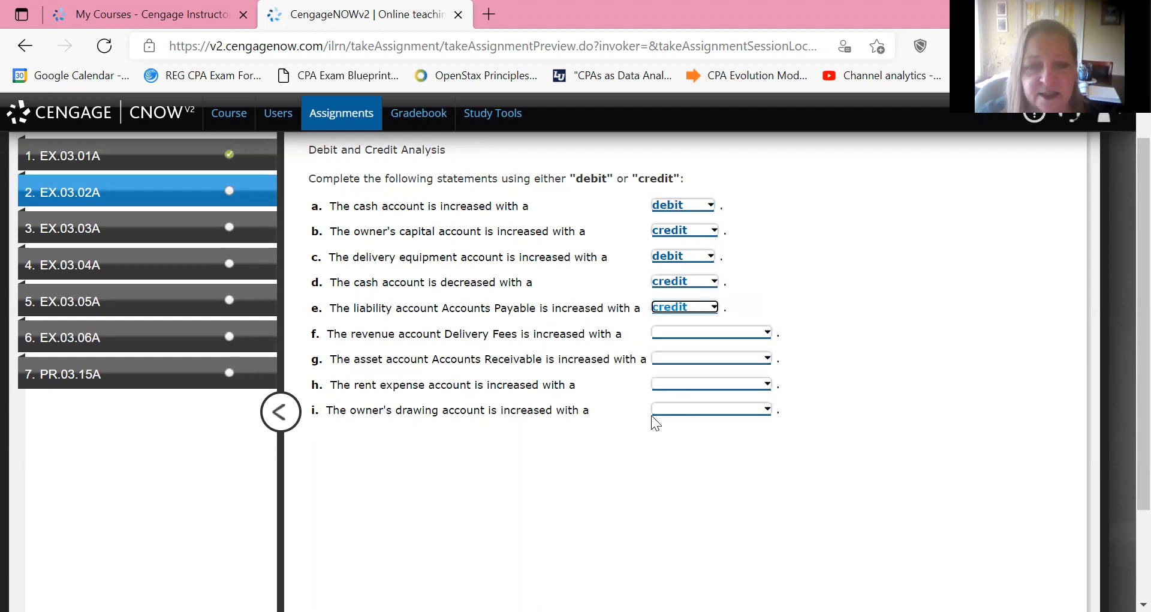
key(Tab)
key(alt+Down)
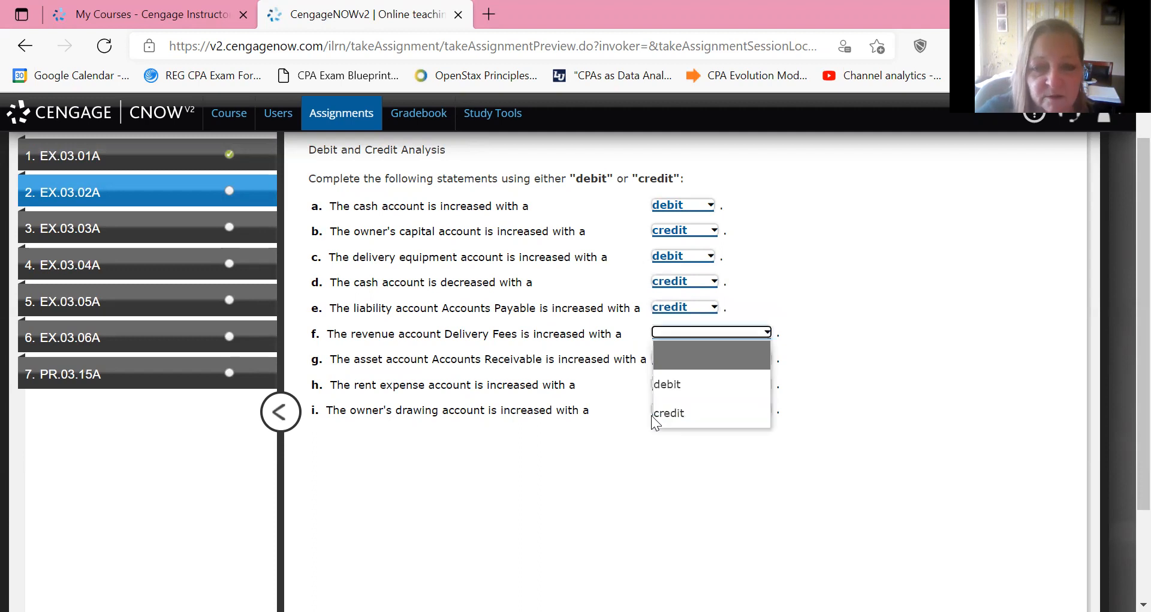
key(Down)
key(Down)
key(Return)
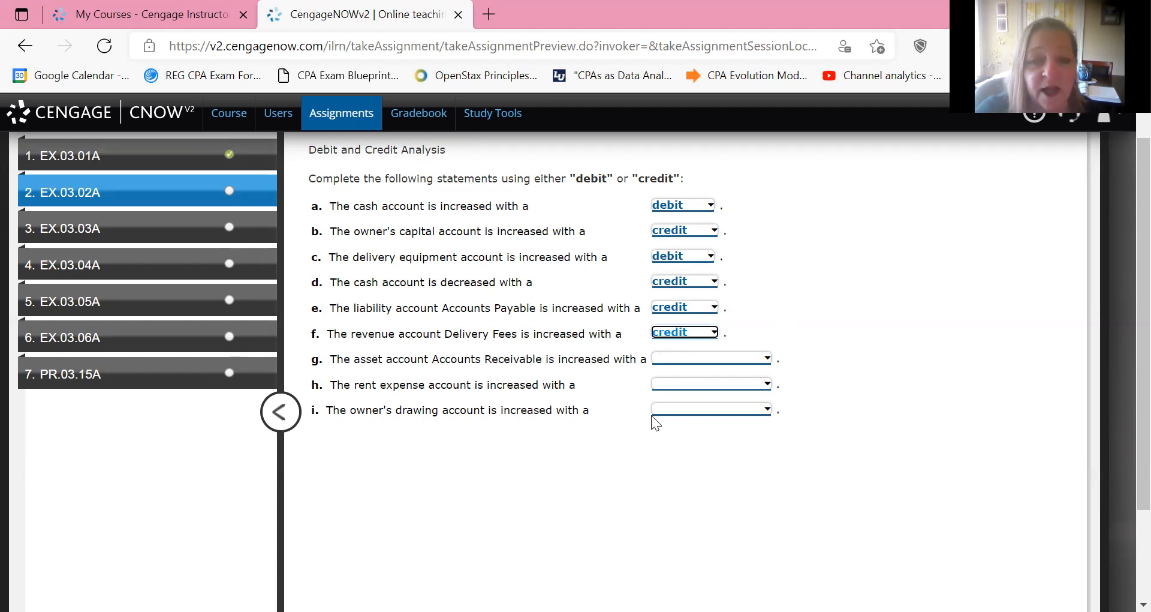
Answer statements g (Accounts Receivable), h (rent expense) and i (owner's drawing) with debit.
key(Tab)
key(space)
key(Down)
key(Return)
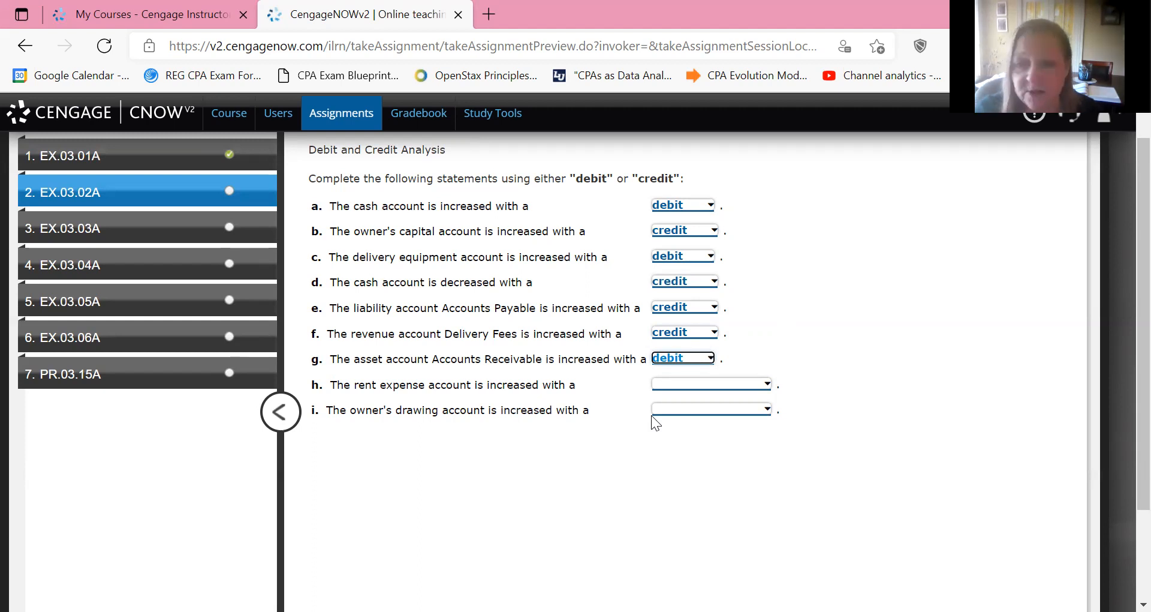
key(Tab)
key(space)
key(Down)
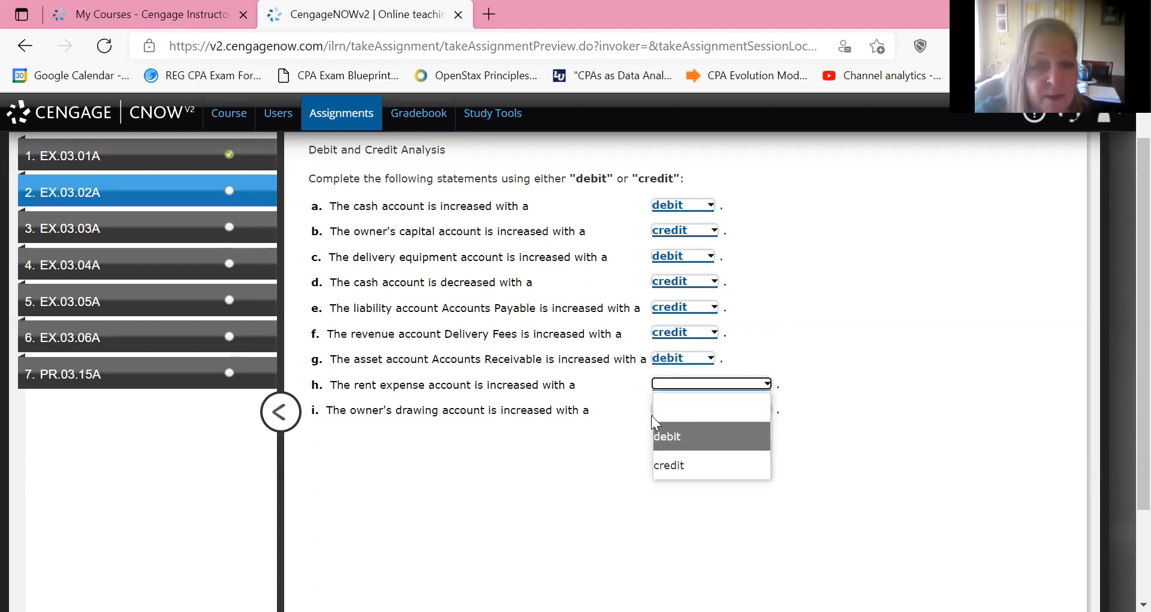
key(Return)
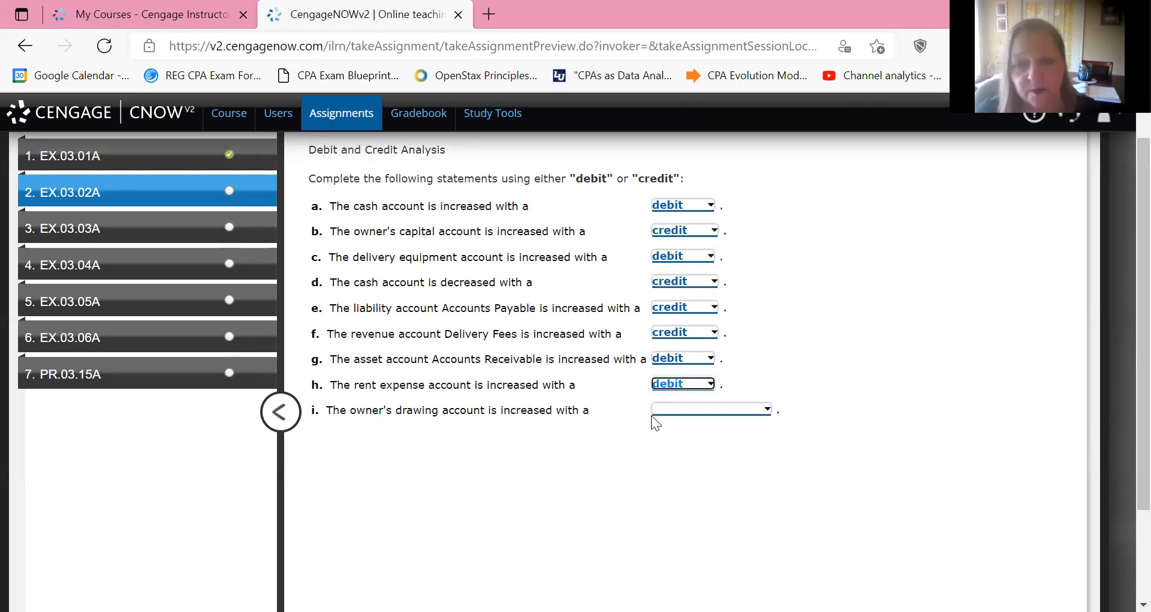
click(653, 415)
key(Down)
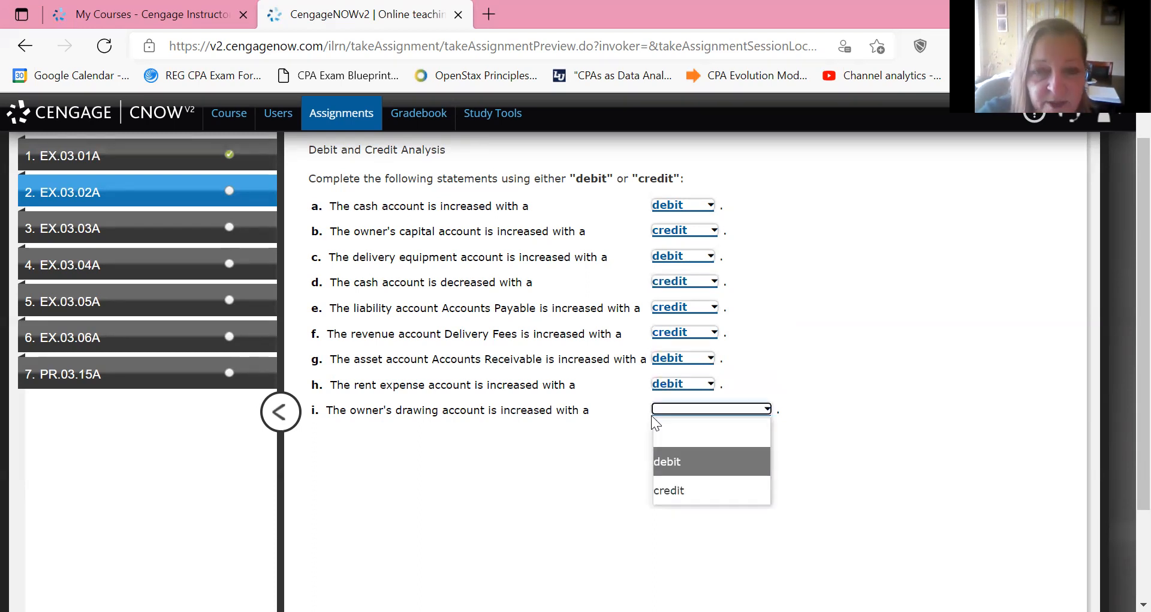
key(Return)
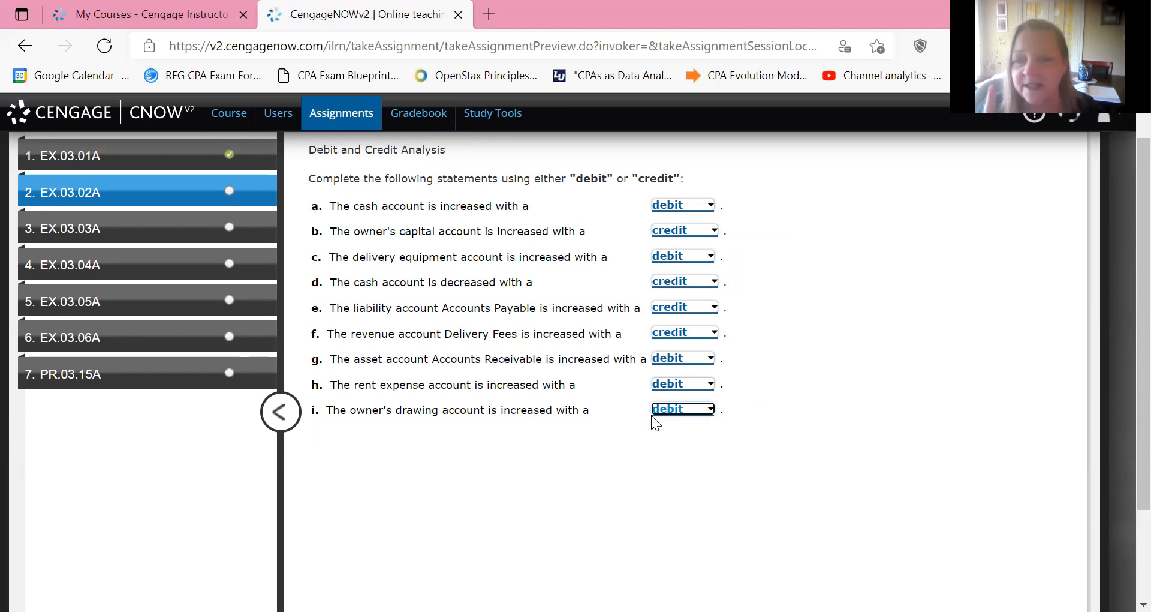
Check the work on EX.03.02A and go on to exercise EX.03.03A.
scroll(655, 422, down, 2)
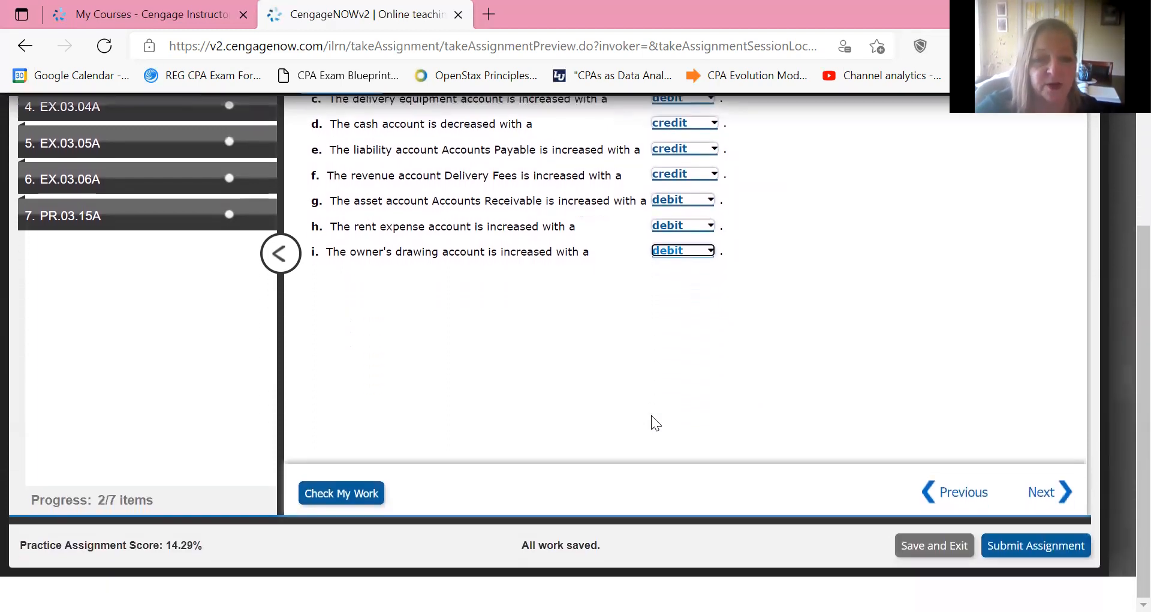
scroll(652, 423, up, 3)
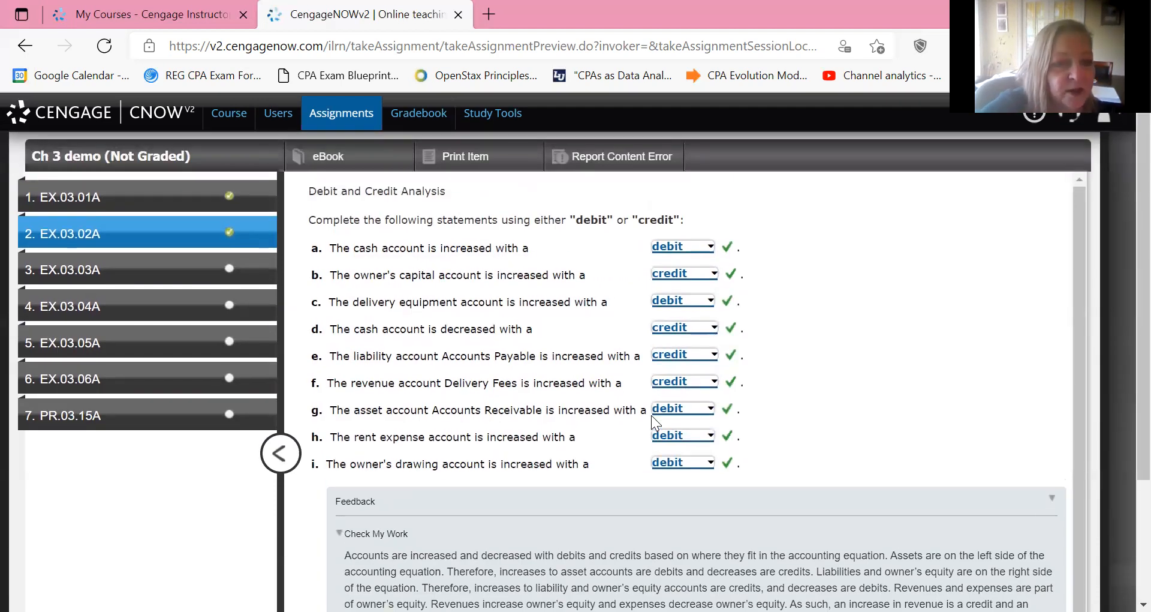
scroll(656, 423, down, 1)
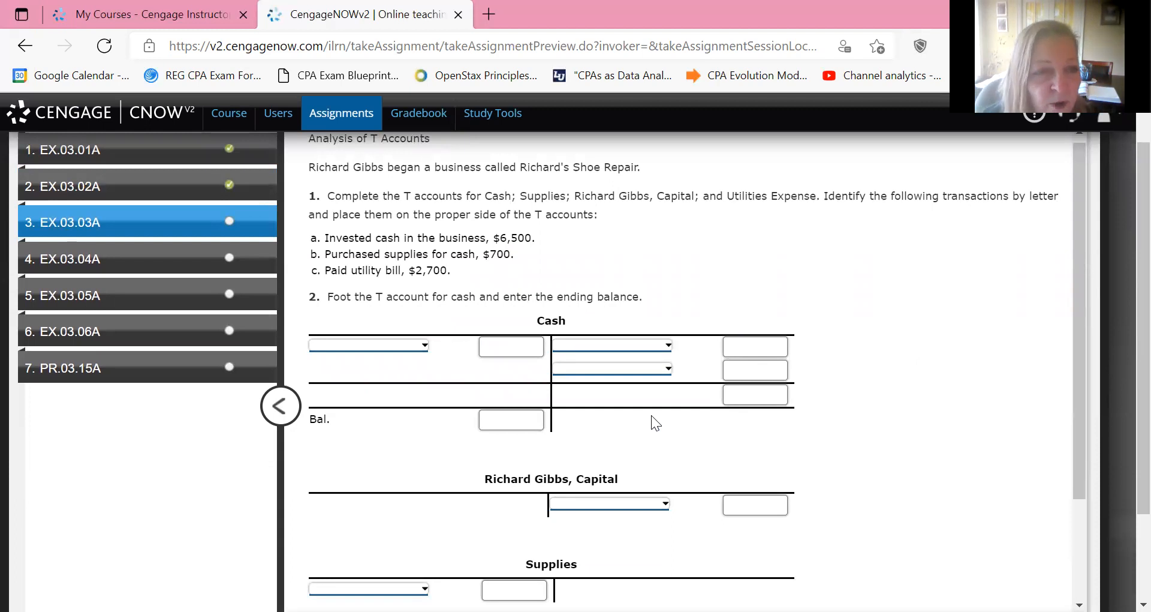
Record transaction a. on the debit side of the Cash T account with the amount 6500.
scroll(655, 423, up, 1)
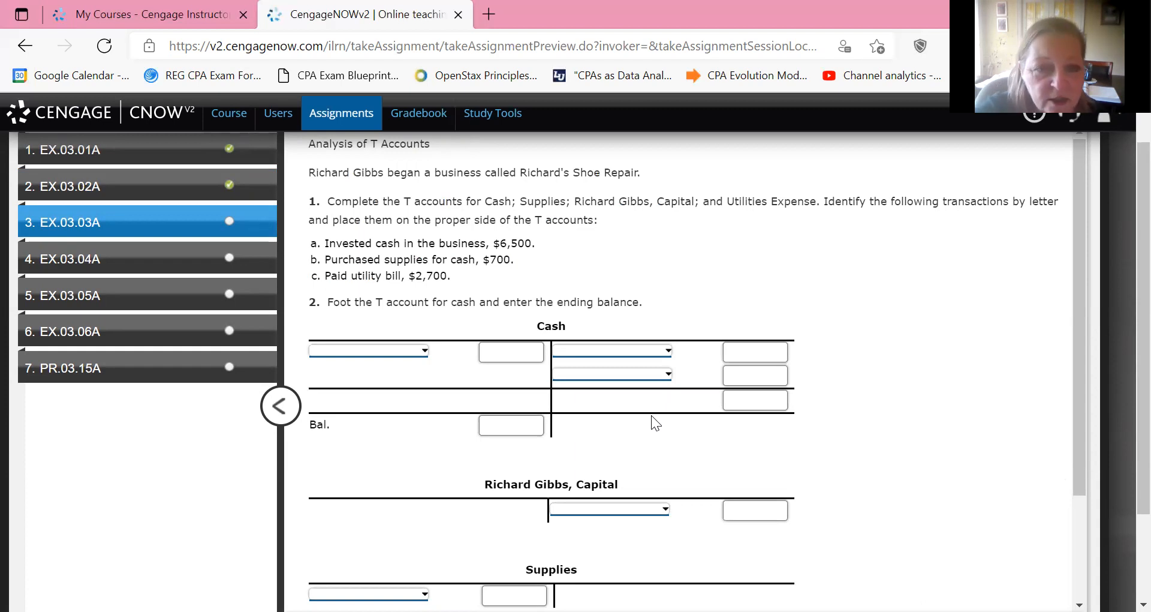
key(Tab)
key(alt+Down)
key(Down)
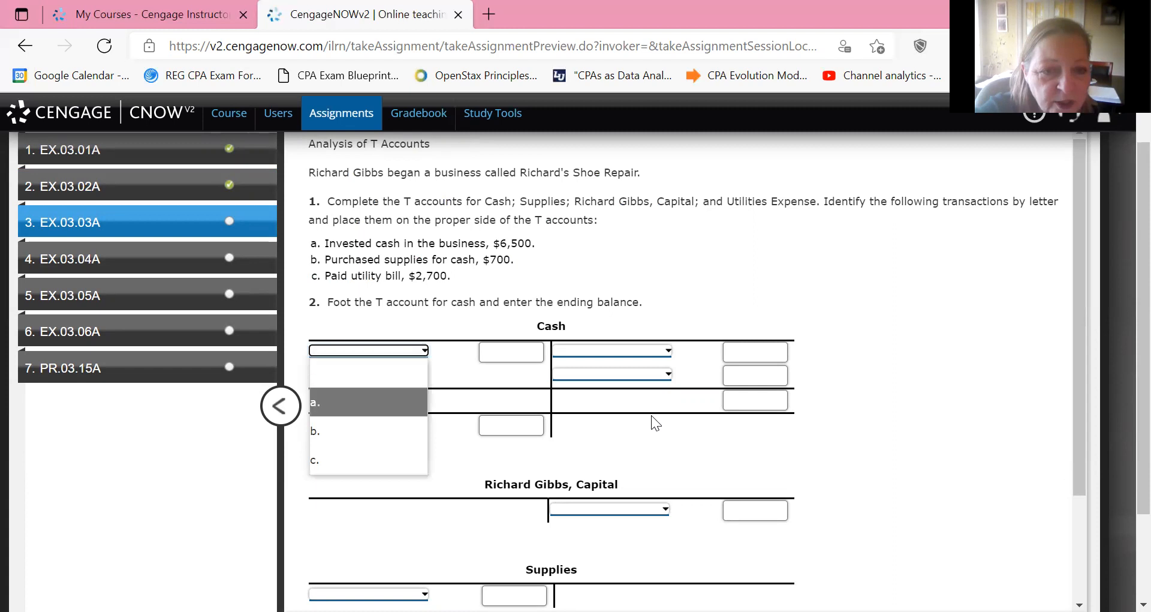
key(Return)
key(Tab)
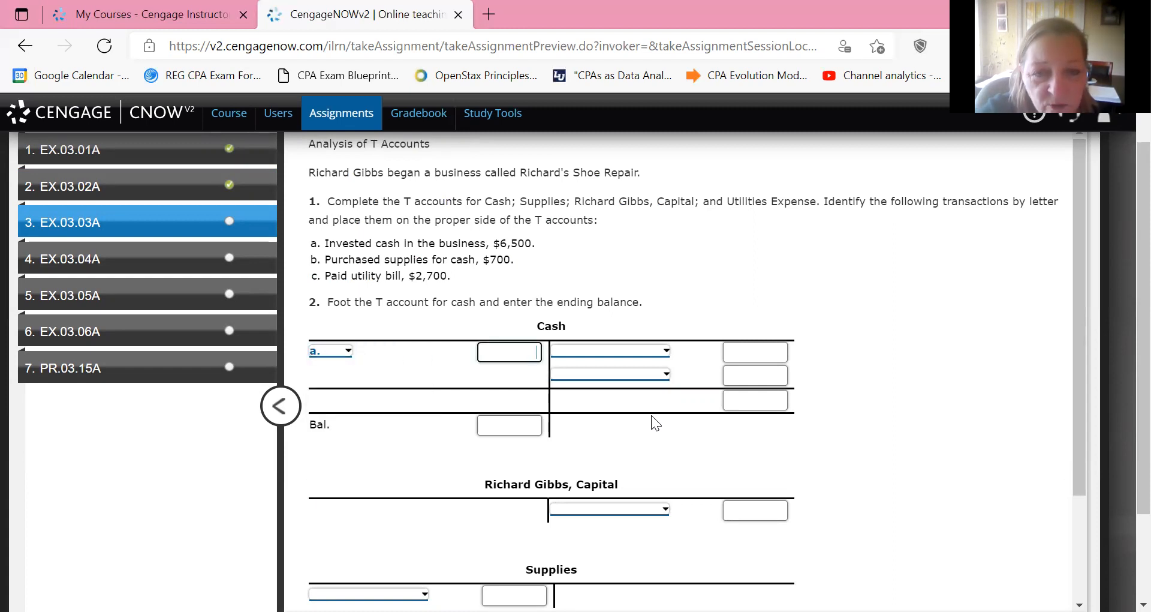
text(6500)
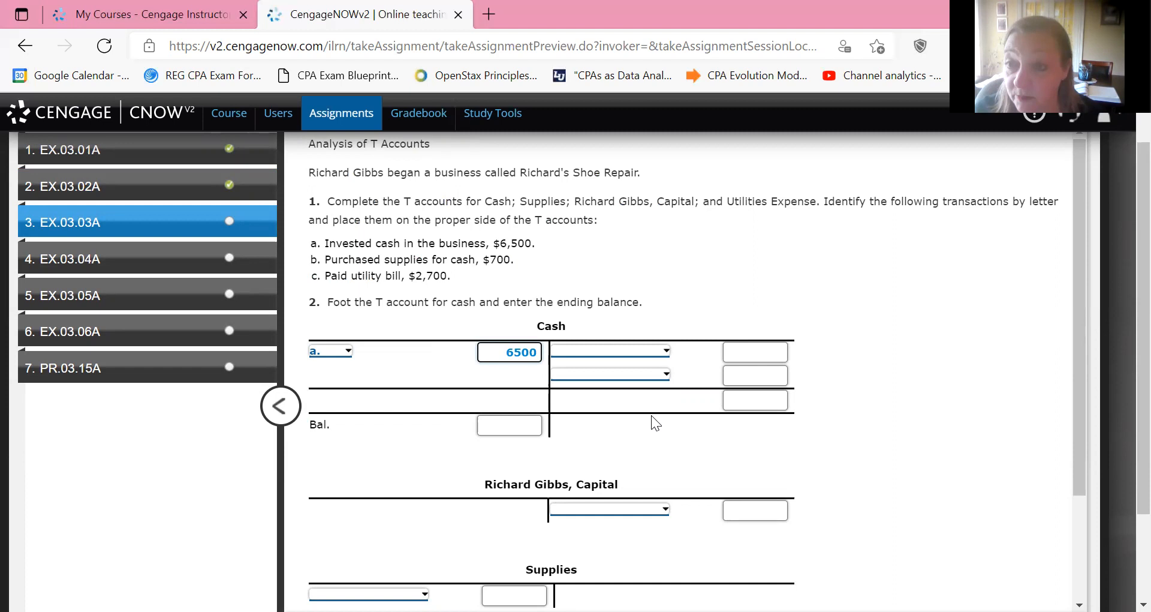
Record transaction a. on the credit side of the owner's Capital T account with the amount 6500.
key(Tab)
text(6500)
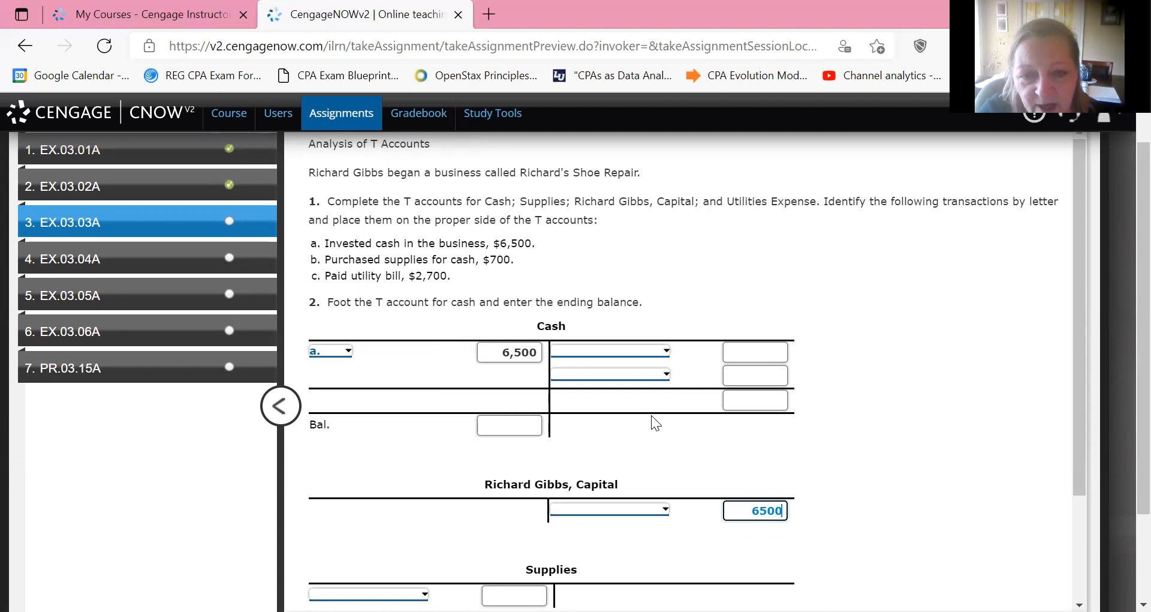
click(658, 509)
click(652, 416)
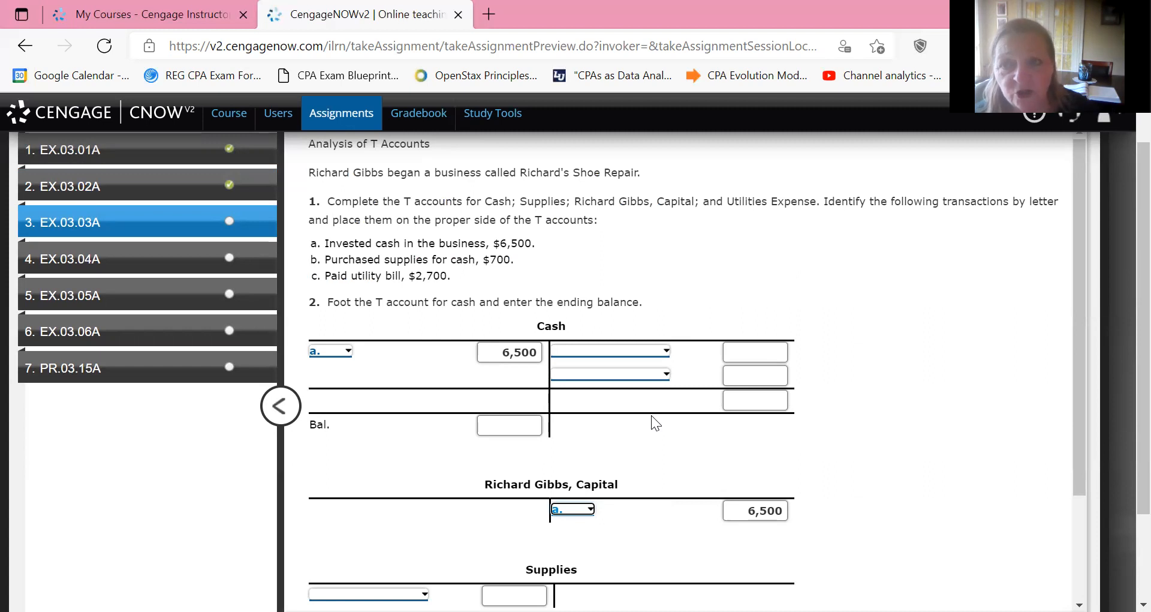
Record transaction b. on the credit side of the Cash T account with the amount 700.
key(Tab)
text(700)
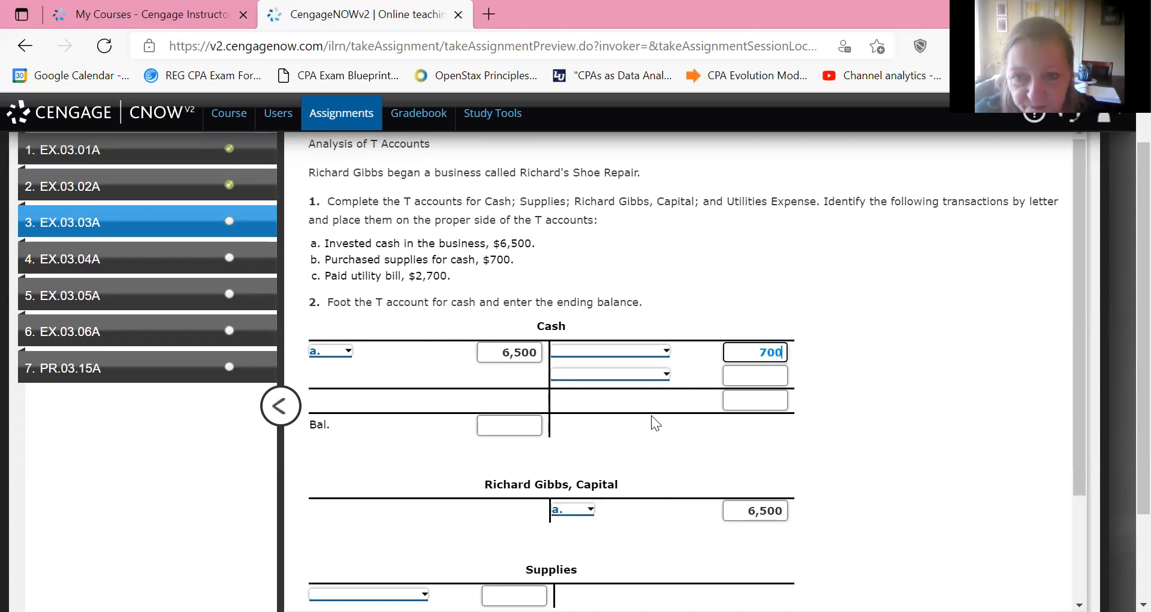
key(shift+Tab)
key(alt+Down)
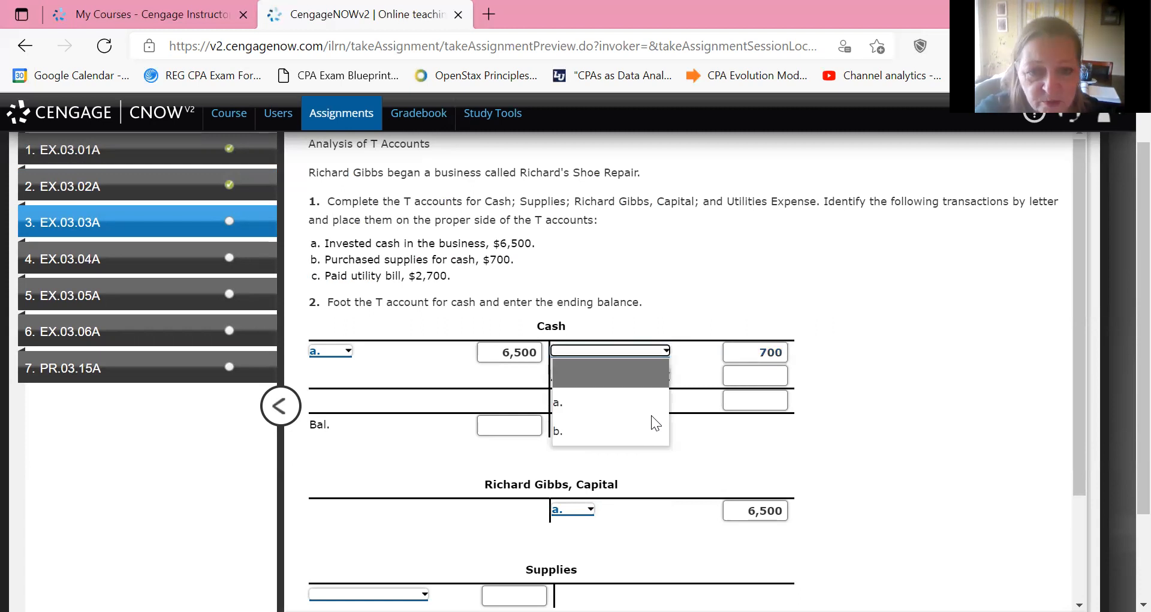
key(Down)
key(Down)
key(Return)
Record transaction b. on the debit side of the Supplies T account with the amount 700.
scroll(655, 423, down, 2)
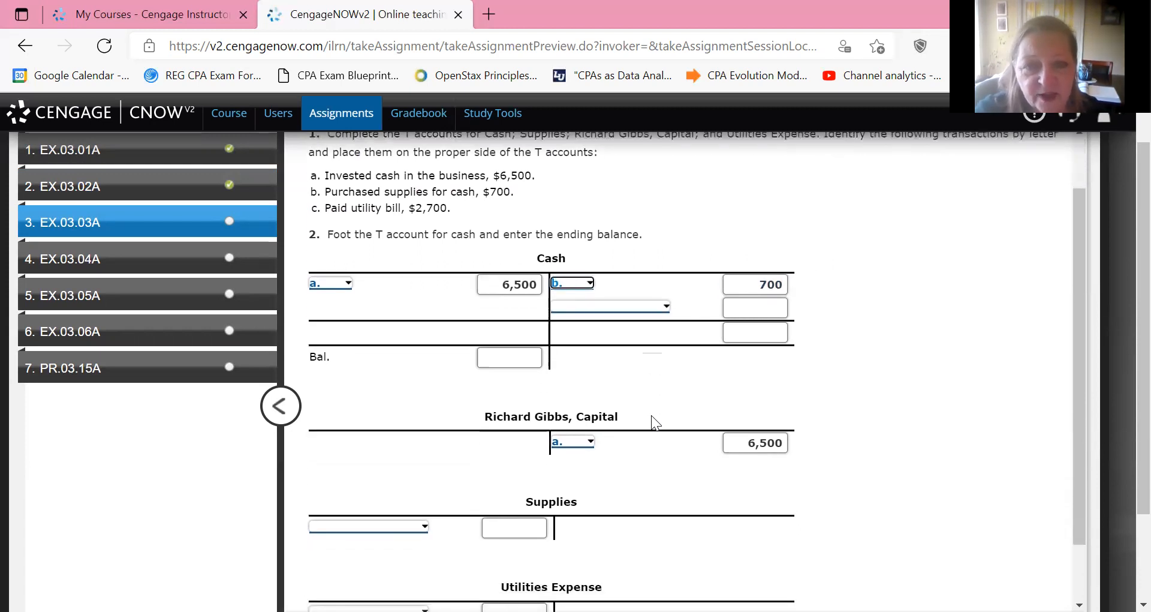
click(515, 454)
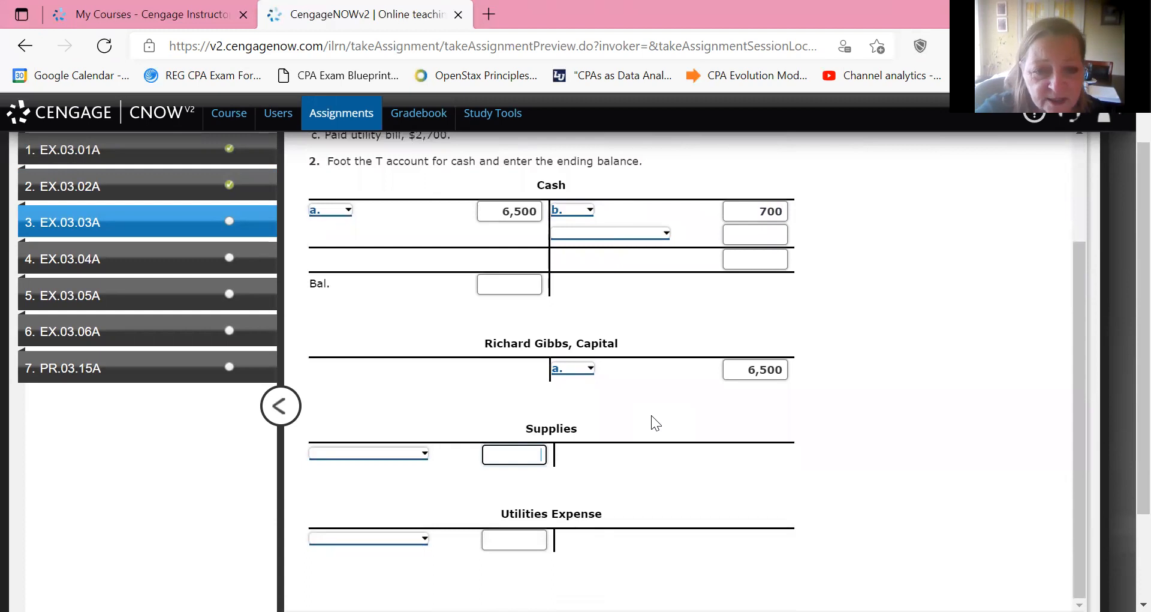
text(700)
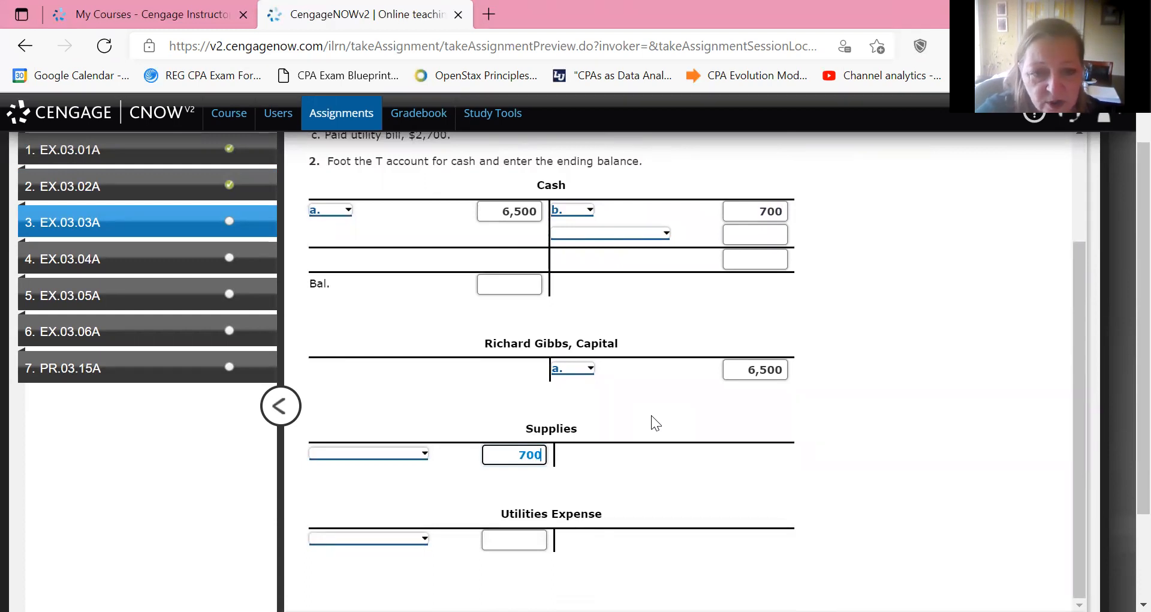
click(369, 453)
click(315, 533)
Record transaction c. on the credit side of the Cash T account with the amount 2700.
scroll(369, 533, up, 3)
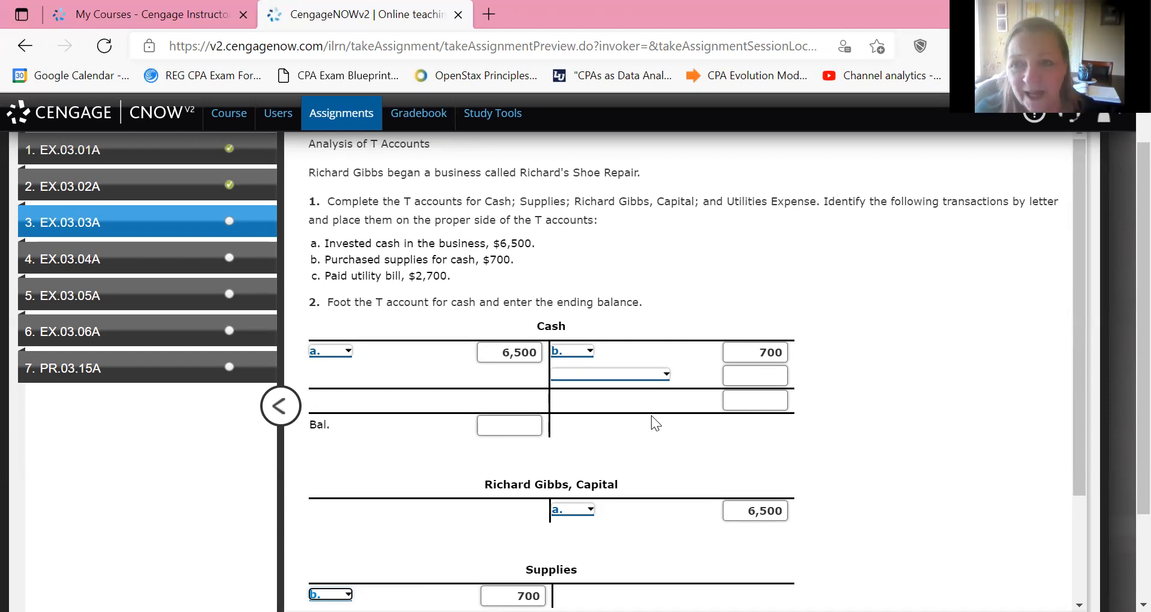
click(755, 376)
text(7)
key(BackSpace)
text(2700)
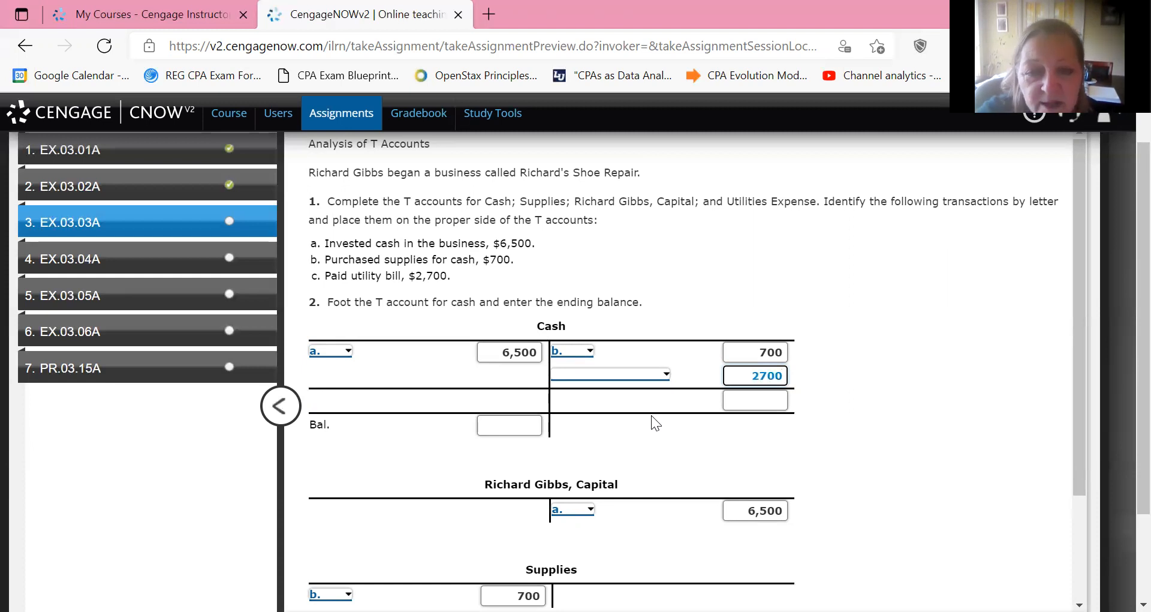
key(shift+Tab)
key(alt+Down)
key(Down)
key(Down)
key(Return)
Record transaction c. on the debit side of the Utilities Expense T account with the amount 2700.
scroll(656, 423, down, 3)
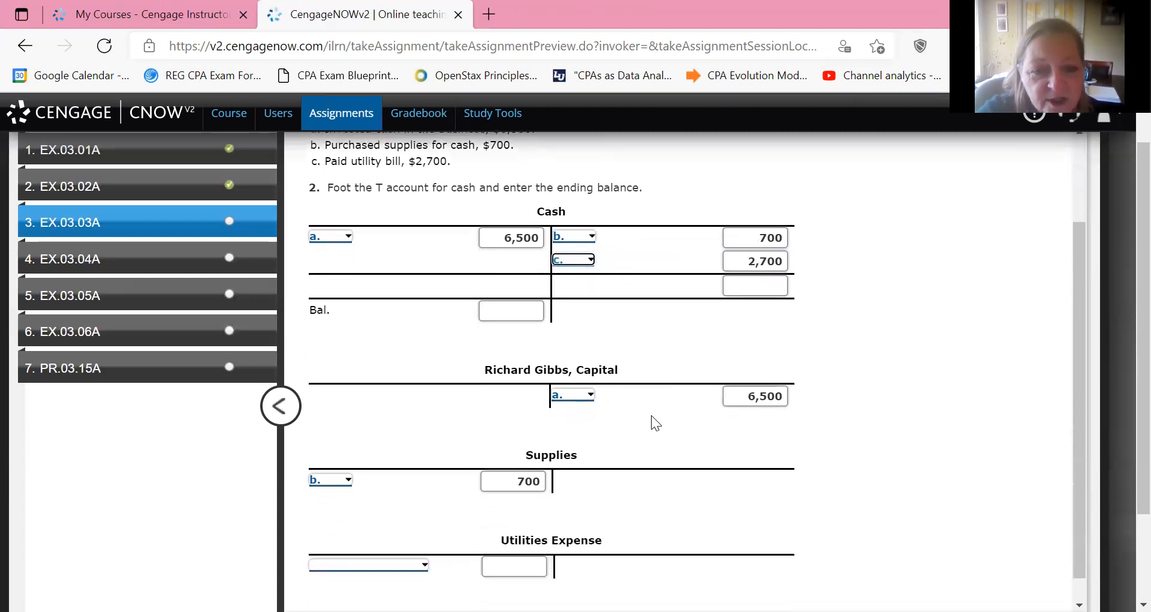
scroll(655, 423, down, 2)
key(Tab)
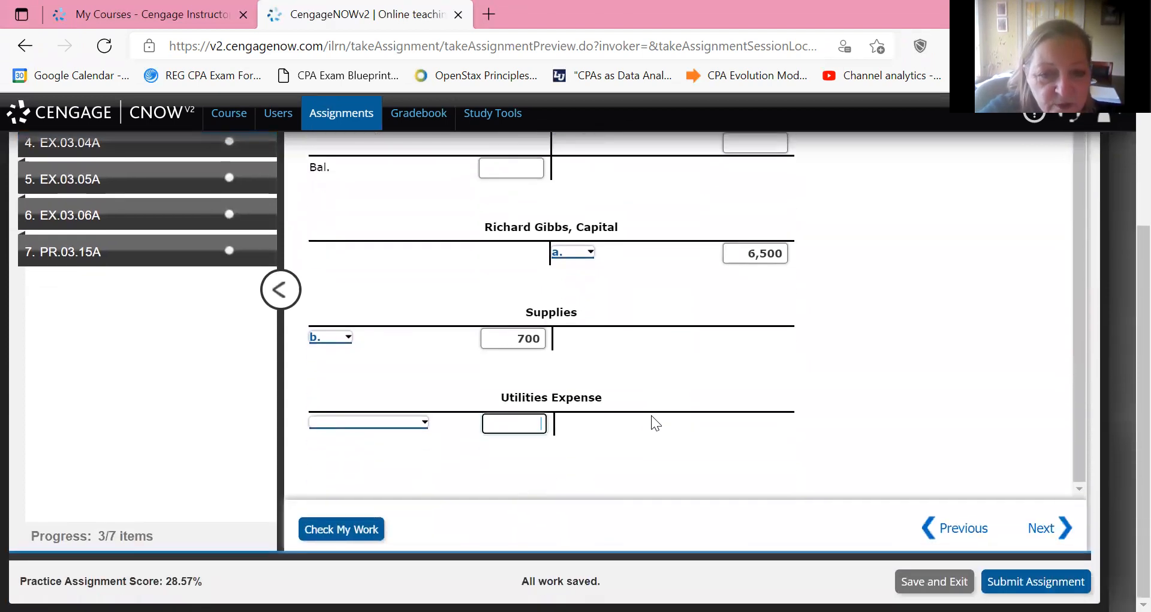
text(2700)
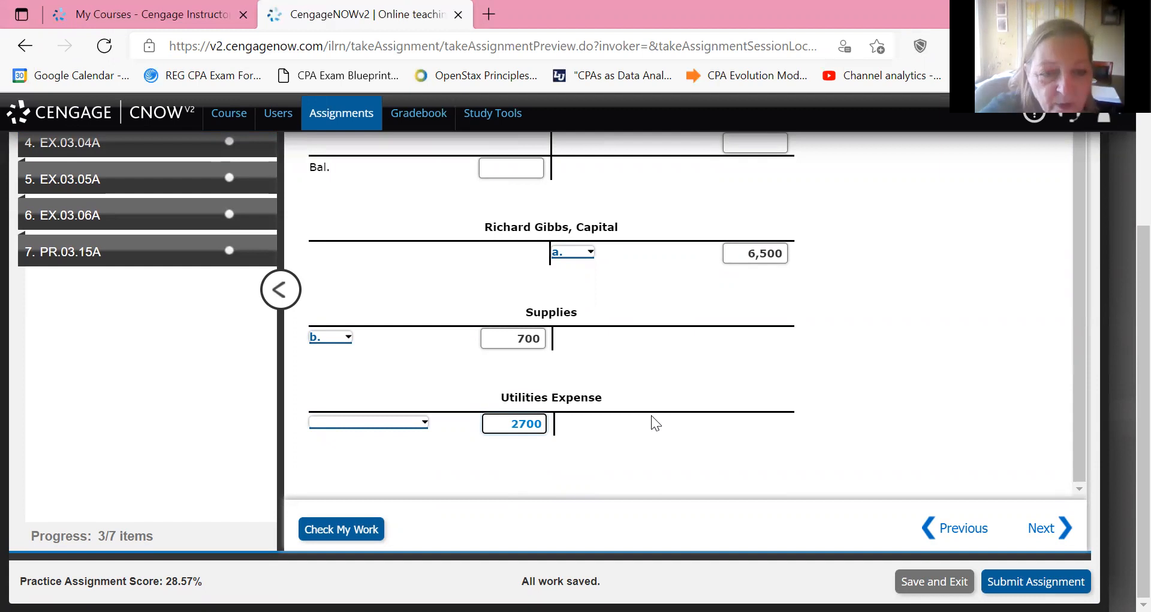
key(shift+Tab)
key(c)
key(Return)
Foot the credit side of the Cash T account with a total of 3400.
scroll(656, 422, up, 2)
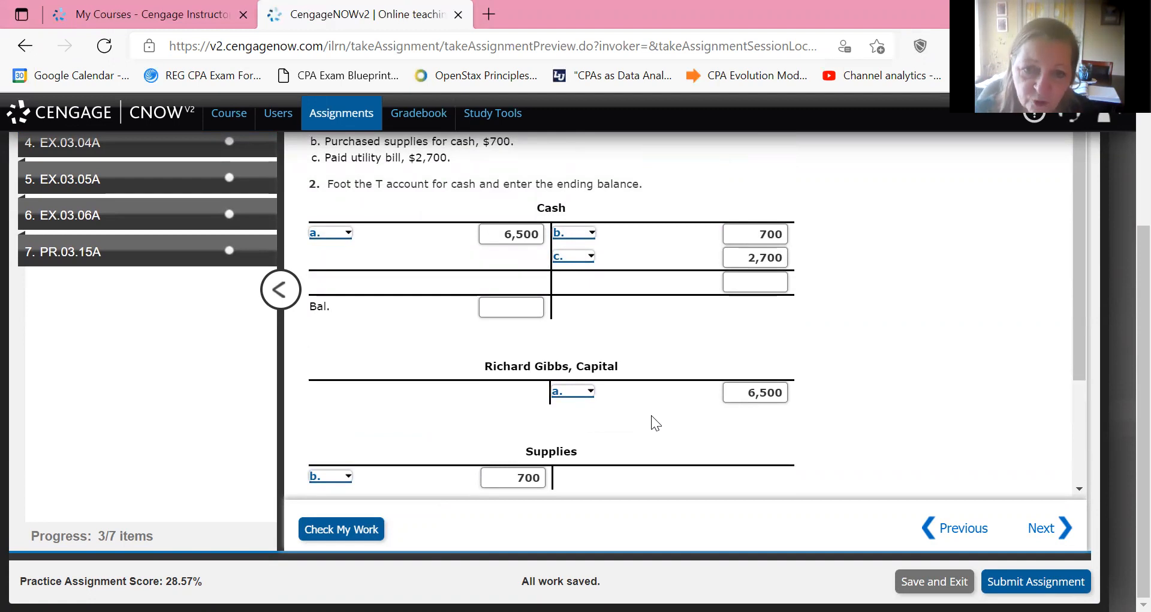
scroll(655, 423, down, 2)
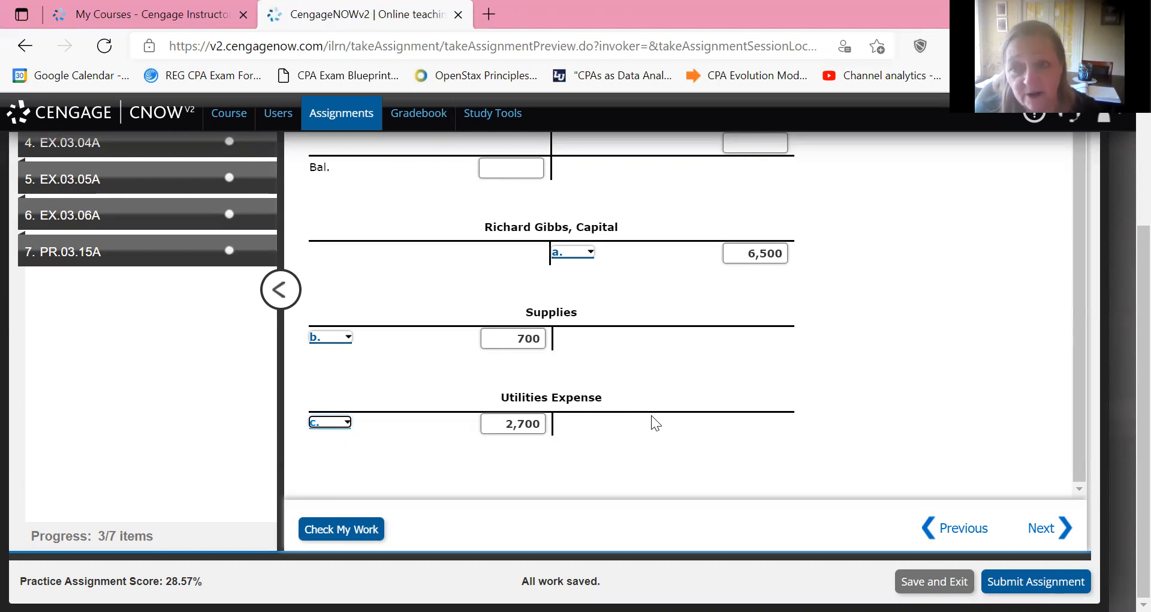
scroll(655, 423, up, 2)
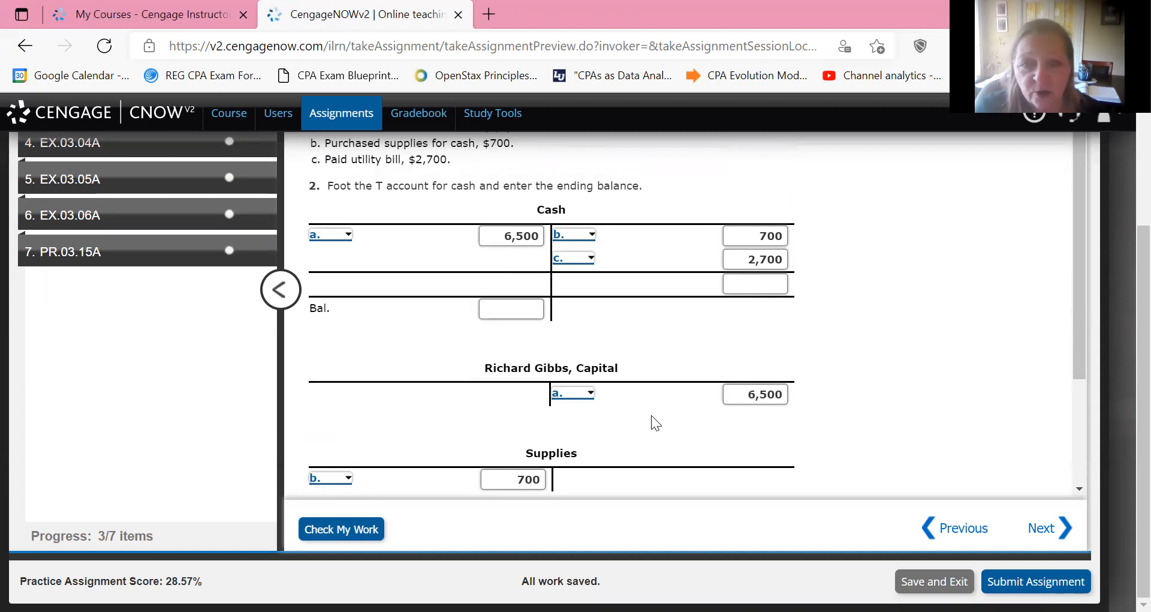
key(Tab)
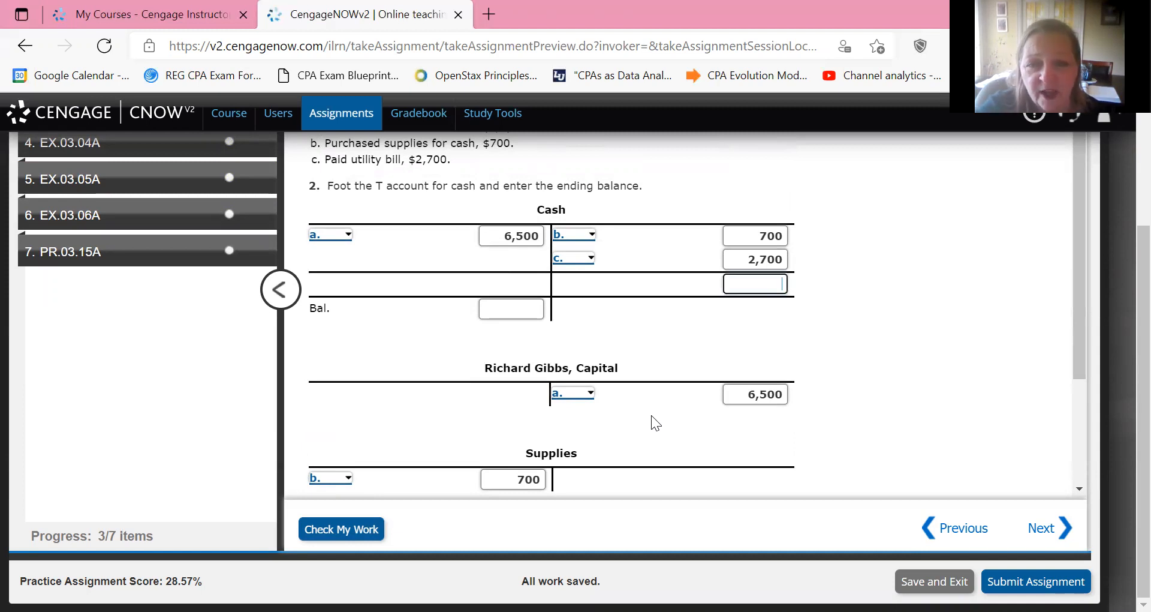
text(3500)
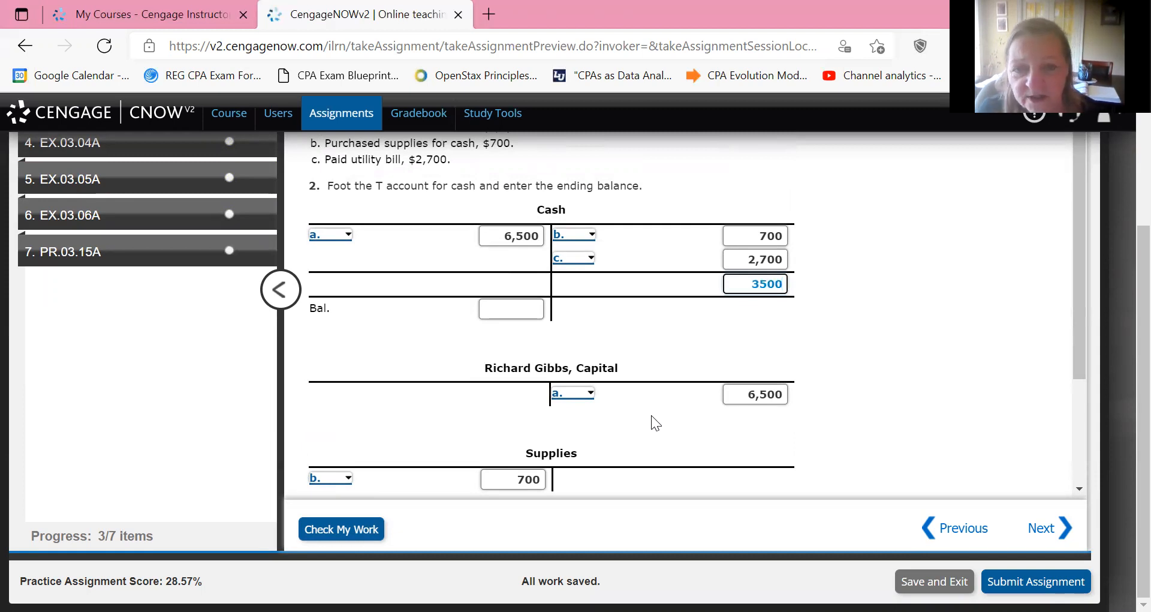
key(BackSpace)
key(BackSpace)
key(BackSpace)
text(4)
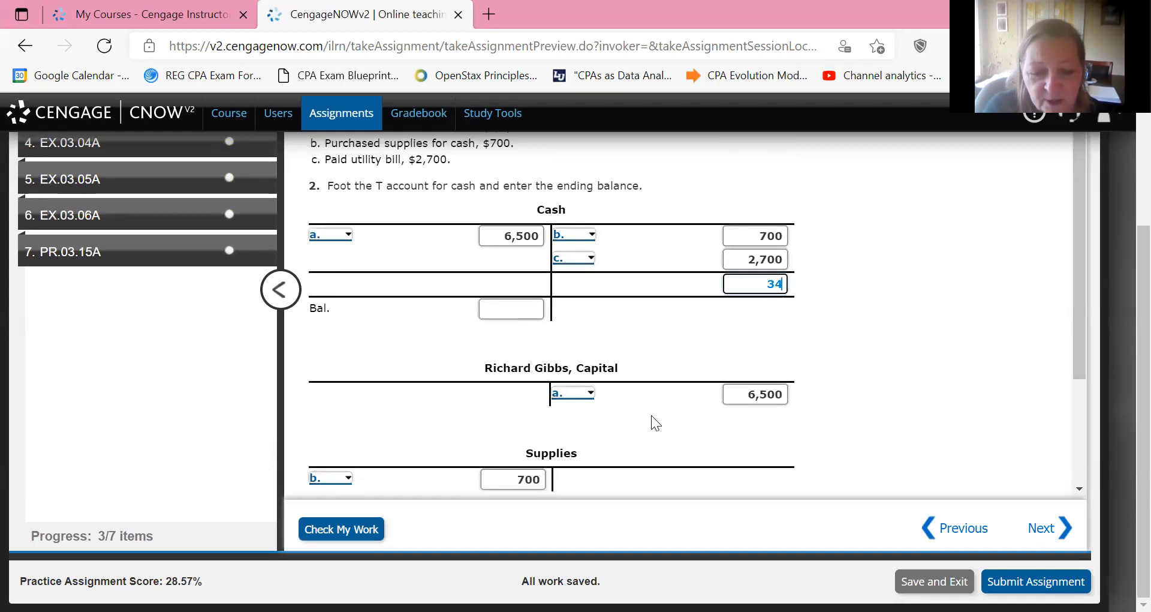
text(00)
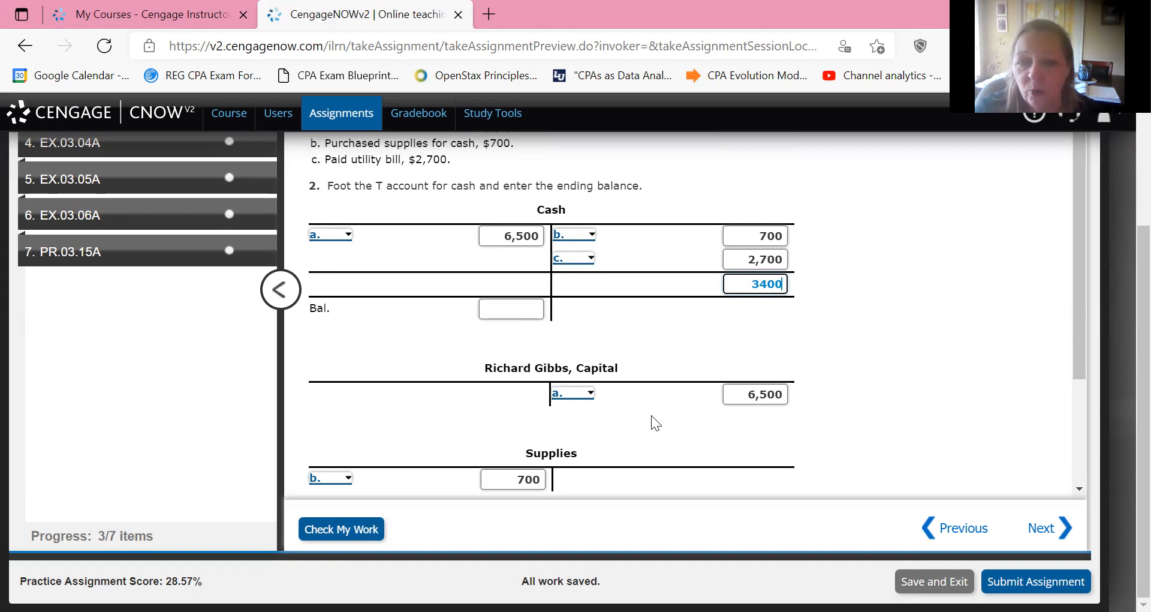
click(656, 423)
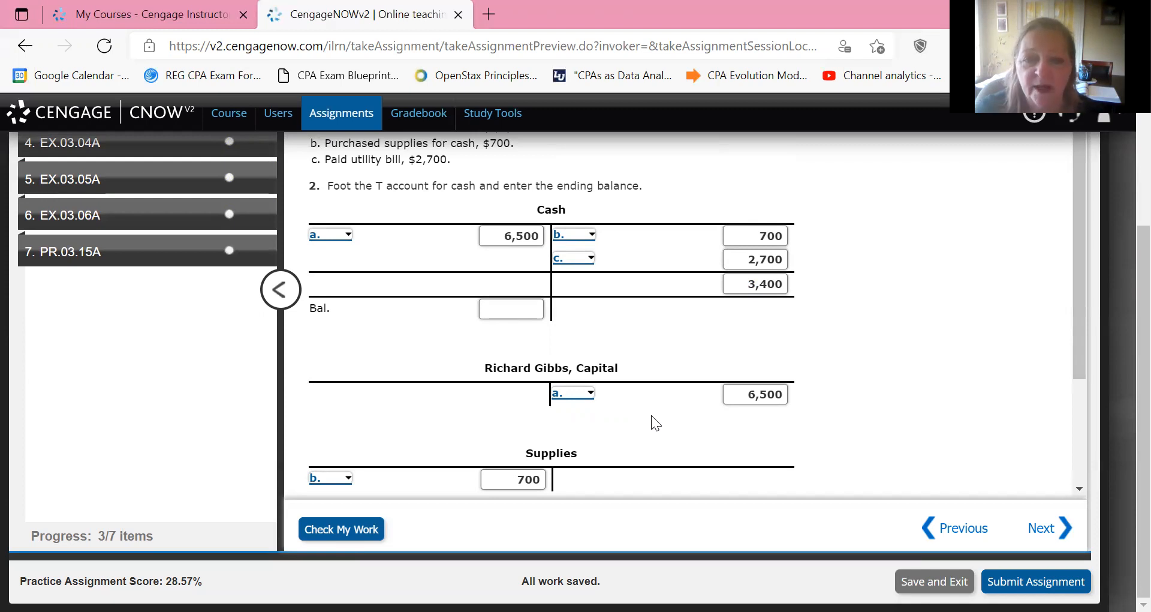
Enter 3100 as the ending debit balance of the Cash T account.
key(Tab)
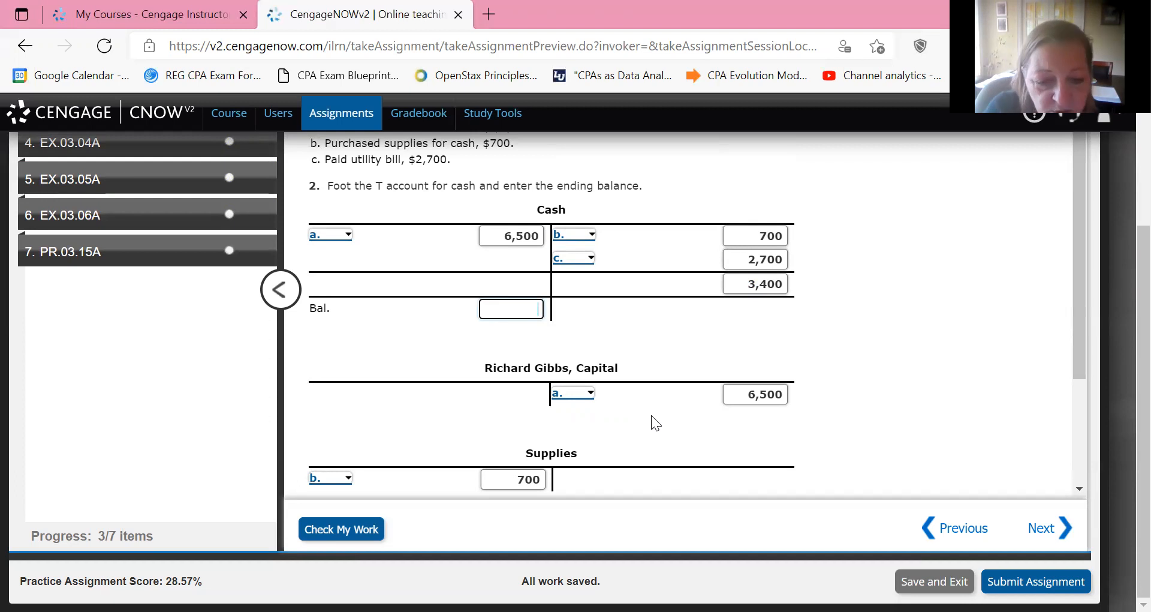
text(3100)
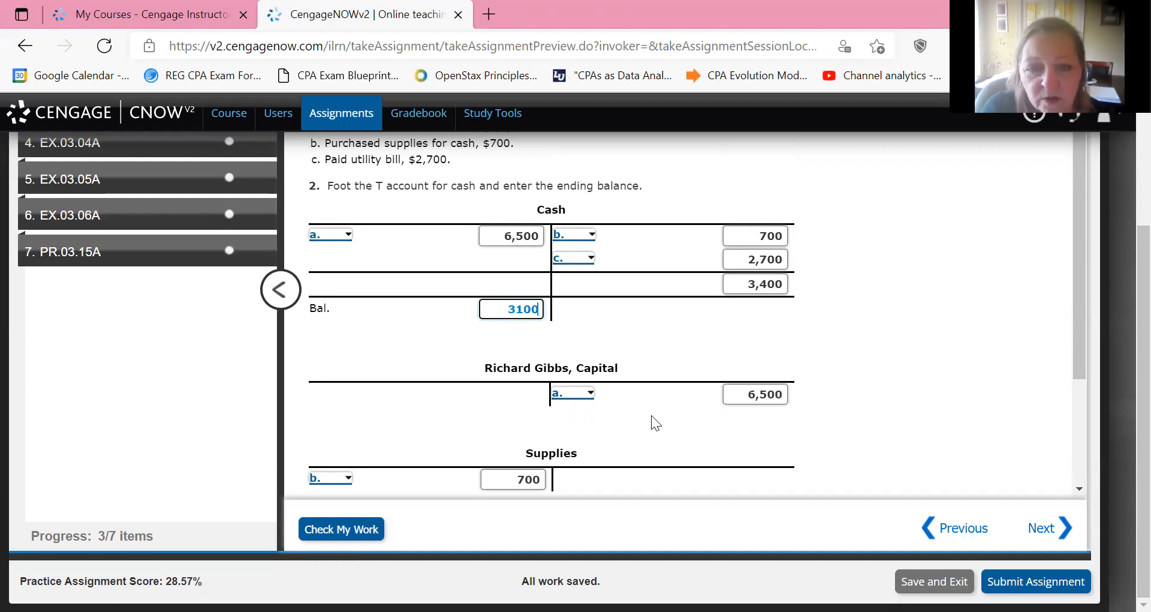
key(Tab)
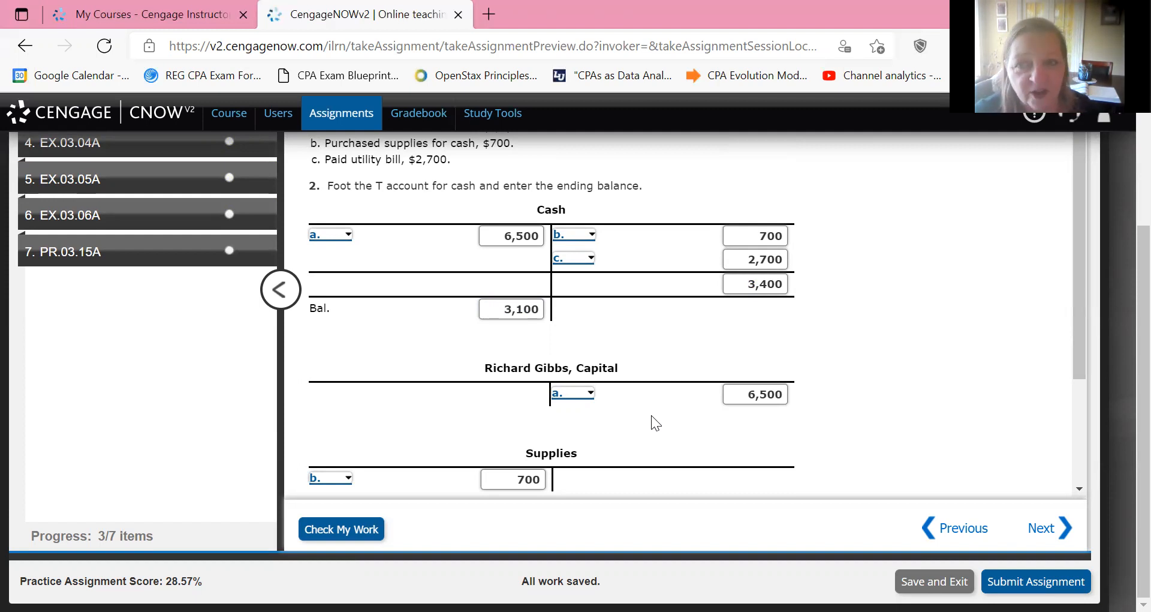
Check the work on EX.03.03A and go on to exercise EX.03.04A.
scroll(655, 423, down, 3)
scroll(655, 423, up, 2)
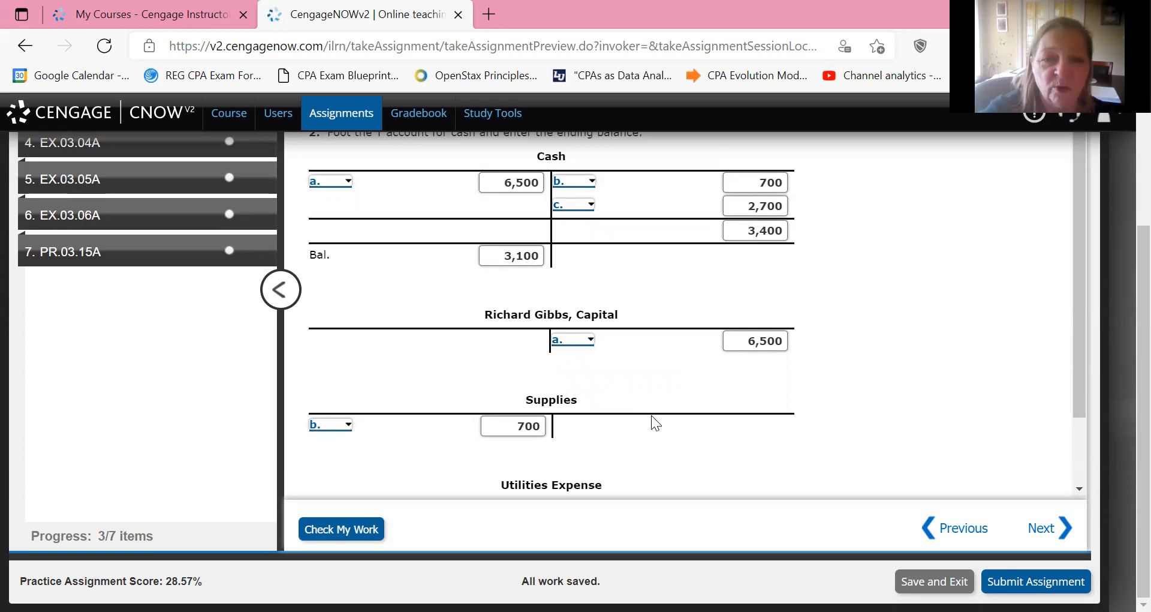
scroll(651, 415, up, 2)
scroll(651, 415, down, 3)
scroll(652, 415, up, 3)
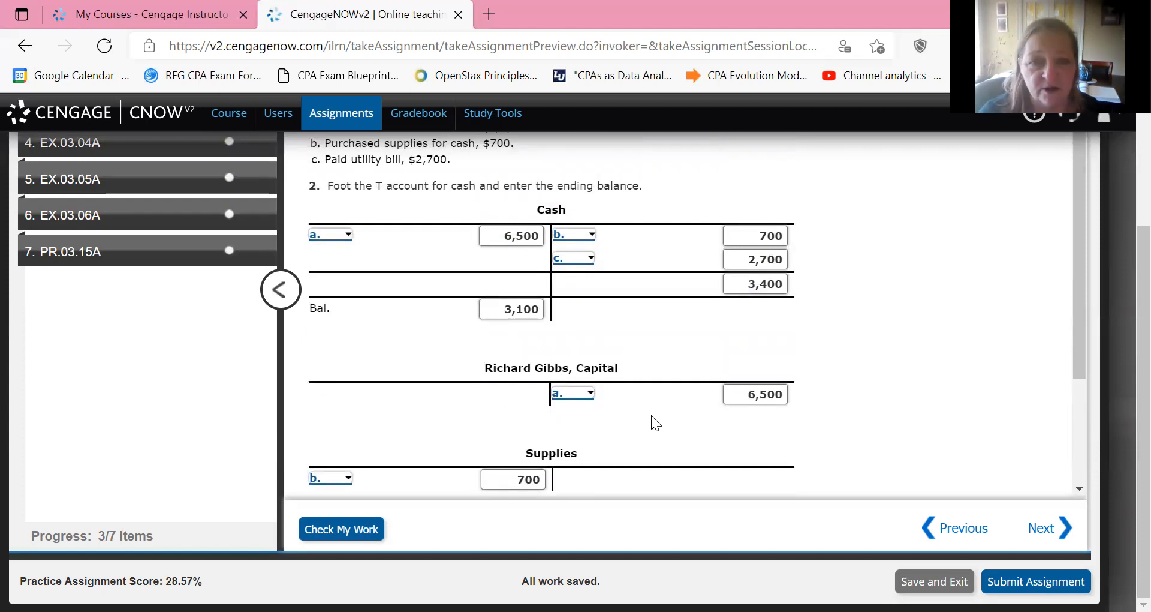
scroll(651, 415, down, 3)
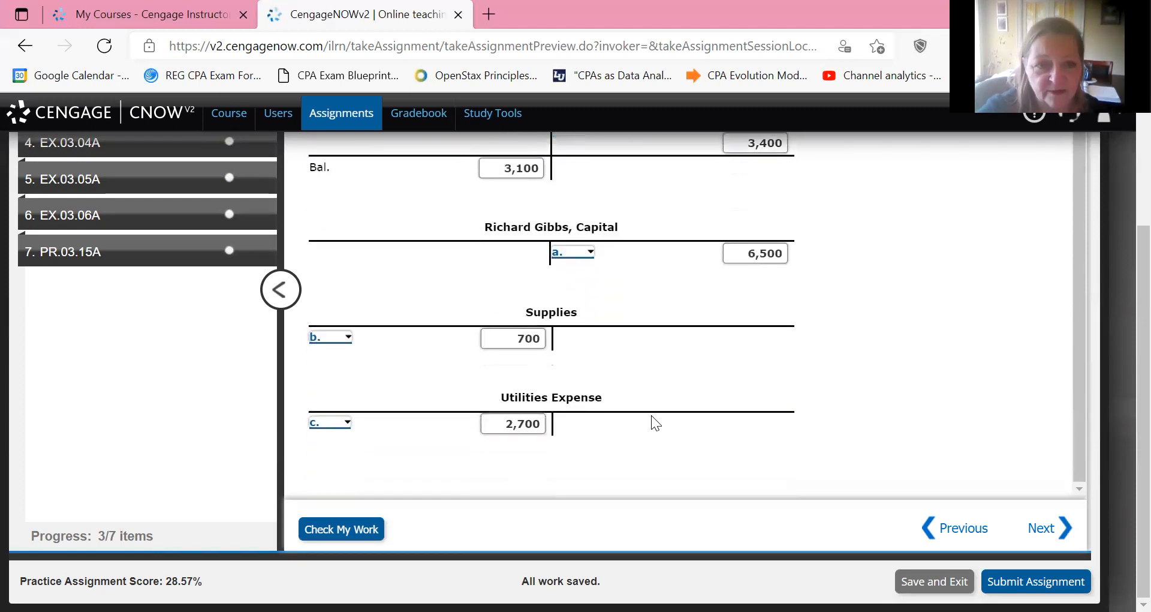
key(Return)
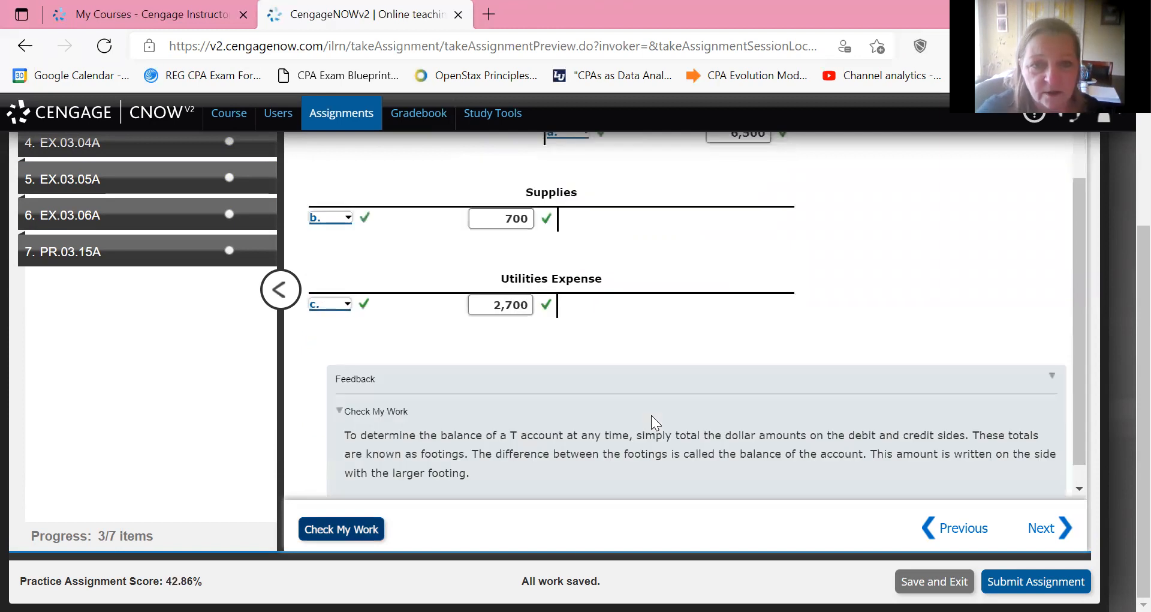
scroll(651, 415, up, 4)
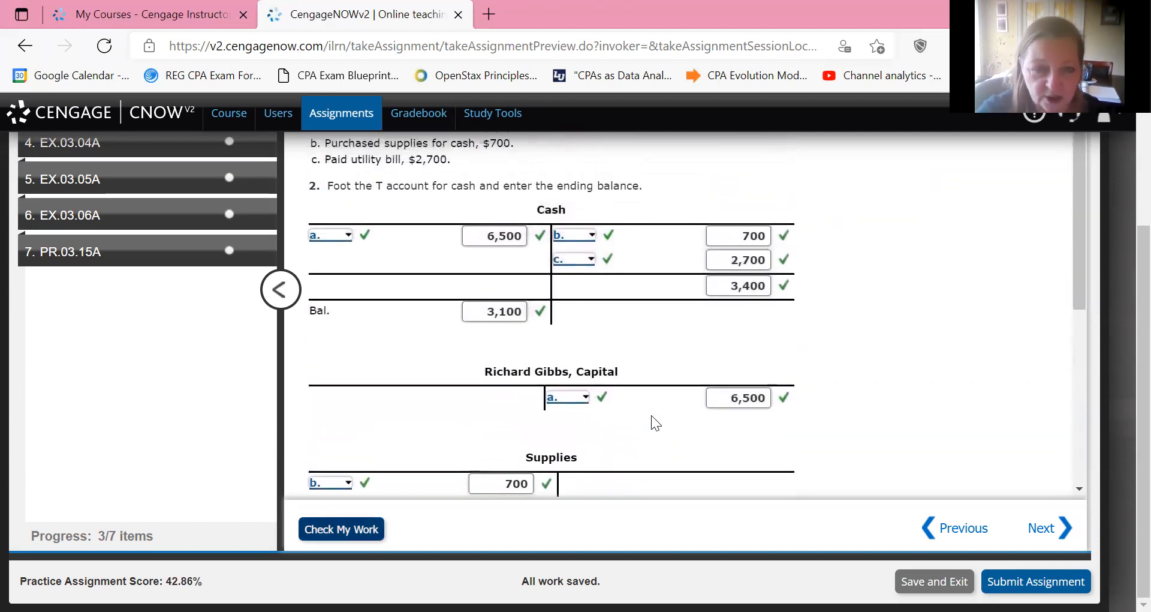
scroll(651, 415, up, 3)
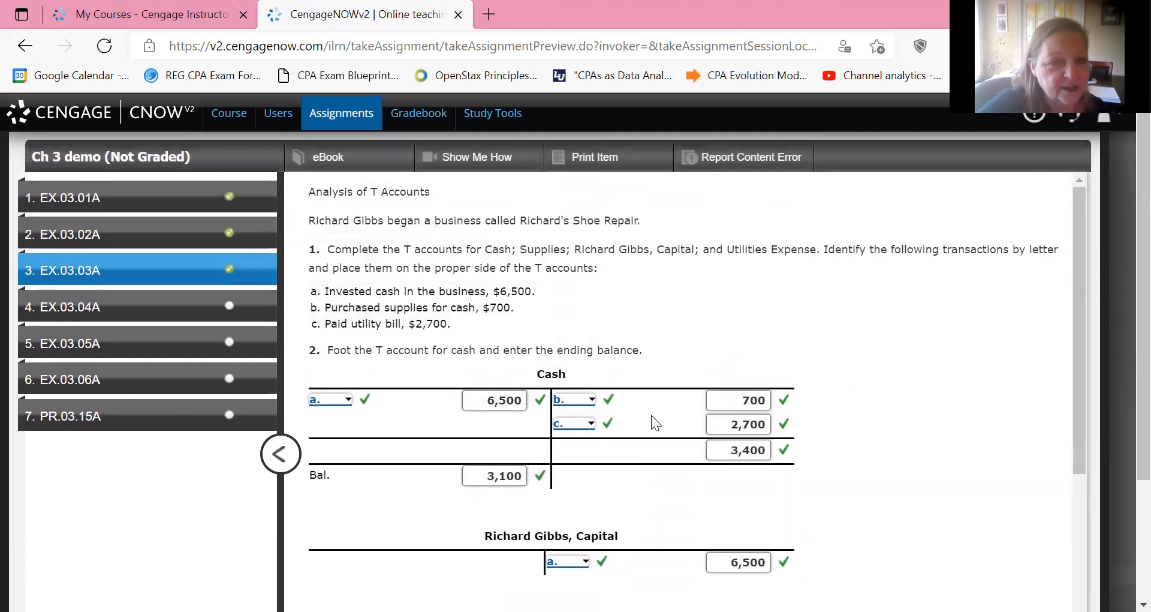
key(Return)
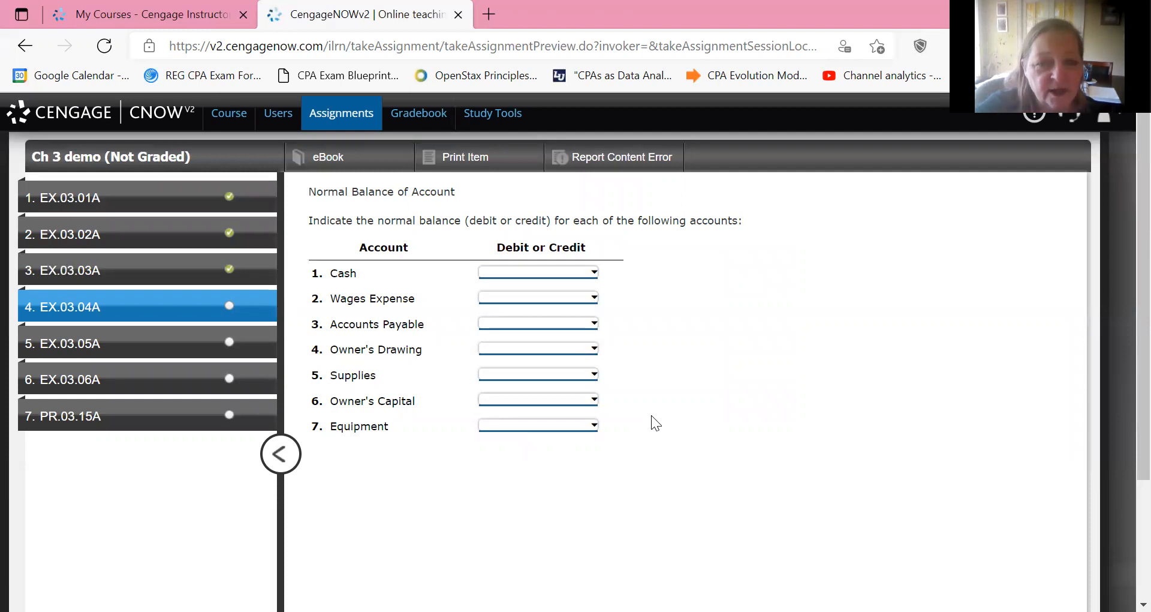
Set the normal balance of Cash and Wages Expense to Debit.
key(Tab)
key(alt+Down)
key(d)
key(Return)
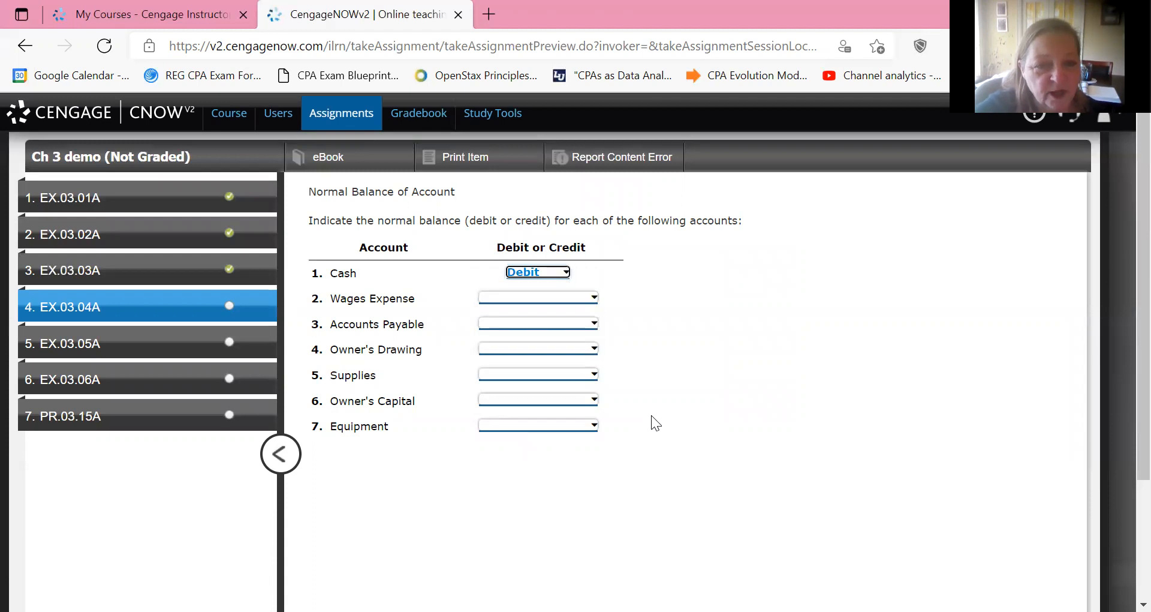
key(Tab)
key(alt+Down)
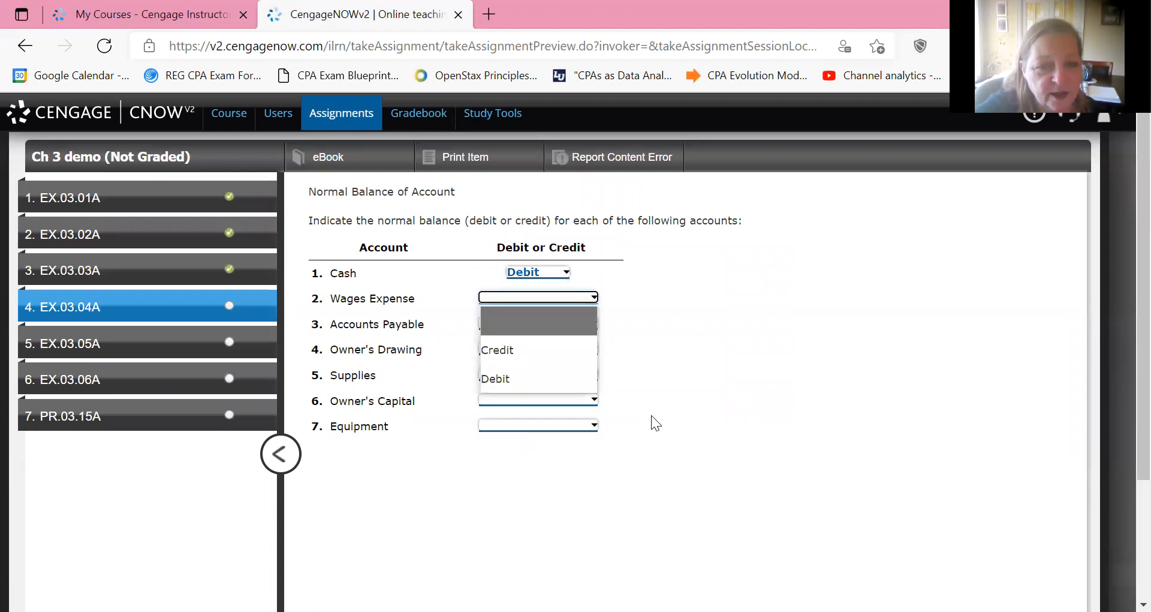
key(d)
key(Return)
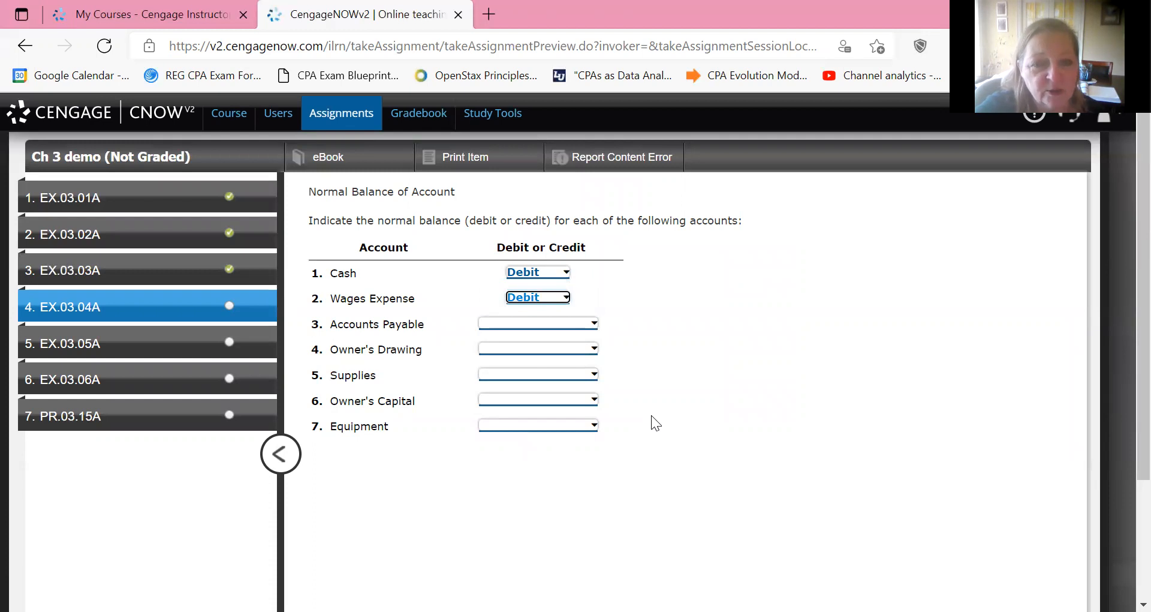
Set the normal balance of Accounts Payable to Credit.
key(Tab)
key(alt+Down)
key(Escape)
key(alt+Down)
key(c)
key(Return)
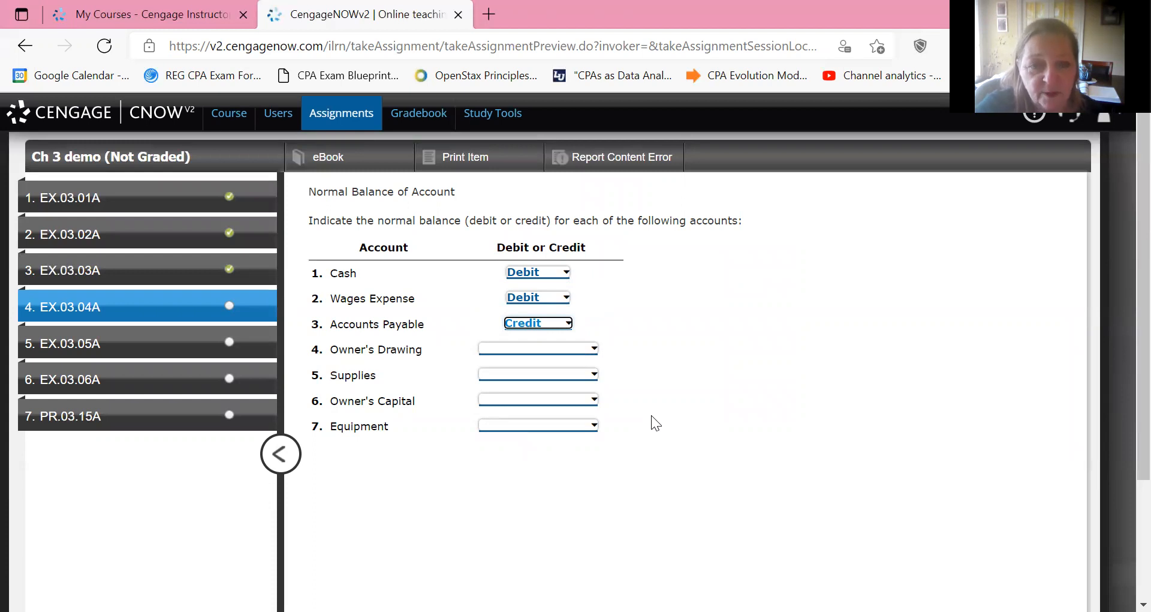
Set the normal balance of Owner's Drawing and Supplies to Debit.
key(Tab)
key(alt+Down)
key(d)
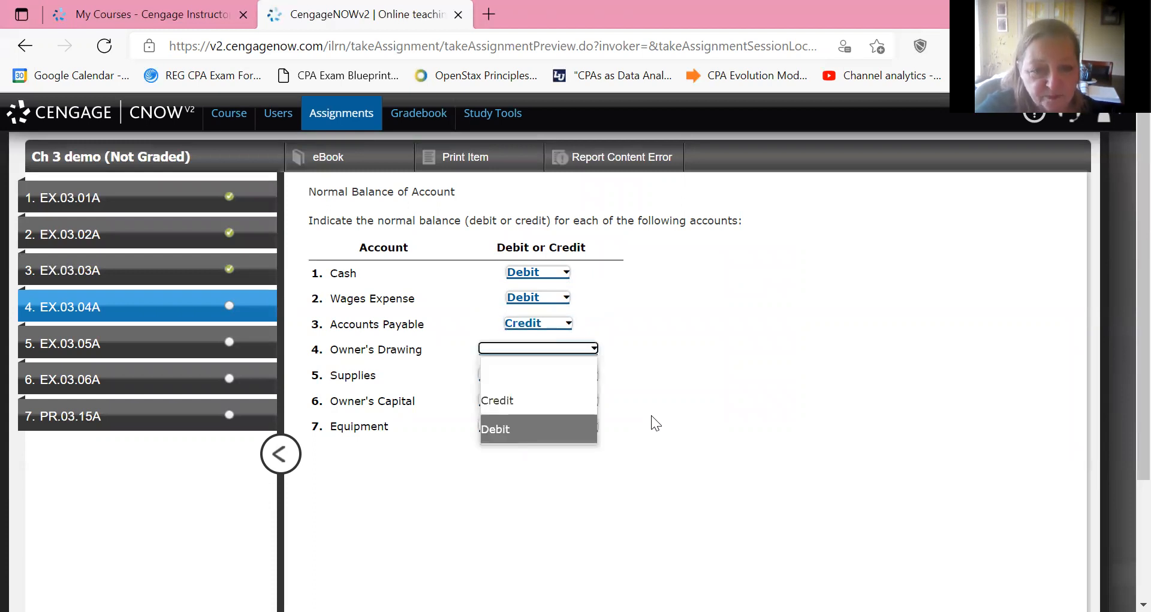
key(Return)
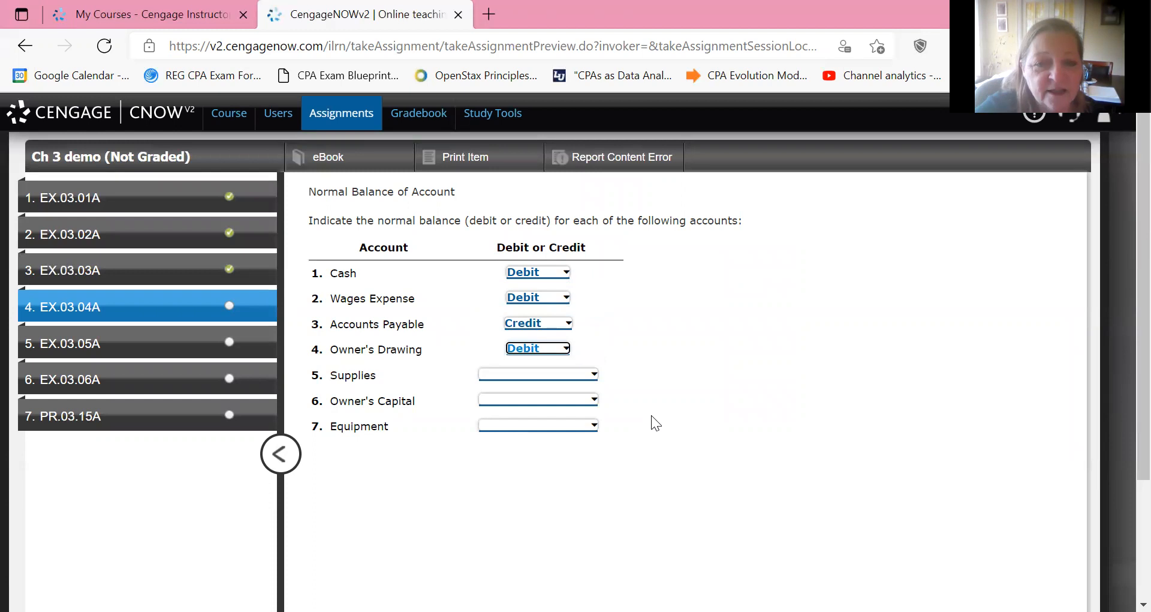
key(Tab)
key(alt+Down)
key(d)
key(Return)
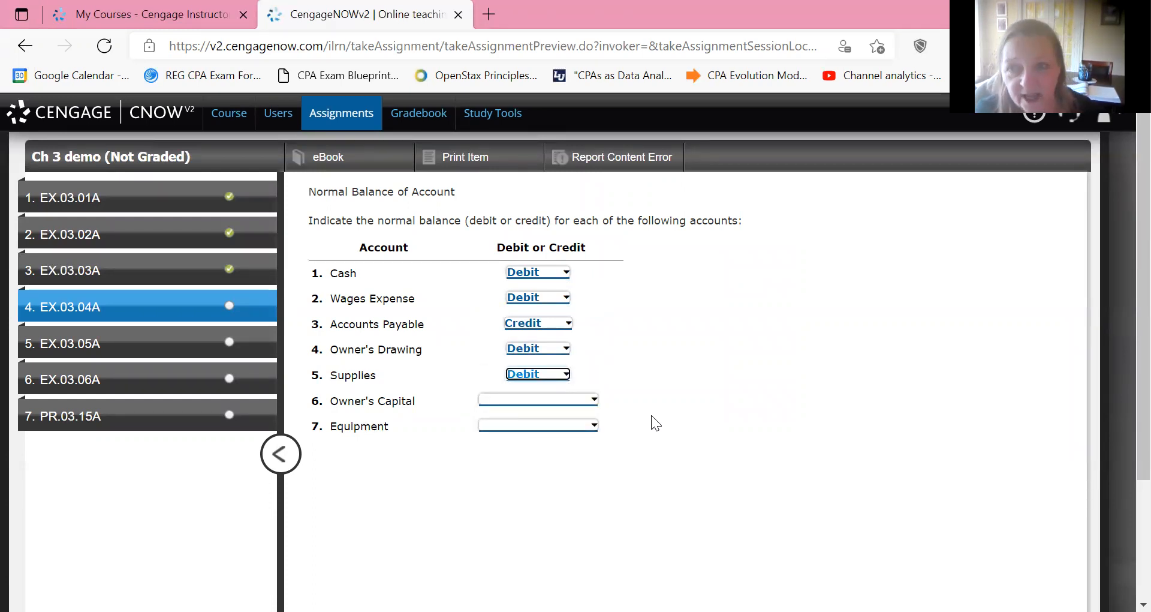
Set the normal balance of Owner's Capital to Credit and of Equipment to Debit.
key(Tab)
key(alt+Down)
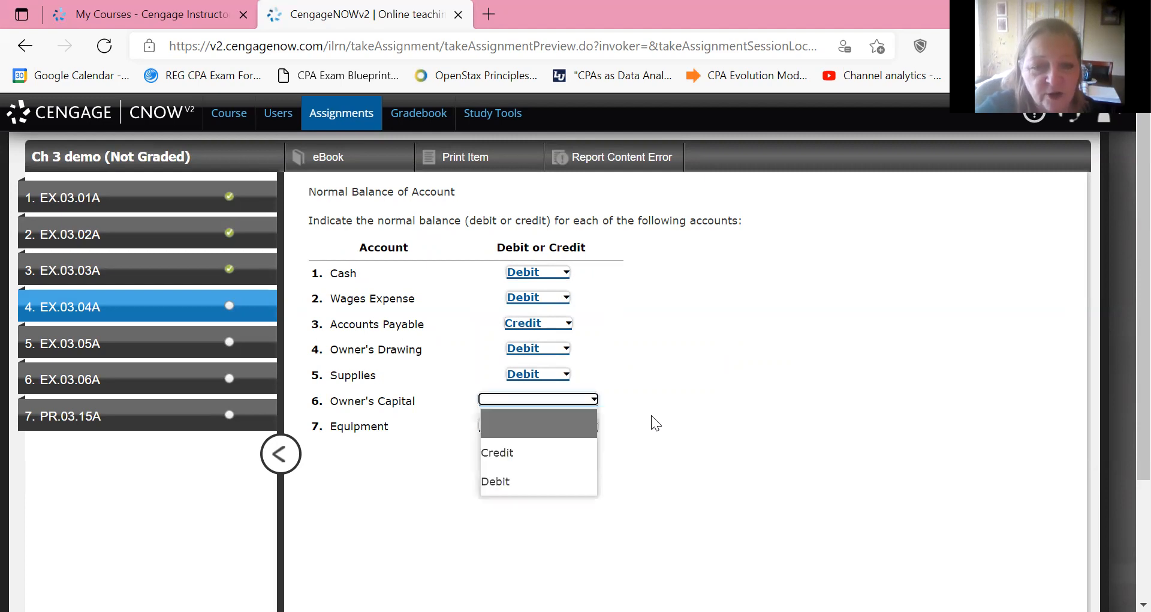
key(c)
key(Return)
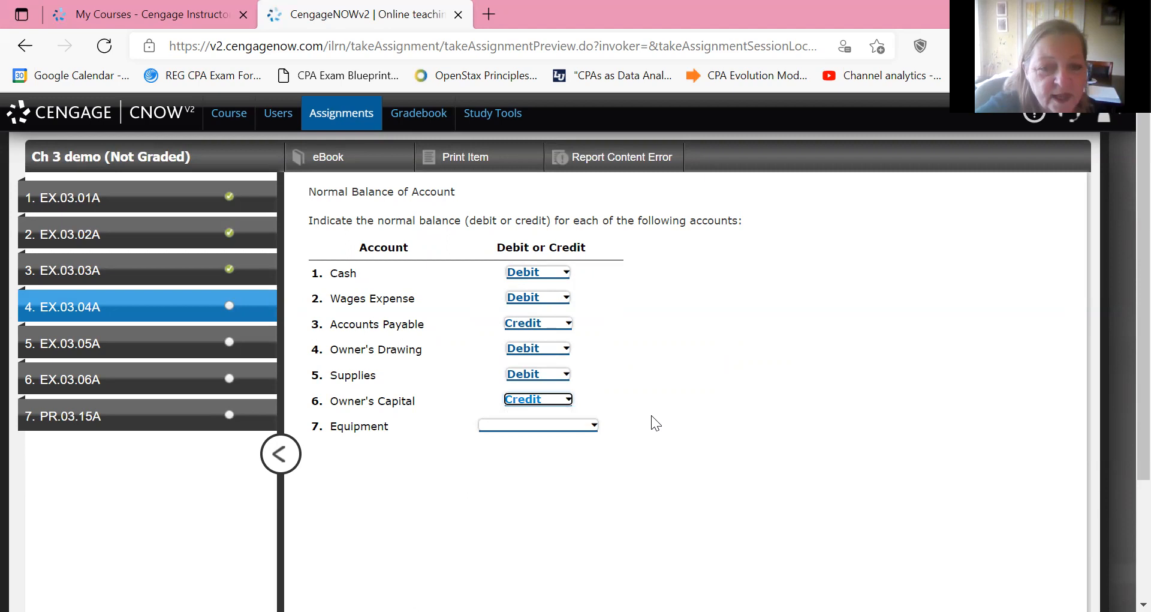
key(Tab)
key(alt+Down)
key(d)
key(Return)
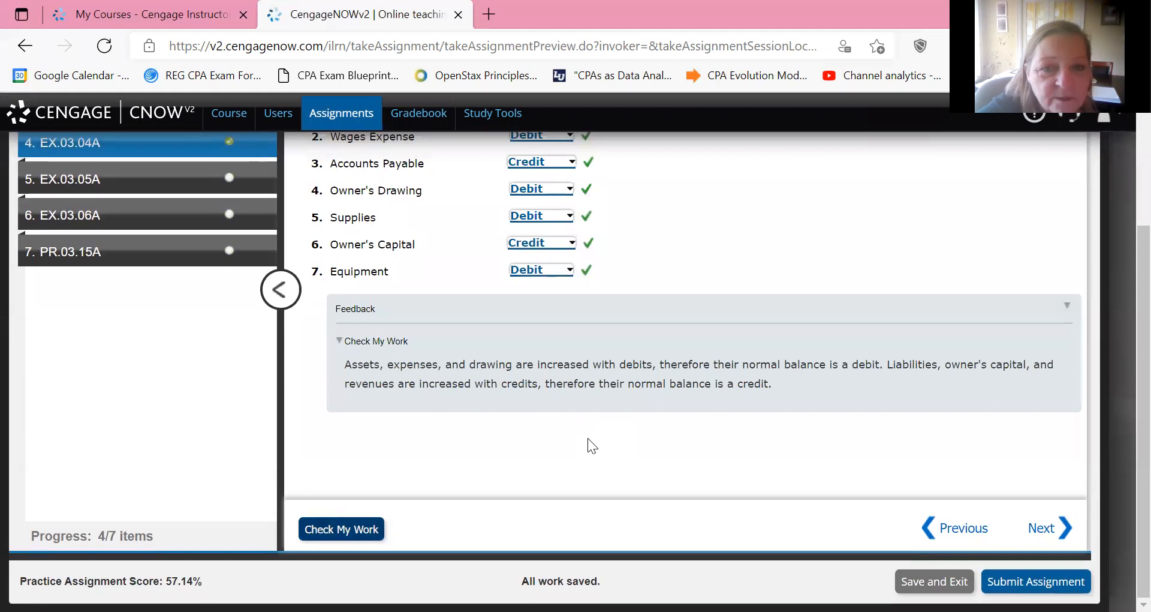
Review the checked answers of EX.03.04A and go on to the transaction analysis in exercise EX.03.05A.
scroll(588, 437, up, 3)
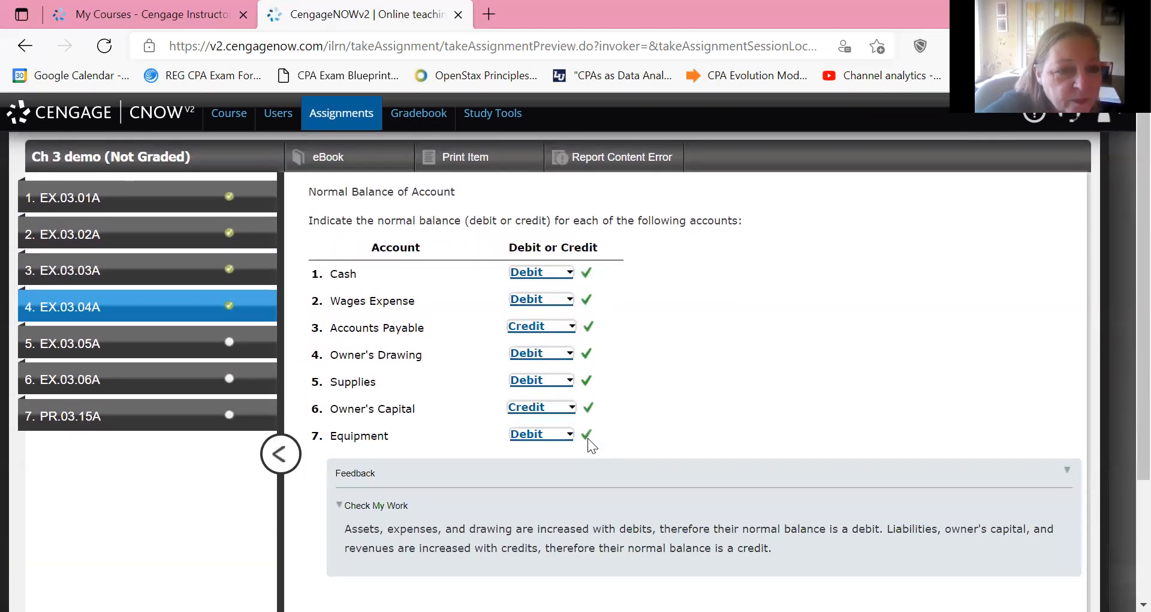
scroll(587, 438, down, 1)
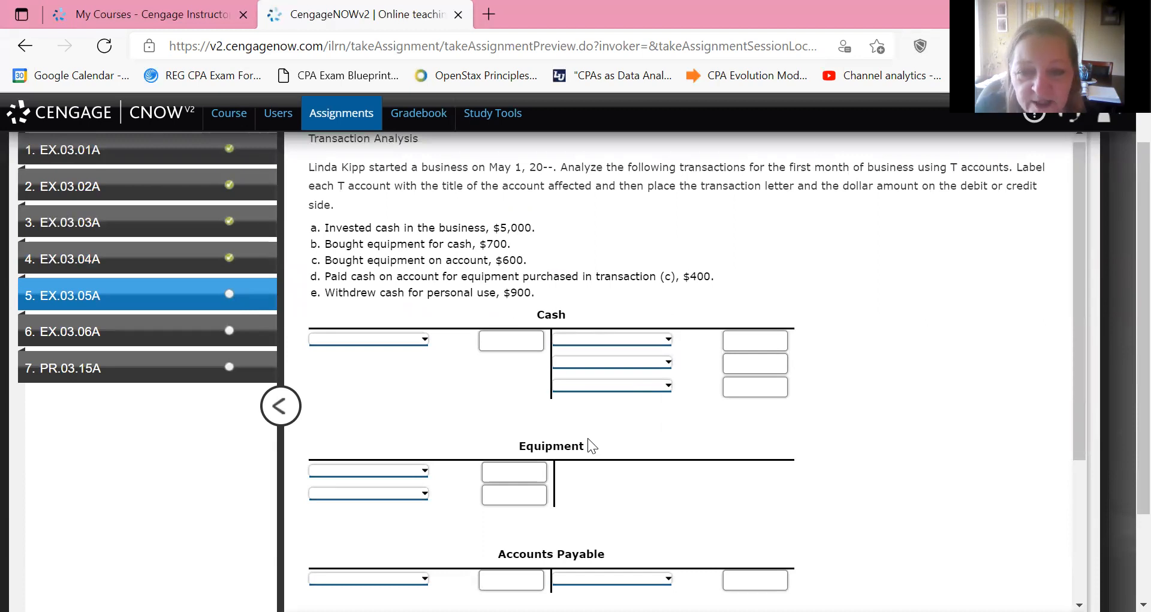
scroll(588, 438, down, 4)
scroll(588, 438, up, 4)
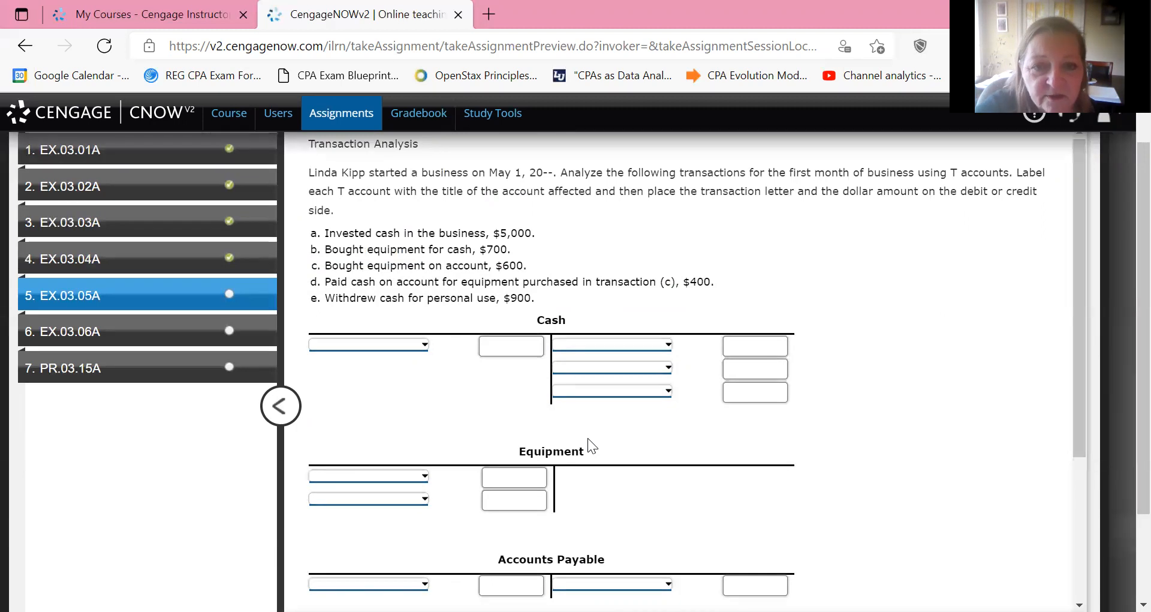
Record transaction a. on the debit side of the Cash T account with the amount 5000.
key(space)
key(Down)
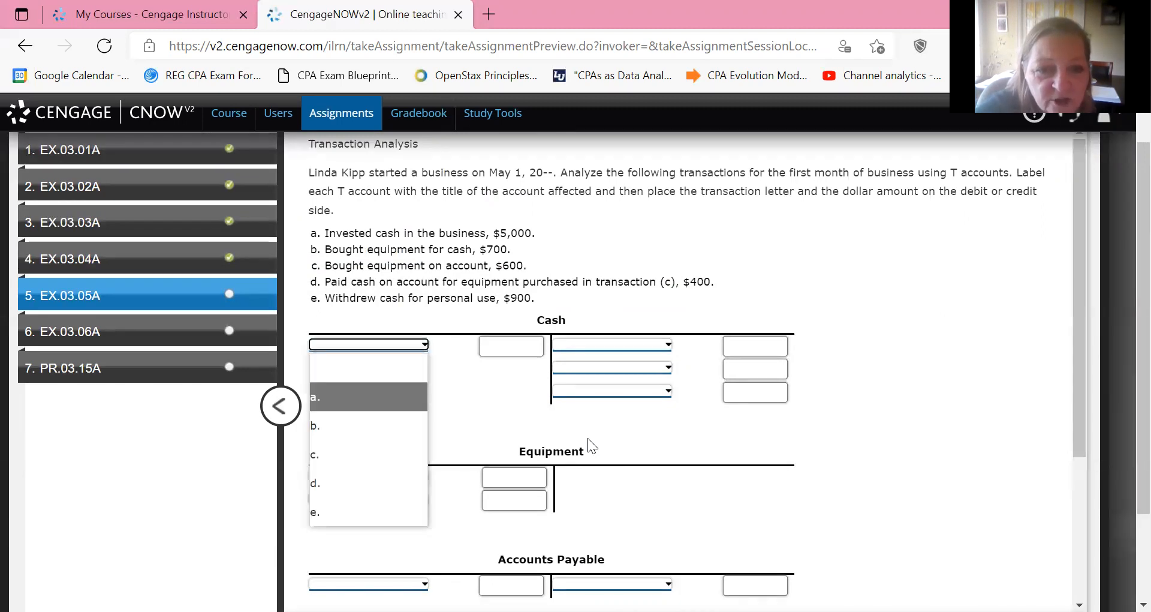
key(Tab)
text(5000)
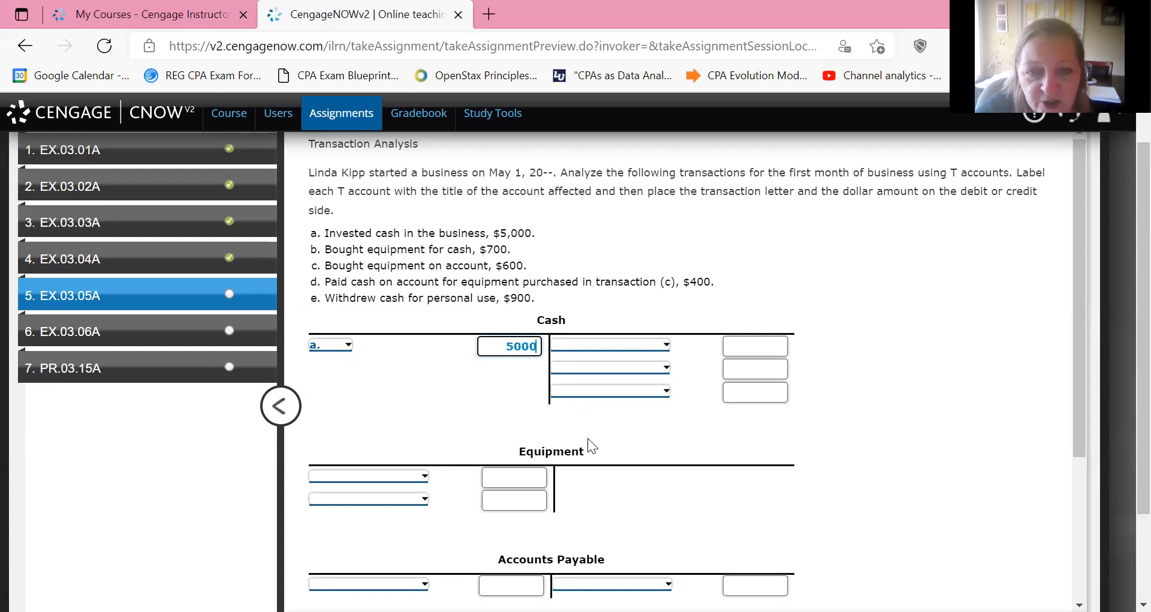
Record transaction a. on the credit side of the owner's Capital T account with the amount 5000.
scroll(588, 438, down, 3)
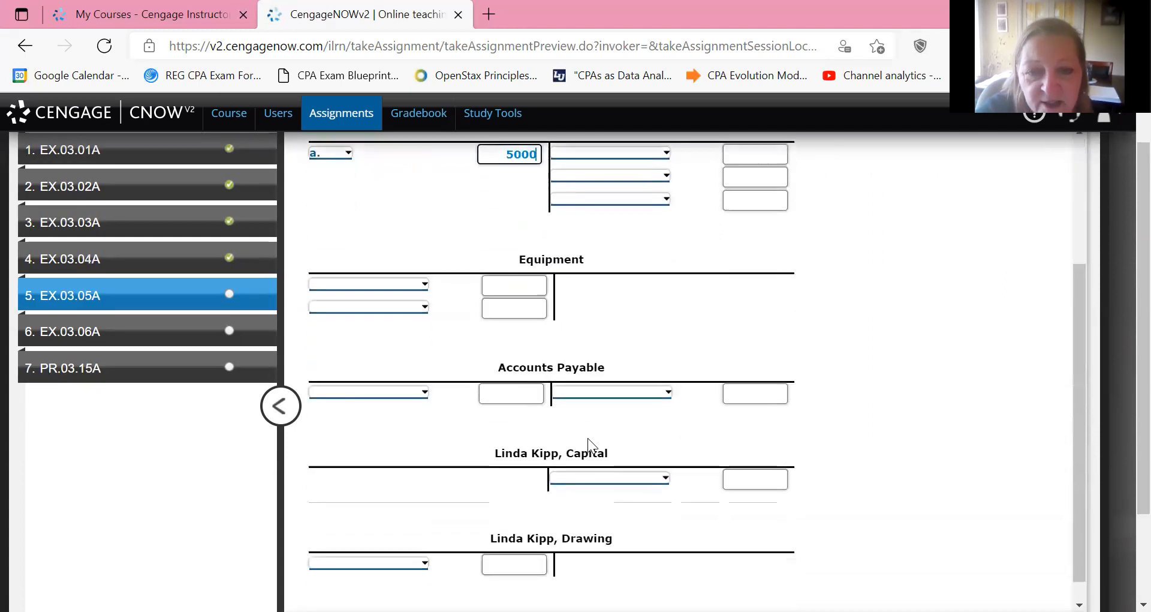
click(755, 479)
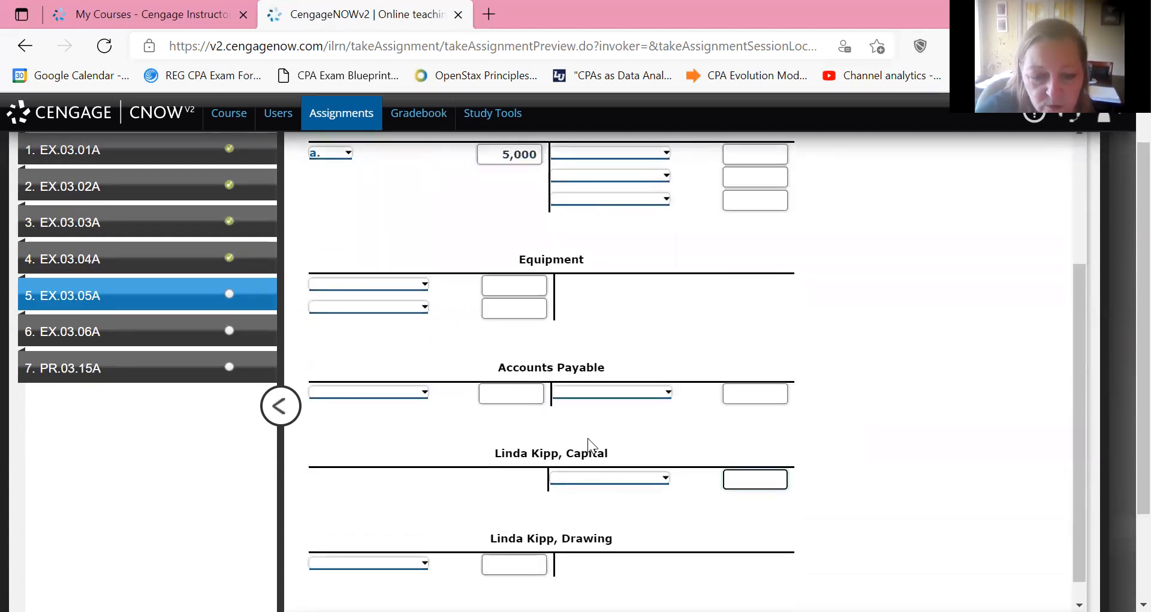
text(5000)
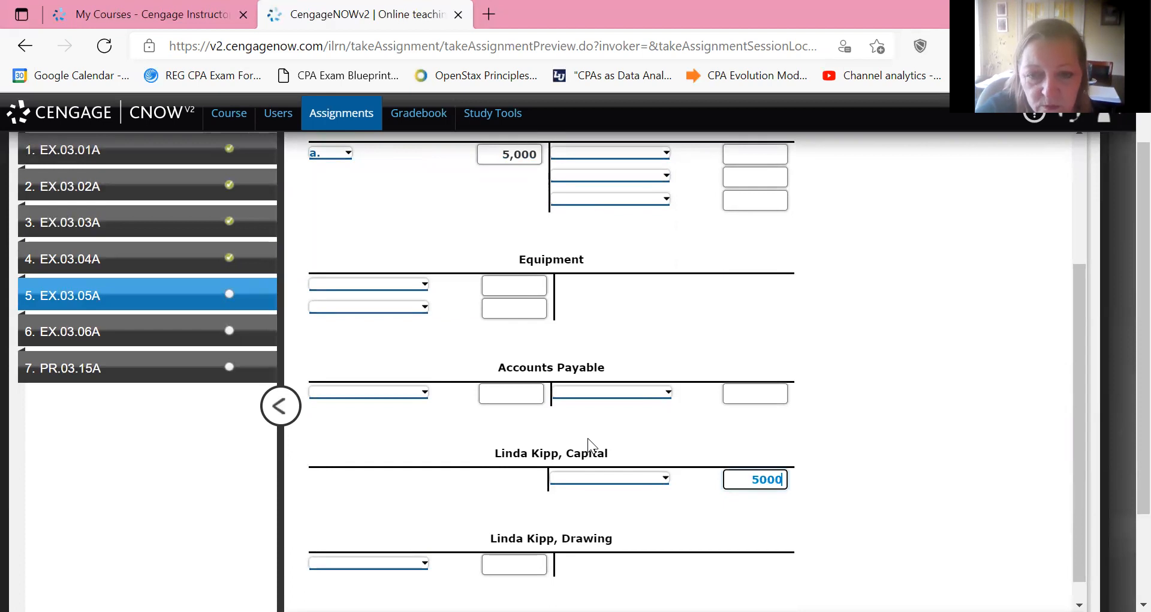
click(609, 477)
click(610, 337)
Record transaction b. on the first credit line of the Cash T account with the amount 700.
scroll(587, 438, up, 3)
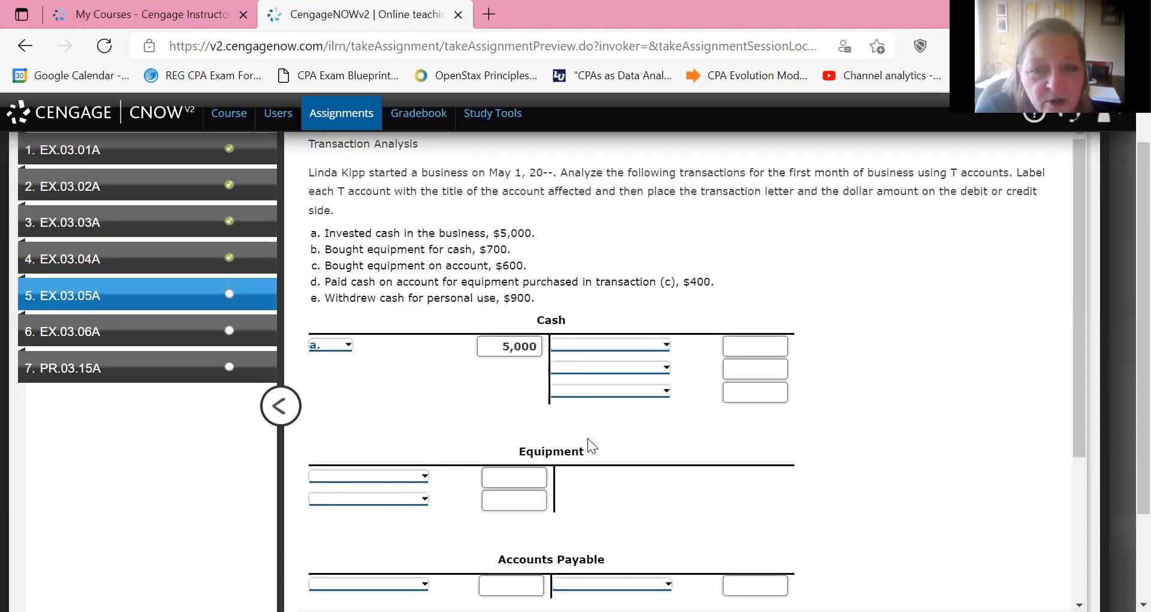
click(610, 345)
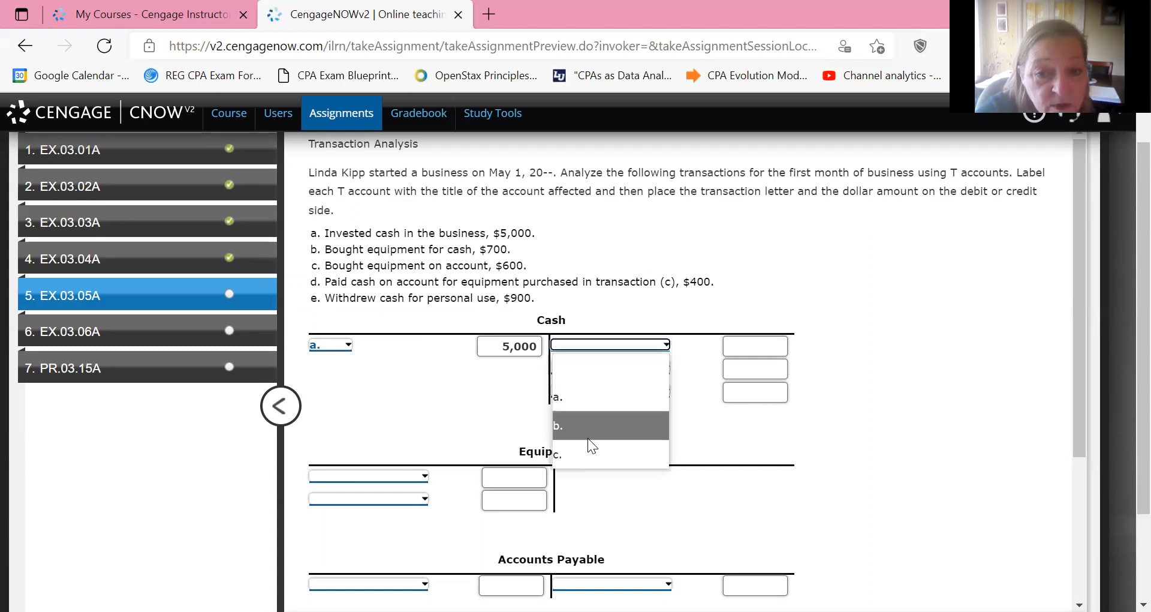
click(609, 425)
key(Tab)
text(700)
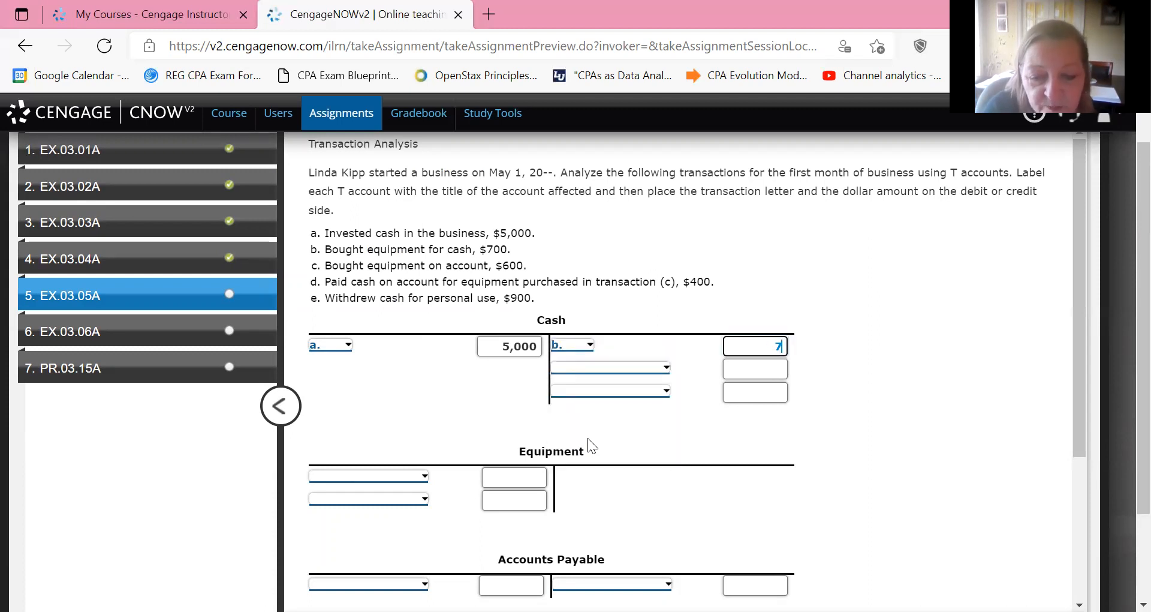
Record transaction b. on the first debit line of the Equipment T account with the amount 700.
scroll(588, 437, down, 3)
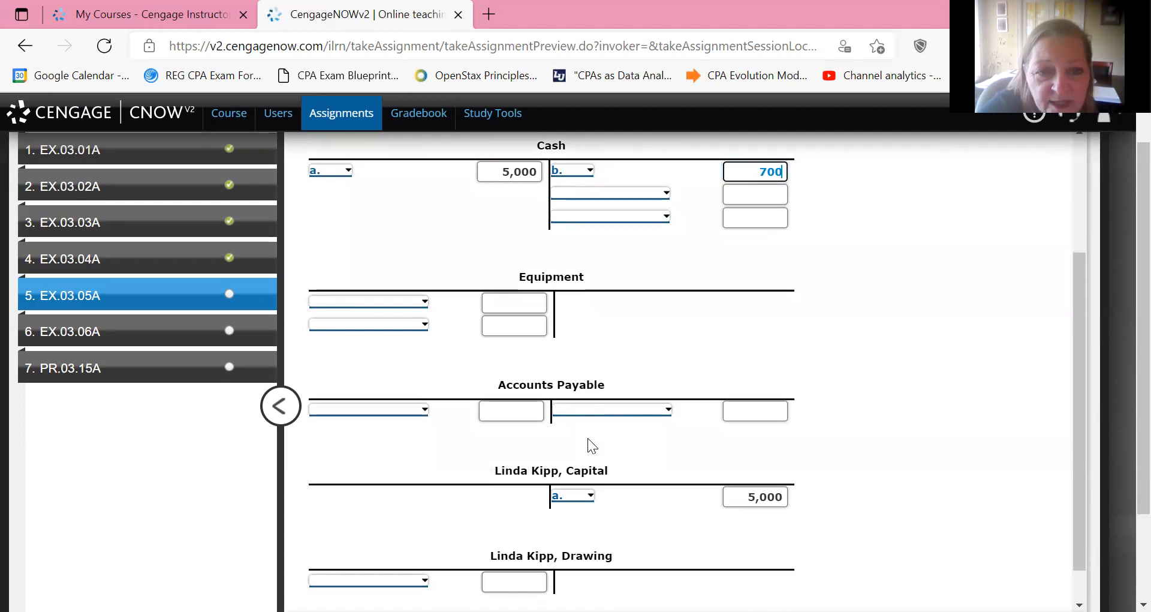
click(369, 302)
click(369, 382)
key(Tab)
text(700)
Record transaction c. on the second debit line of the Equipment T account with the amount 600.
scroll(588, 437, up, 3)
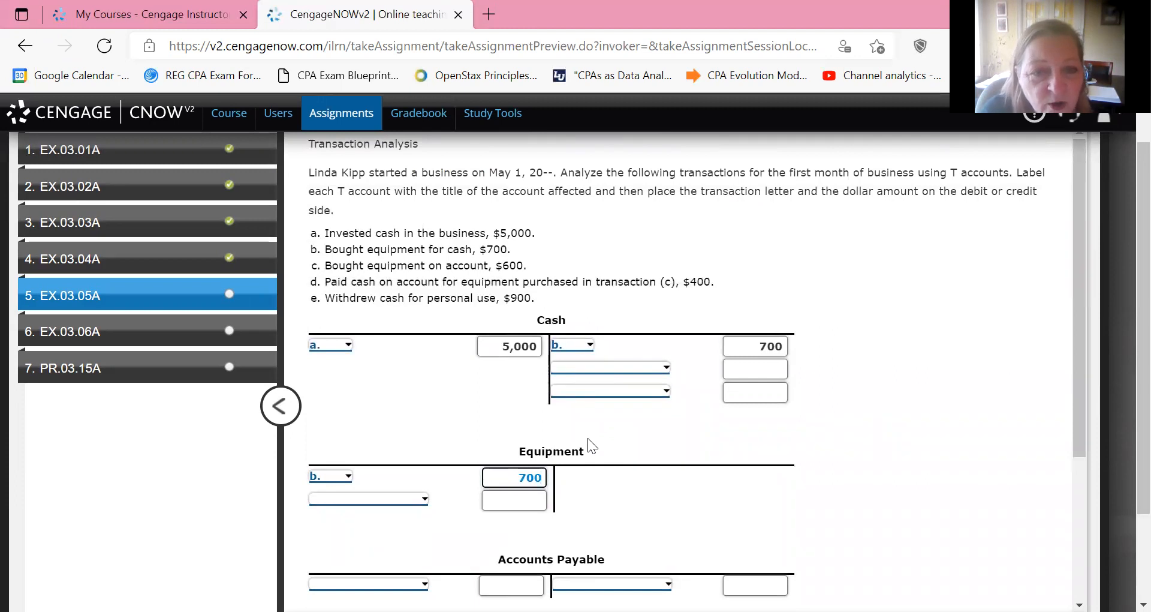
scroll(588, 446, down, 3)
scroll(588, 444, down, 1)
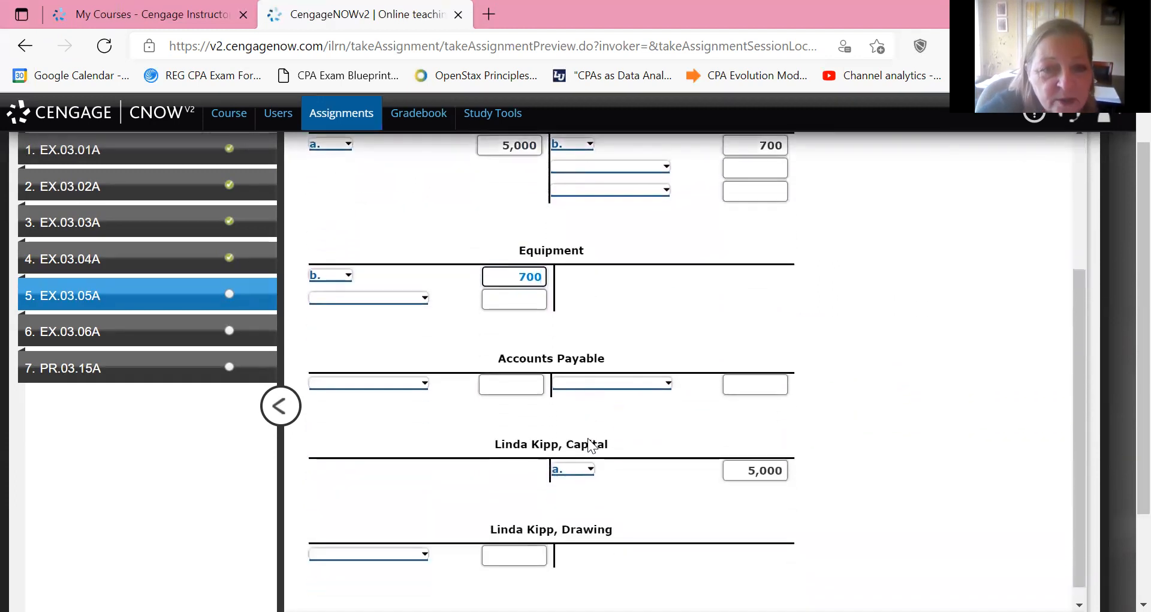
scroll(589, 444, up, 3)
scroll(589, 447, down, 4)
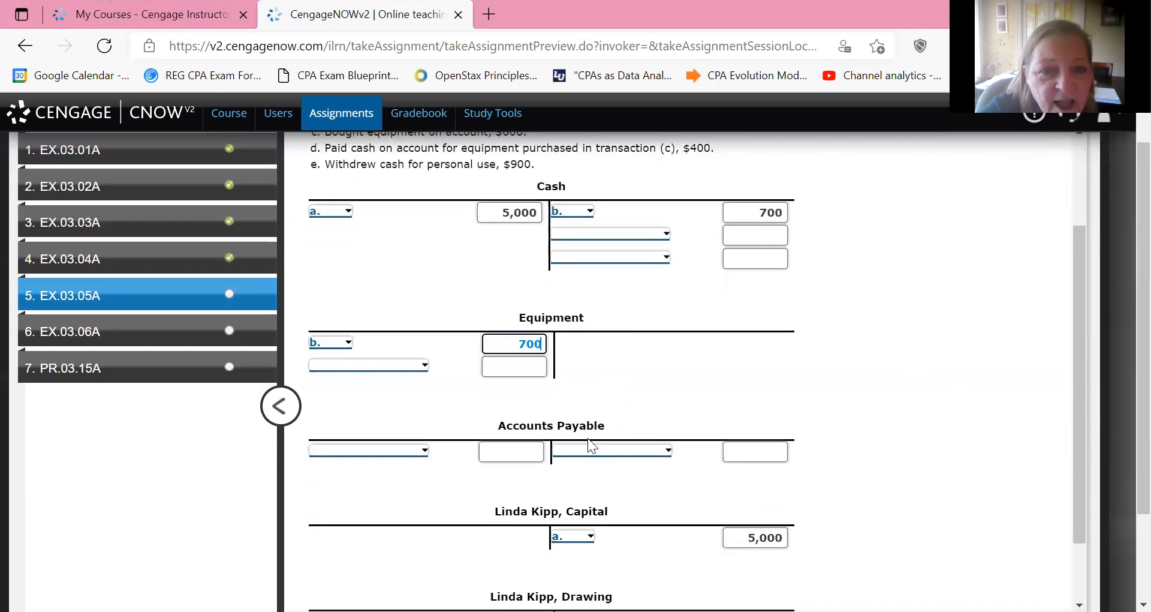
key(Tab)
key(alt+Down)
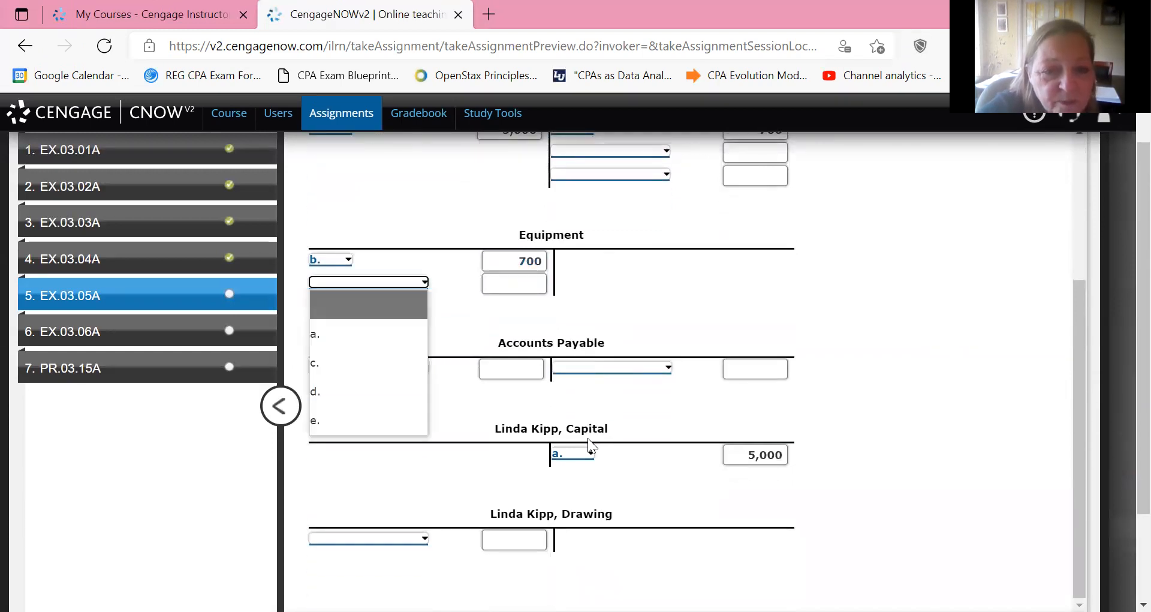
key(c)
key(Tab)
scroll(588, 437, up, 3)
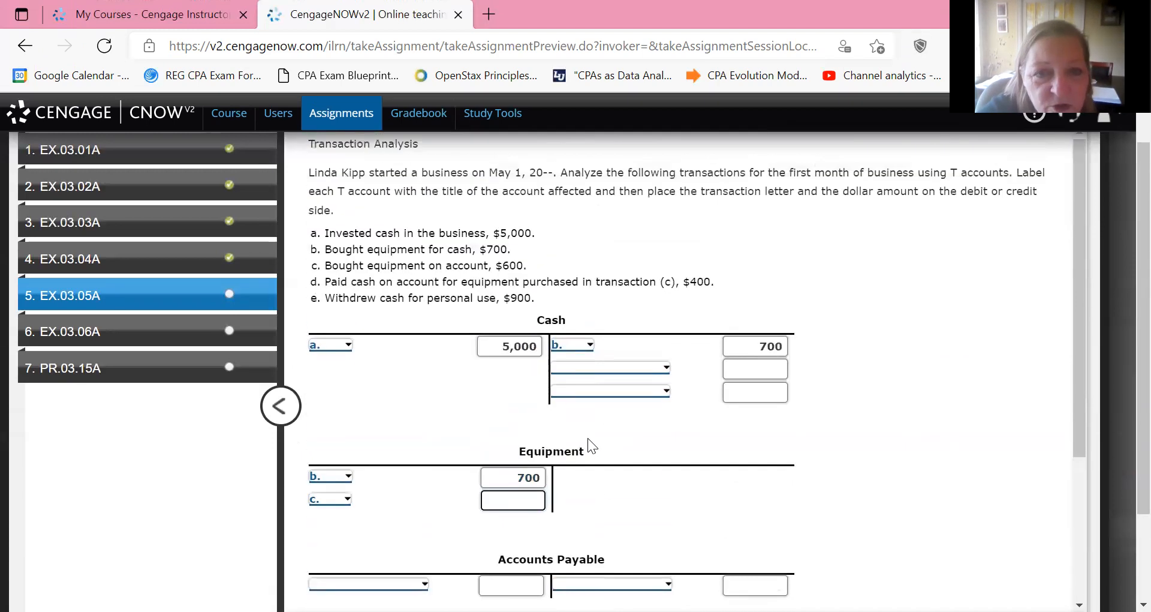
scroll(588, 437, down, 3)
text(600)
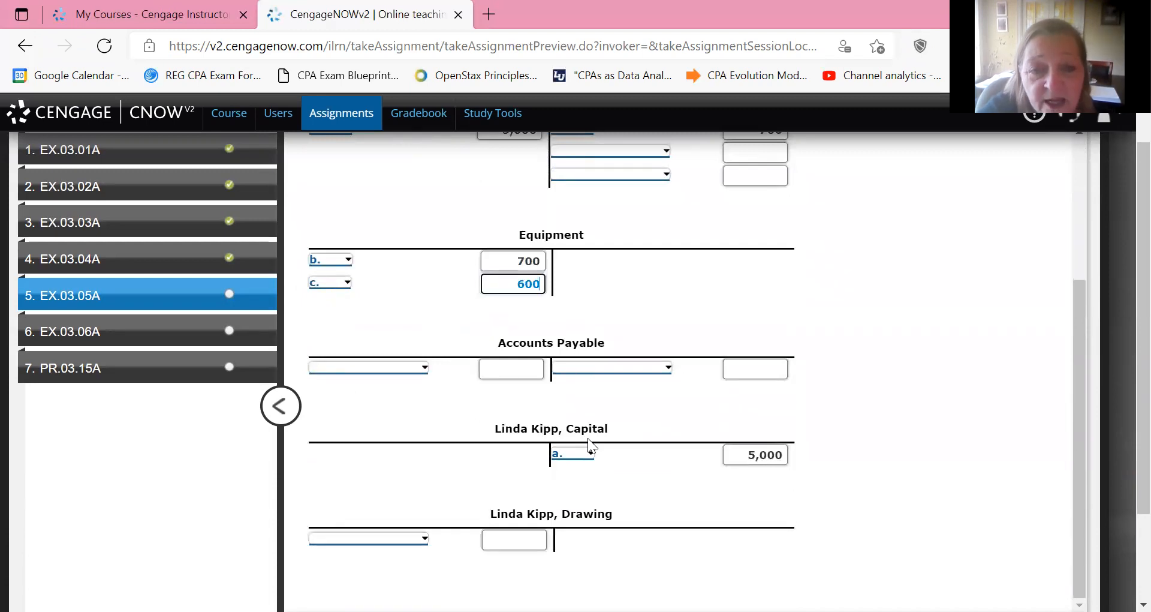
Record transaction c. on the credit side of the Accounts Payable T account with the amount 600.
scroll(587, 438, up, 3)
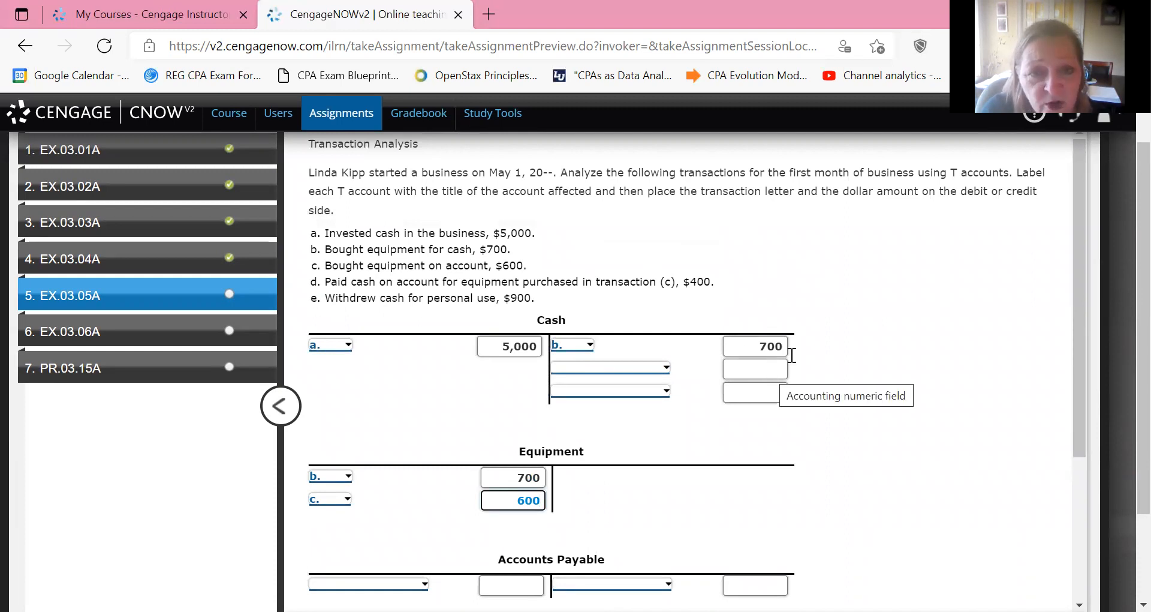
scroll(880, 312, down, 3)
key(Tab)
key(Tab)
key(Tab)
key(Tab)
text(600)
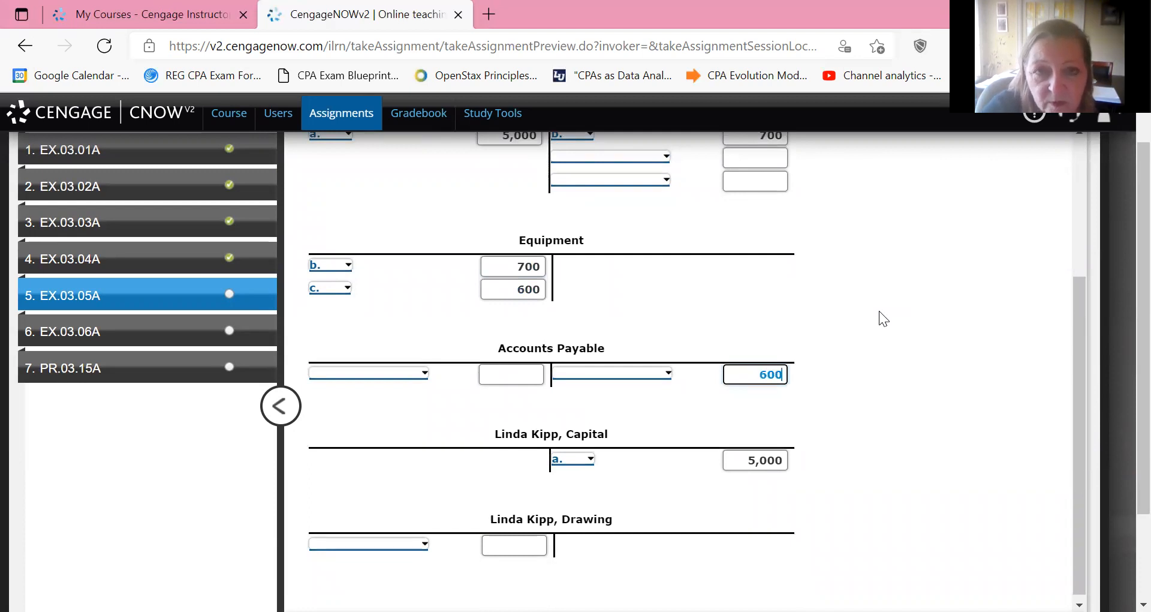
scroll(880, 311, up, 3)
scroll(879, 311, down, 3)
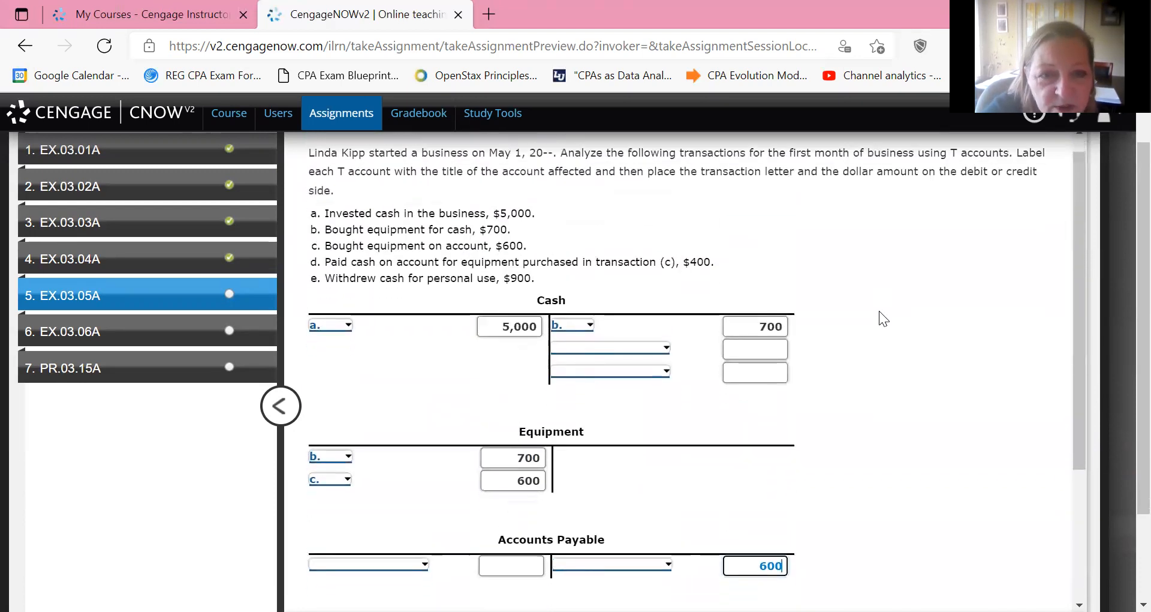
key(shift+Tab)
key(alt+Down)
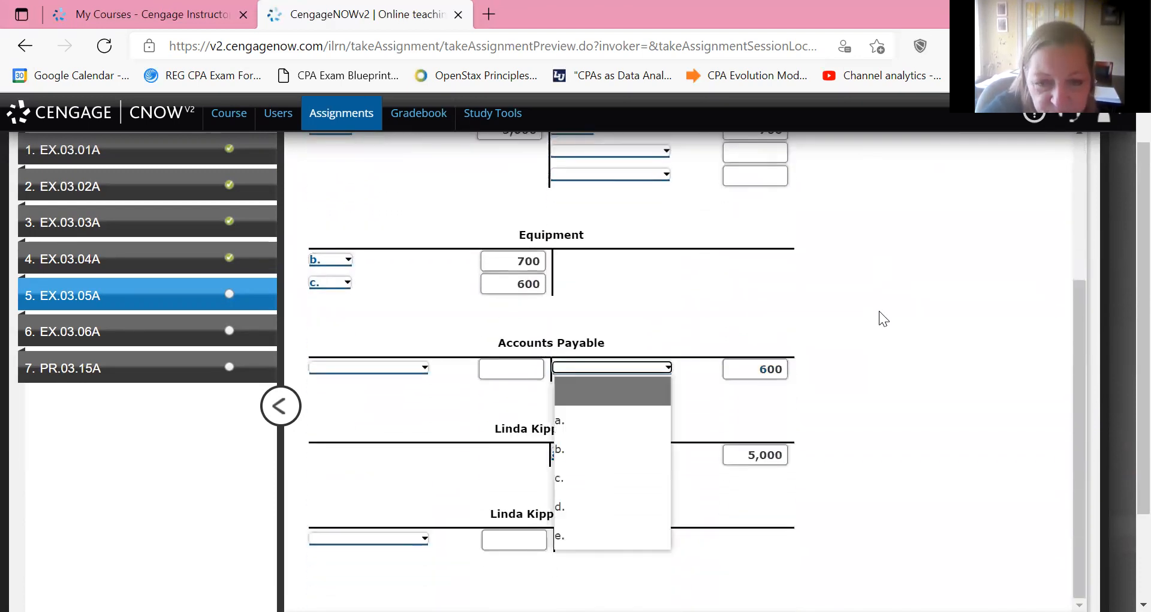
key(Down)
key(Down)
key(Down)
key(Return)
Record transaction d. on the second credit line of the Cash T account with the amount 400.
scroll(879, 310, up, 4)
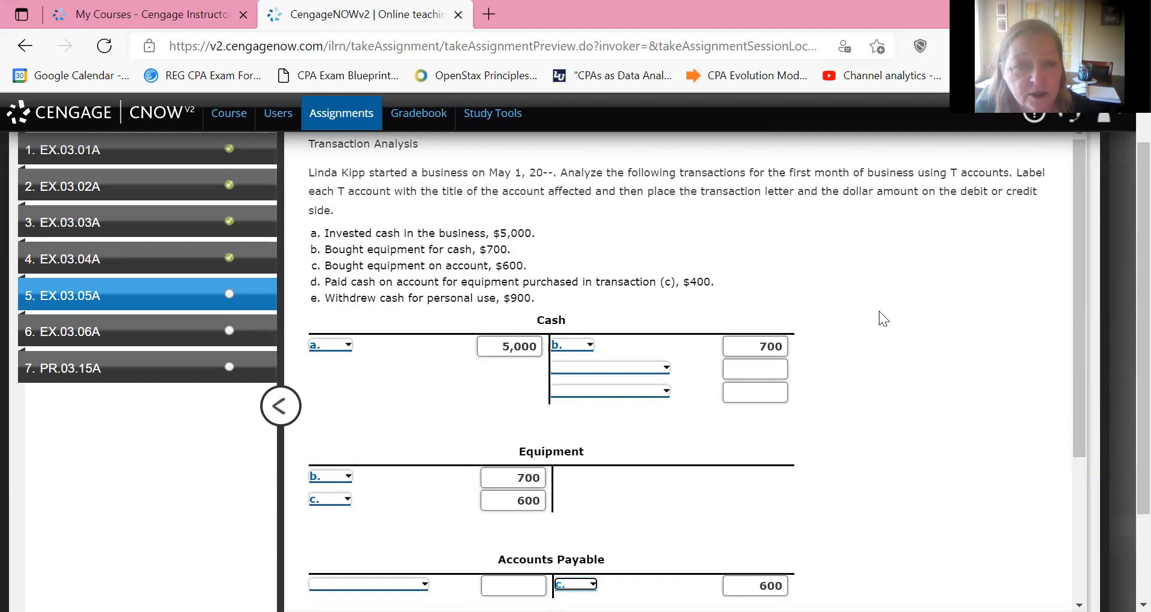
click(756, 369)
text(400)
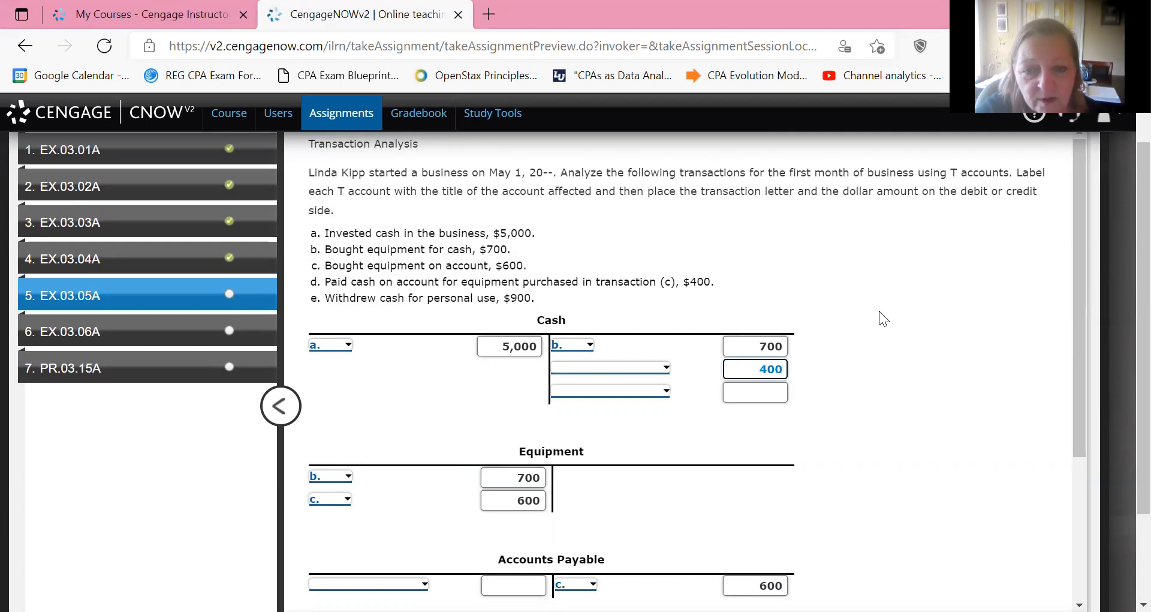
click(610, 368)
click(611, 478)
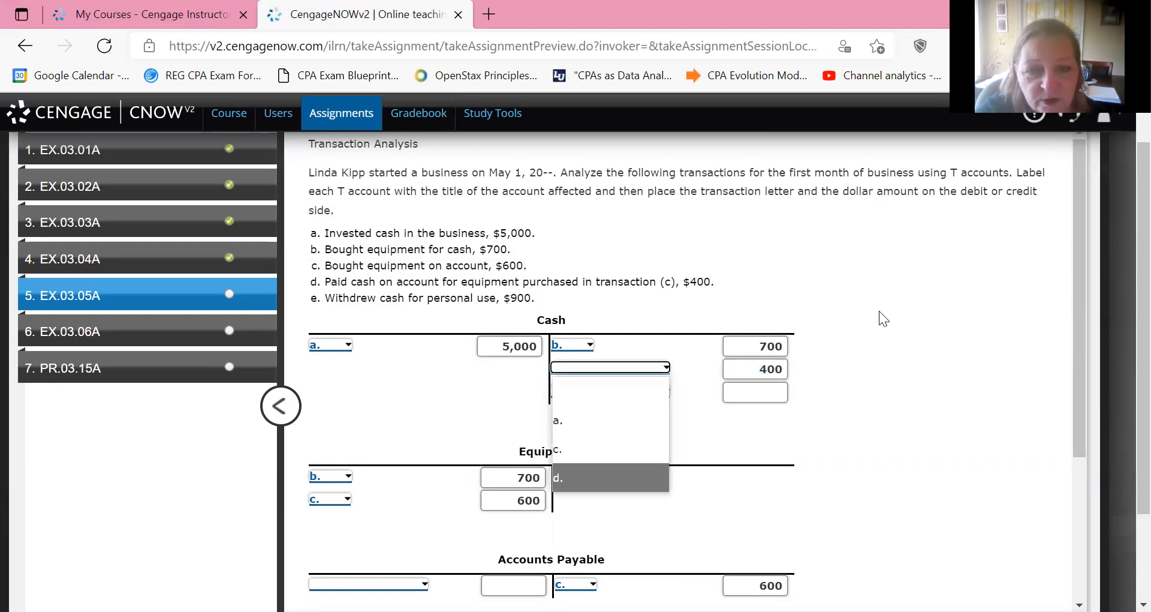
key(Return)
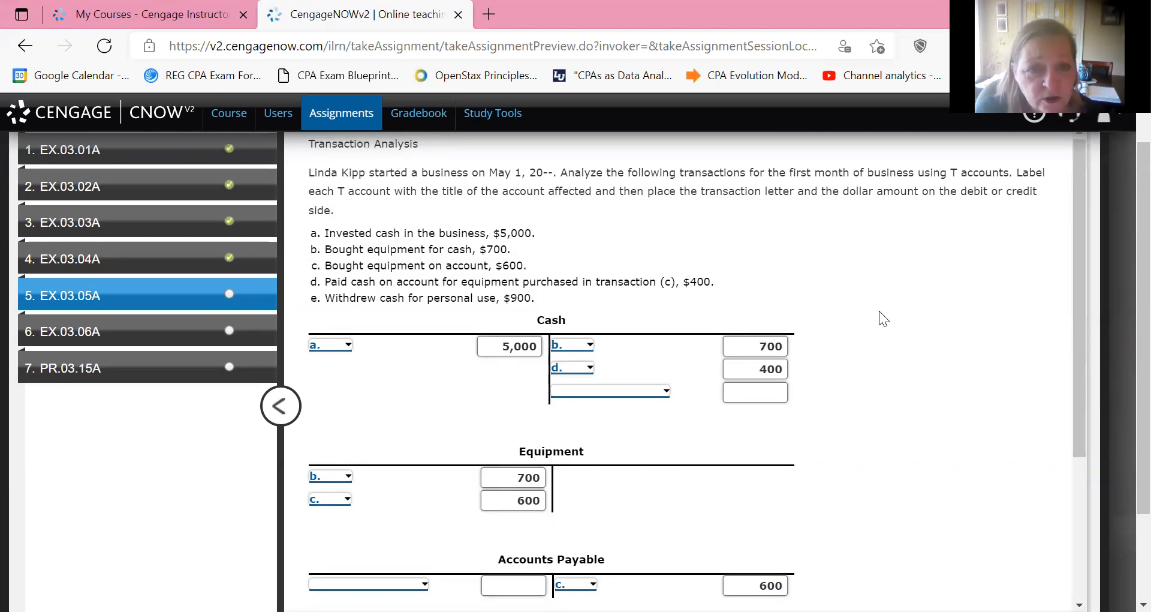
Record transaction d. on the debit side of the Accounts Payable T account with the amount 400.
scroll(880, 310, down, 4)
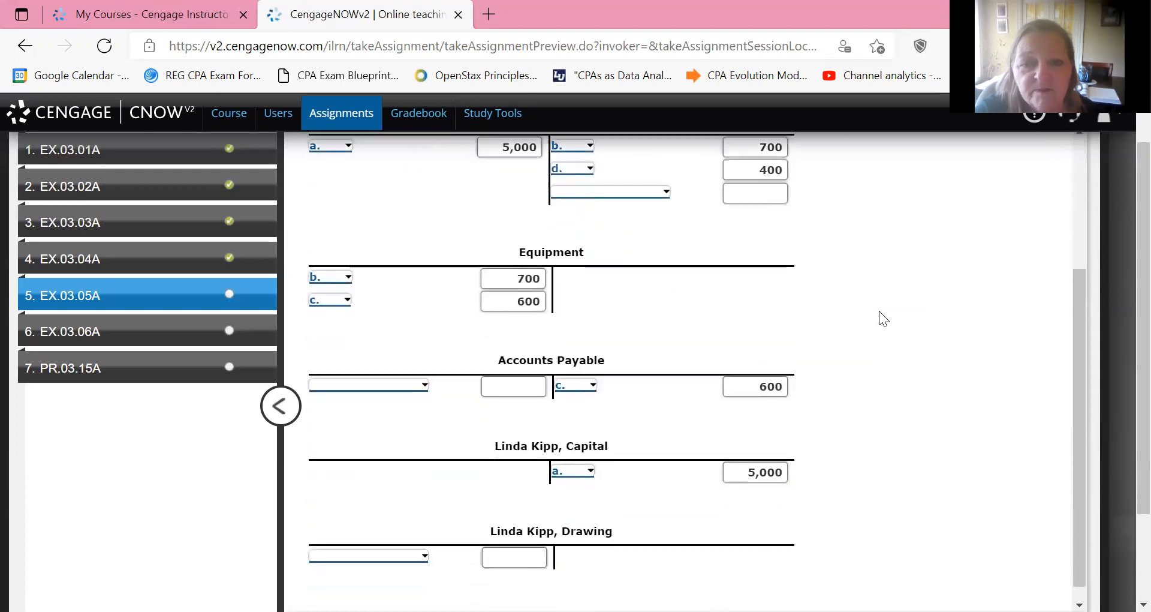
key(Tab)
text(5)
key(BackSpace)
text(400)
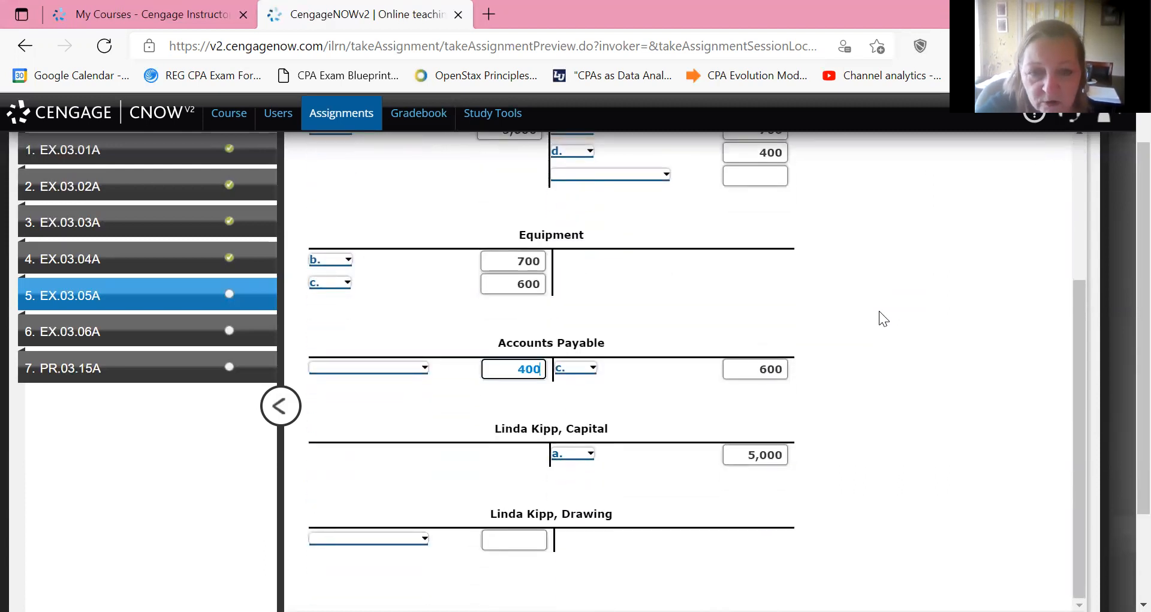
key(shift+Tab)
key(alt+Down)
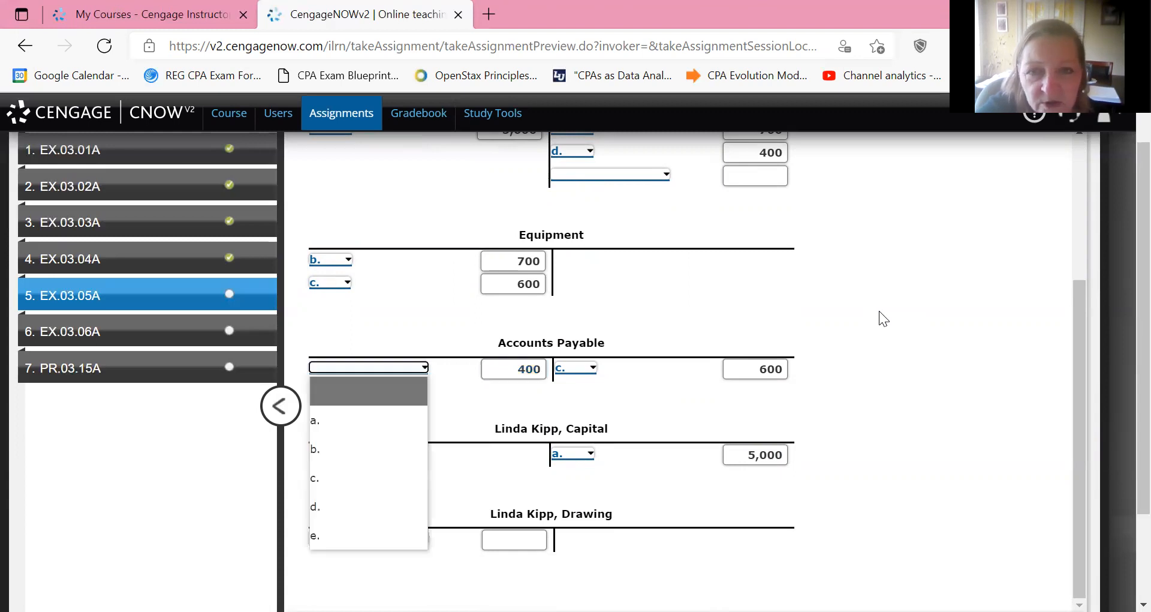
key(Down)
key(Down)
key(Down)
key(Down)
key(Return)
Record transaction e. on the third credit line of the Cash T account with the amount 900.
scroll(879, 311, up, 3)
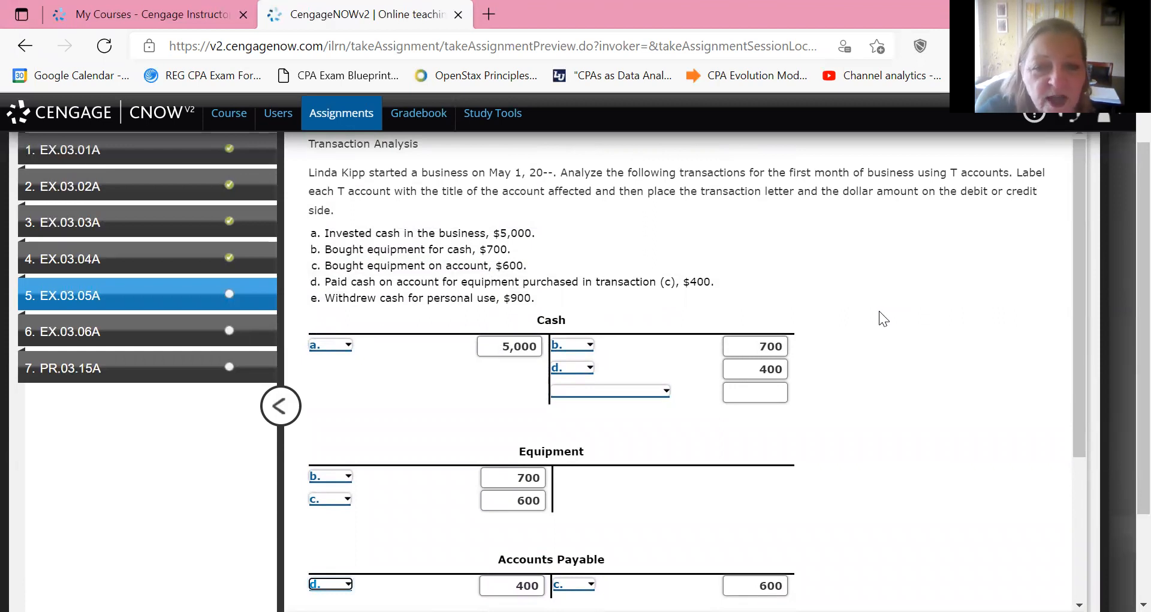
scroll(879, 311, down, 2)
key(shift+Tab)
key(shift+Tab)
key(shift+Tab)
key(shift+Tab)
key(shift+Tab)
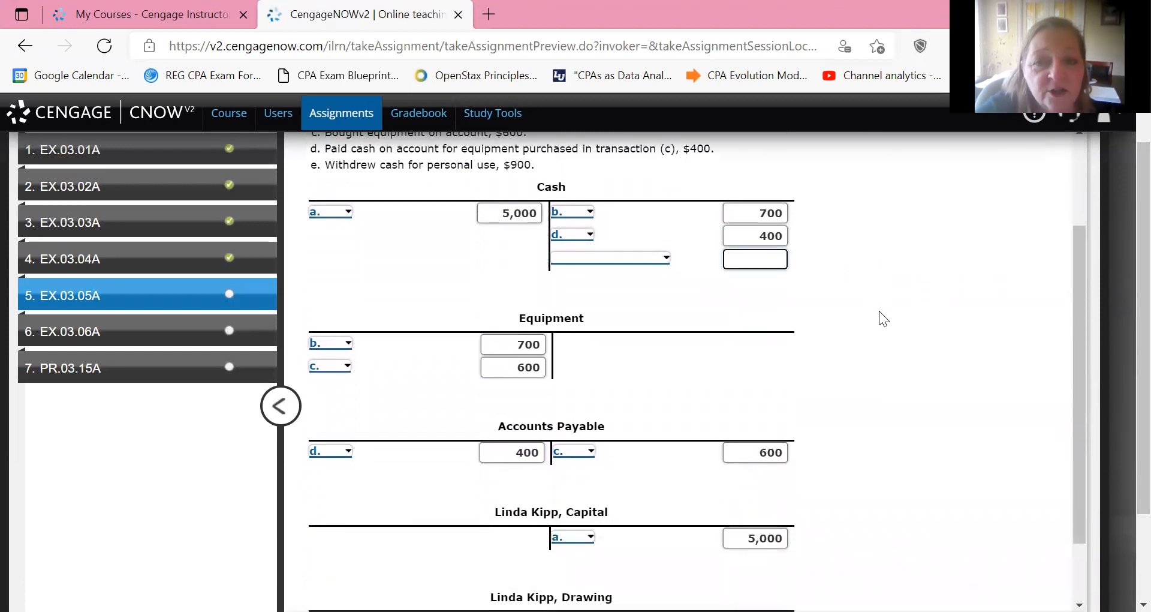
text(900)
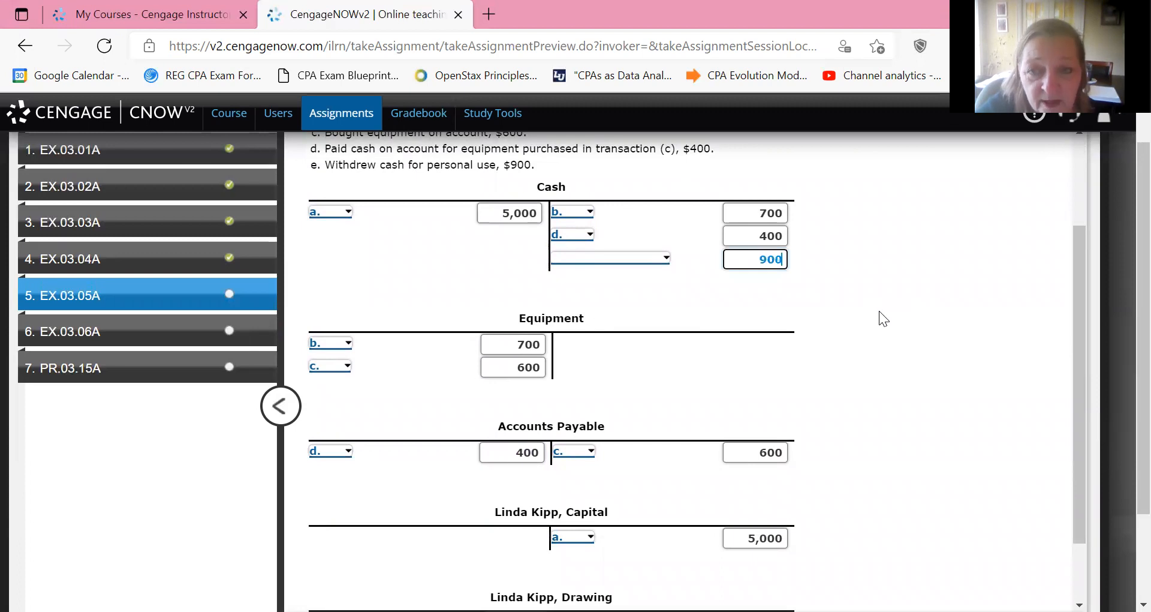
key(shift+Tab)
key(e)
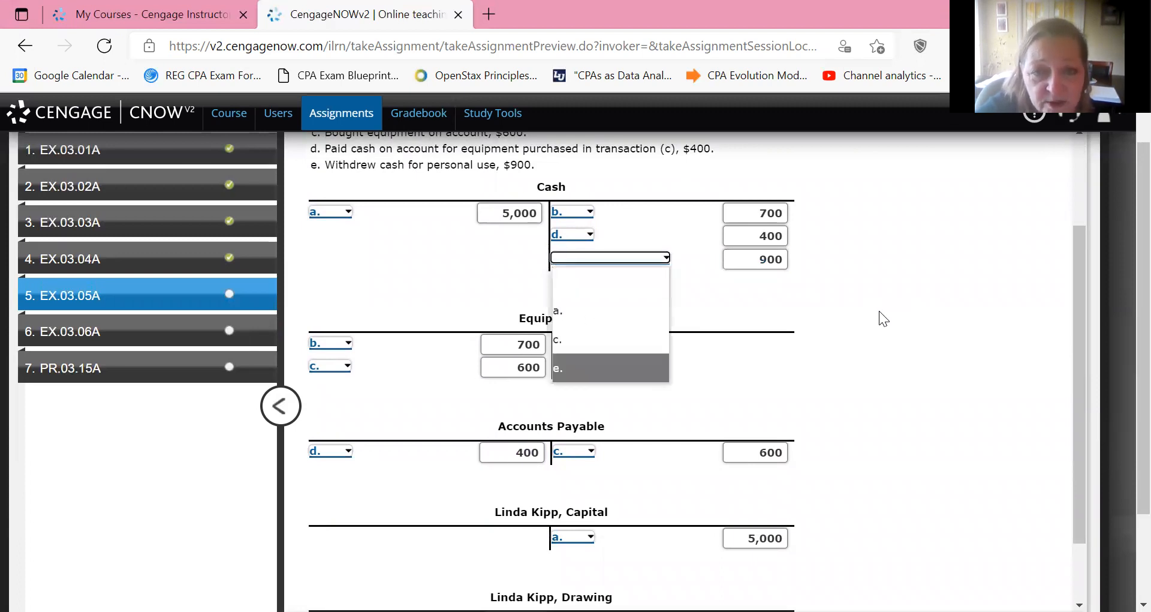
Record transaction e. on the debit side of the owner's Drawing T account with the amount 900.
scroll(879, 311, down, 2)
scroll(880, 310, down, 1)
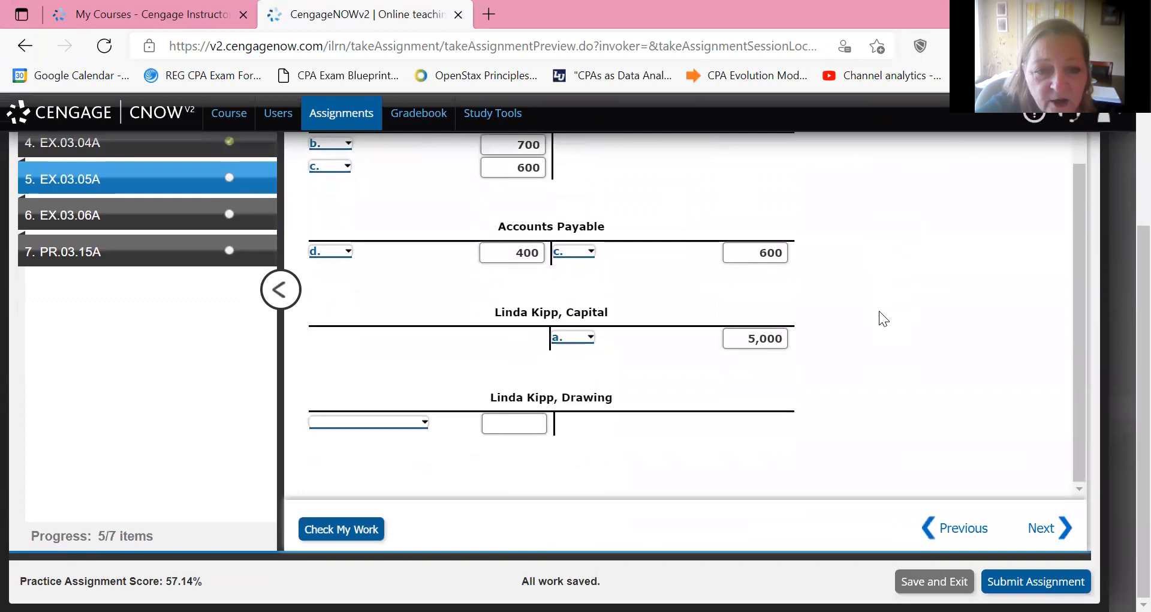
key(Tab)
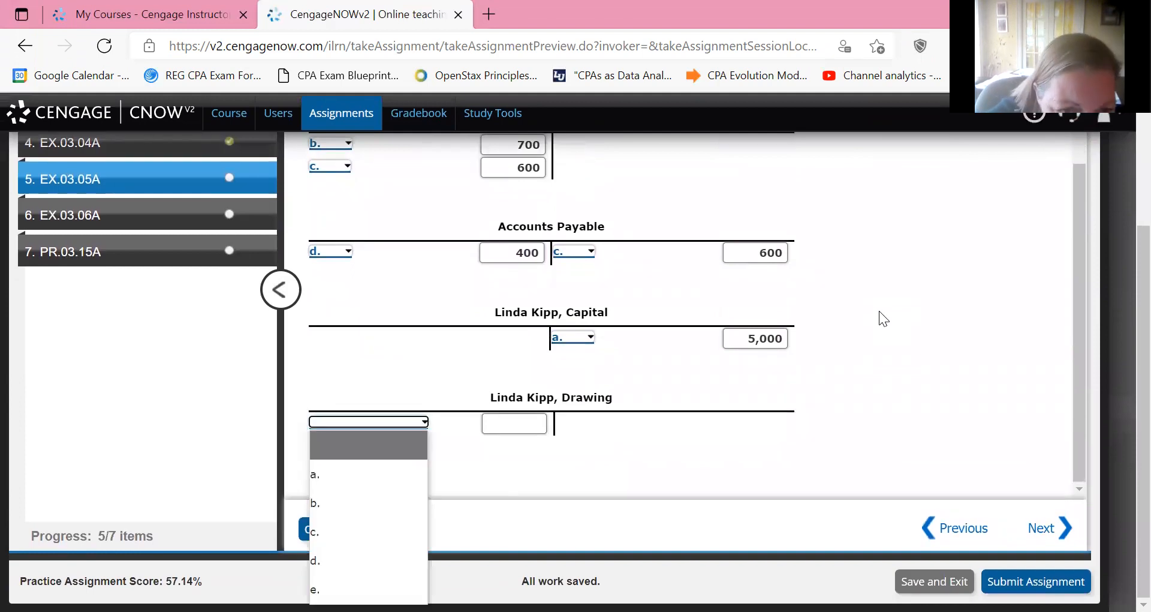
scroll(879, 311, down, 1)
key(space)
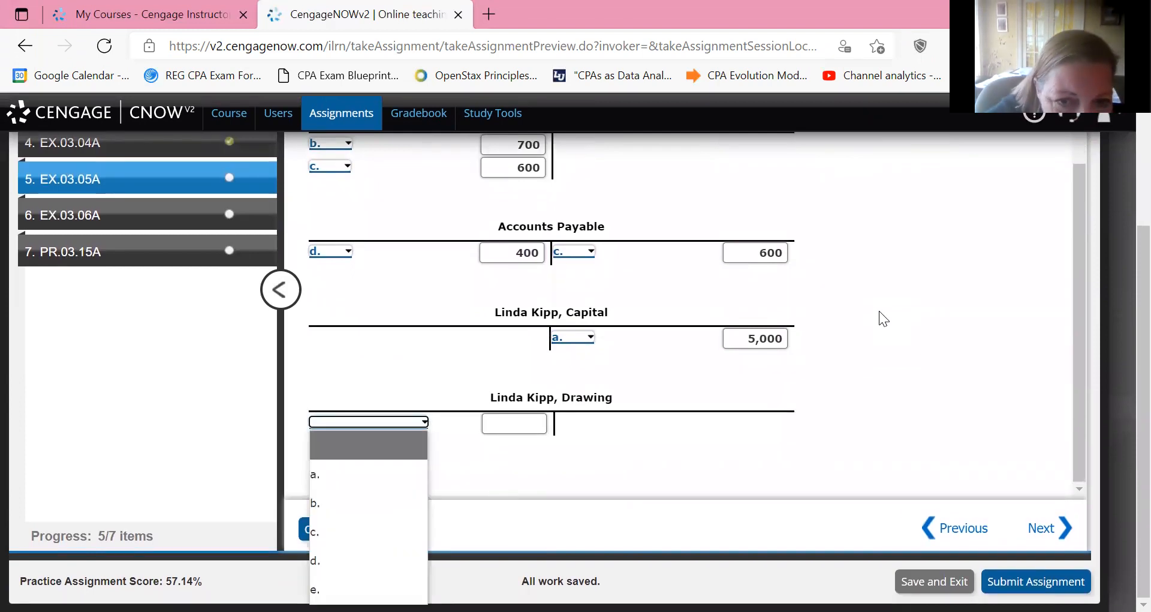
scroll(879, 311, up, 3)
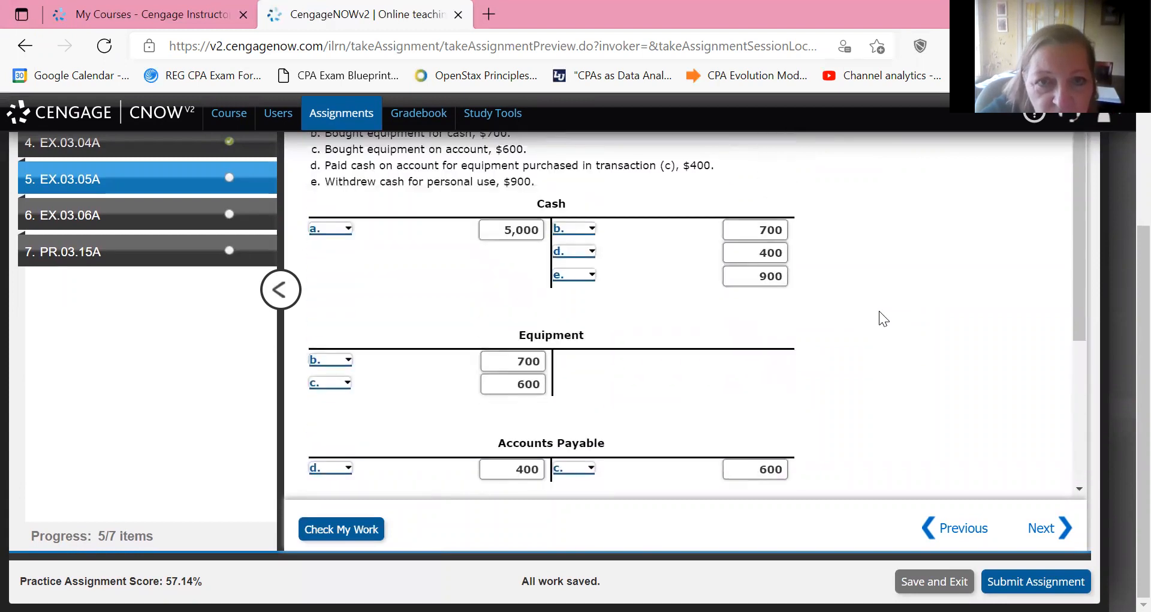
scroll(879, 310, down, 3)
text(900)
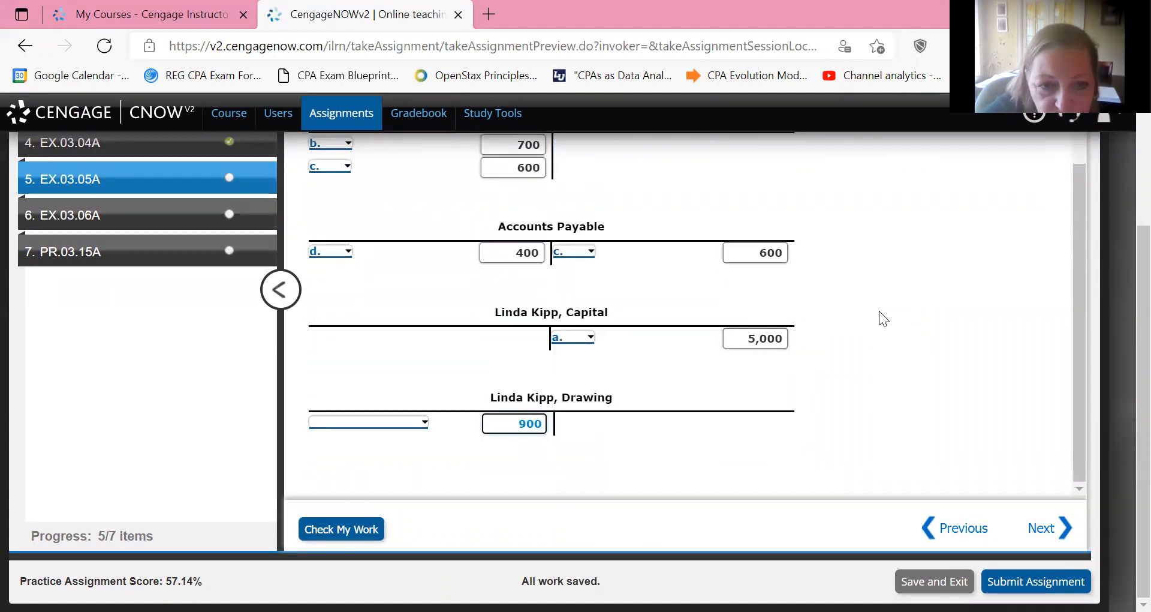
key(shift+Tab)
key(alt+Down)
key(Down)
key(Down)
key(Down)
key(Down)
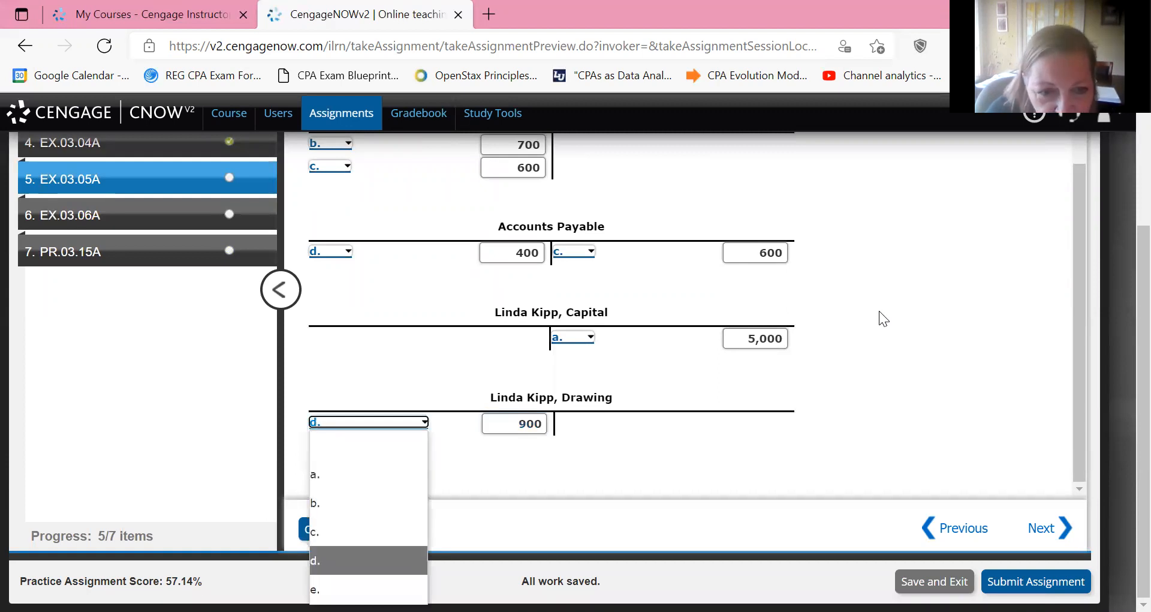
key(Down)
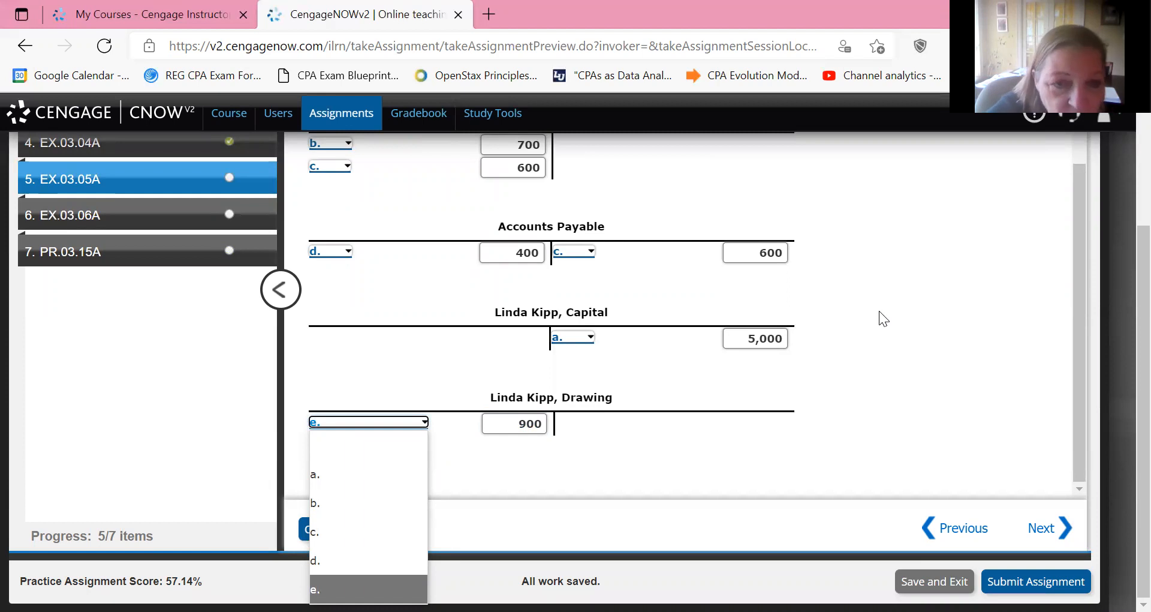
key(Return)
Check the completed T account answers of EX.03.05A and review the marks for each account.
scroll(879, 310, up, 4)
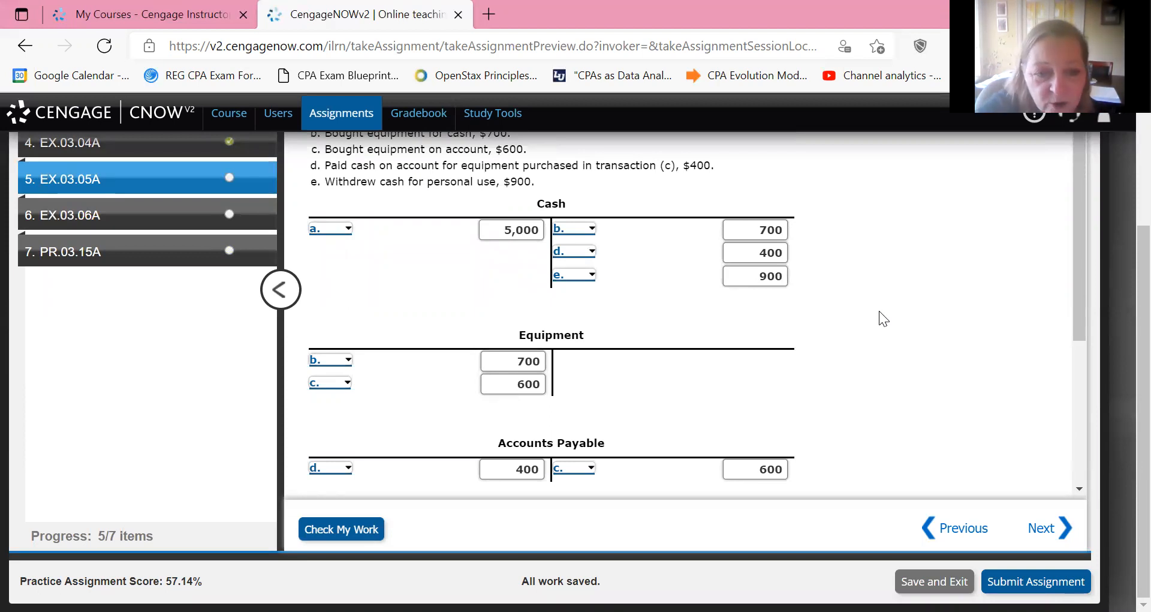
key(Return)
scroll(880, 310, up, 3)
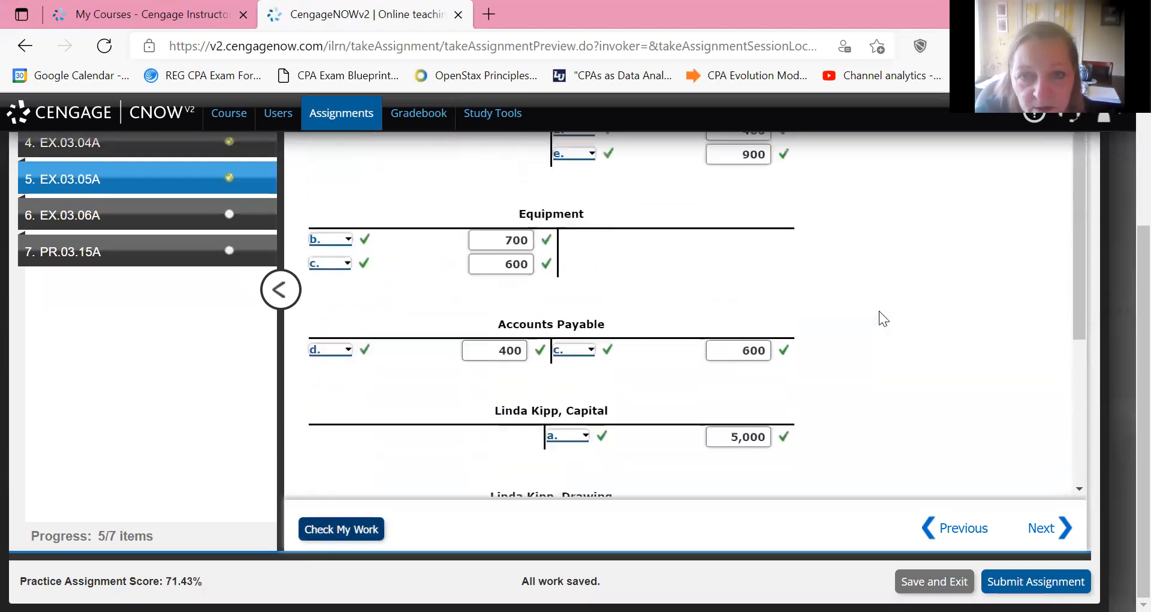
scroll(879, 311, up, 2)
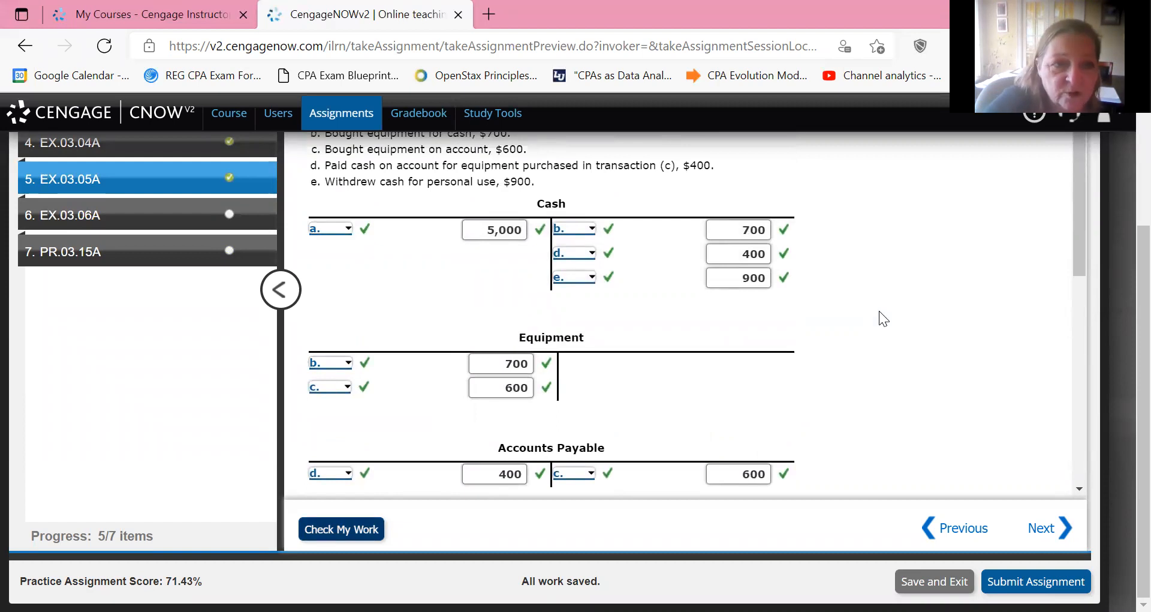
Advance to exercise EX.03.06A and read through its transactions and the T accounts to foot and balance.
key(Return)
scroll(879, 311, up, 1)
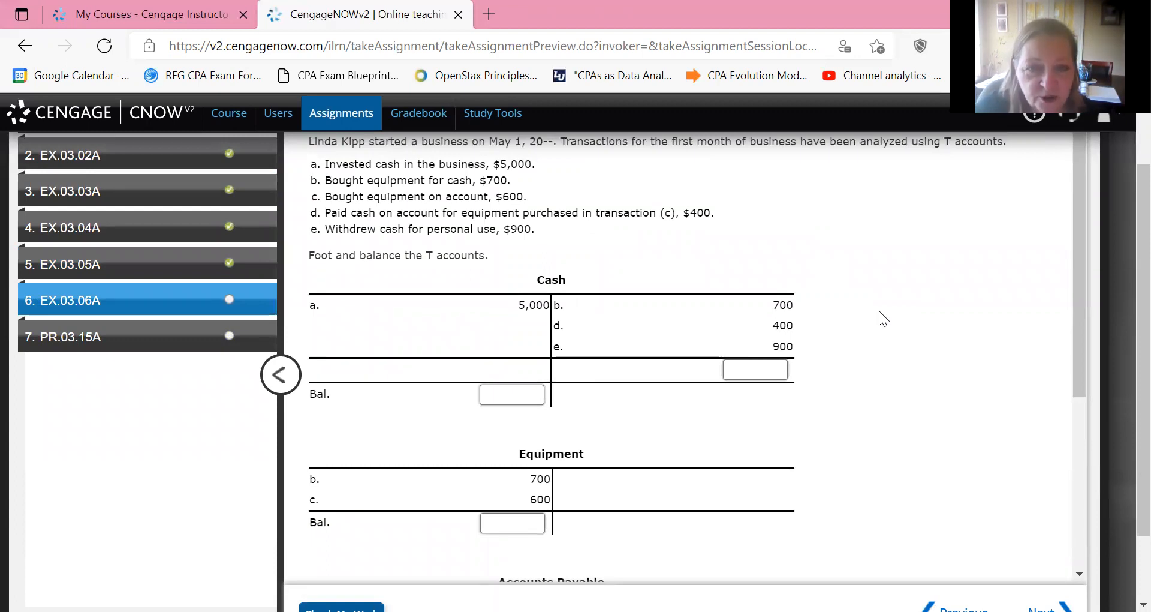
scroll(879, 310, down, 5)
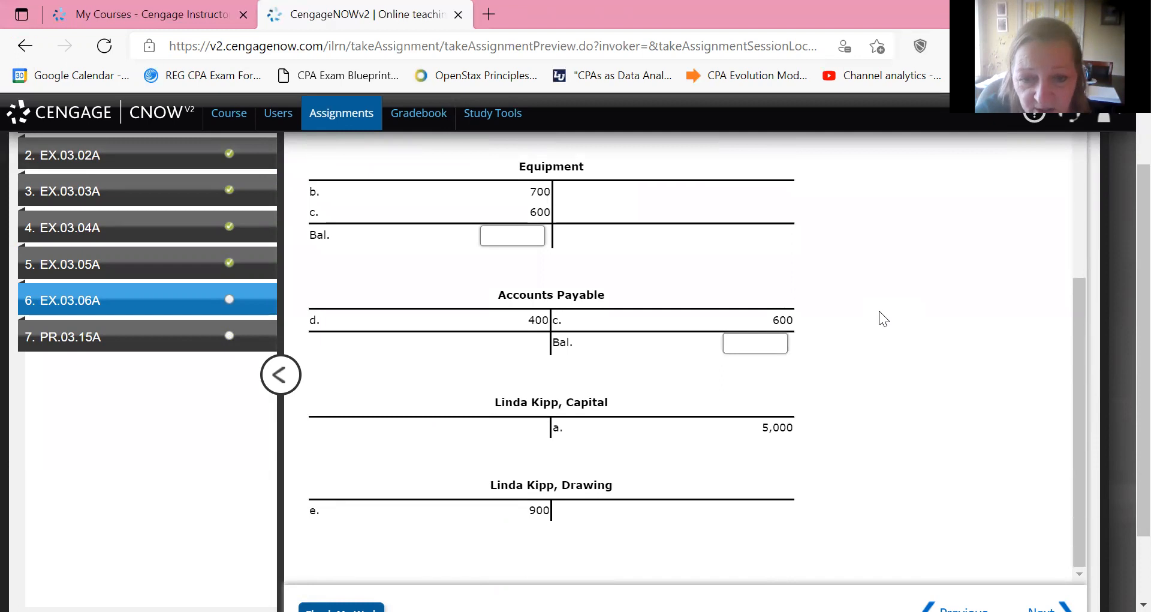
scroll(879, 311, up, 5)
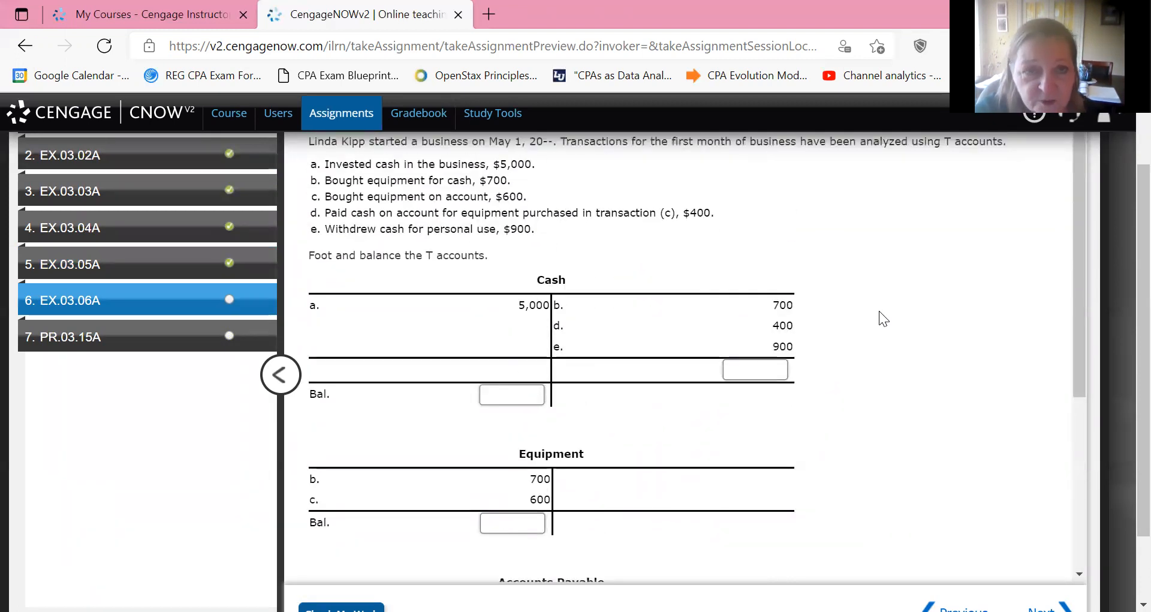
scroll(879, 311, up, 1)
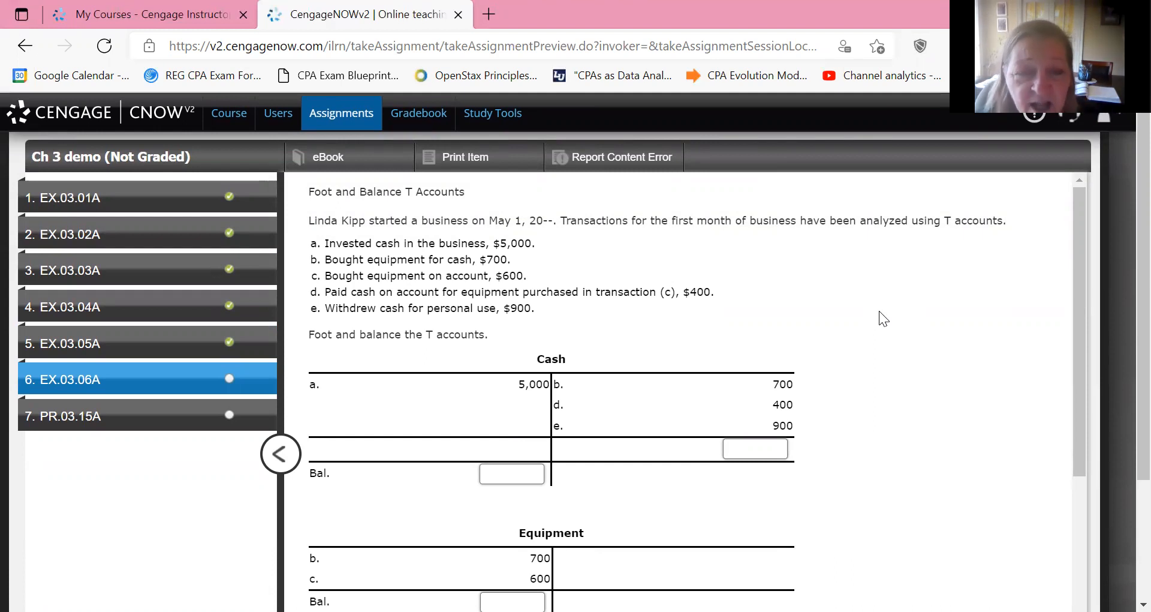
scroll(879, 311, down, 4)
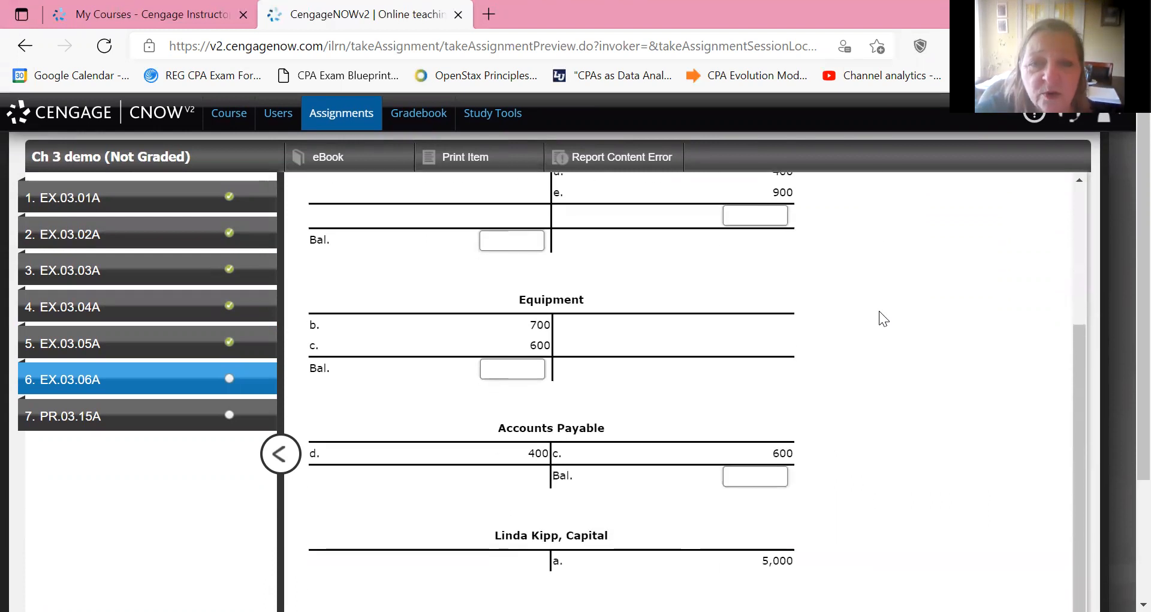
scroll(880, 311, up, 4)
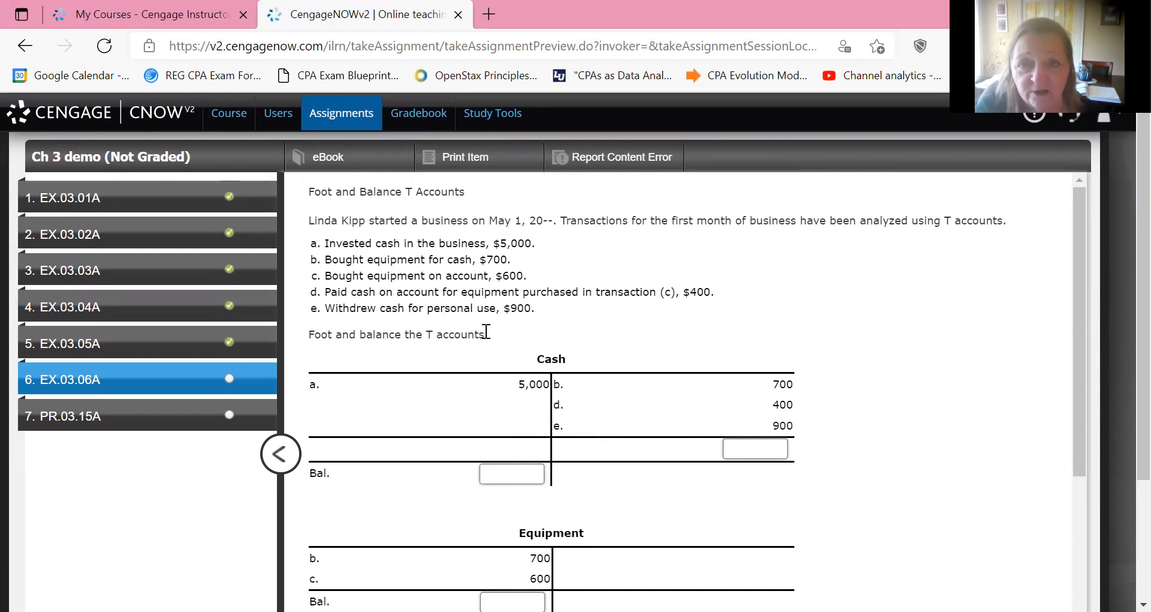
scroll(486, 331, down, 1)
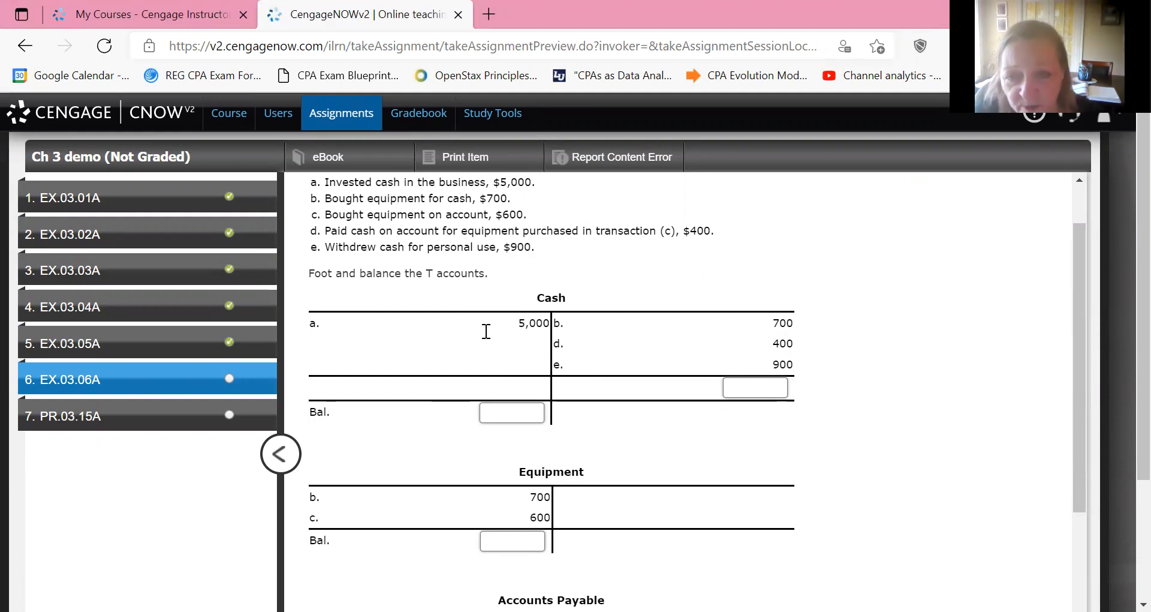
Enter the Cash T account's credit footing as 2,000 and its debit balance as 3,000.
click(749, 386)
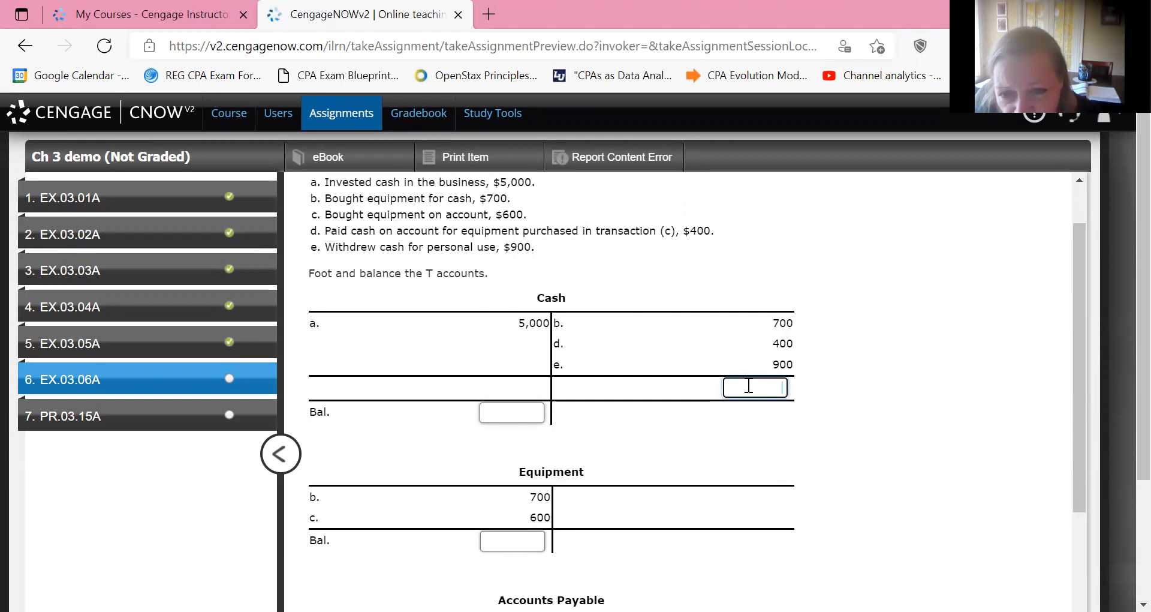
text(2000)
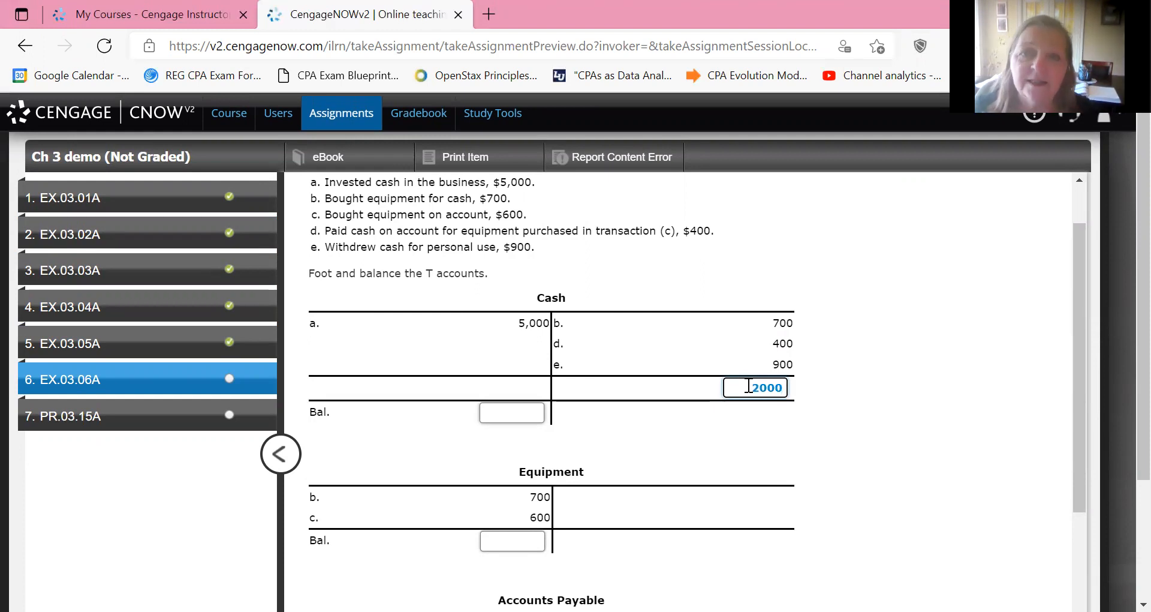
key(Tab)
text(3000)
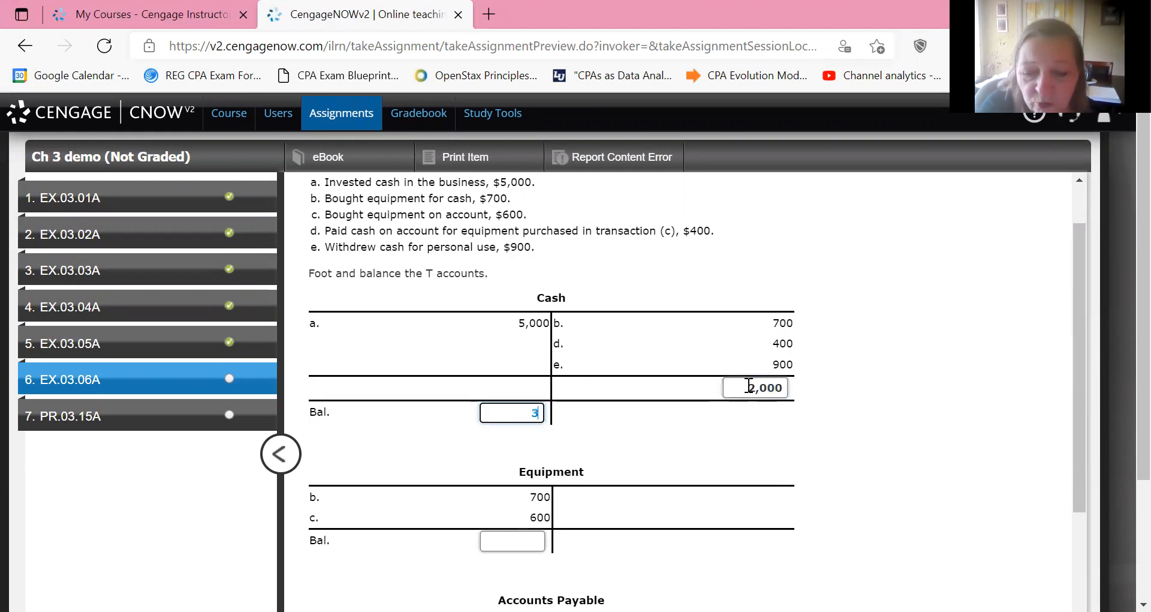
key(Tab)
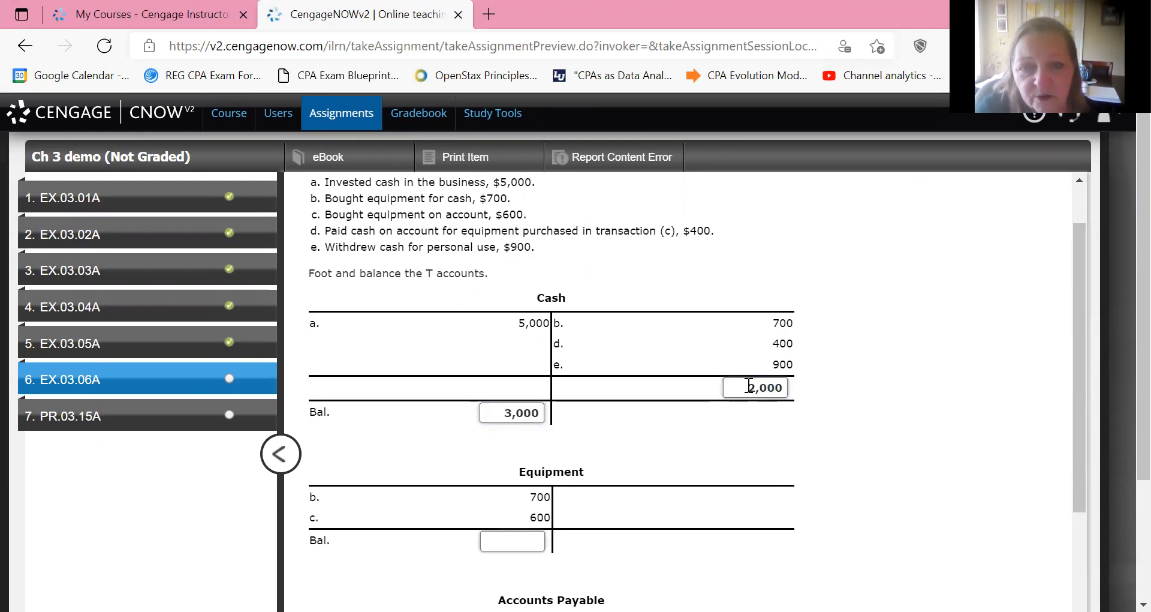
Enter 1,300 as the debit balance of the Equipment T account.
scroll(749, 385, down, 4)
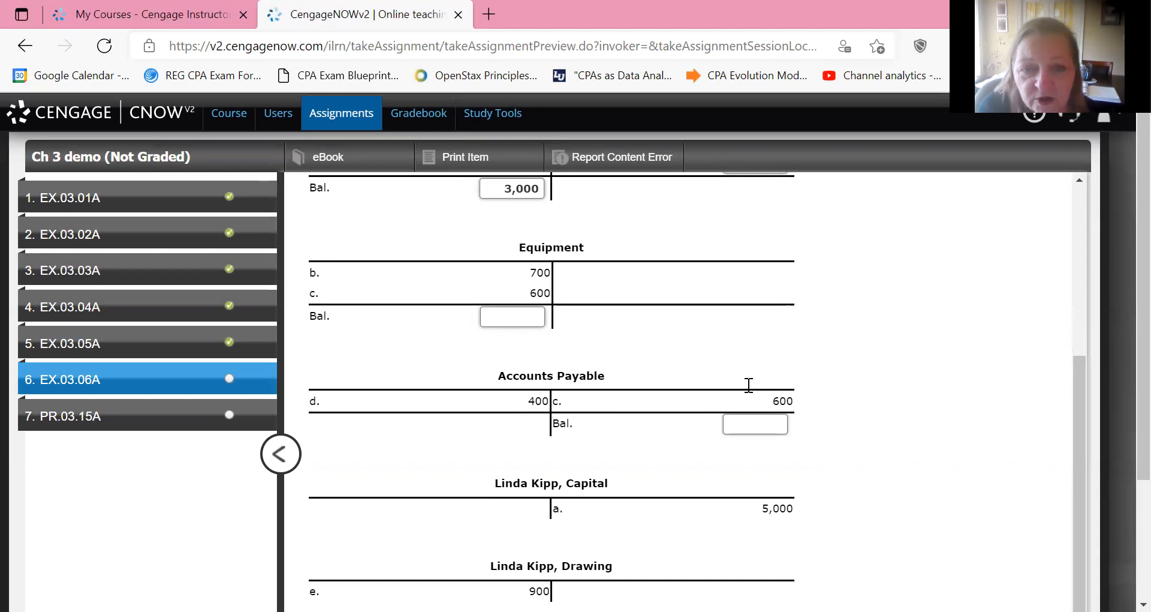
key(Tab)
text(1)
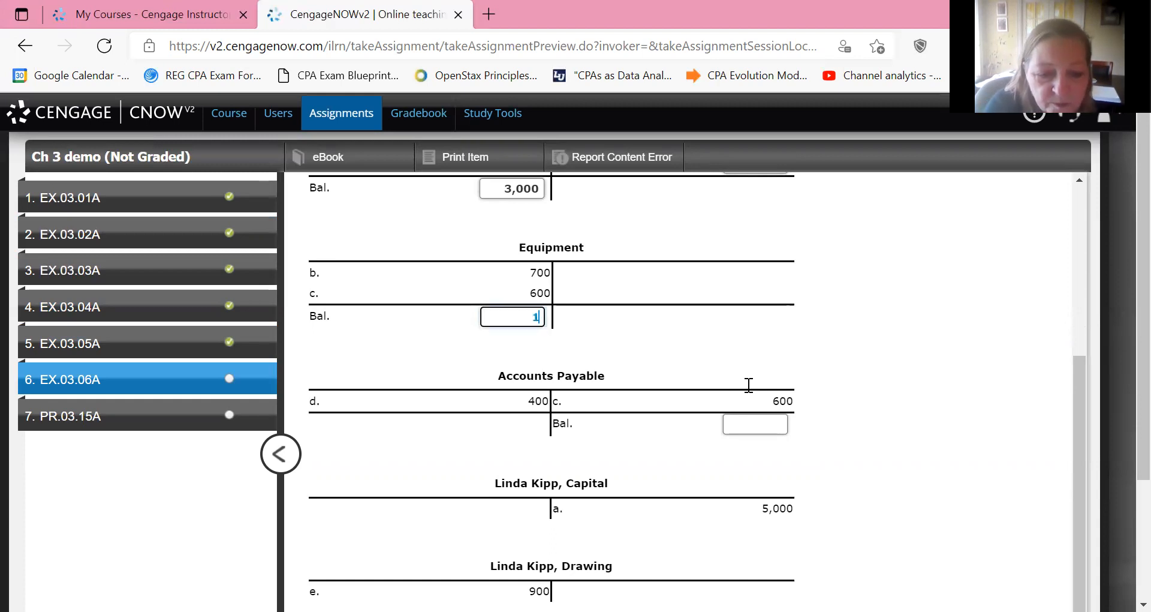
text(,300)
key(Tab)
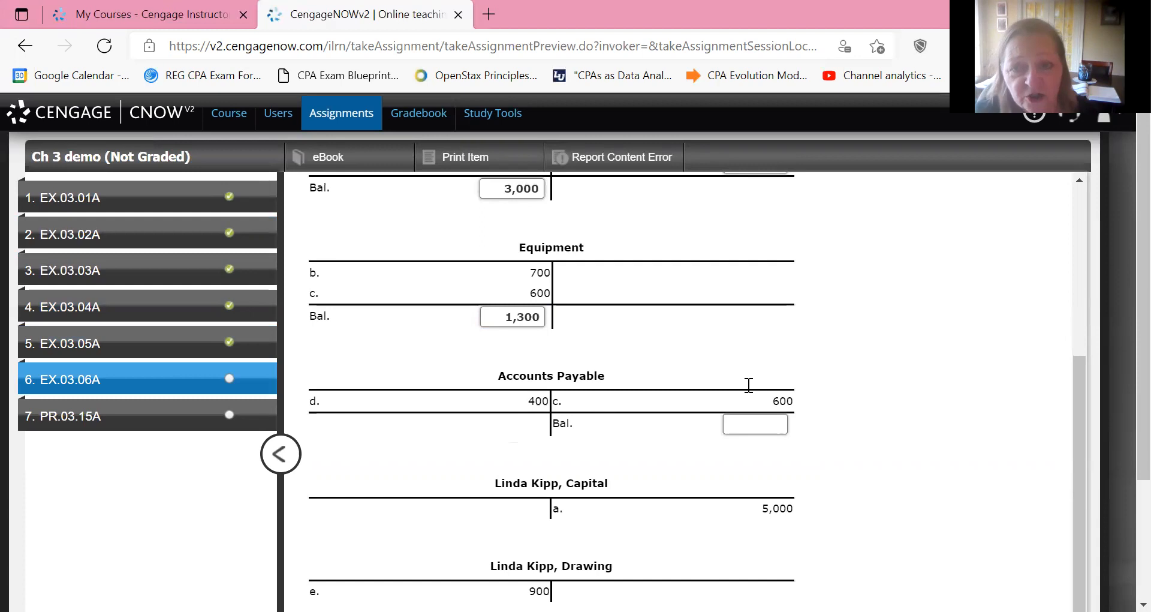
Enter 200 as the credit balance of the Accounts Payable T account.
key(Tab)
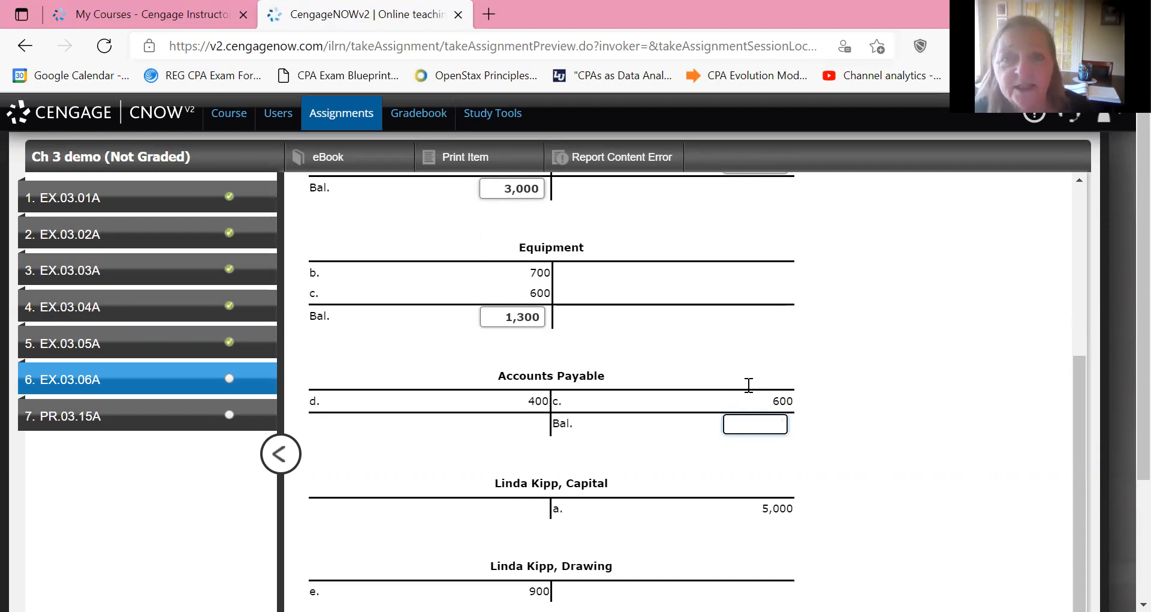
text(200)
key(Tab)
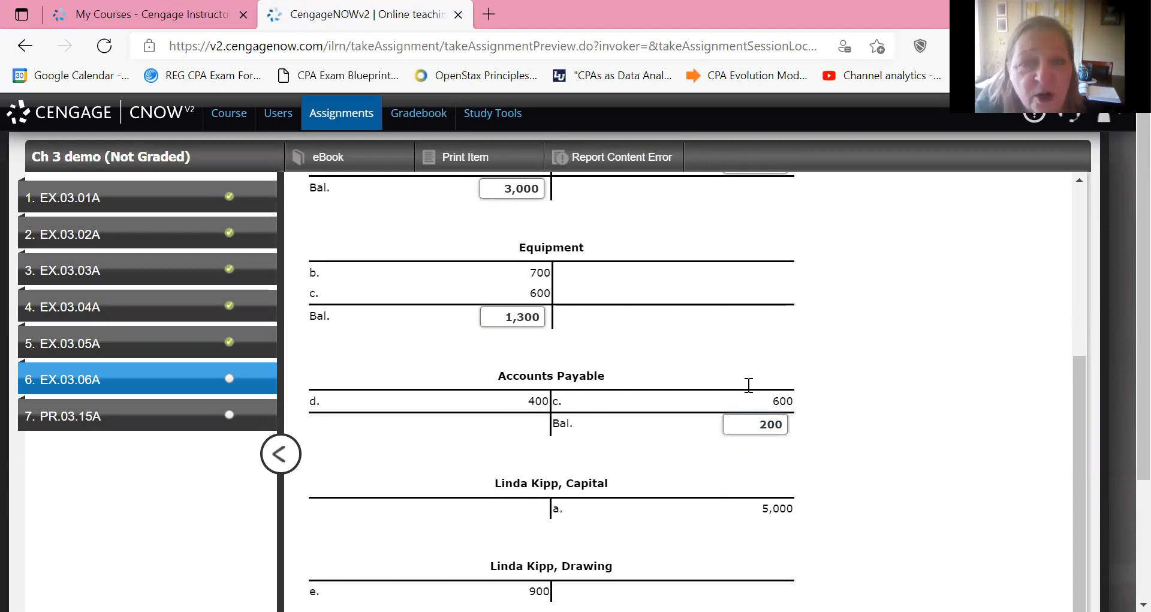
Check the footing and balance answers of EX.03.06A, review the marks, and advance to problem PR.03.15A.
scroll(749, 384, down, 3)
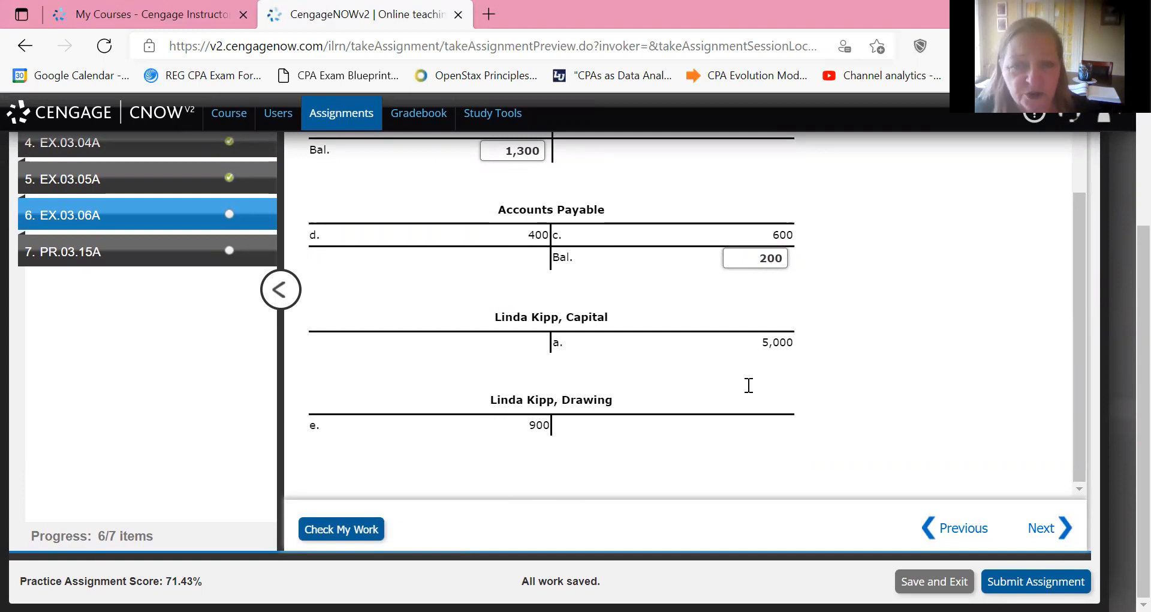
scroll(749, 385, up, 4)
scroll(749, 385, down, 4)
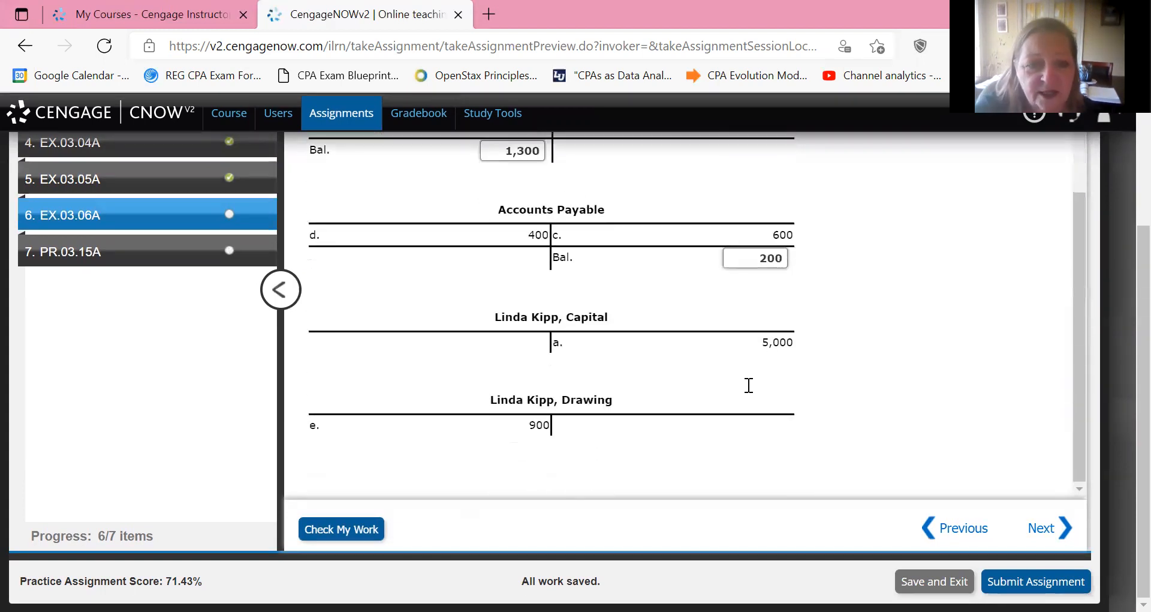
key(Return)
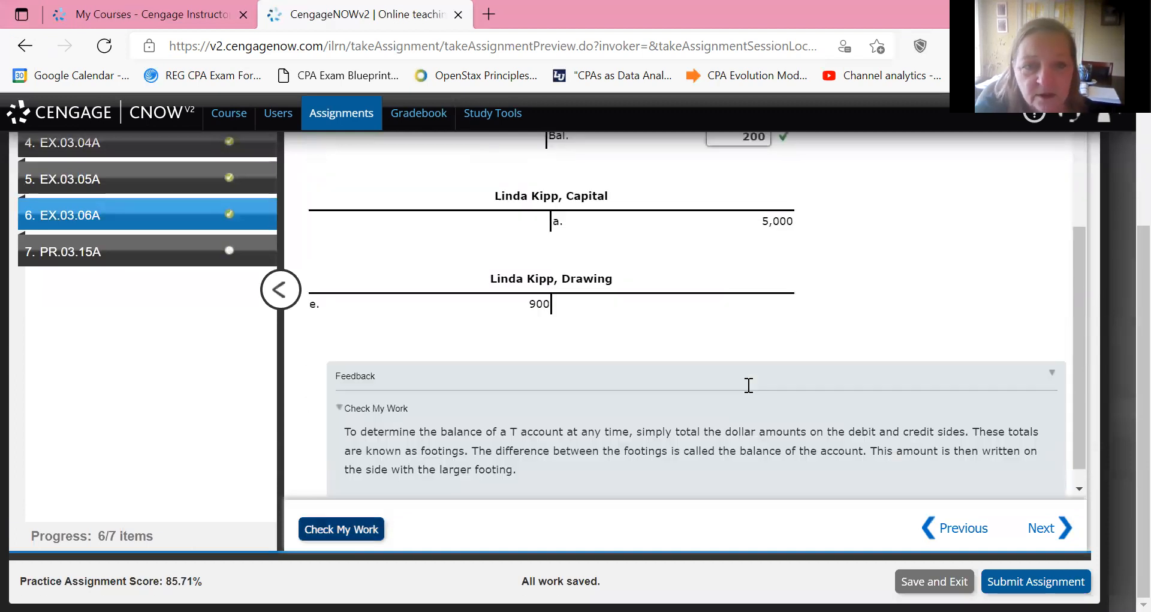
scroll(749, 385, up, 3)
scroll(749, 385, up, 3)
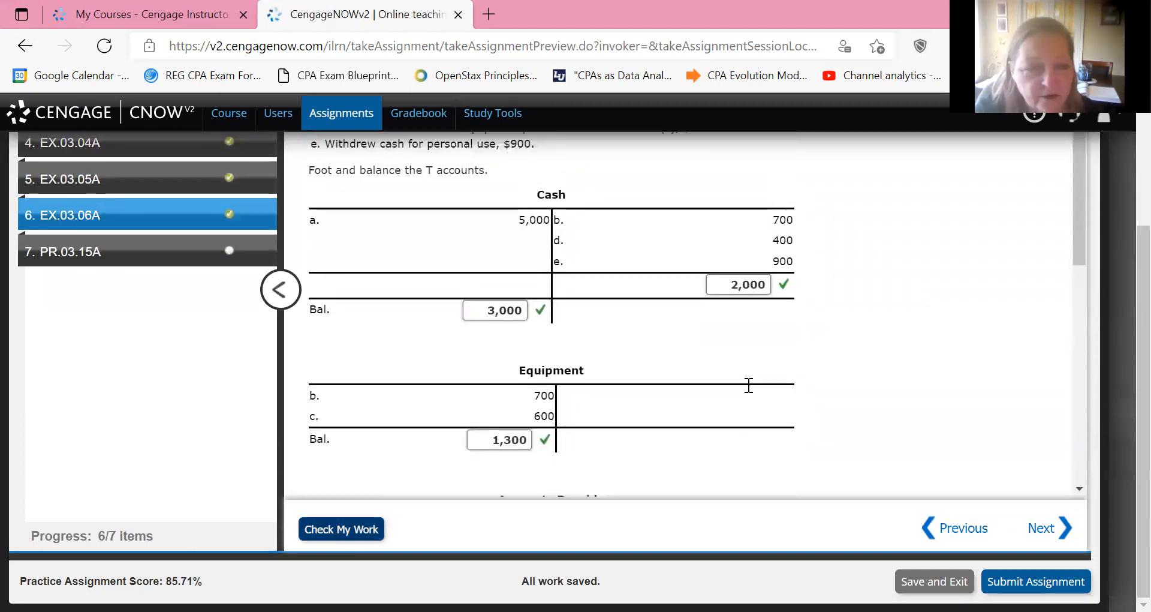
key(Return)
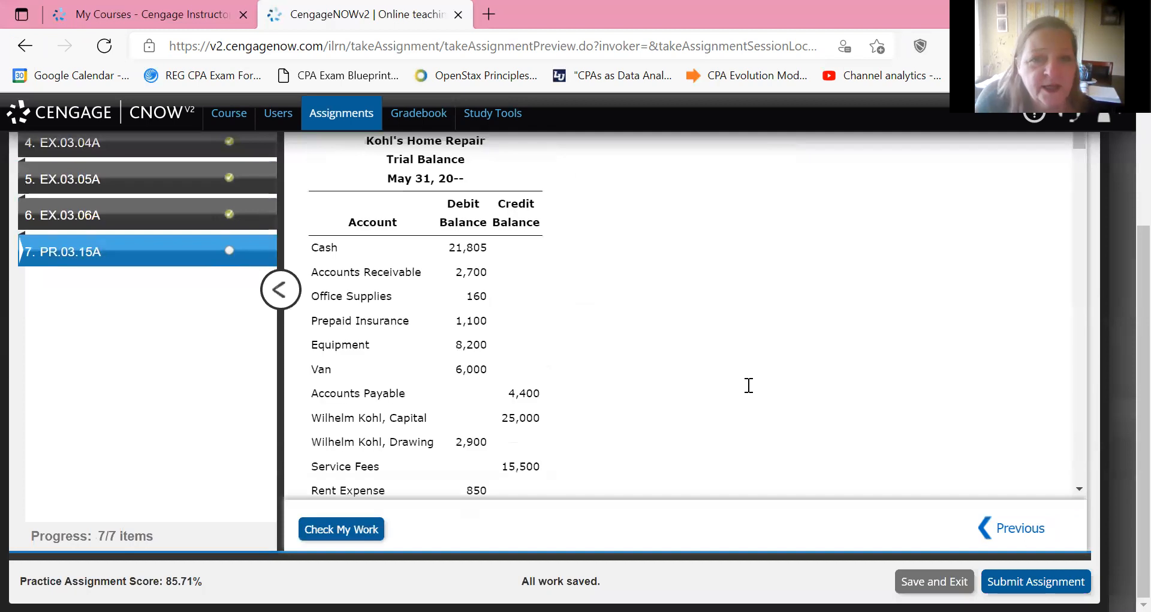
Read through the Kohl's Home Repair trial balance for May 31, including the account balances and totals.
scroll(749, 385, up, 2)
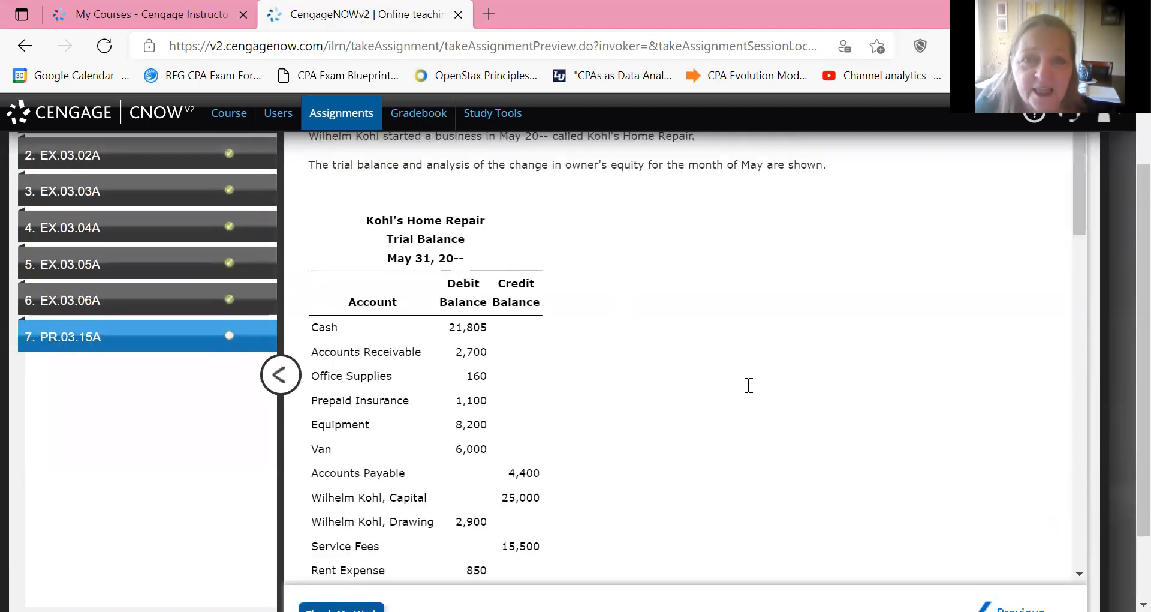
scroll(749, 385, down, 3)
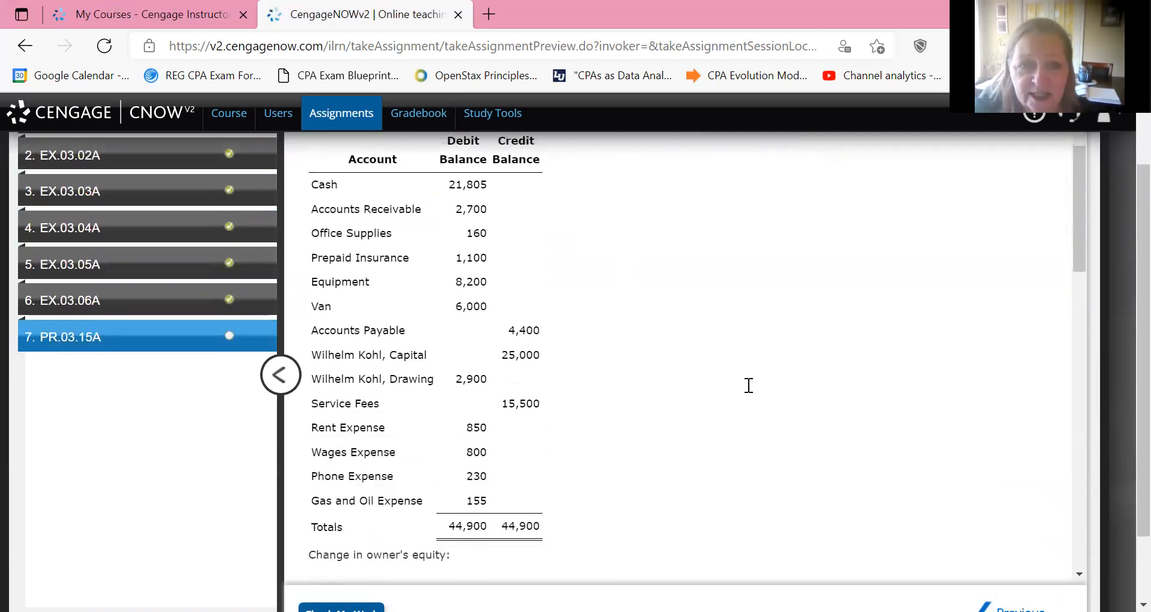
scroll(749, 385, up, 2)
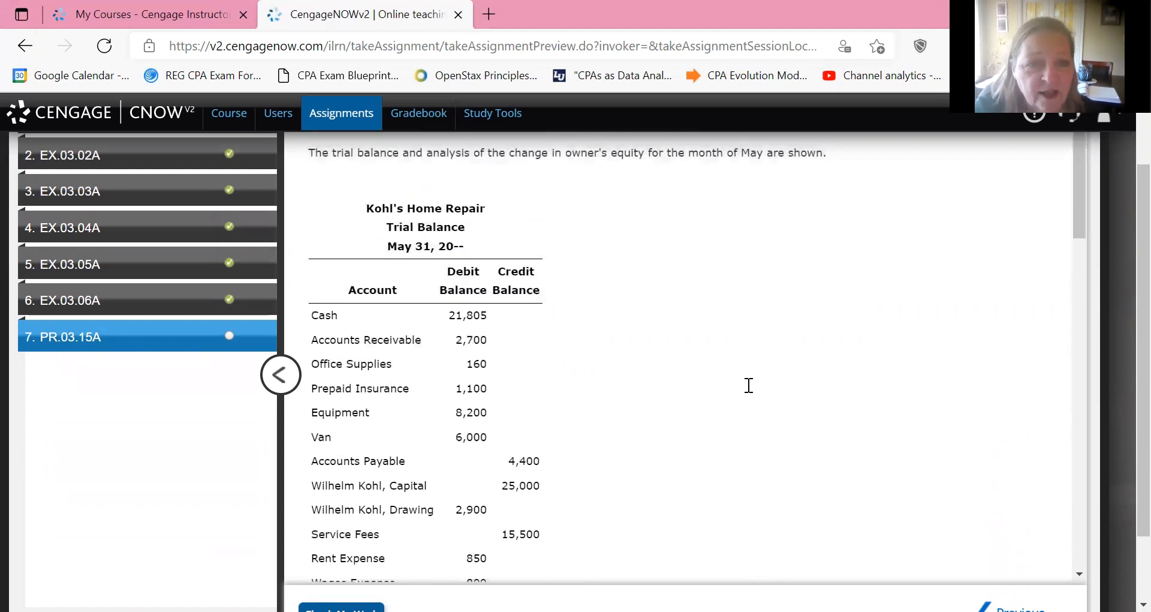
scroll(749, 385, down, 1)
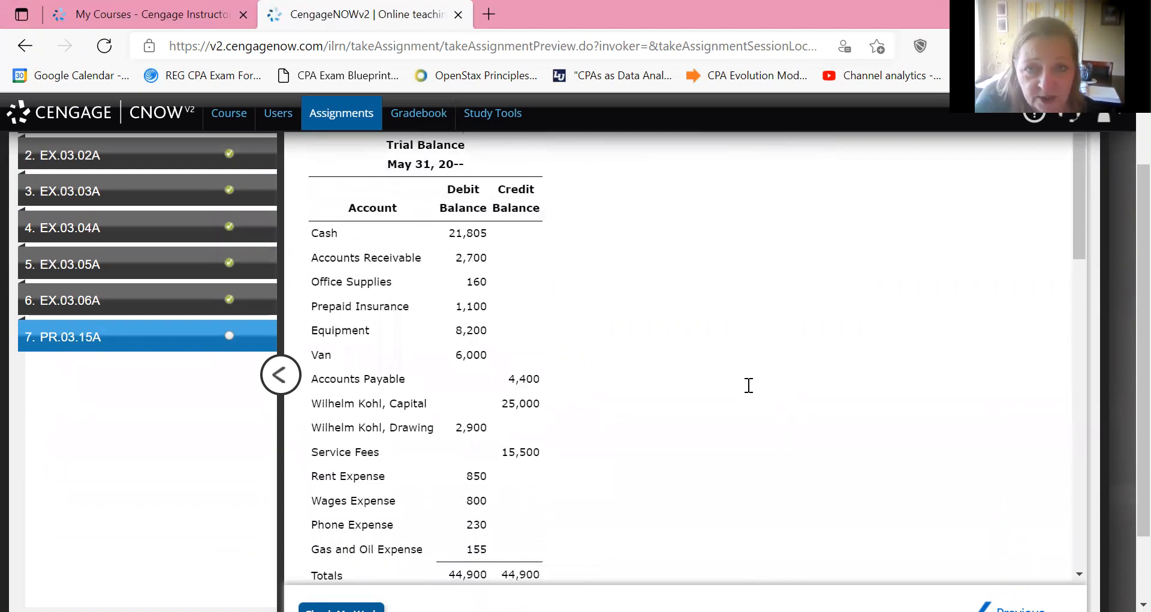
scroll(749, 385, down, 1)
scroll(749, 385, up, 1)
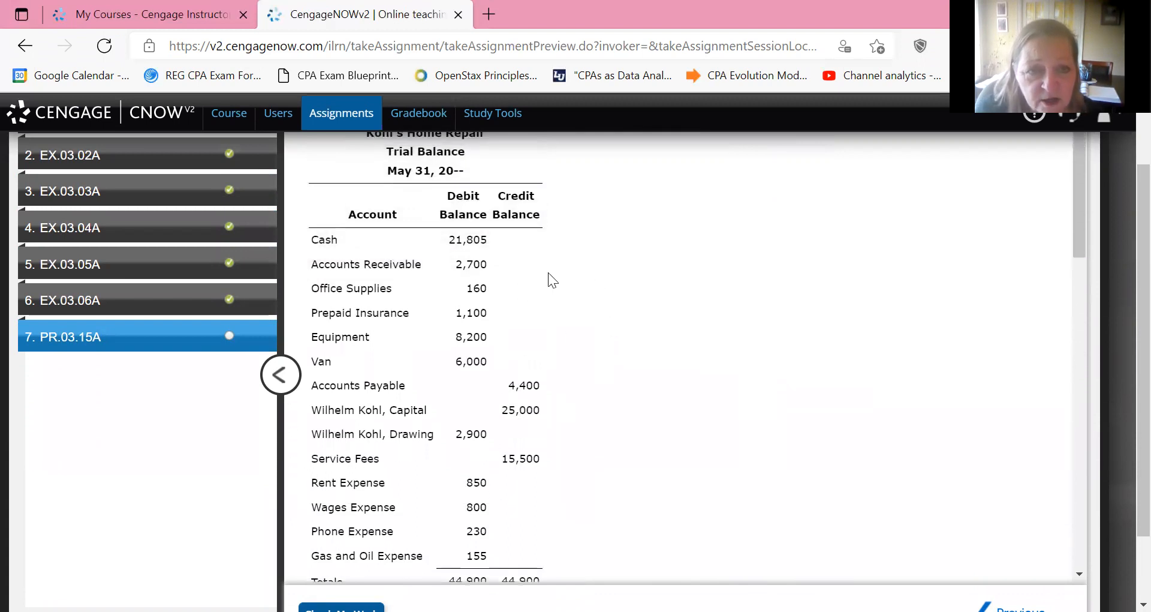
scroll(599, 281, up, 2)
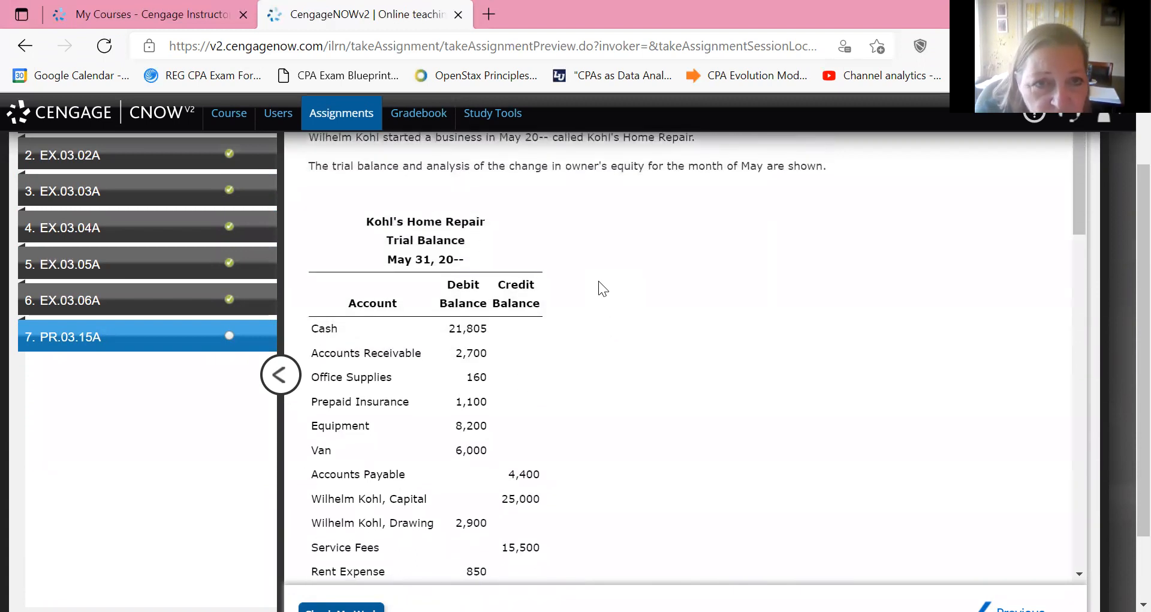
scroll(598, 281, down, 3)
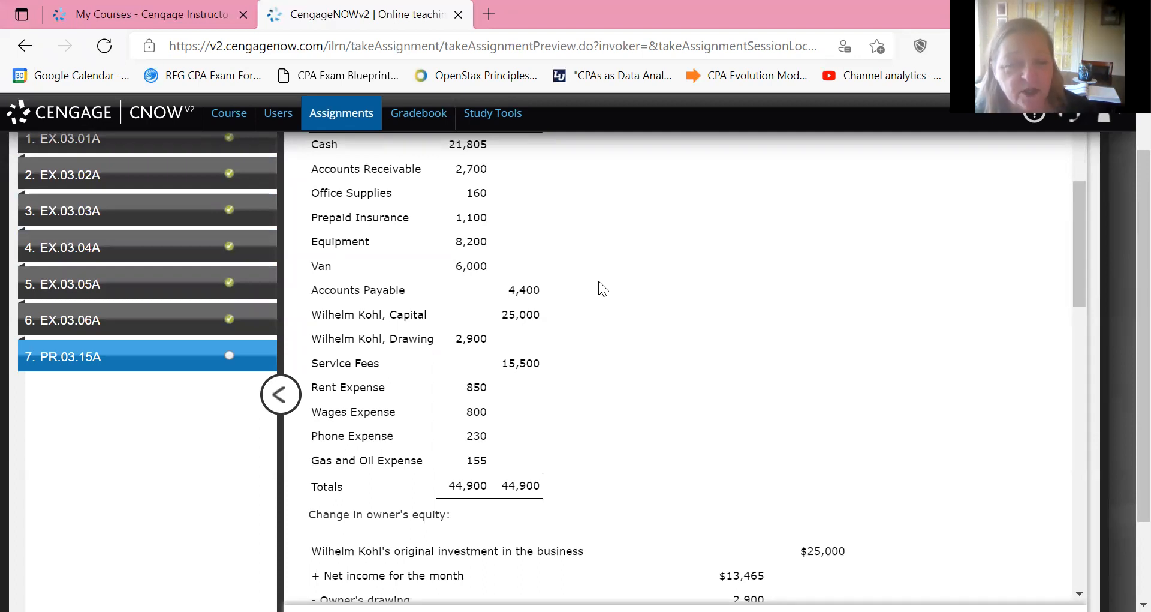
scroll(598, 281, up, 3)
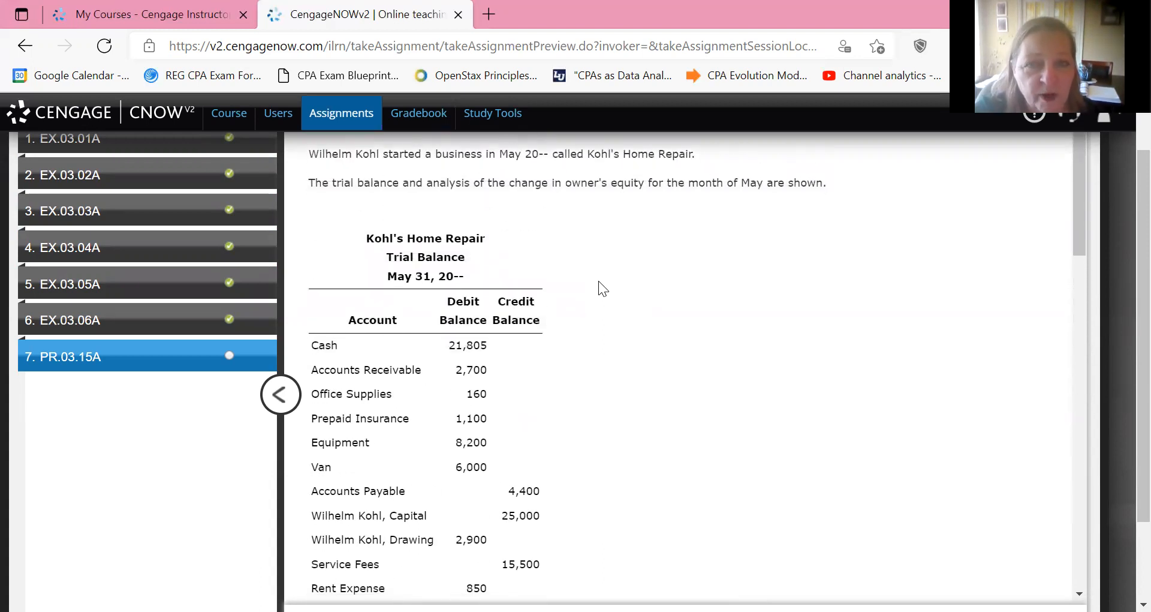
Compare the change in owner's equity analysis with the trial balance, and look over the three required financial statement forms.
scroll(599, 280, down, 2)
scroll(599, 281, down, 5)
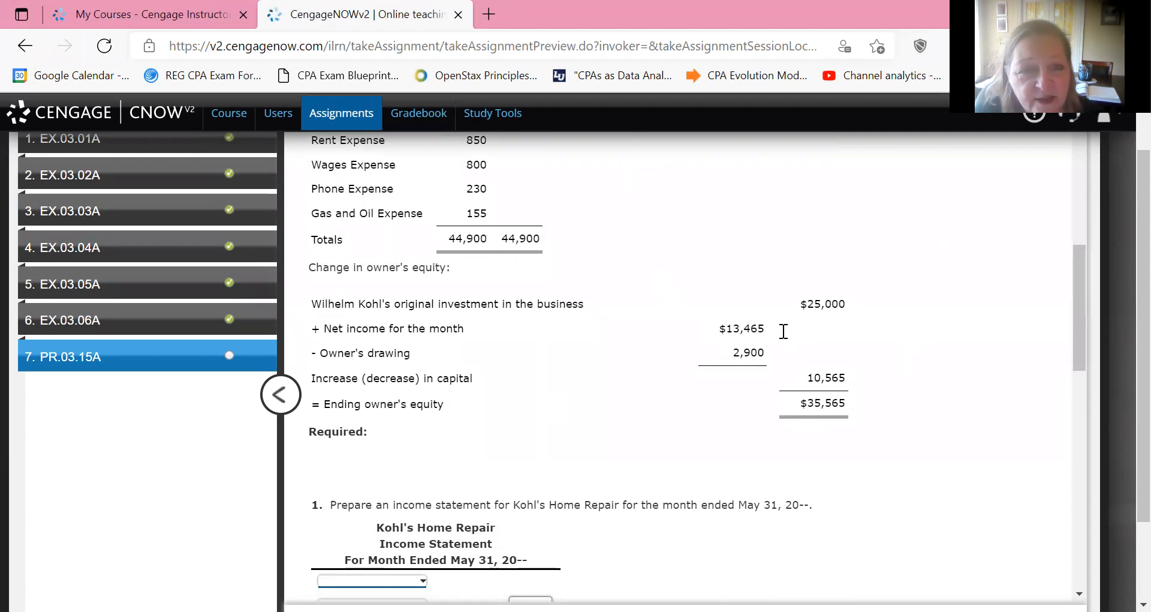
scroll(811, 325, up, 4)
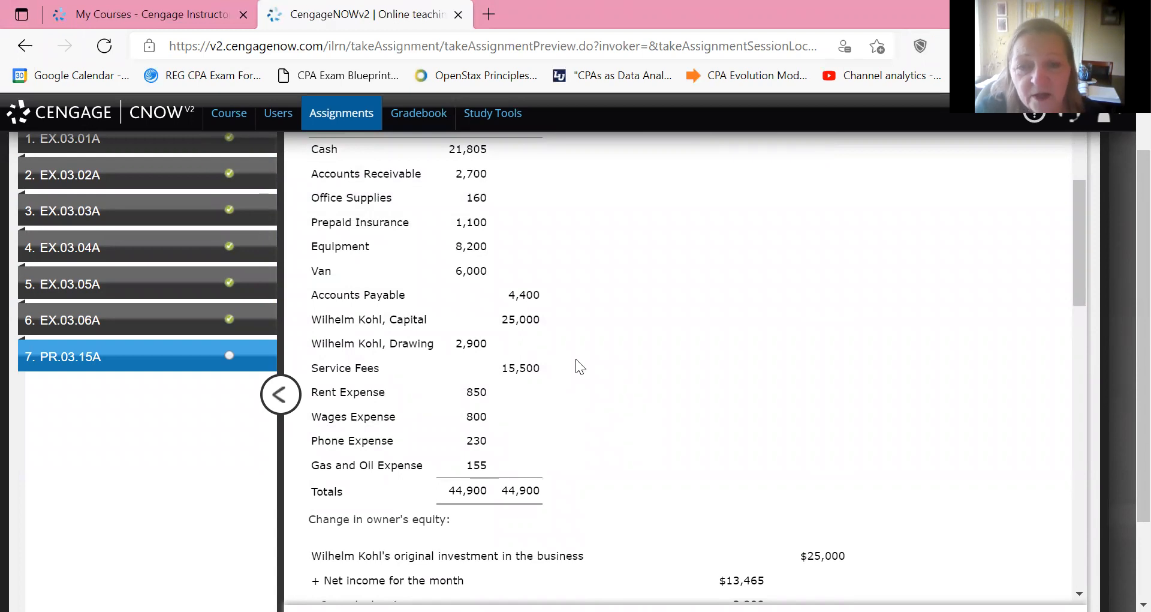
scroll(575, 358, down, 5)
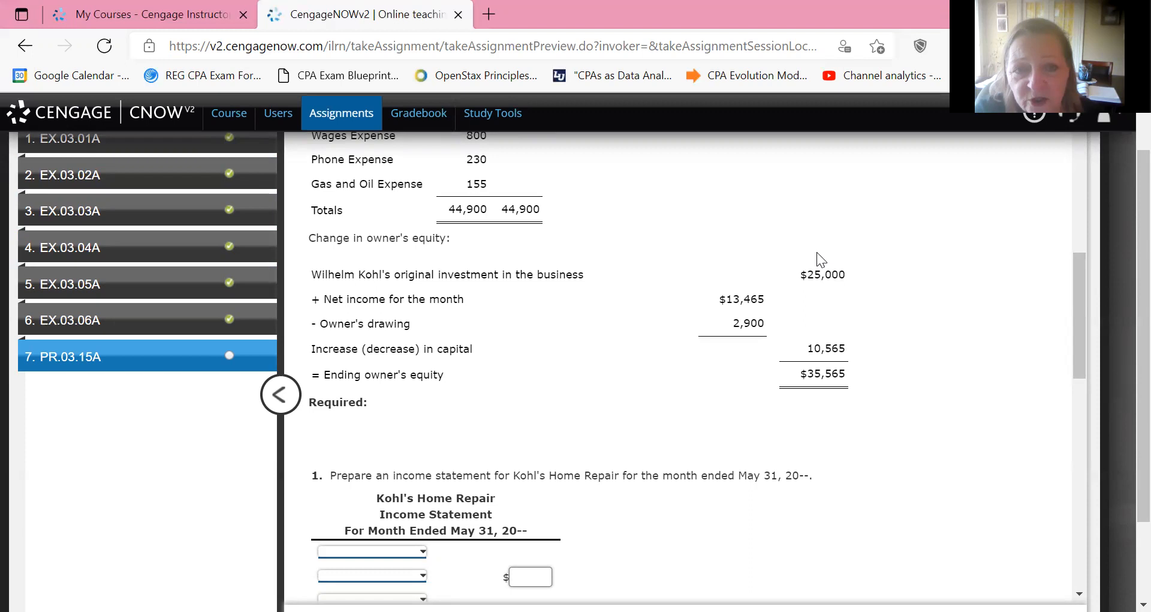
scroll(817, 252, up, 2)
scroll(817, 252, up, 5)
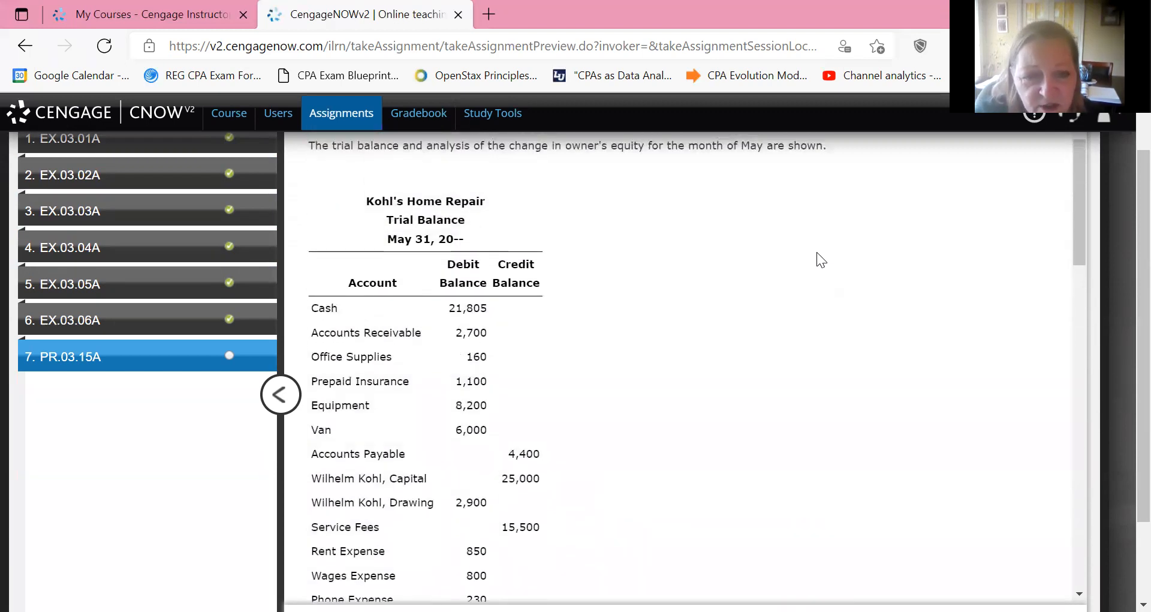
scroll(817, 252, down, 3)
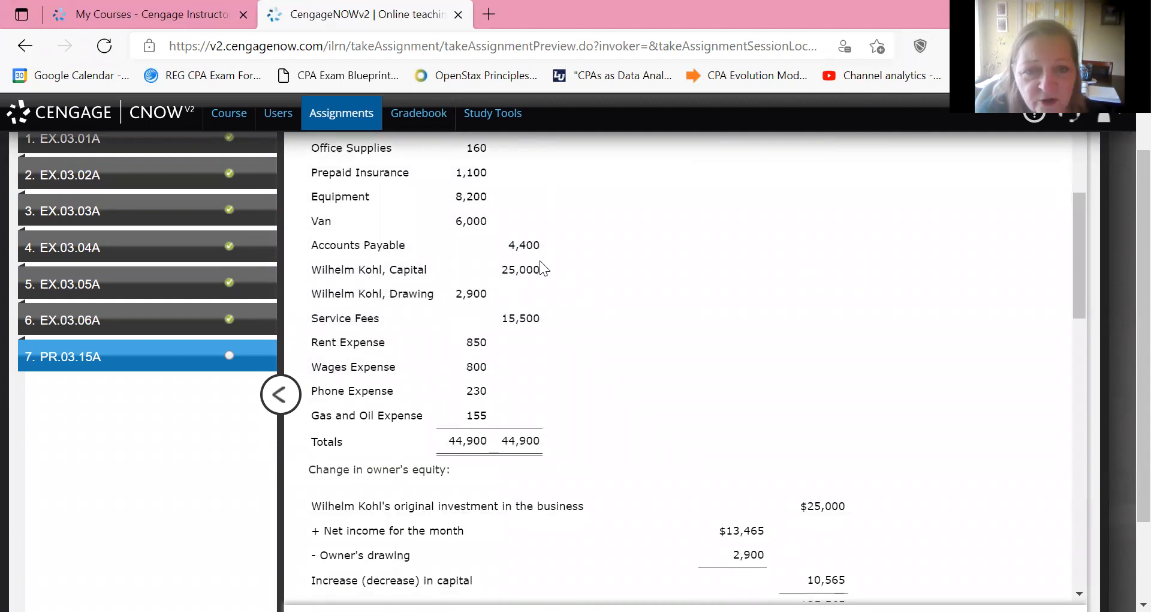
scroll(648, 311, down, 4)
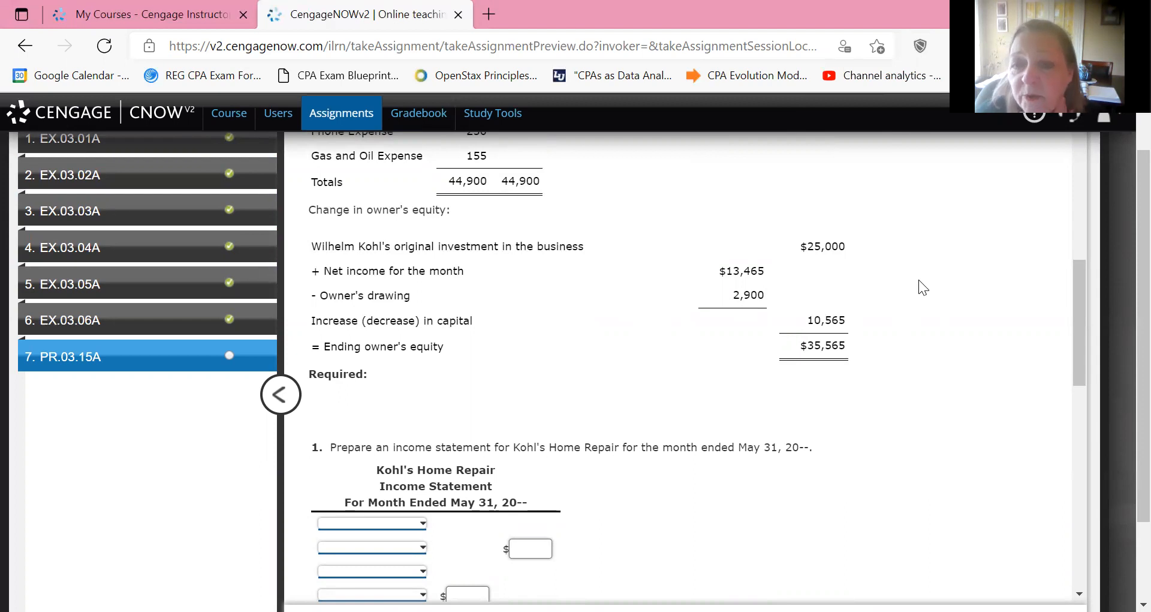
scroll(919, 280, down, 1)
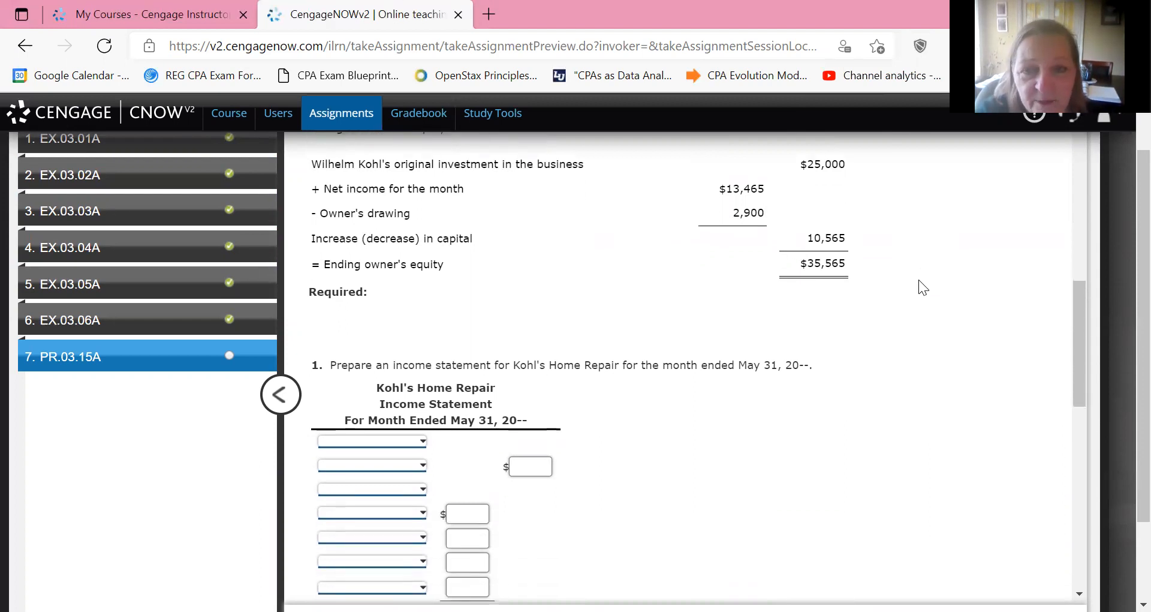
scroll(919, 280, down, 2)
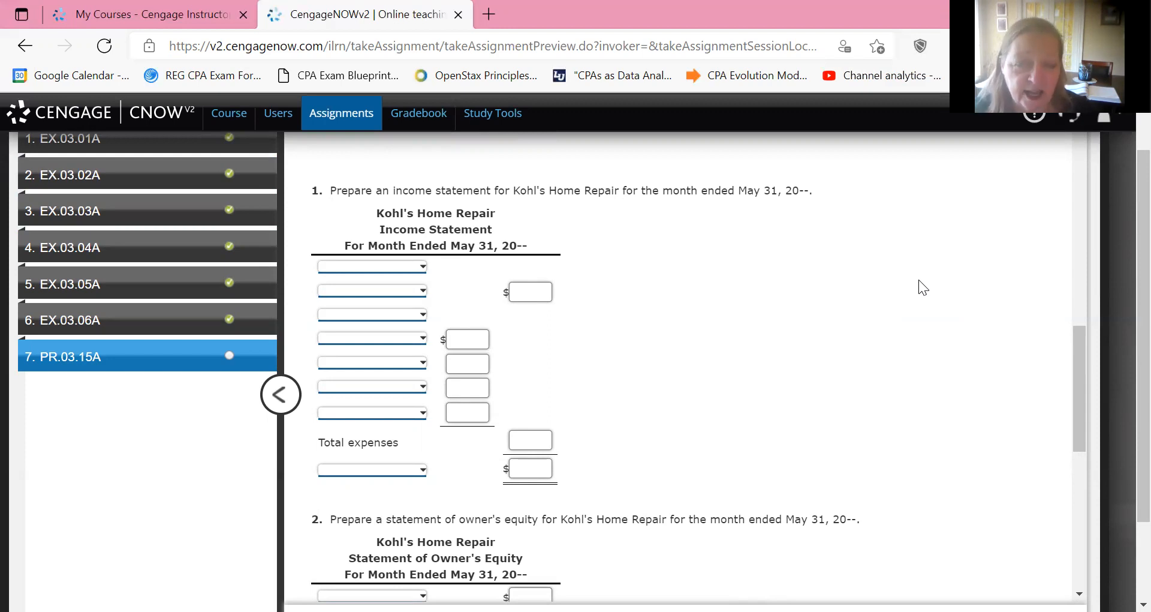
scroll(919, 279, down, 6)
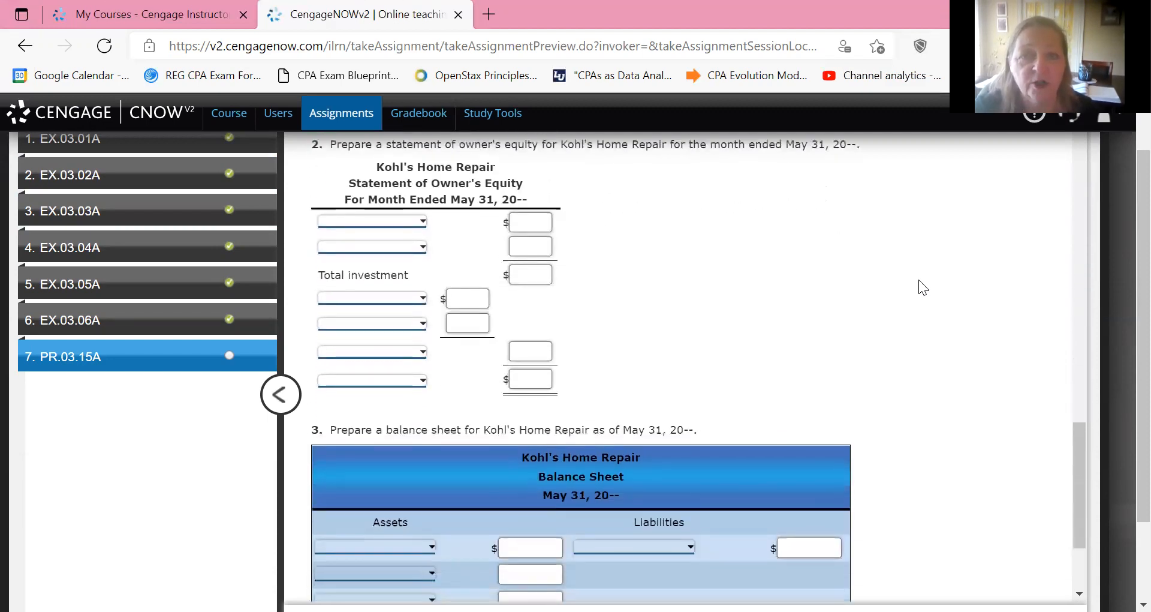
scroll(919, 279, down, 4)
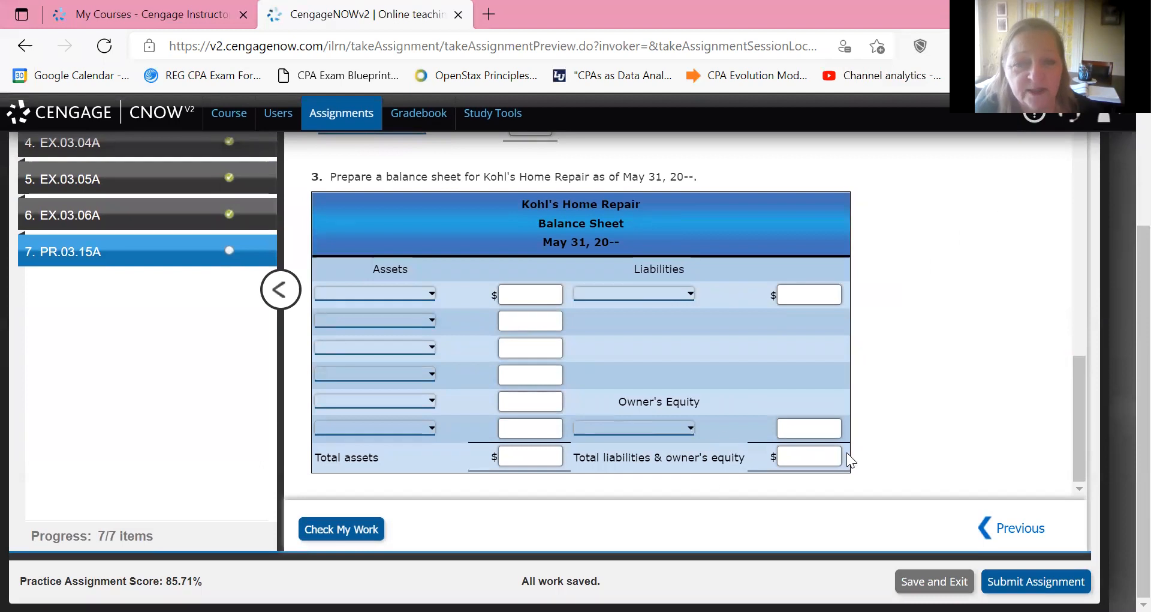
scroll(877, 445, up, 10)
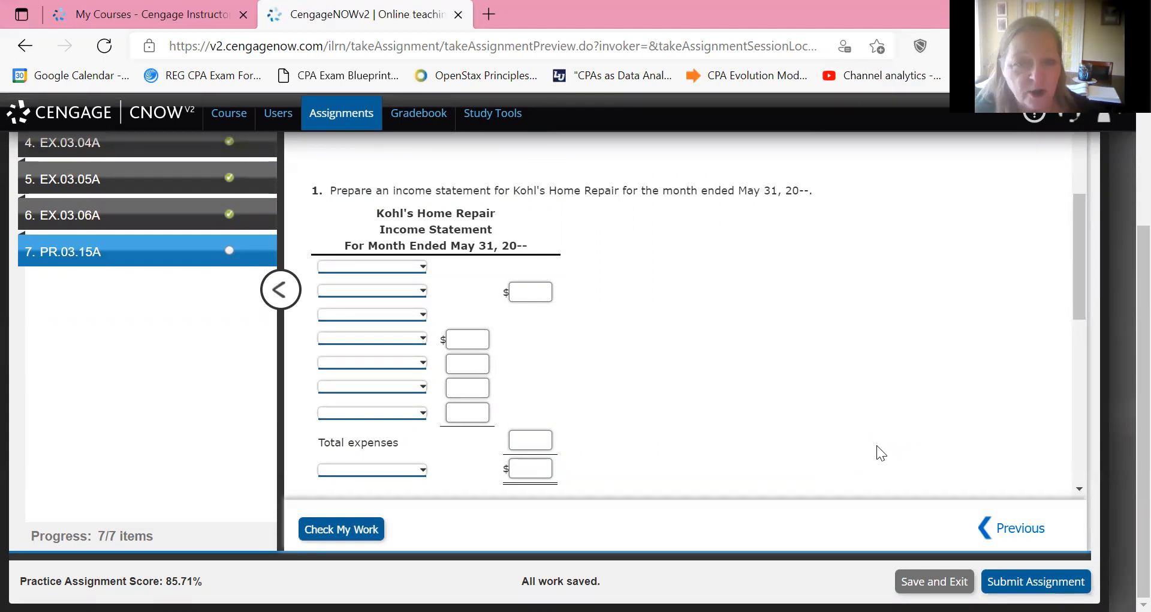
Set the income statement's two section headings to "Revenue:" and "Expenses:".
scroll(877, 445, up, 1)
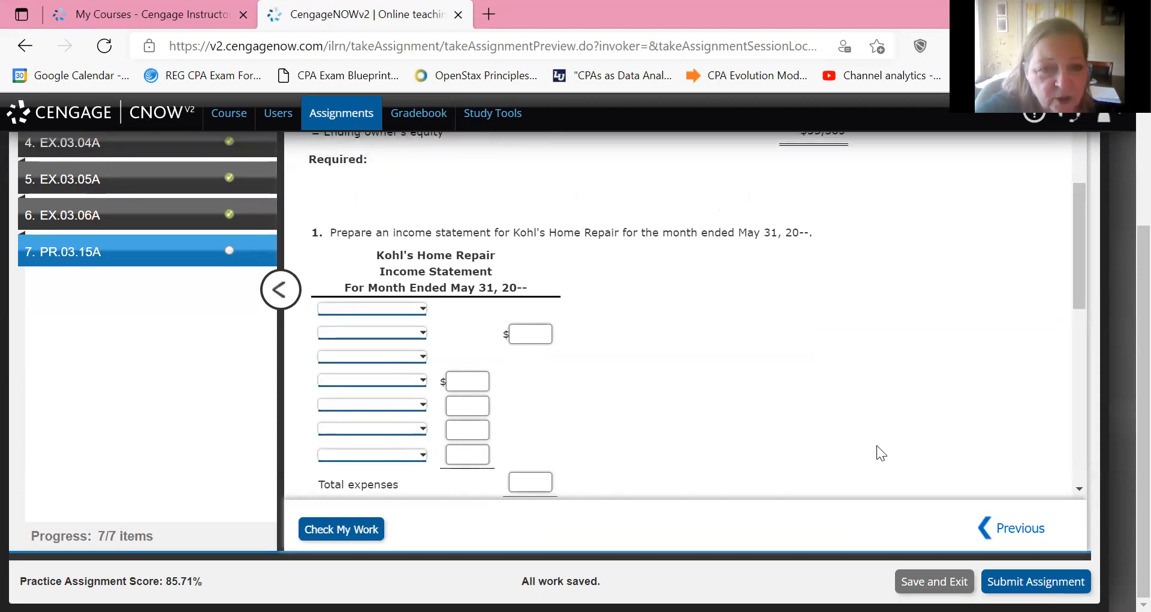
key(alt+Down)
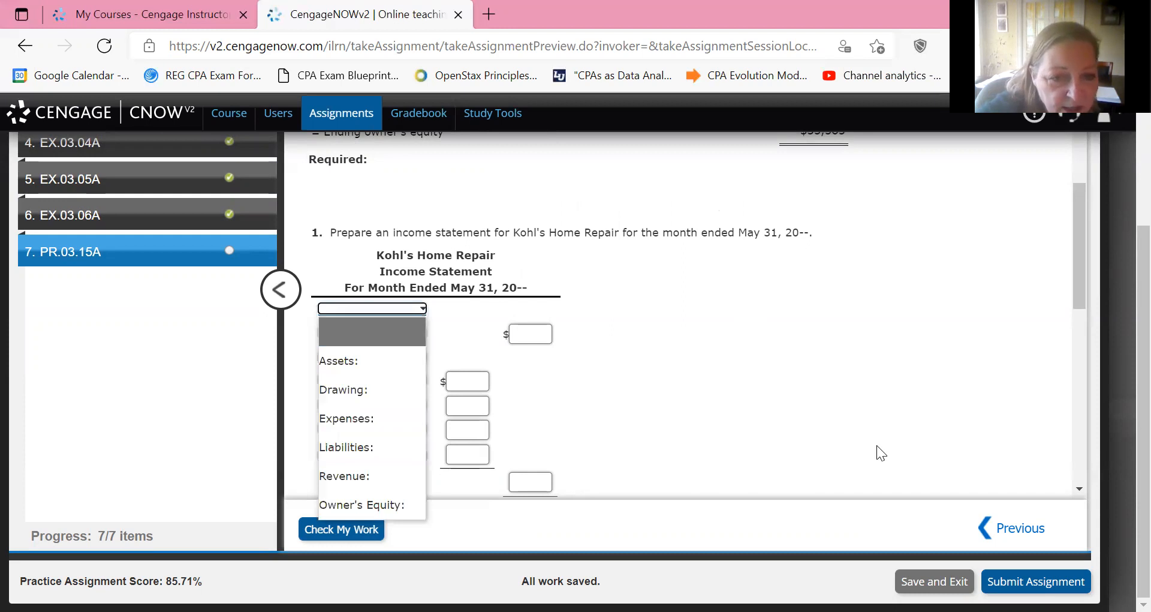
key(r)
key(Return)
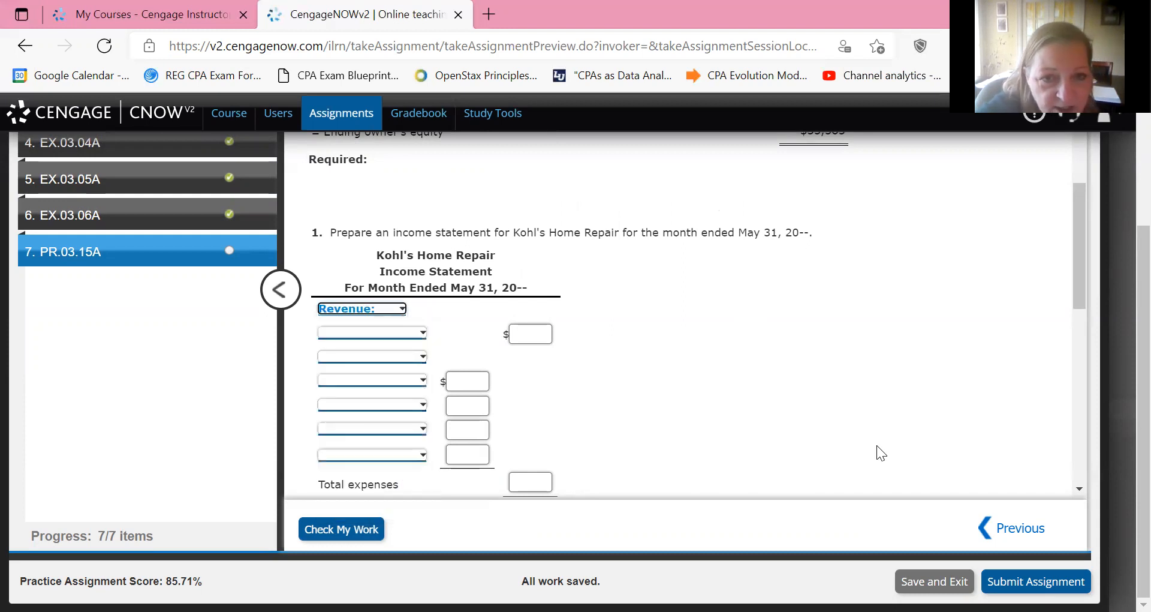
key(Tab)
key(Tab)
key(Tab)
key(alt+Down)
key(e)
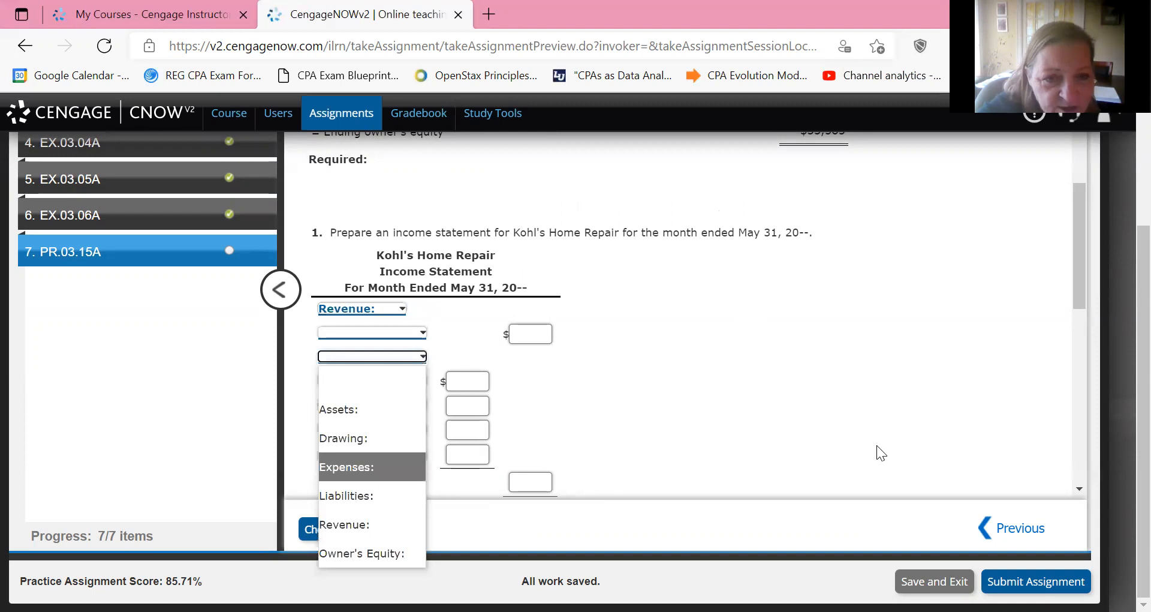
key(Return)
Look up the revenue account in the trial balance and enter Service fees of 15,500 under Revenue in the income statement.
scroll(877, 445, up, 10)
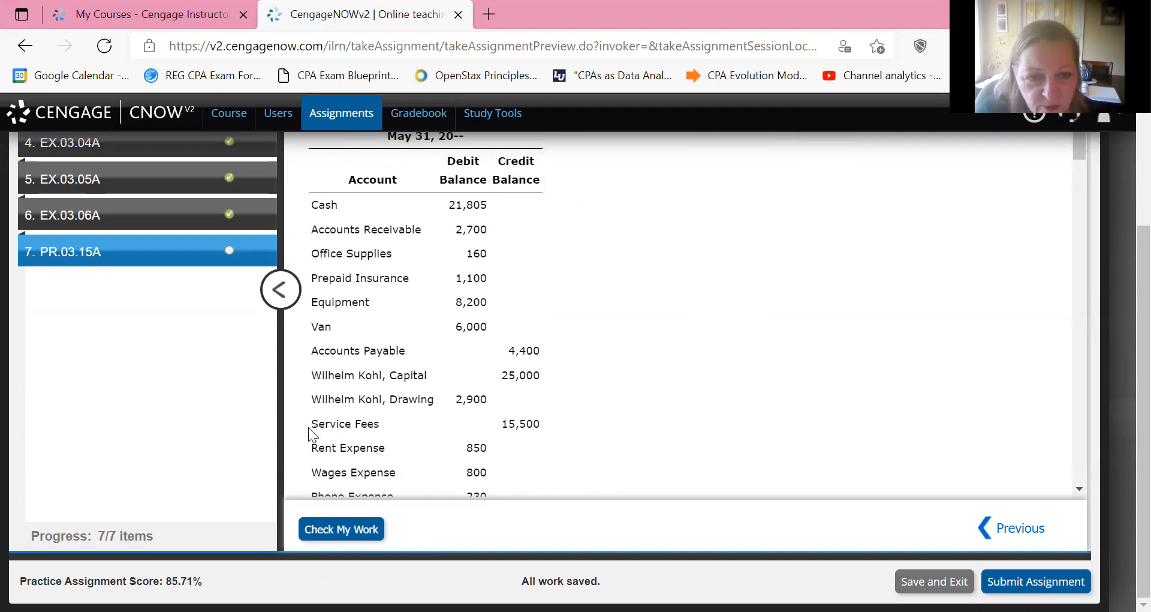
drag(309, 425, 545, 415)
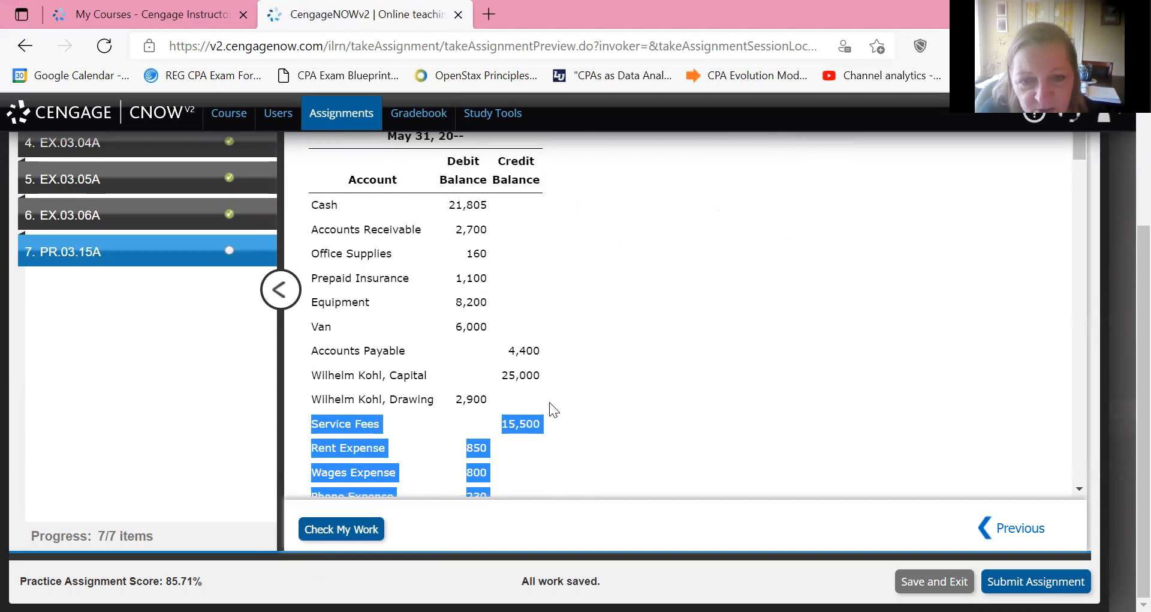
scroll(564, 424, down, 2)
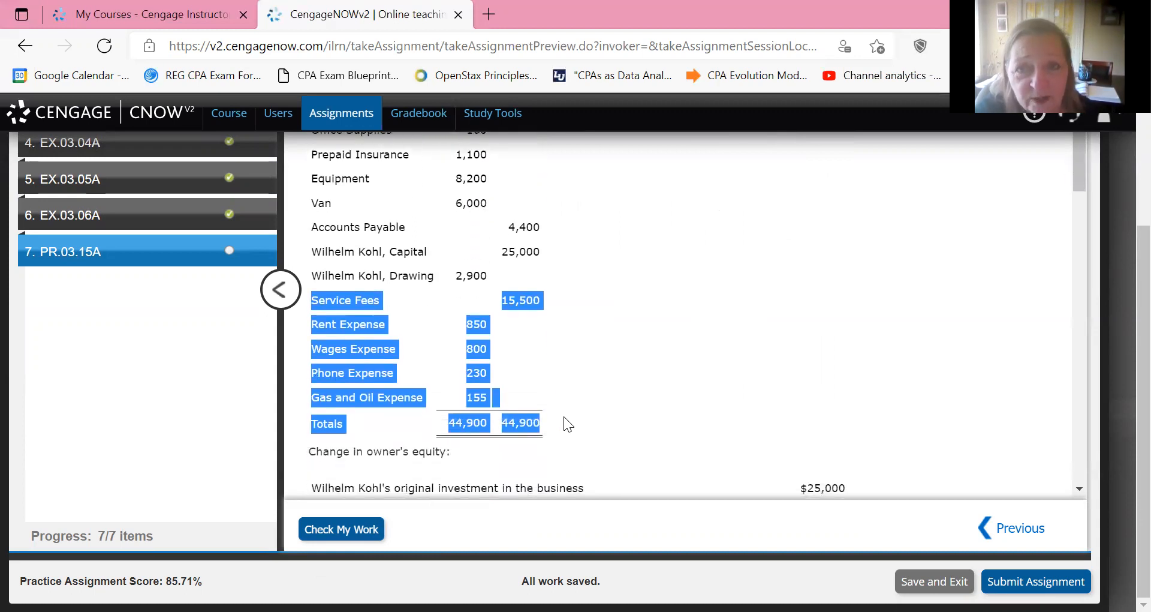
scroll(564, 416, down, 7)
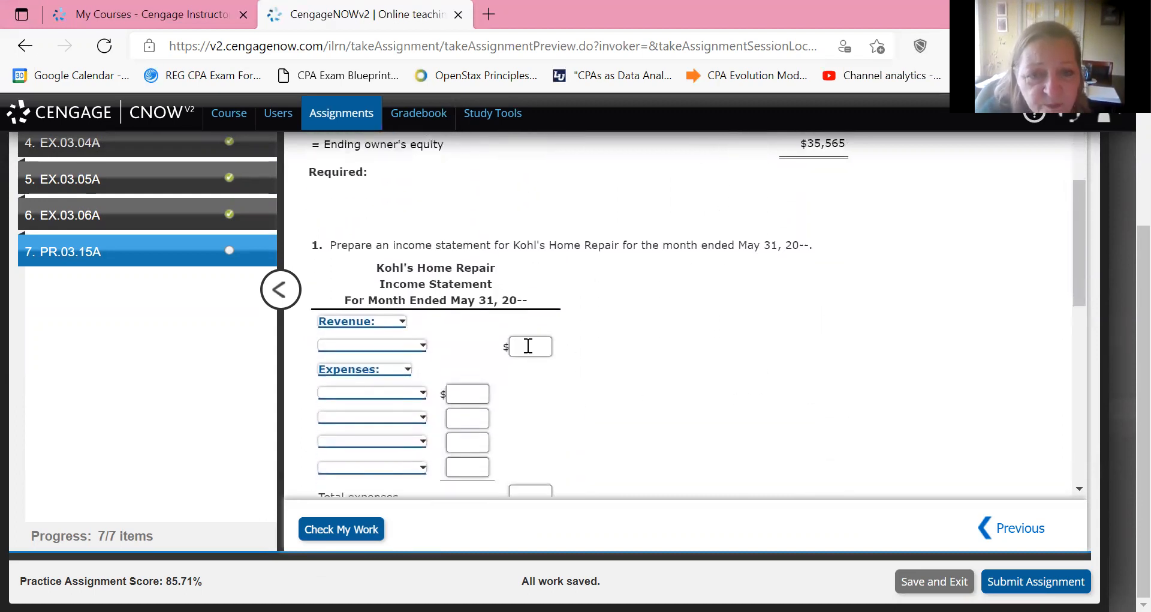
click(528, 346)
text(15500)
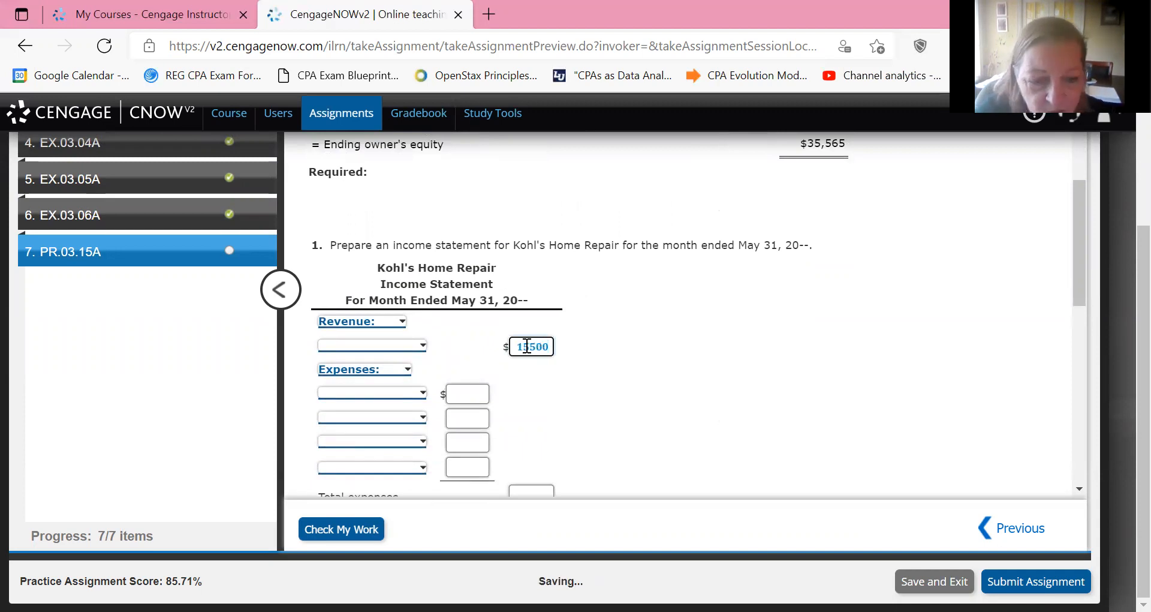
key(shift+Tab)
key(space)
key(s)
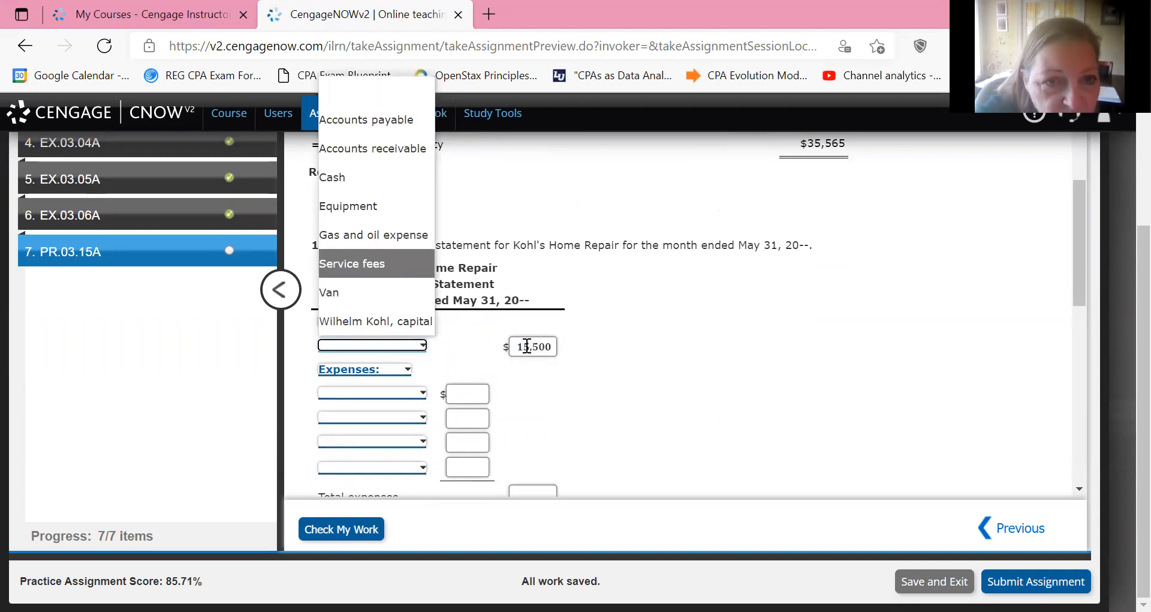
key(Return)
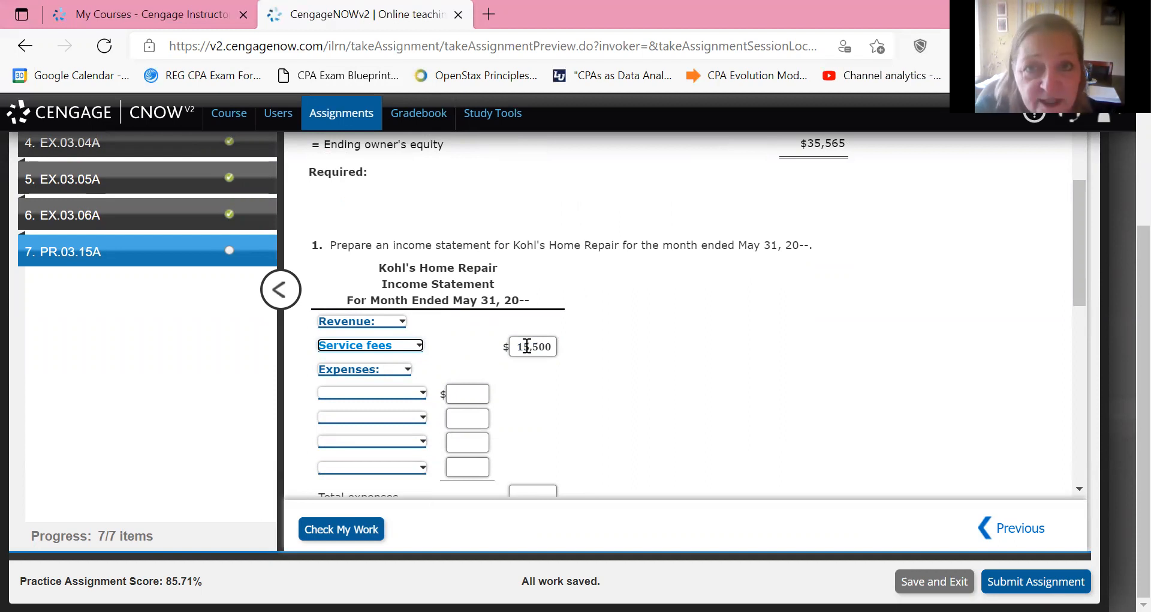
Look up the expenses in the trial balance and enter Rent expense of 850 as the income statement's first expense.
scroll(527, 346, up, 10)
scroll(527, 346, down, 5)
scroll(527, 346, down, 1)
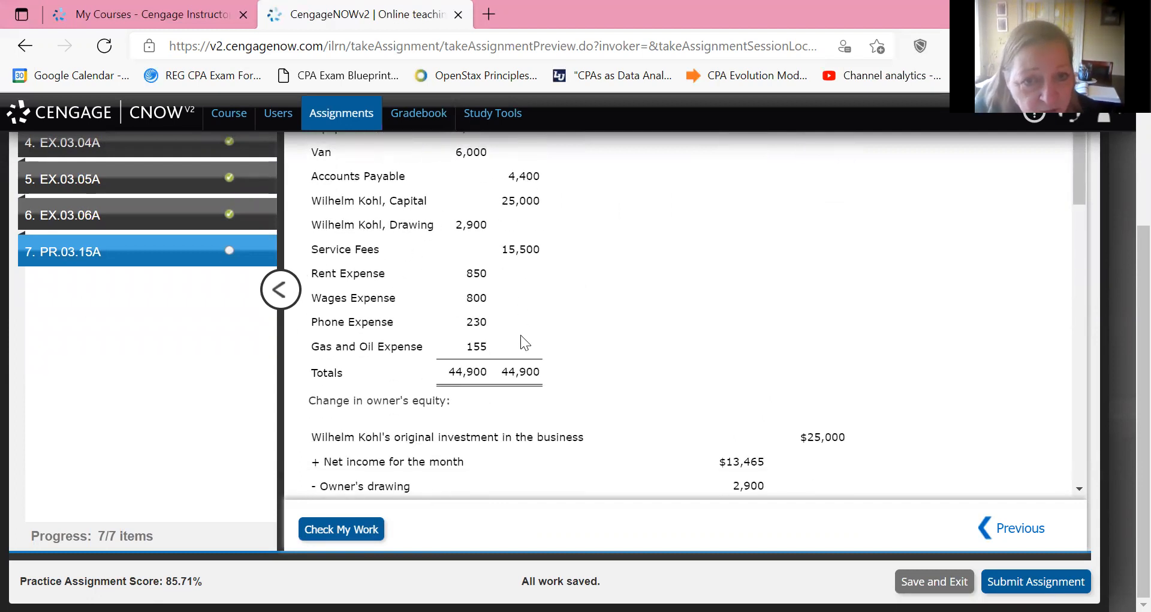
scroll(523, 344, down, 10)
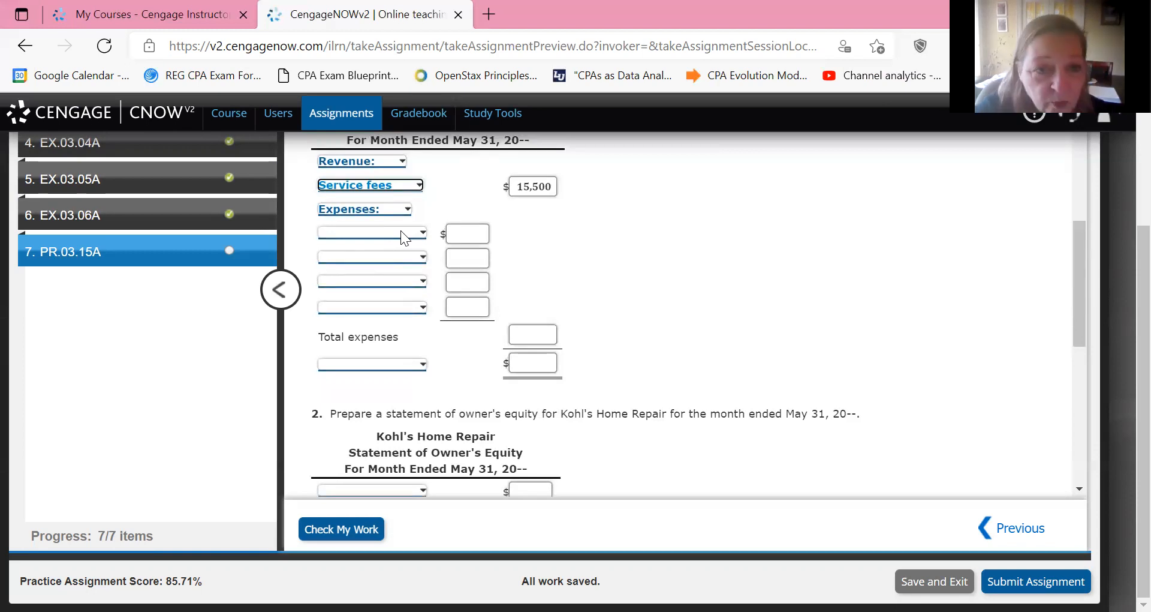
click(400, 230)
key(r)
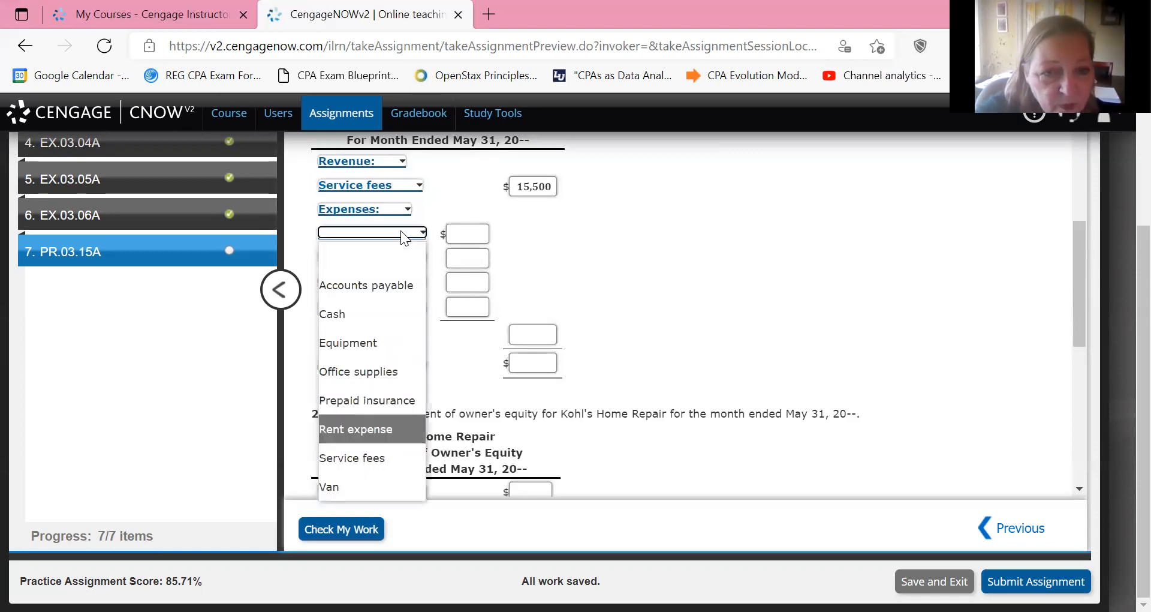
key(Return)
key(Tab)
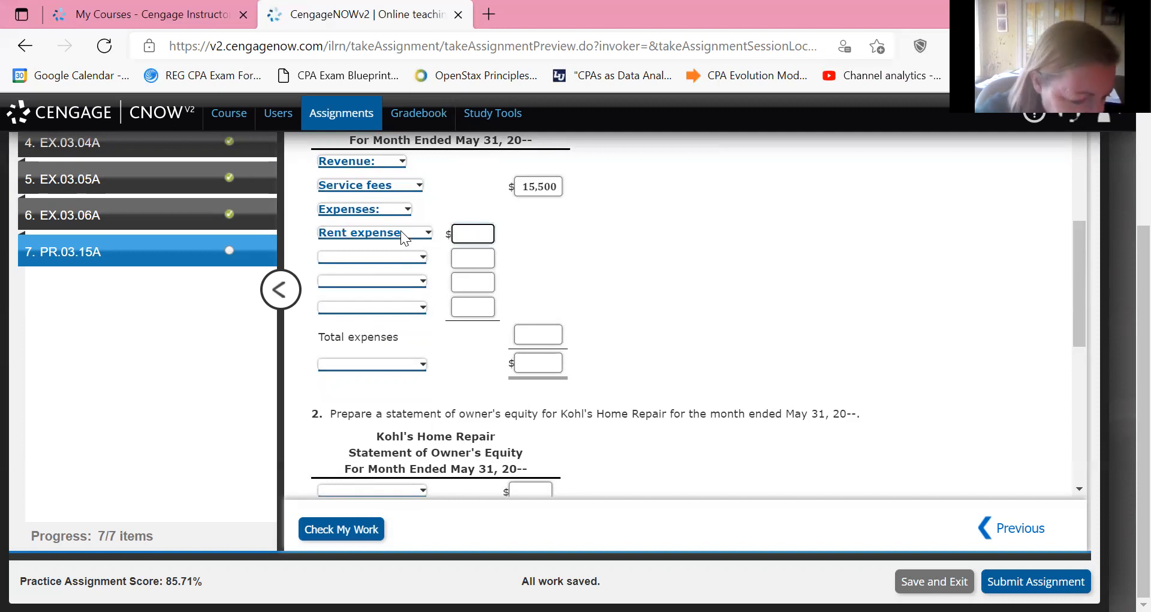
text(850)
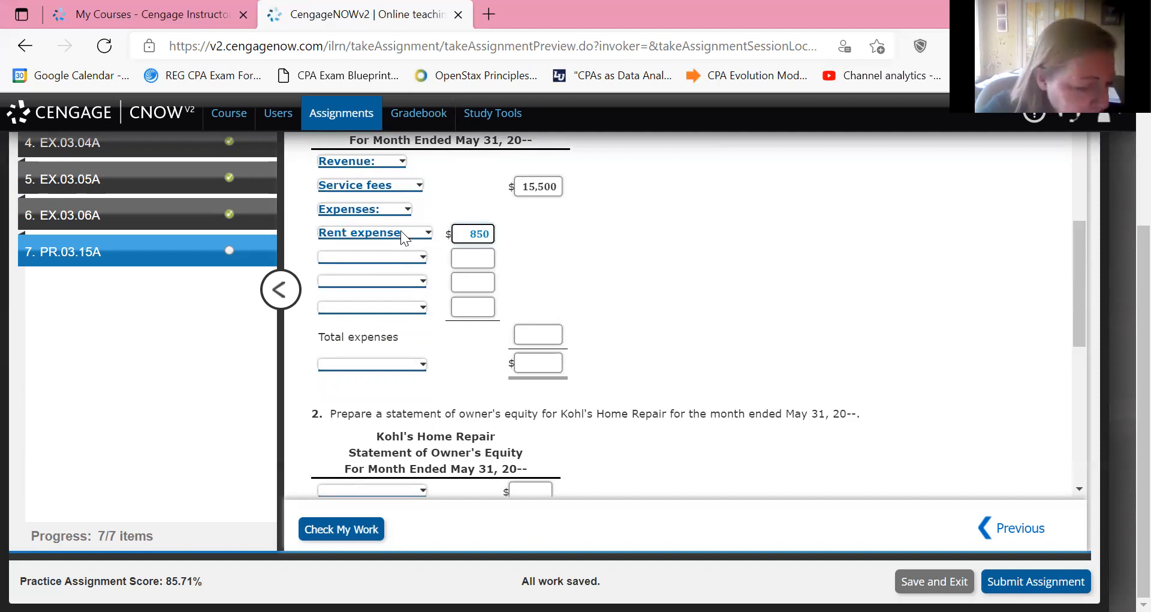
Add Wages expense of 800 as the second expense line of the income statement.
key(Tab)
key(alt+Down)
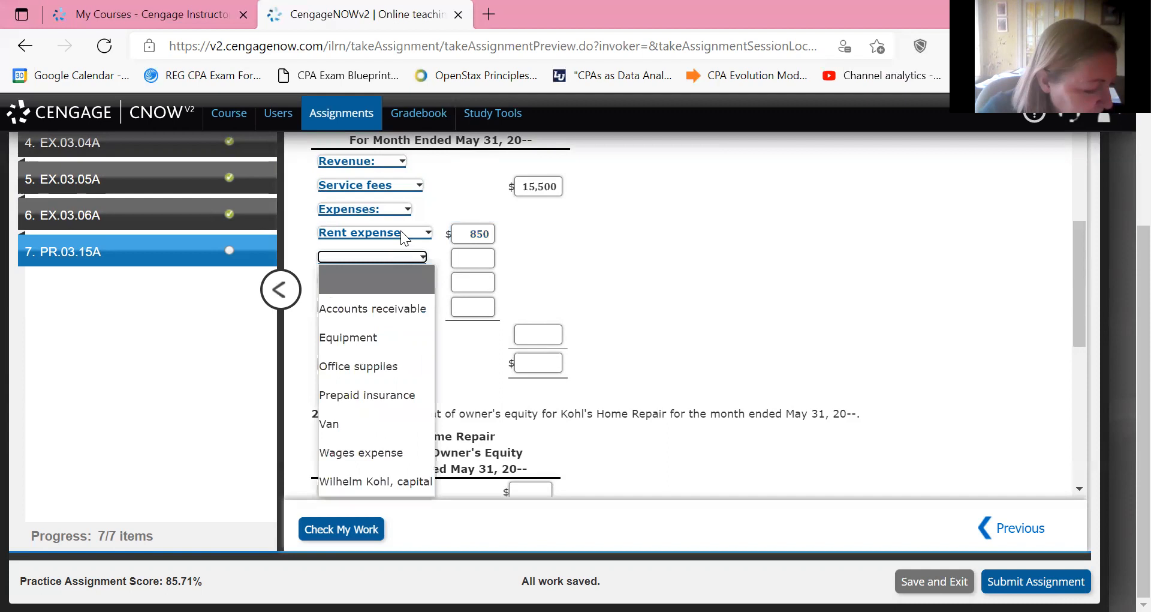
key(w)
key(Return)
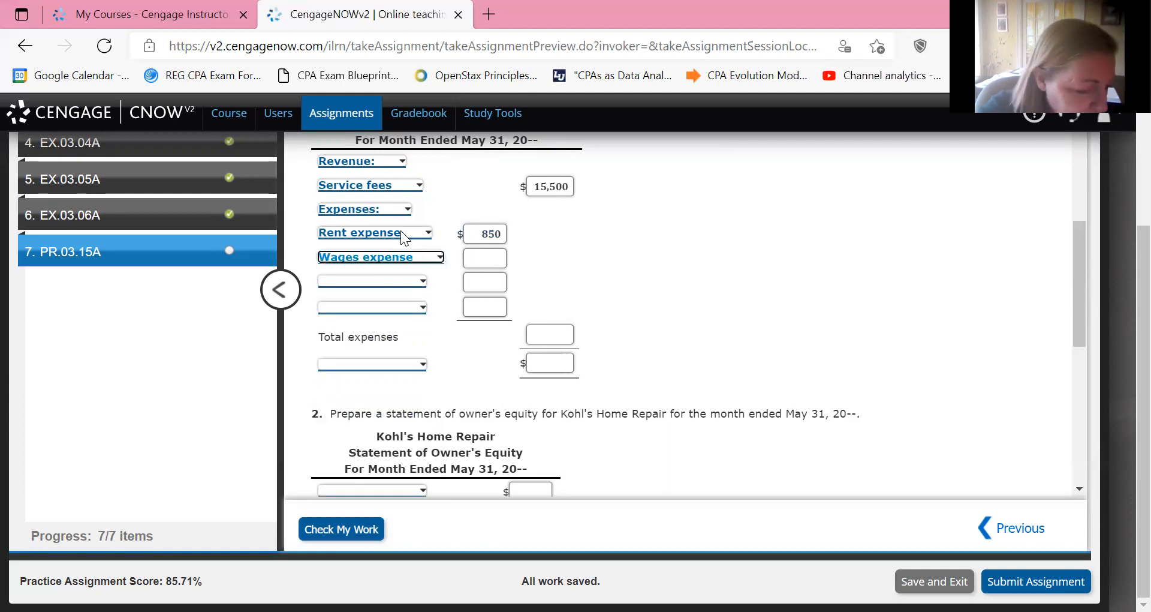
key(Tab)
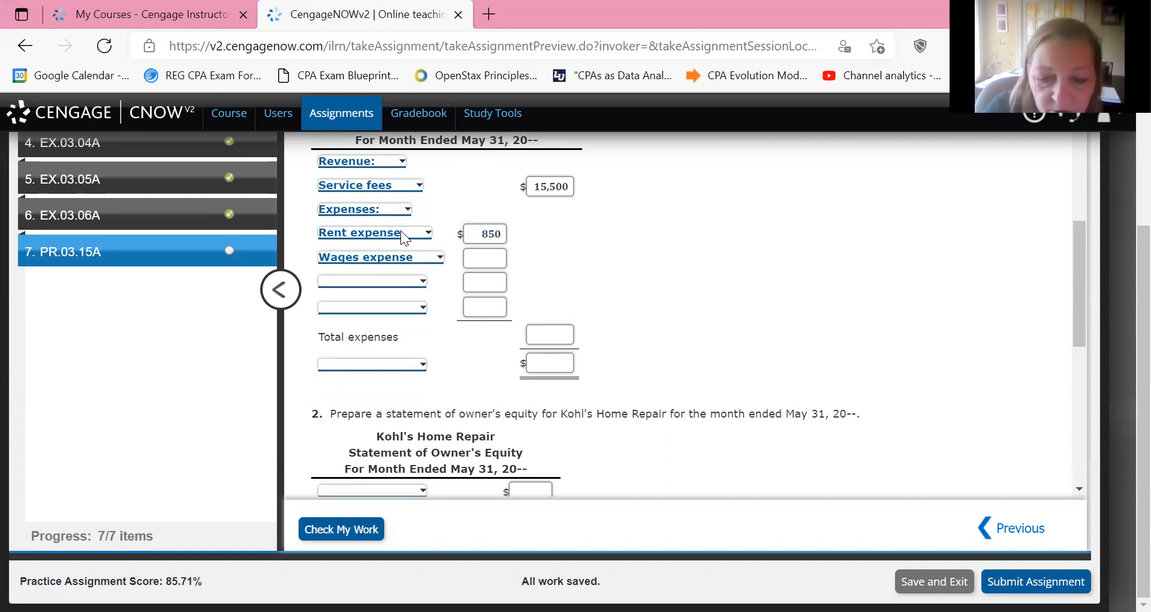
key(Tab)
text(8)
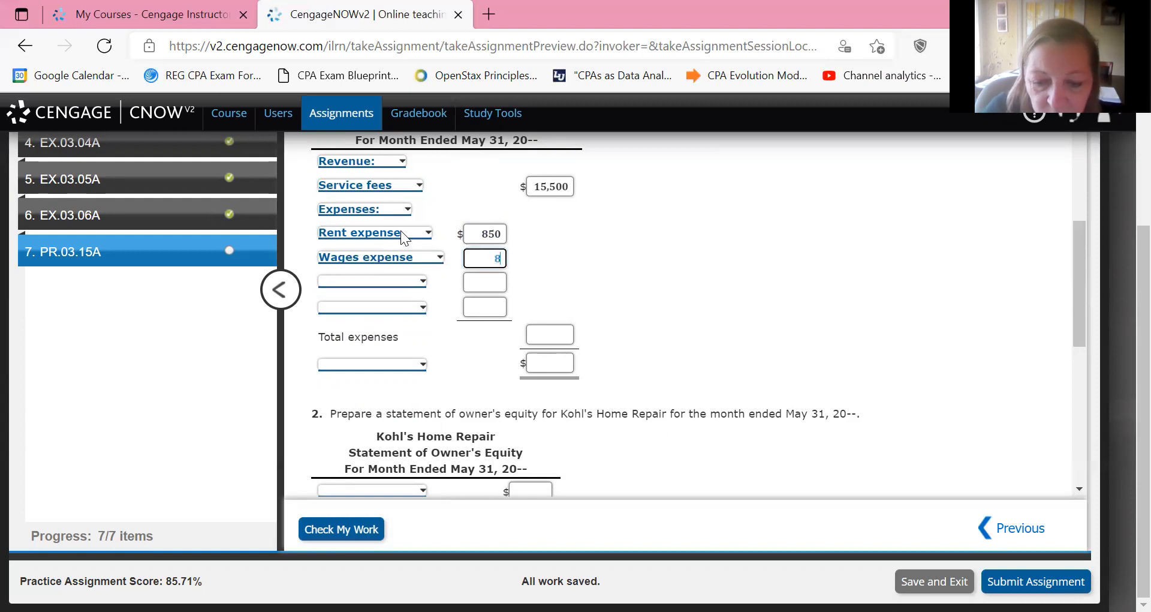
text(00)
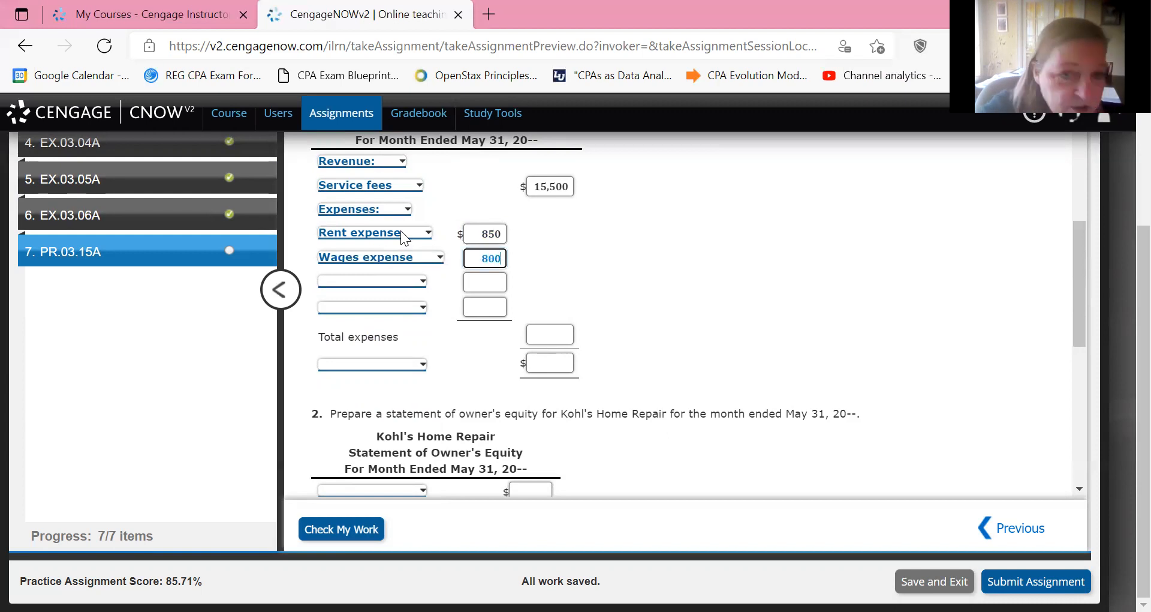
Add Phone expense of 230 as the third expense line of the income statement.
key(Tab)
key(alt+Down)
key(p)
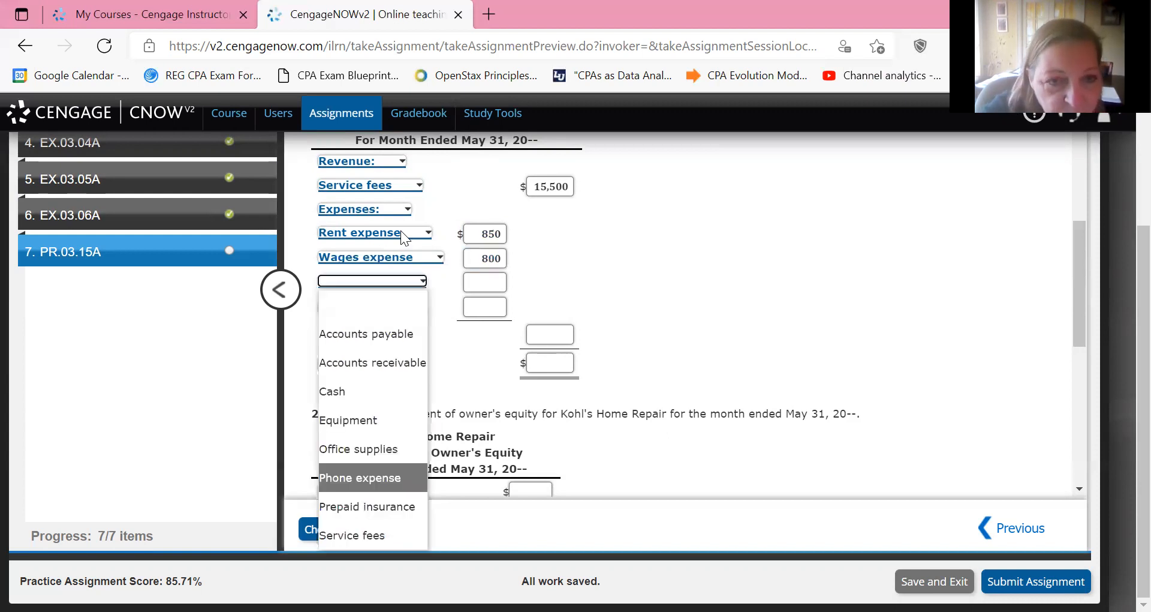
key(Return)
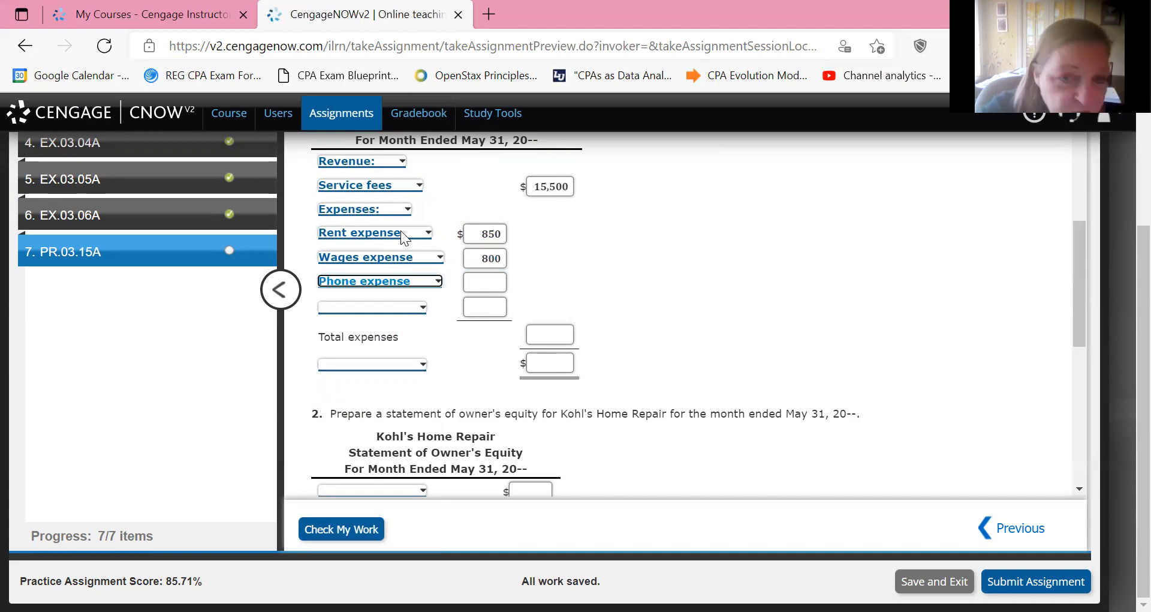
key(Tab)
text(230)
Add Gas and oil expense of 155 as the last expense line of the income statement.
key(Tab)
key(alt+Down)
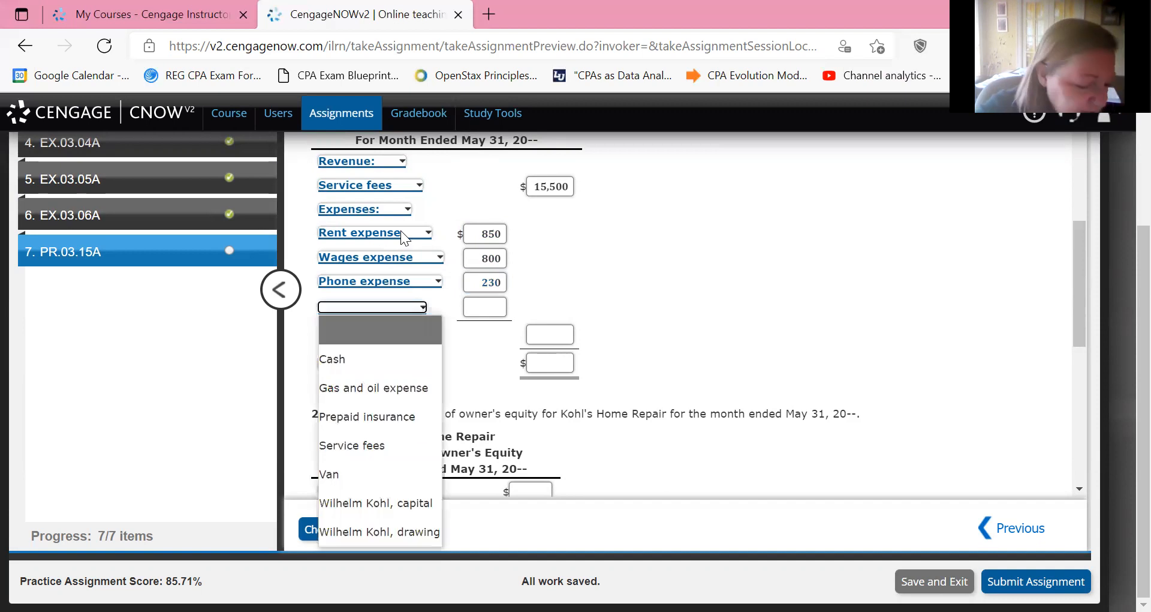
key(Down)
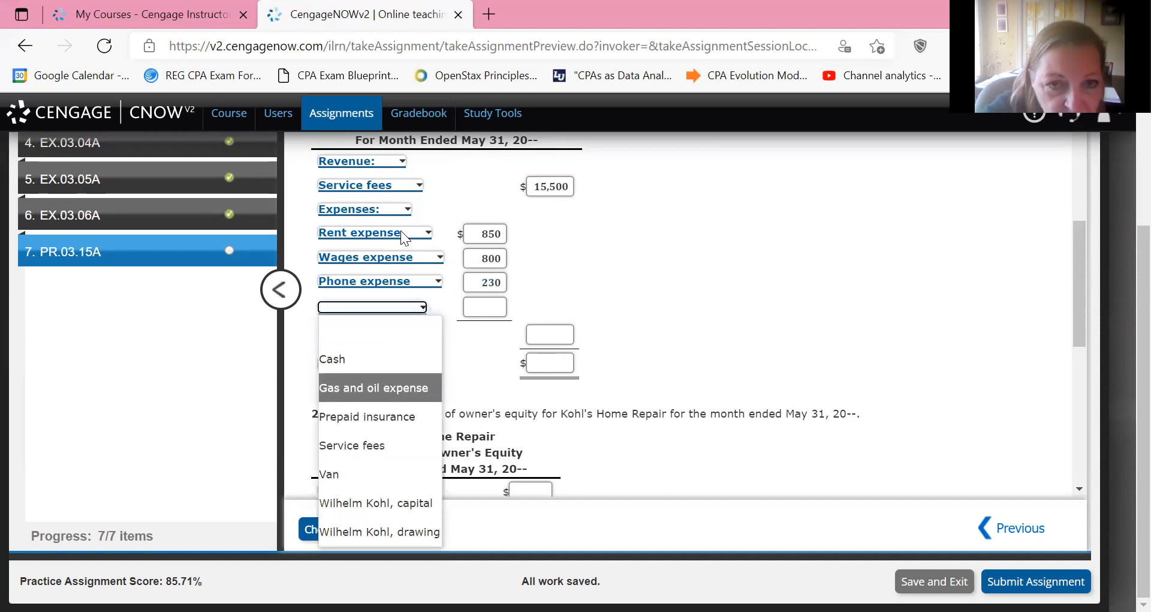
key(Return)
key(Tab)
text(1)
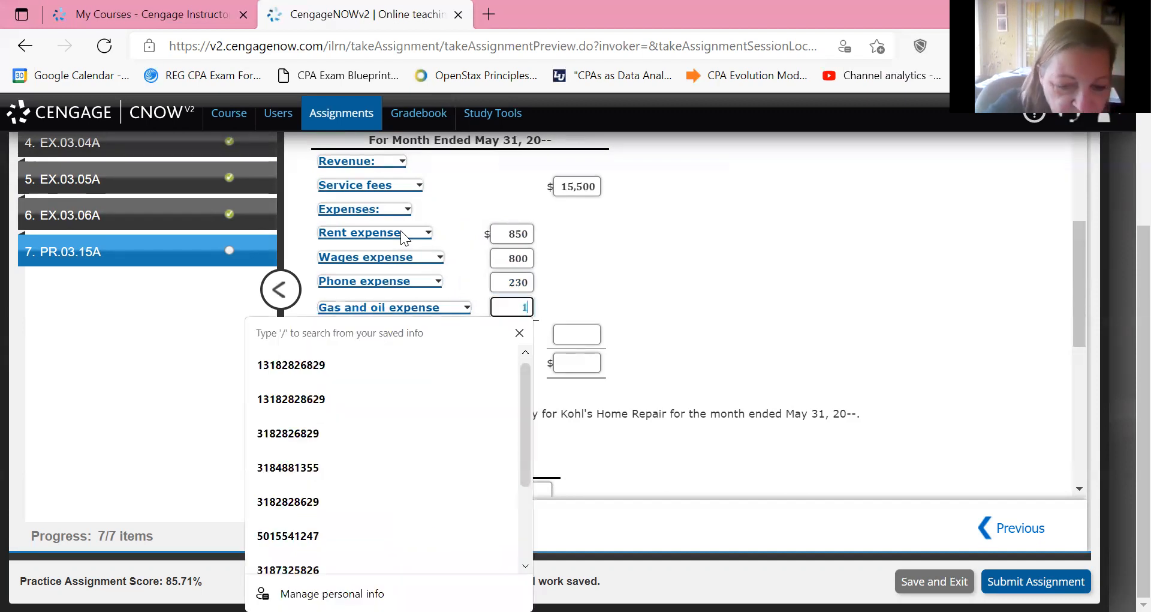
text(55)
key(Tab)
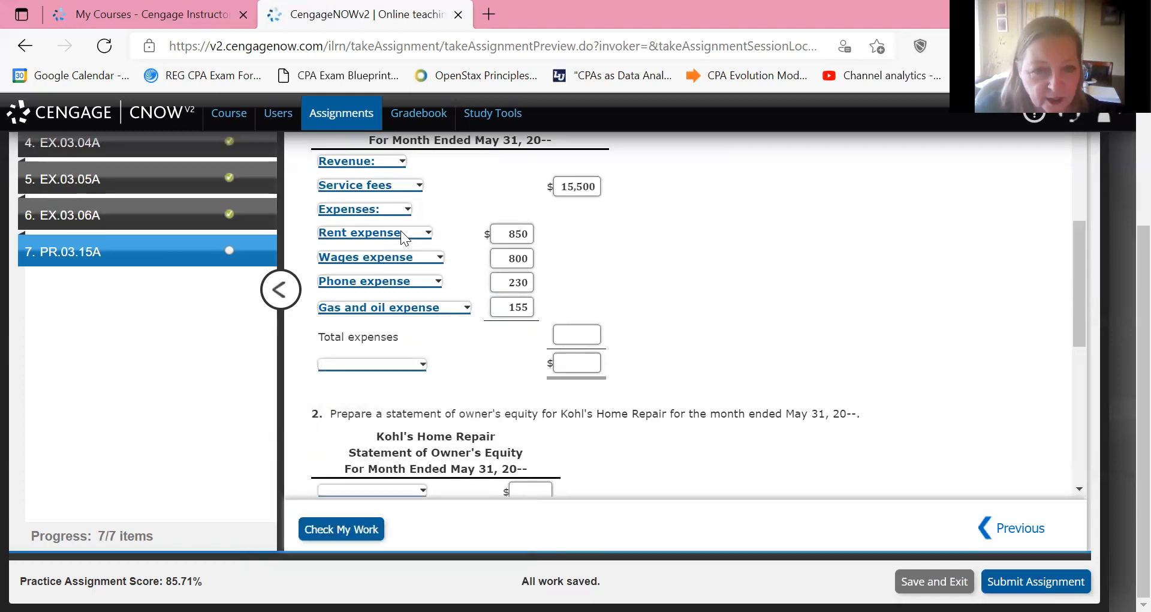
Review the expense accounts in the trial balance and enter total expenses of 2,035 in the income statement.
scroll(401, 230, up, 10)
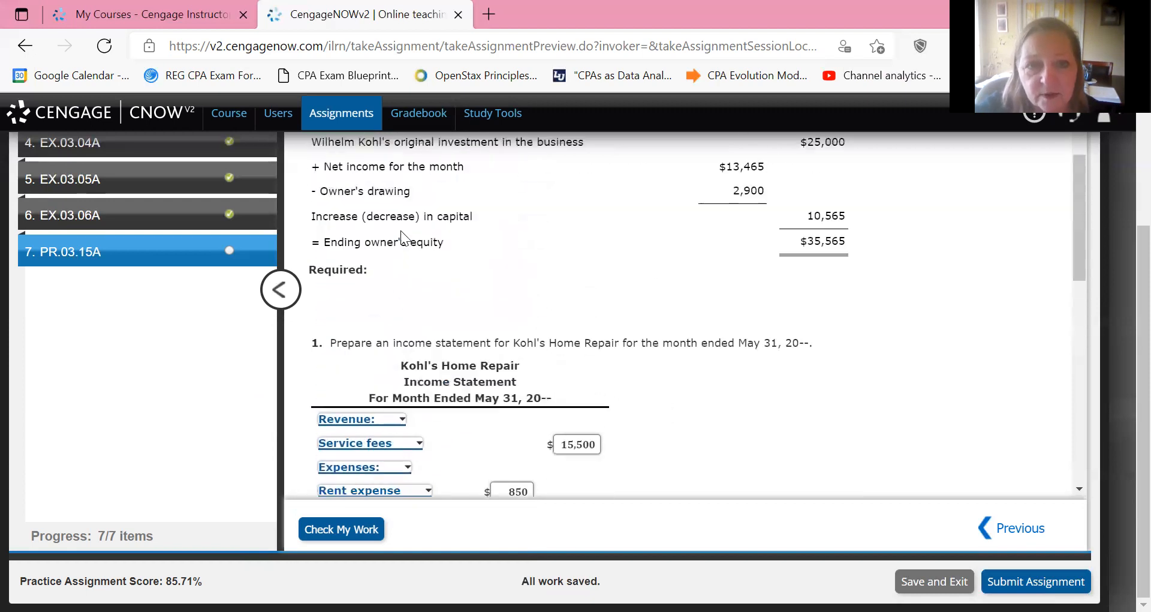
scroll(400, 230, down, 3)
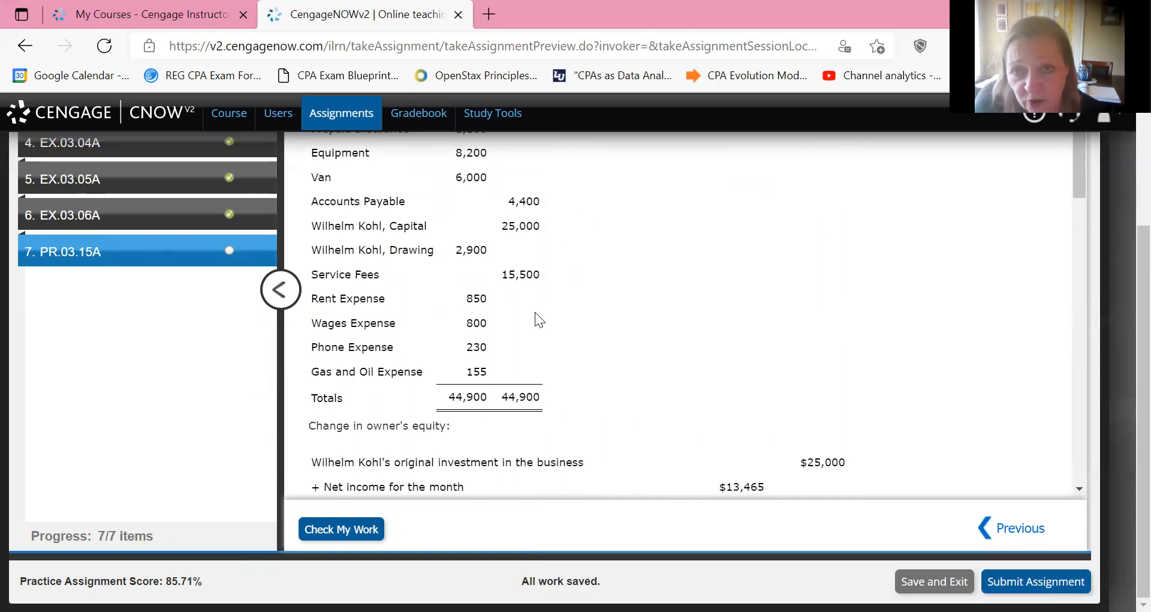
scroll(535, 312, down, 8)
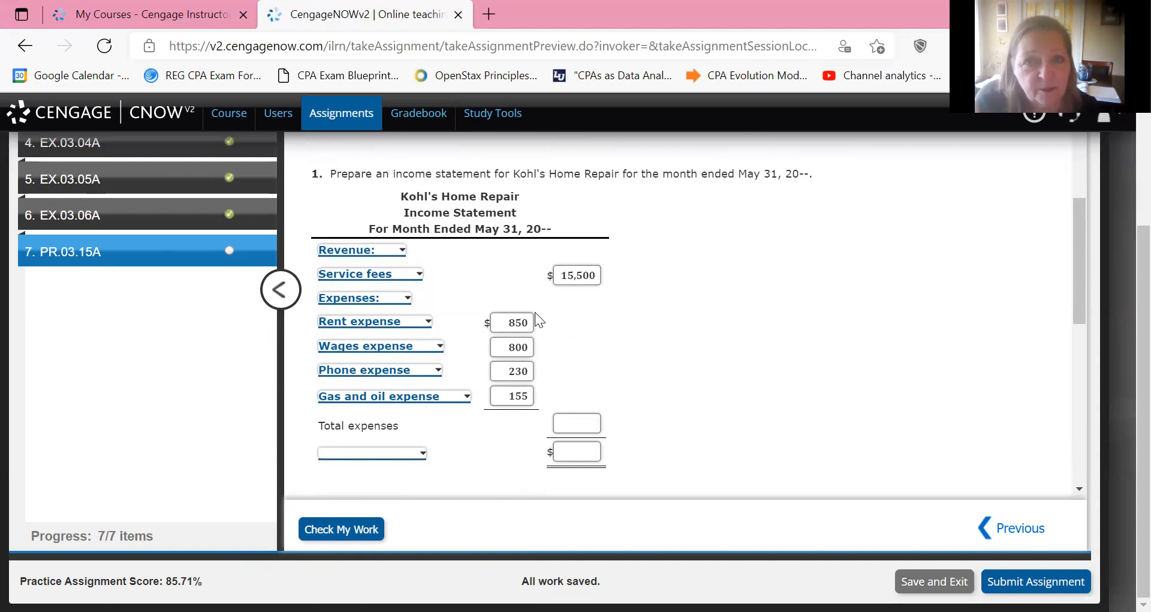
scroll(536, 313, down, 1)
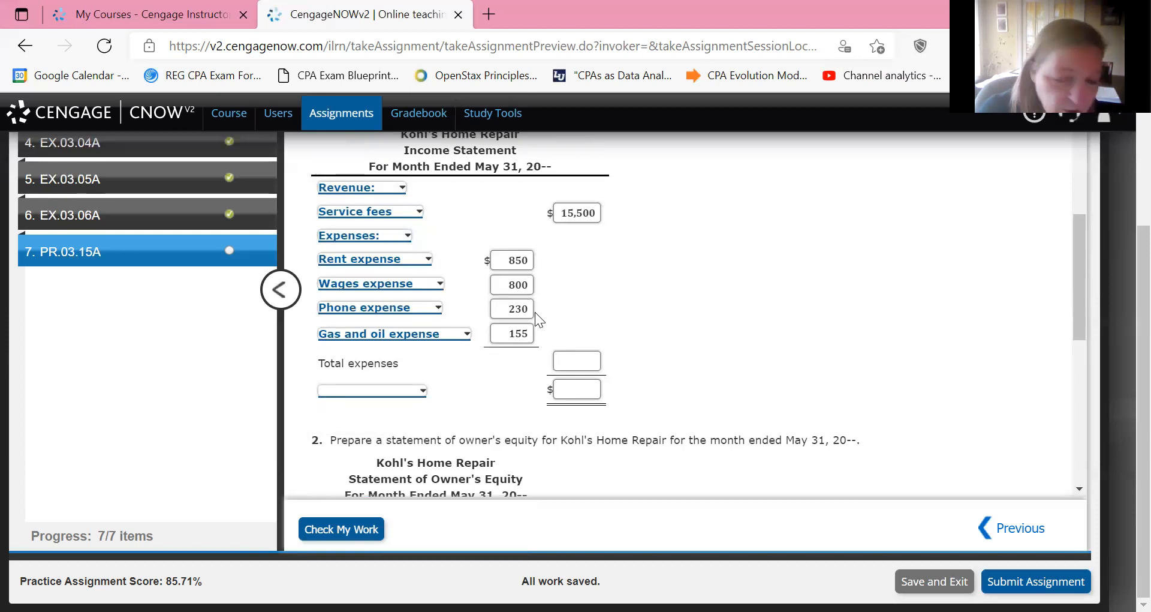
key(Tab)
text(2)
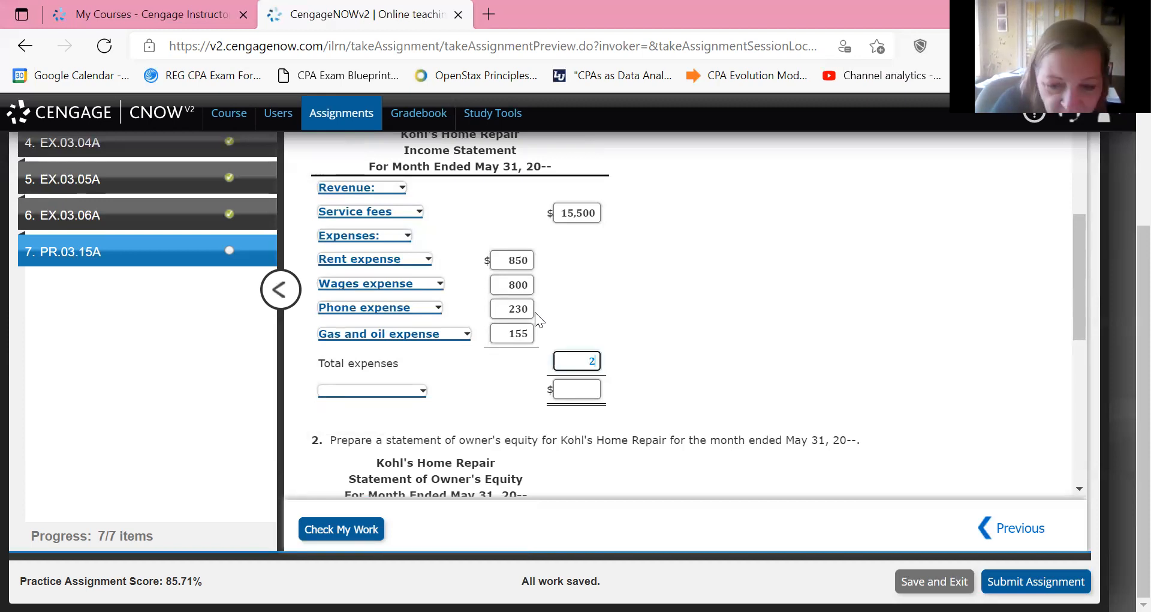
text(035)
key(Tab)
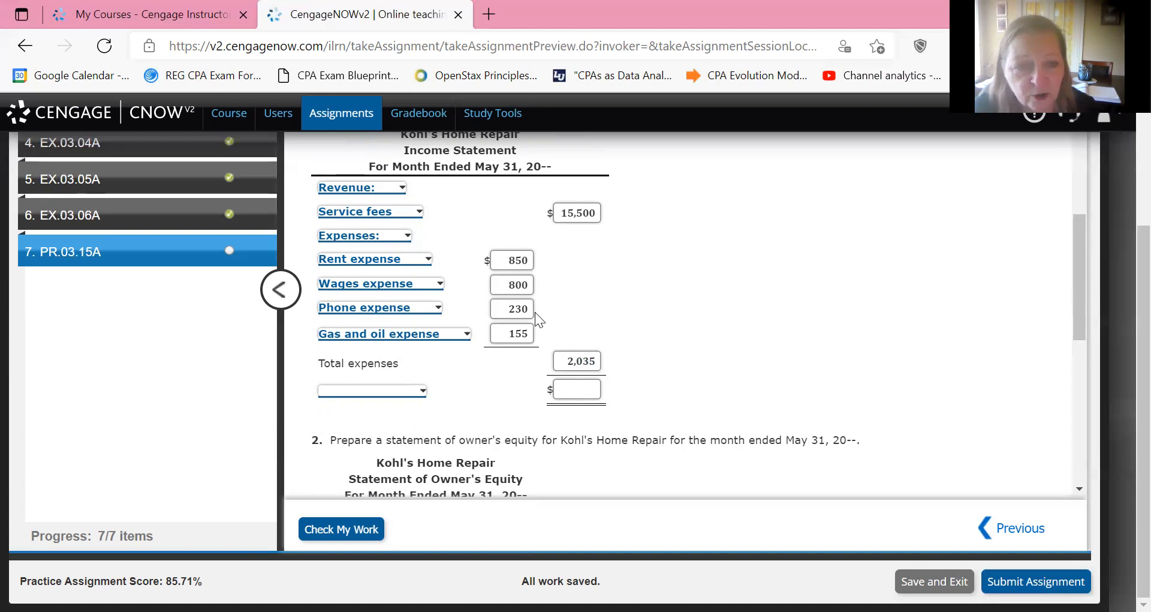
Label the income statement's final line Net income and enter 13,465 as its amount.
key(alt+Down)
key(Down)
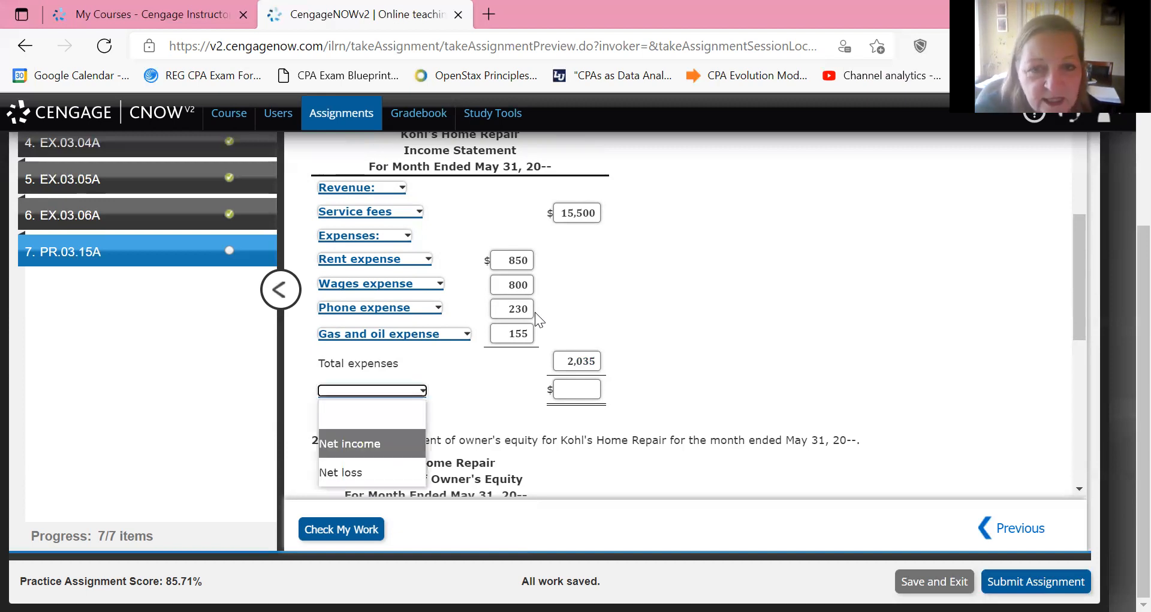
key(Return)
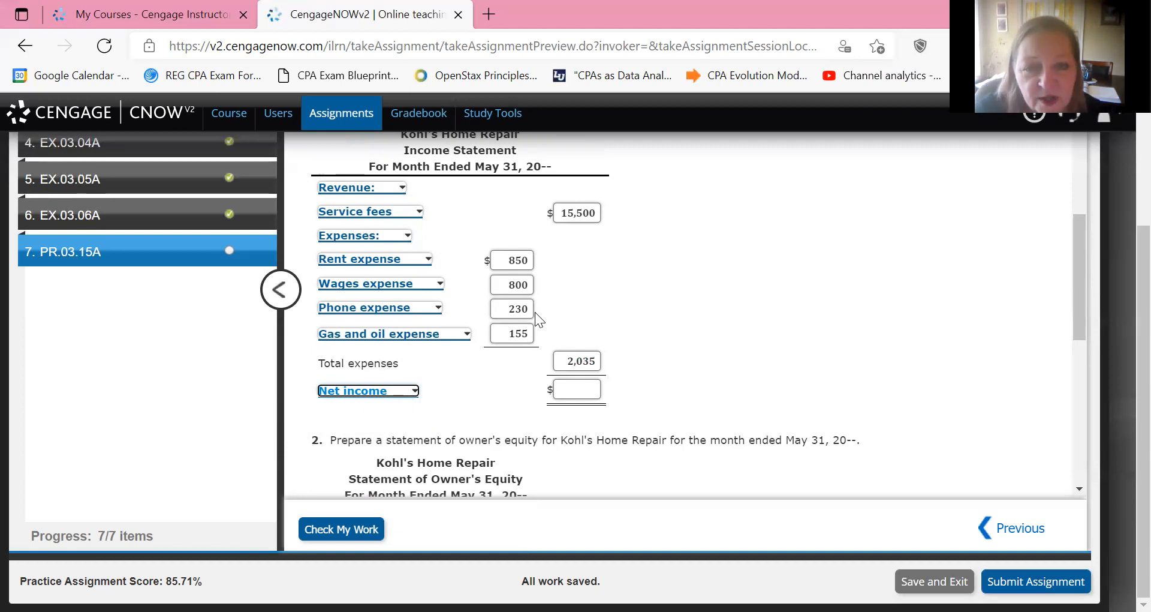
key(Tab)
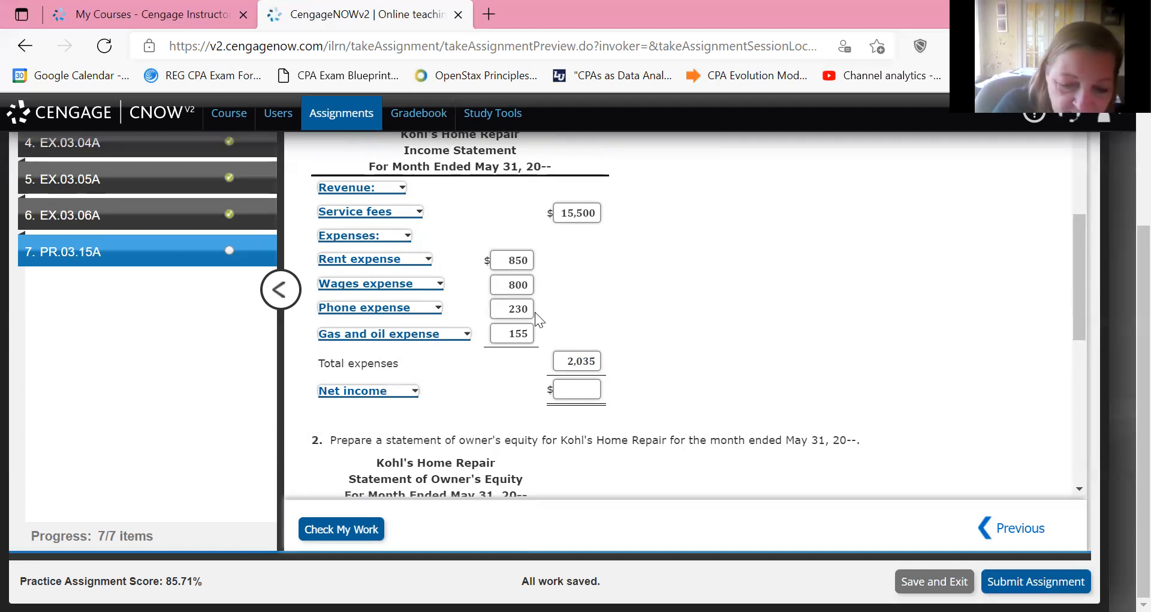
key(Tab)
text(13465)
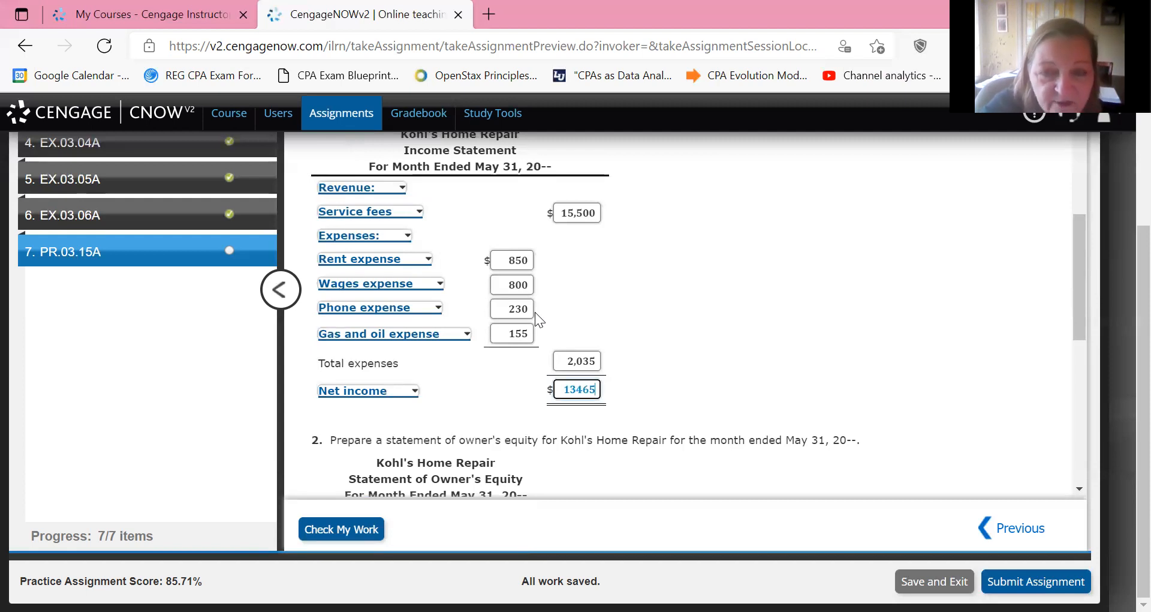
key(Tab)
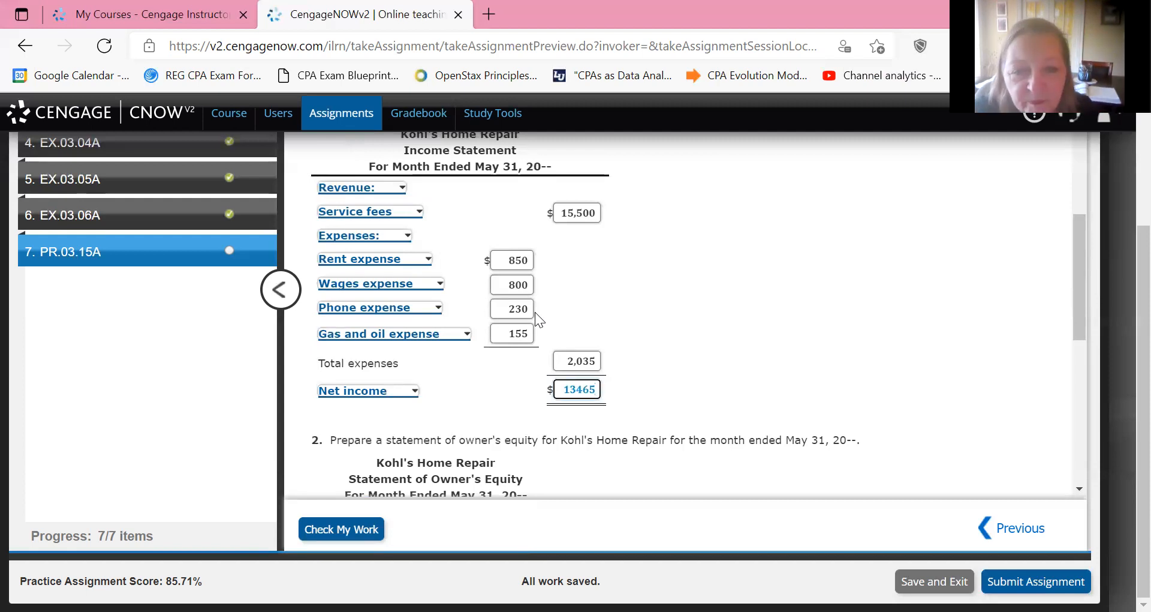
Check the work entered so far and review the marking and feedback on the income statement.
scroll(535, 312, up, 2)
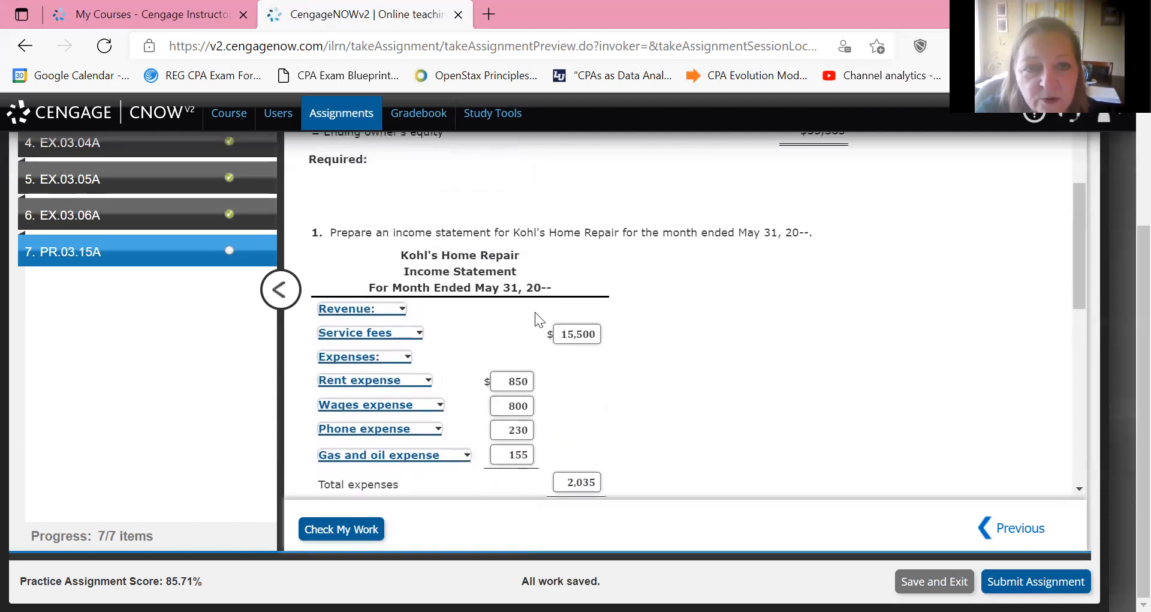
scroll(534, 312, down, 3)
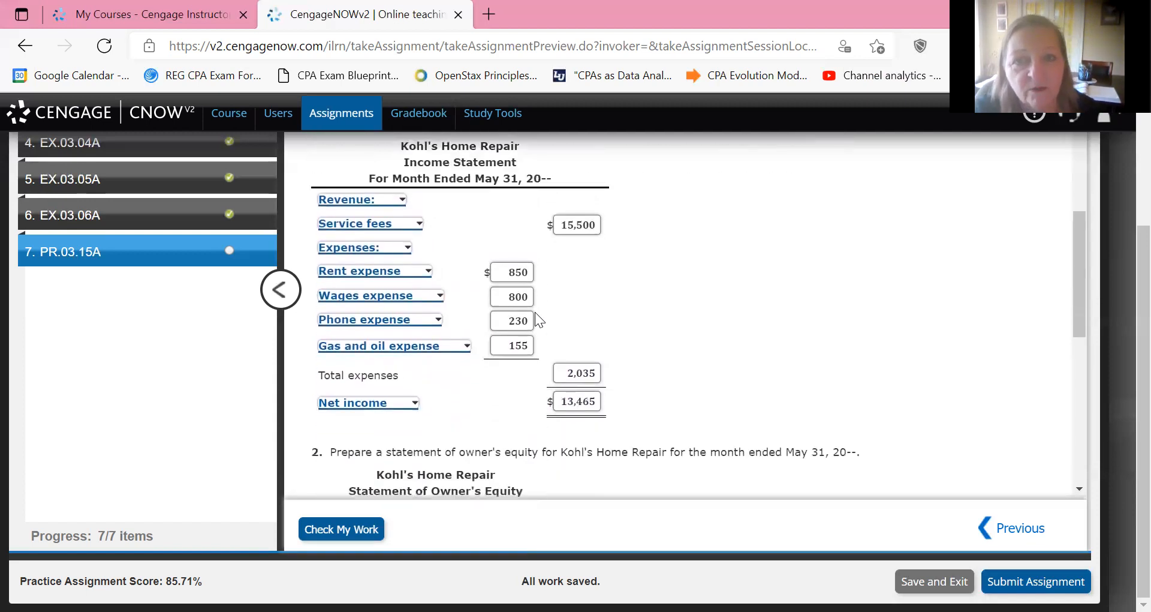
scroll(535, 312, down, 5)
scroll(535, 312, down, 2)
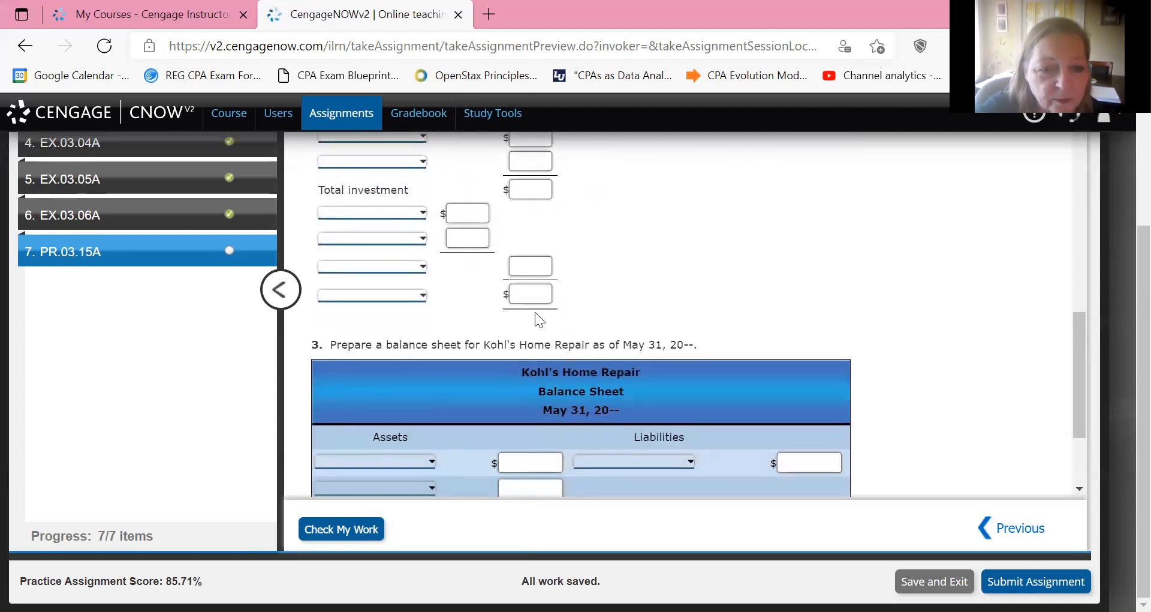
click(342, 529)
scroll(534, 312, up, 12)
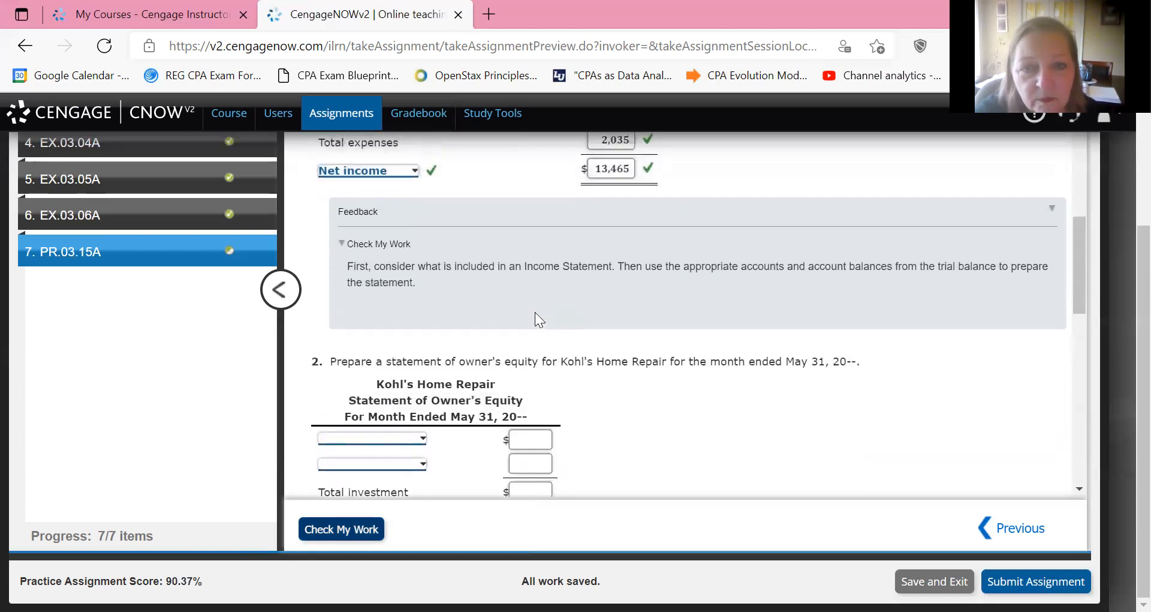
scroll(535, 312, up, 5)
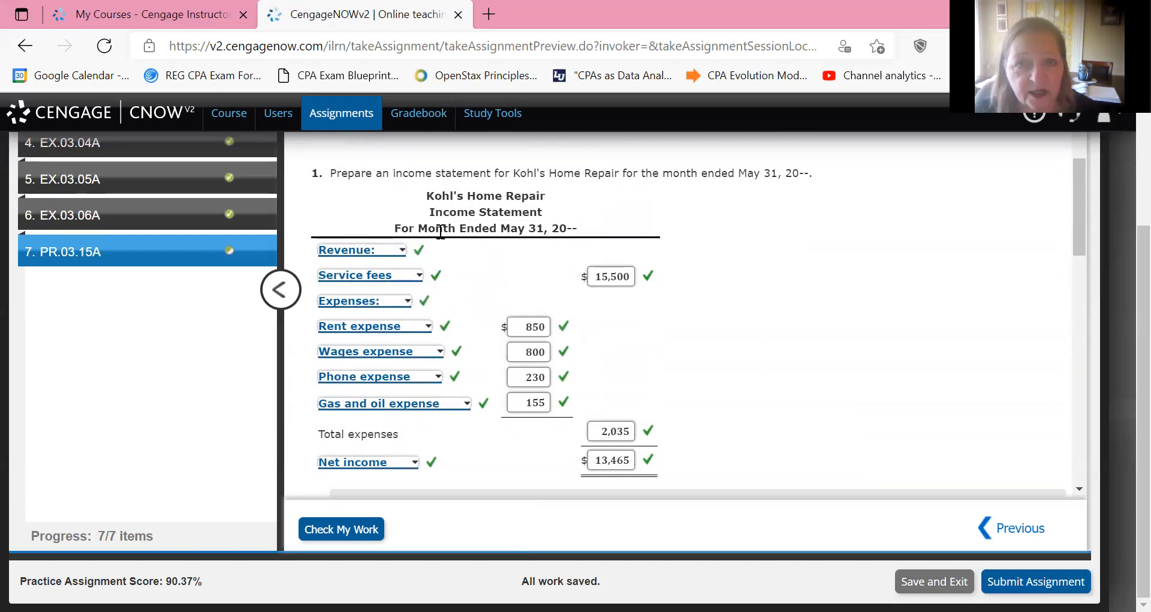
scroll(440, 231, down, 2)
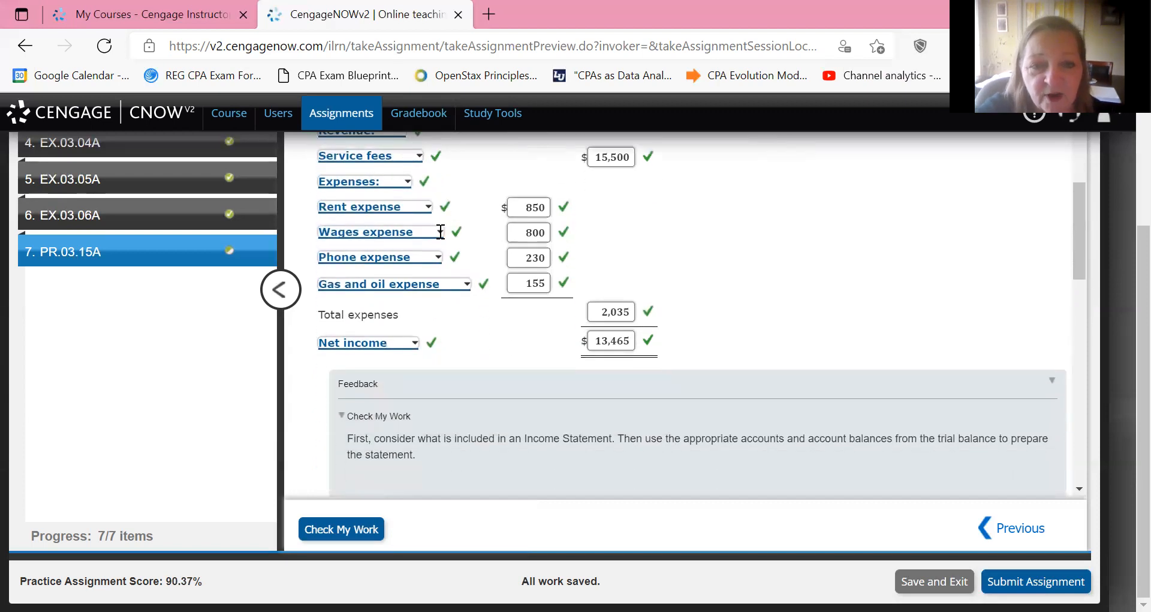
Start the statement of owner's equity with the owner's capital account at May 1, 20-- and an amount of 0.
scroll(441, 231, down, 6)
scroll(441, 230, up, 1)
scroll(441, 231, down, 1)
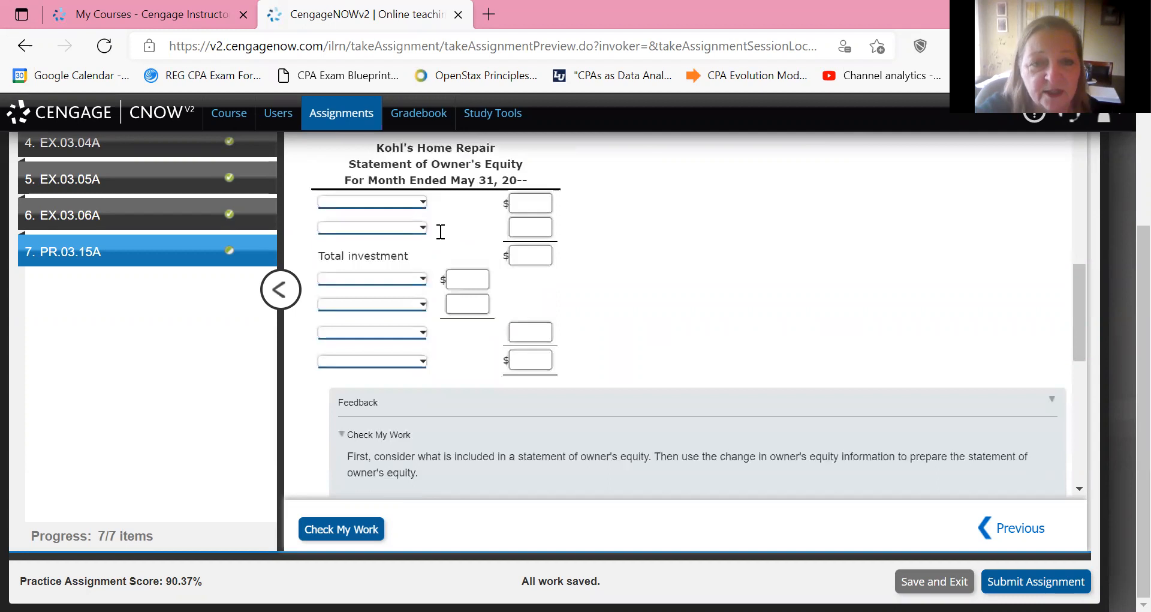
click(423, 202)
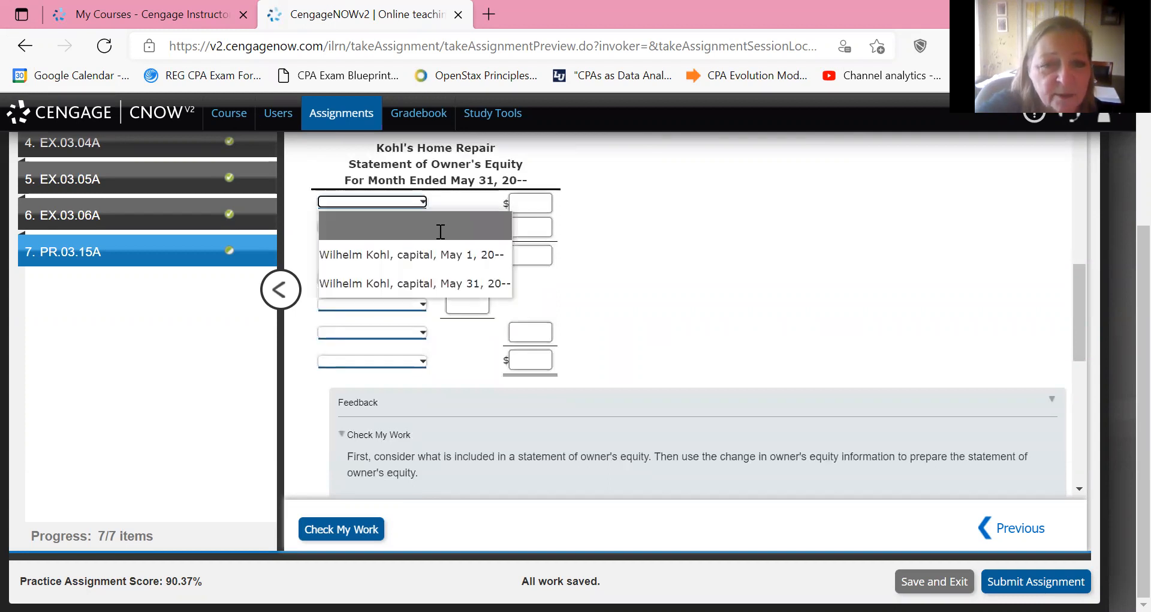
key(Down)
key(Tab)
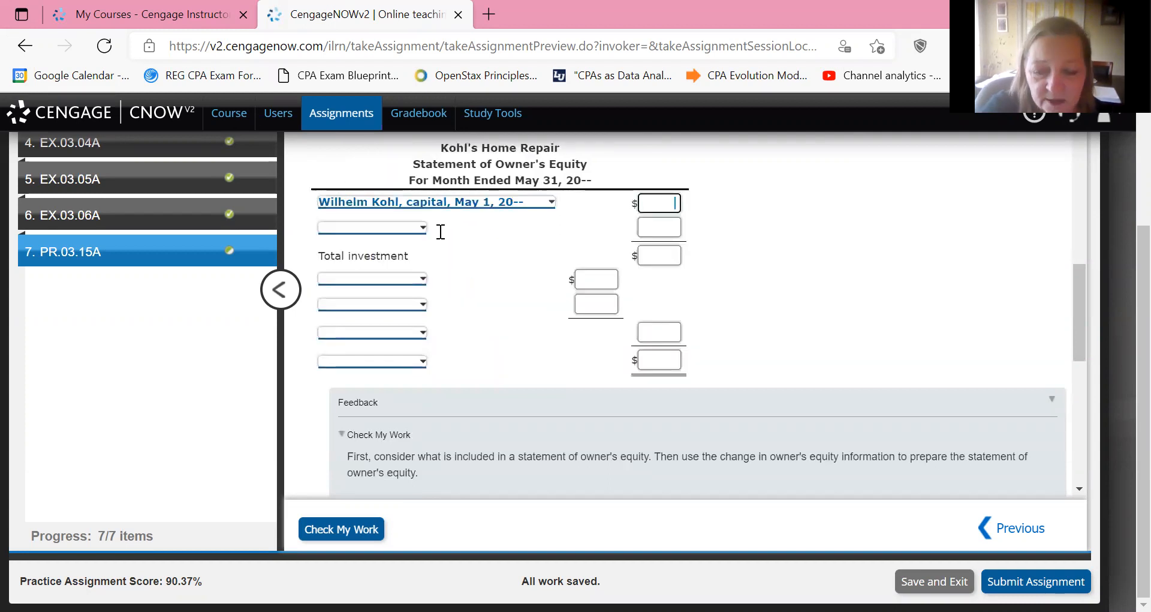
text(0)
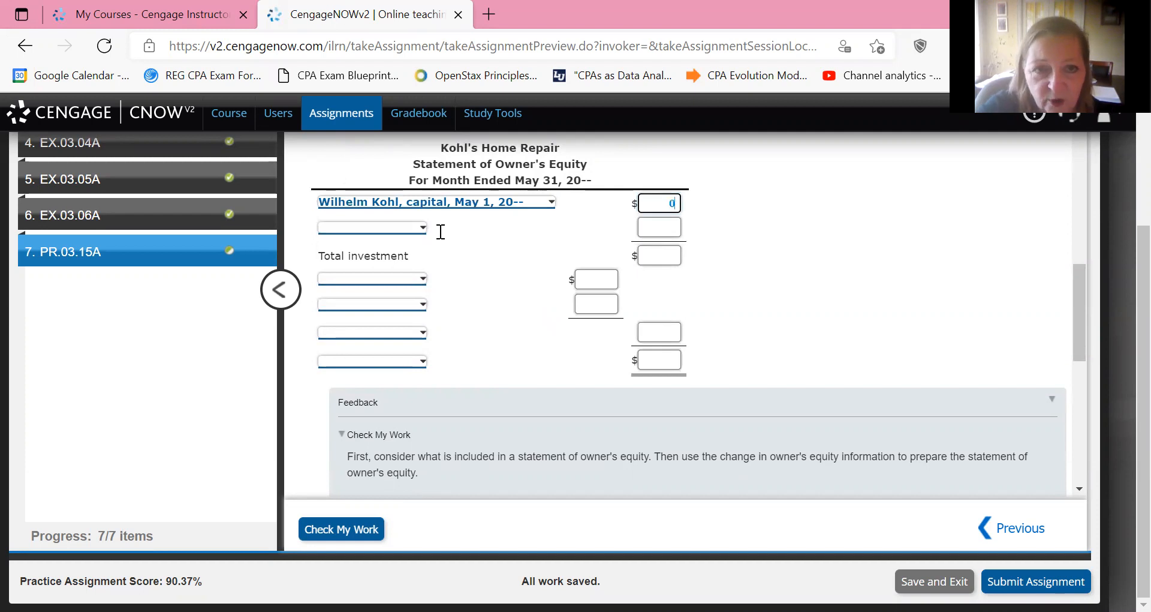
Label the second line of the statement of owner's equity Investments during May and enter 25,000 as its amount.
click(424, 228)
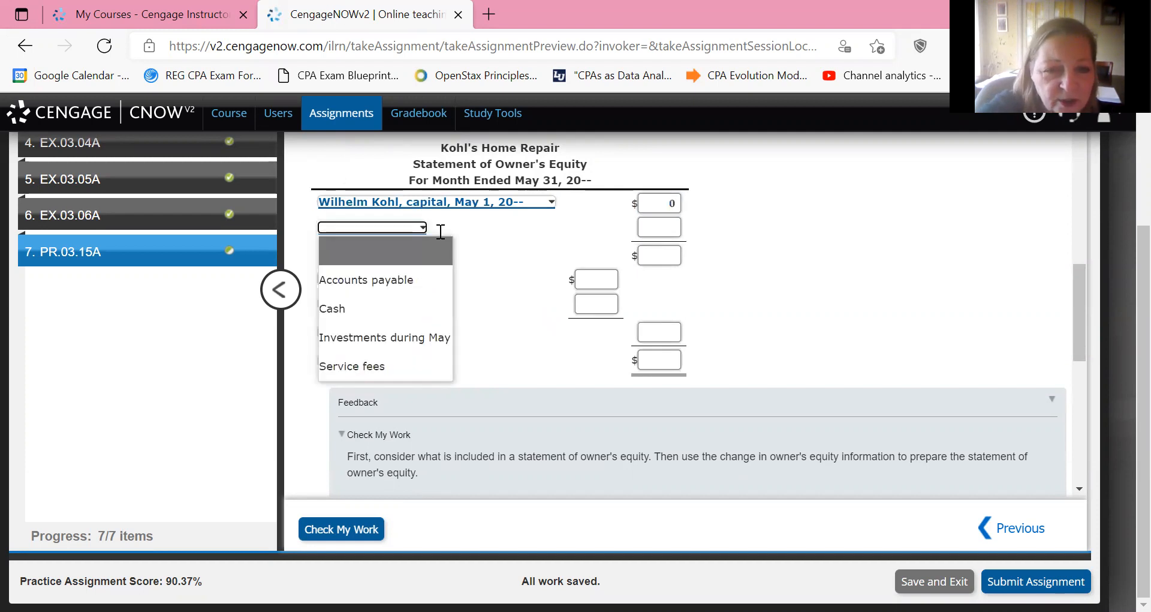
key(Down)
key(Down)
key(Down)
key(Return)
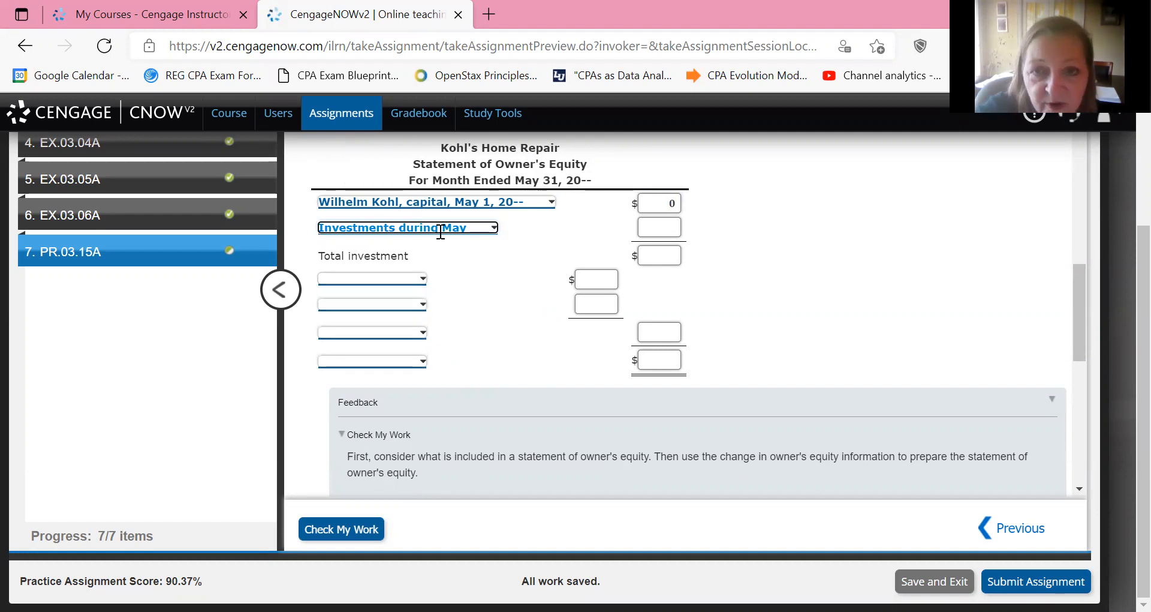
key(Tab)
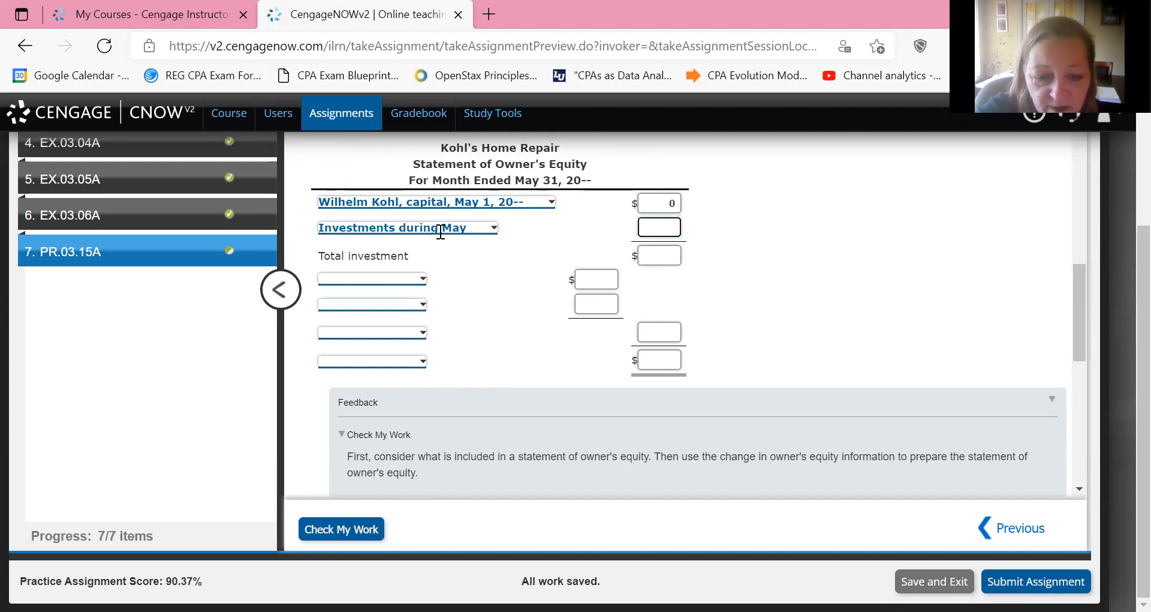
text(250000)
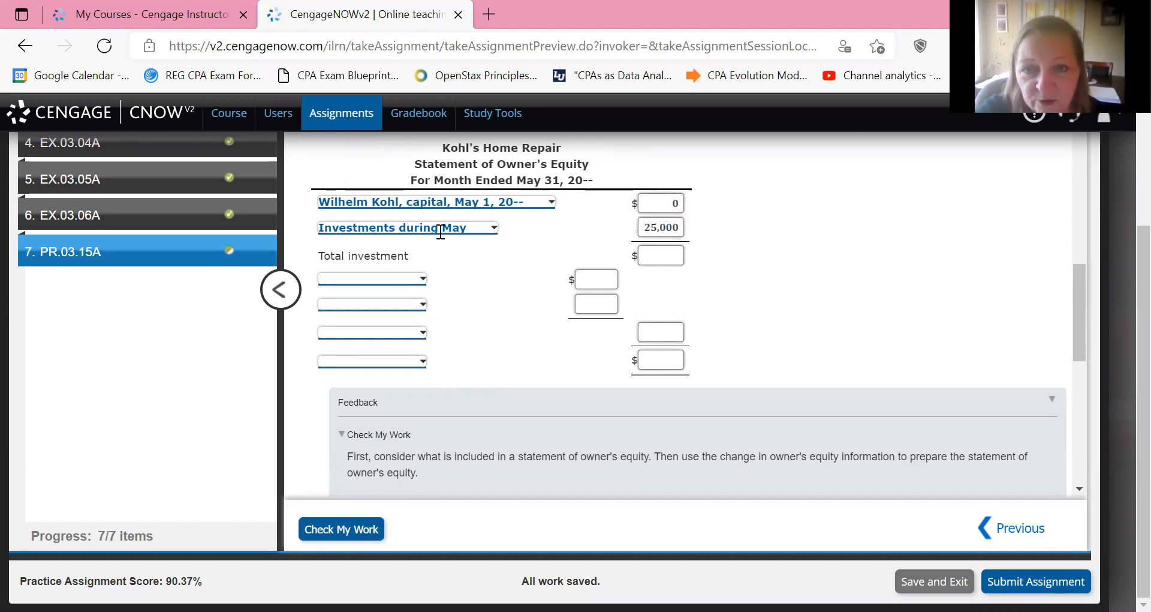
Review the change in owner's equity data and enter 25,000 as the total investment.
scroll(441, 232, up, 10)
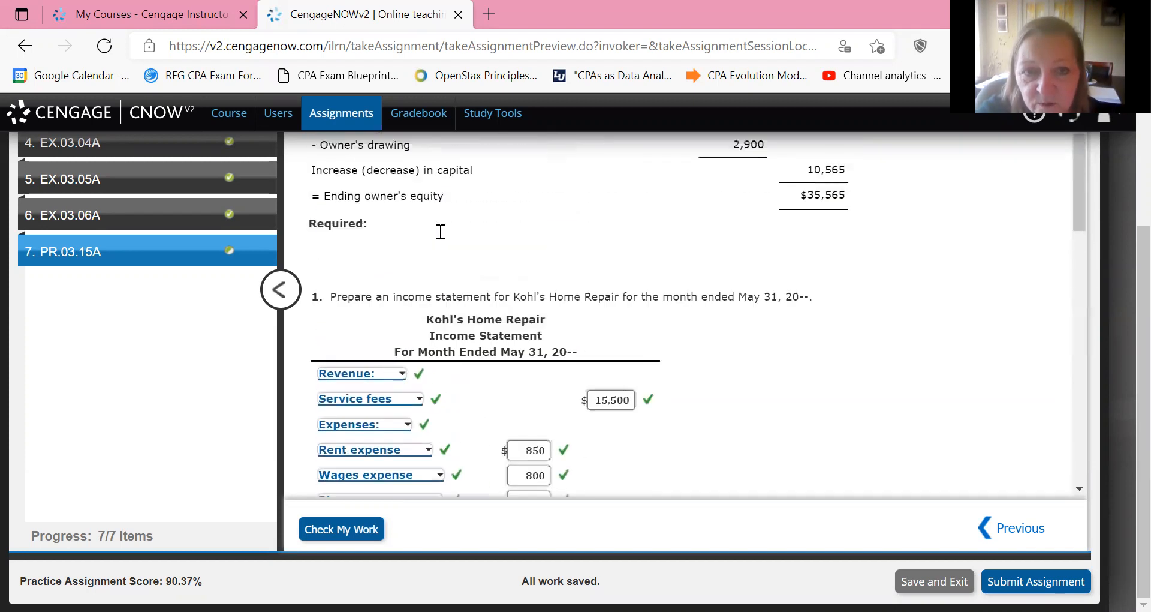
scroll(441, 232, up, 1)
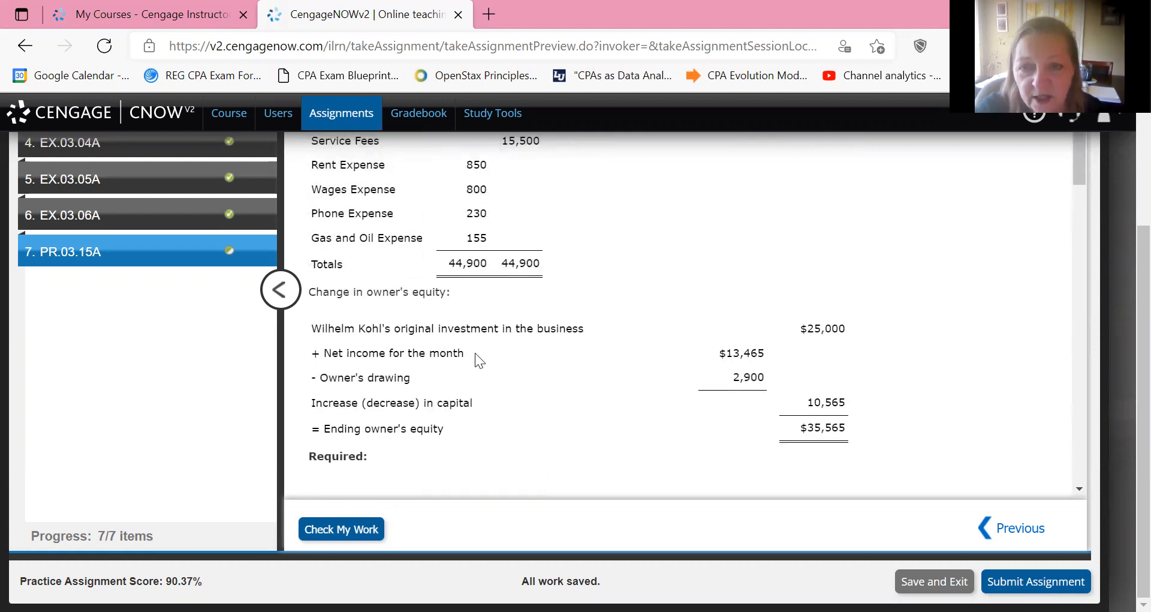
drag(849, 441, 795, 317)
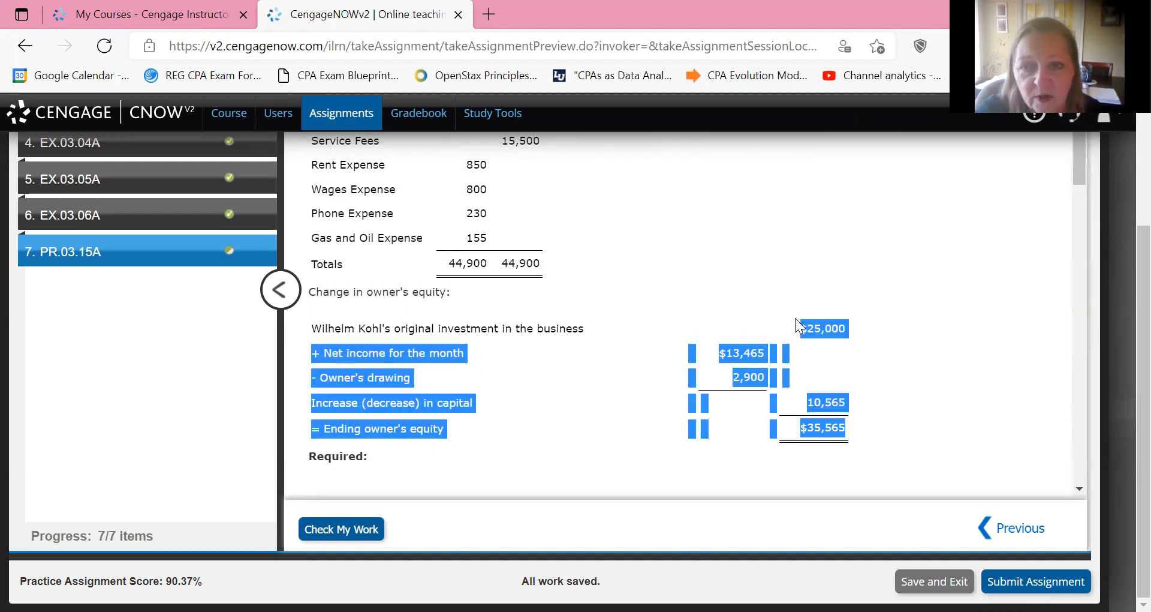
scroll(795, 318, down, 16)
scroll(796, 317, up, 3)
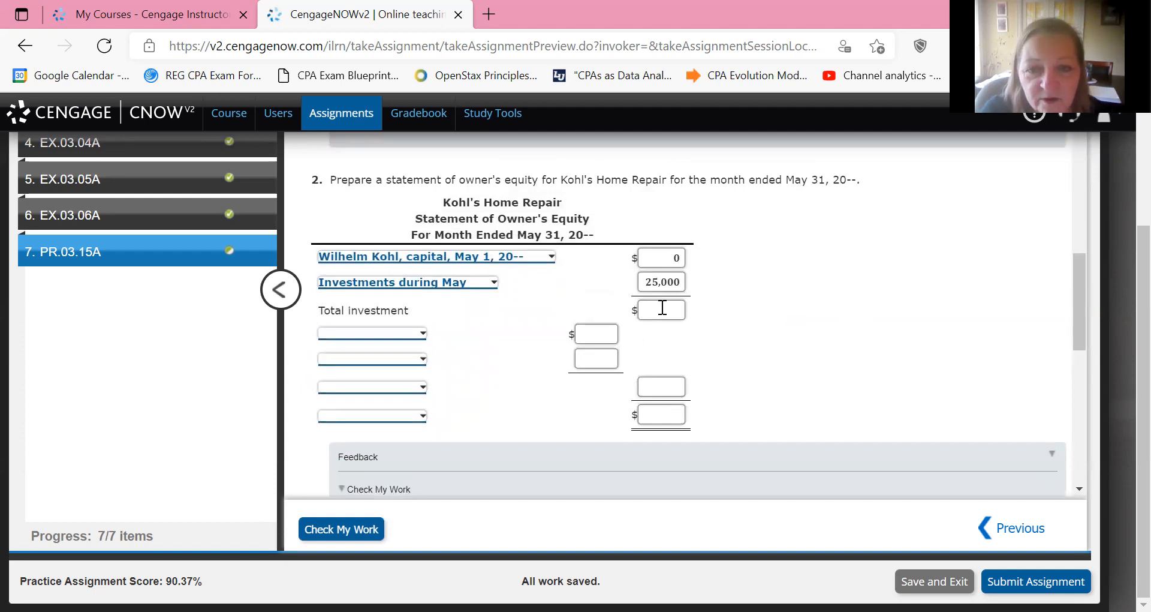
click(662, 307)
text(25000)
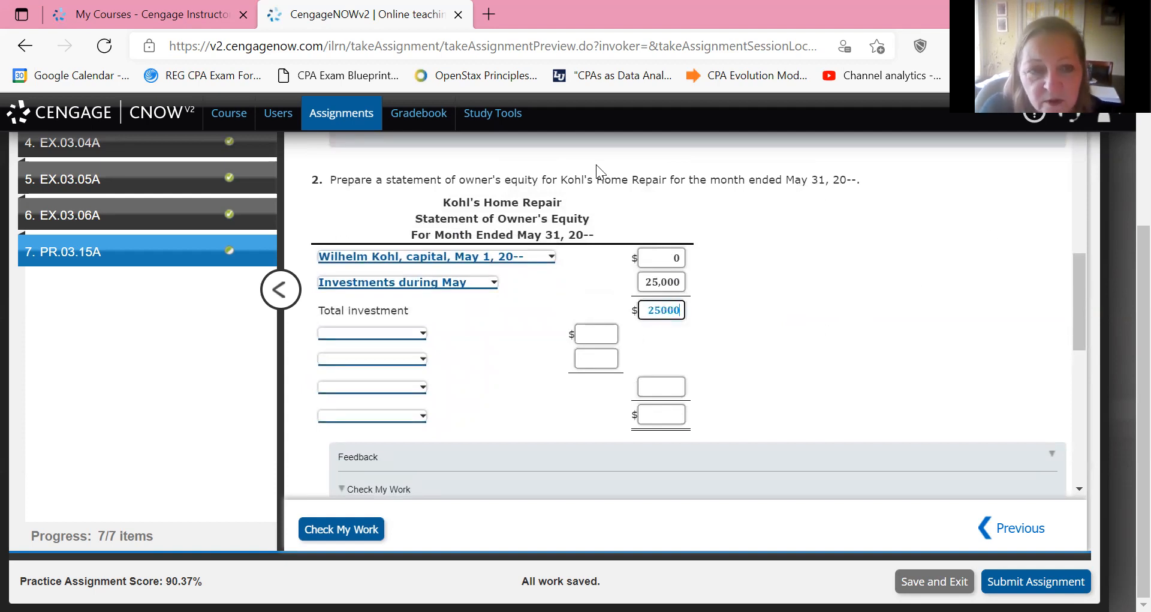
click(535, 293)
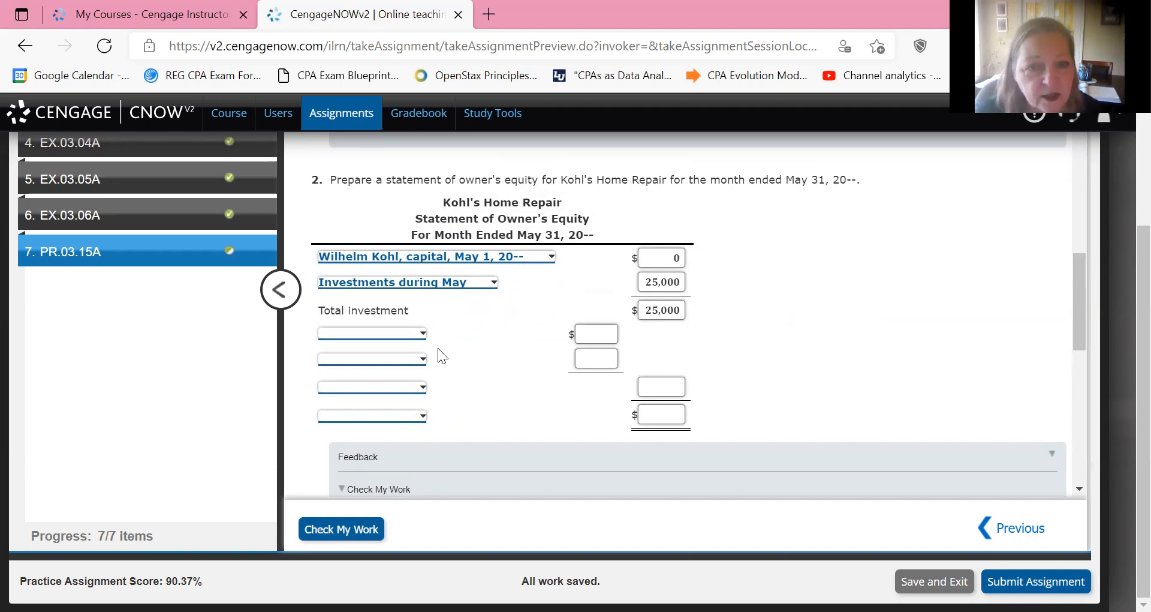
Label the line below Total investment Net income for May and enter 13,465, the net income from the income statement.
click(422, 334)
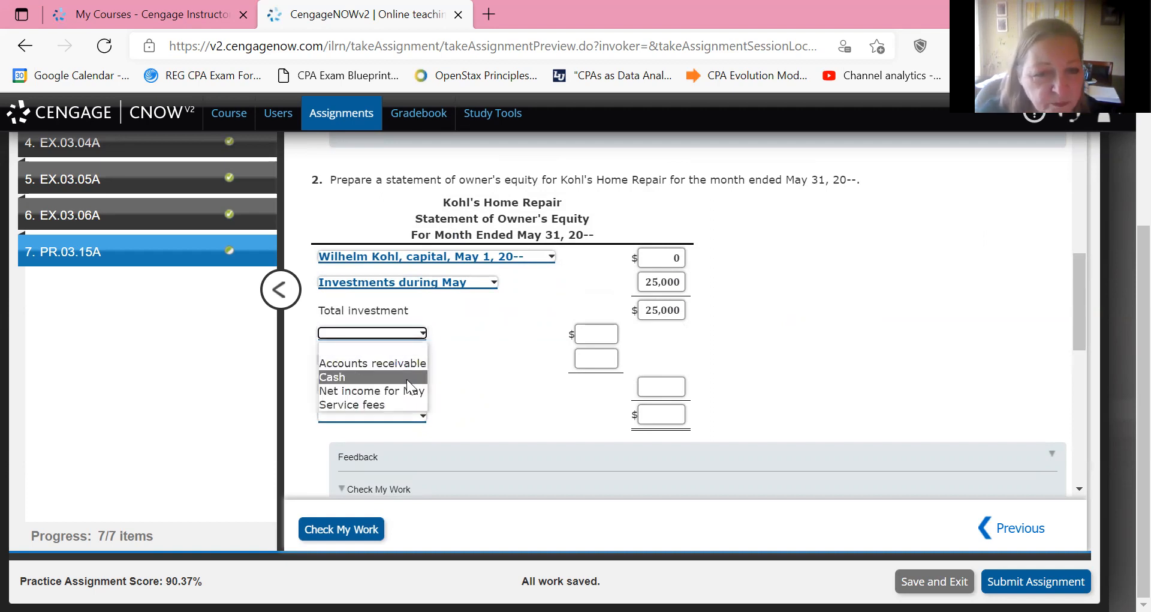
click(414, 391)
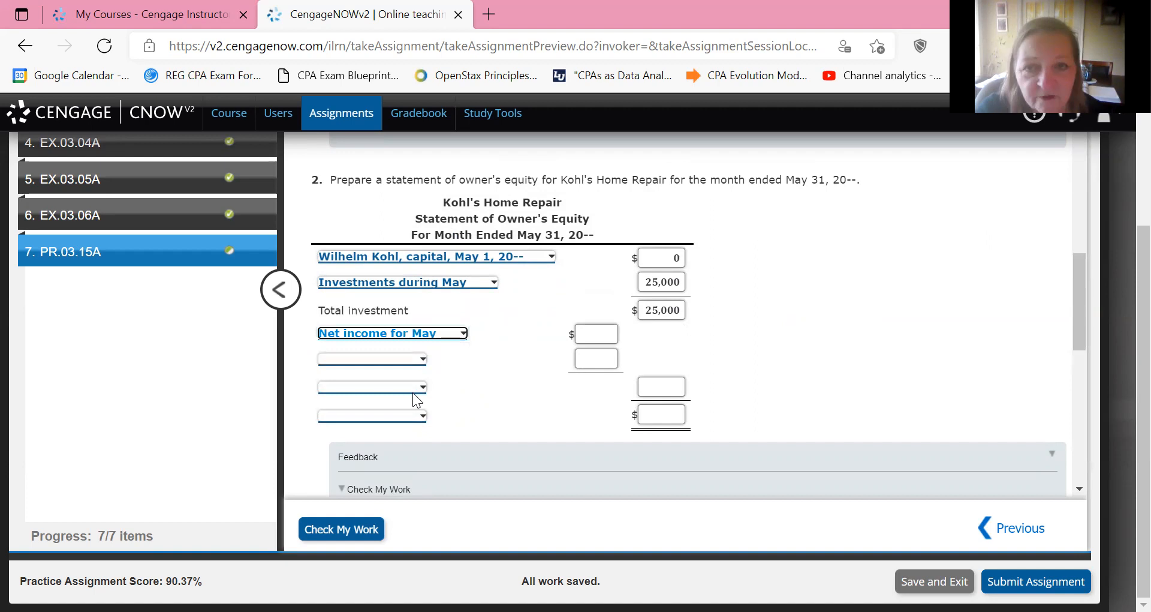
scroll(412, 392, up, 4)
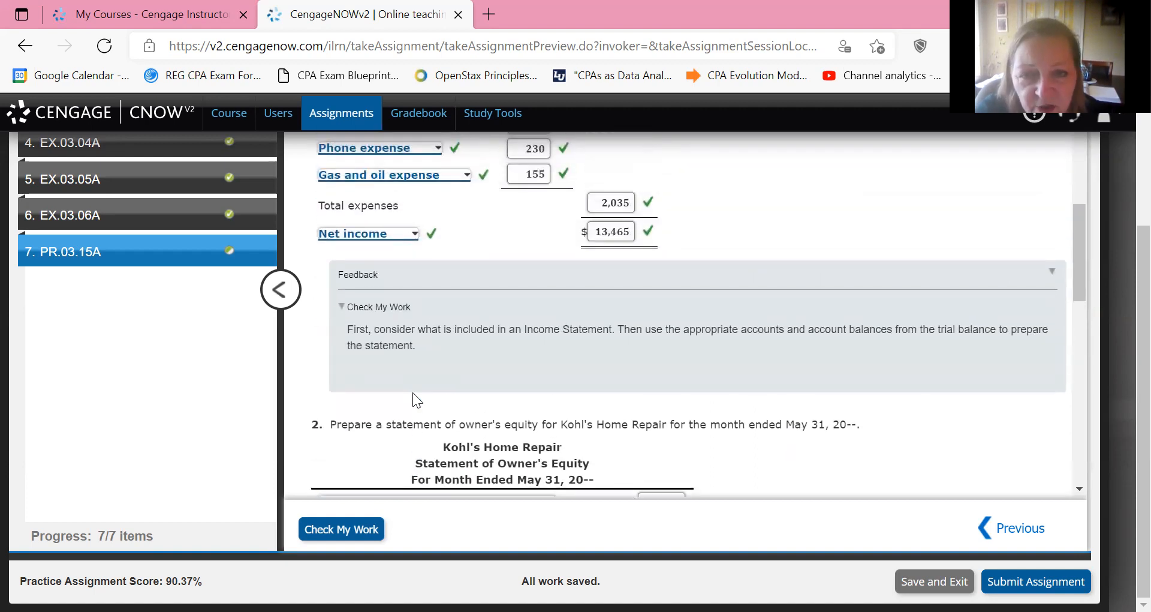
scroll(413, 392, down, 4)
key(Tab)
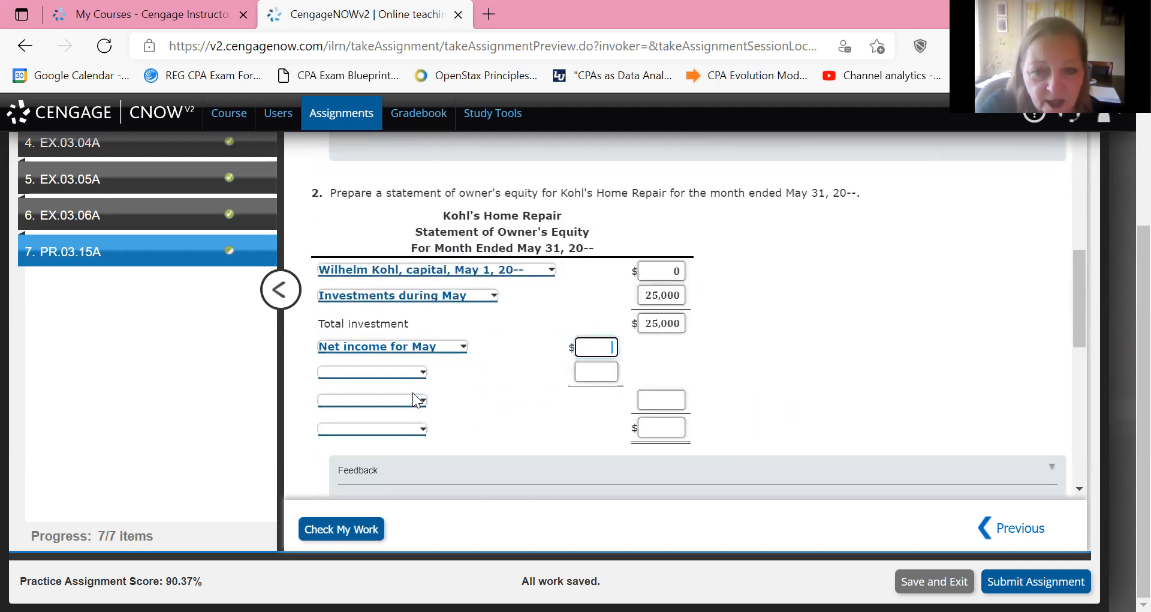
text(13465)
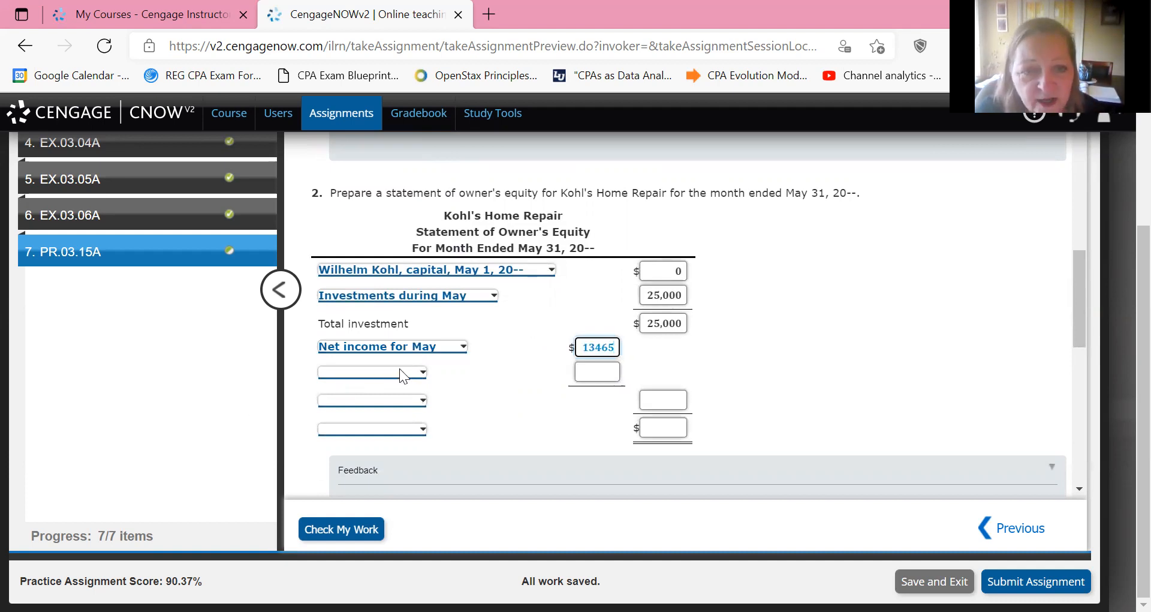
Label the line below Net income for May as Less withdrawals for May.
click(400, 370)
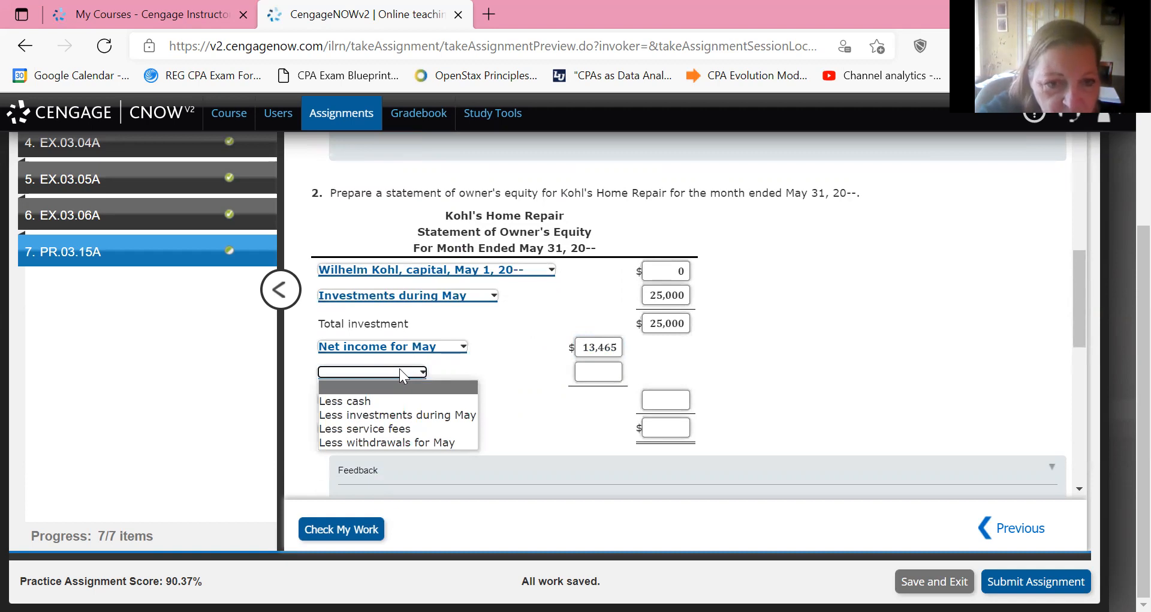
key(Down)
key(Down)
key(Down)
key(Return)
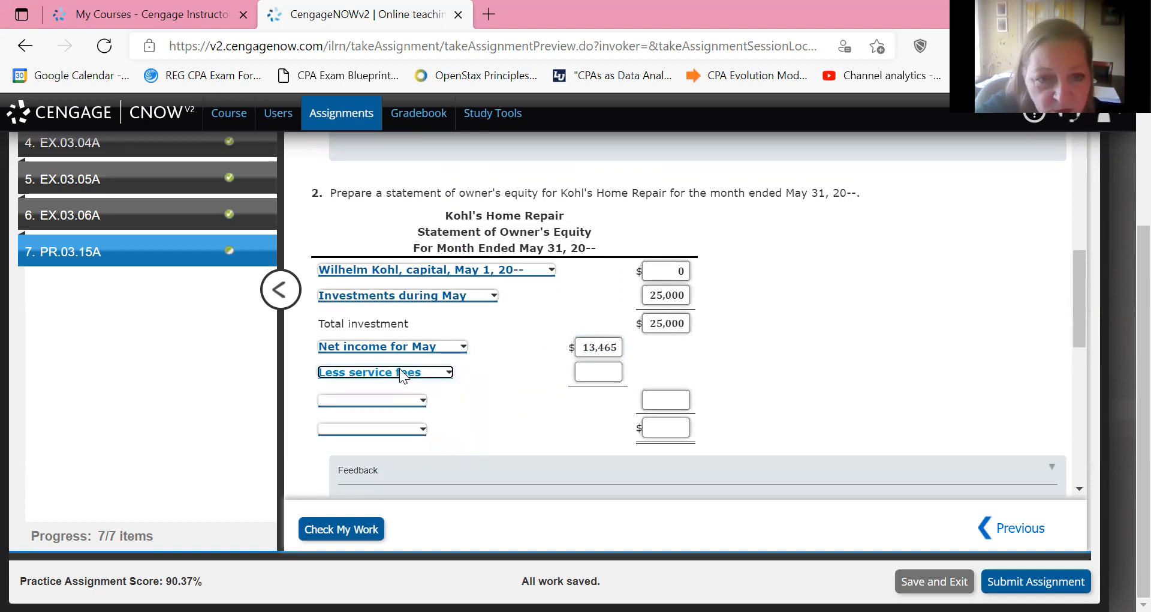
click(400, 368)
key(Down)
key(Return)
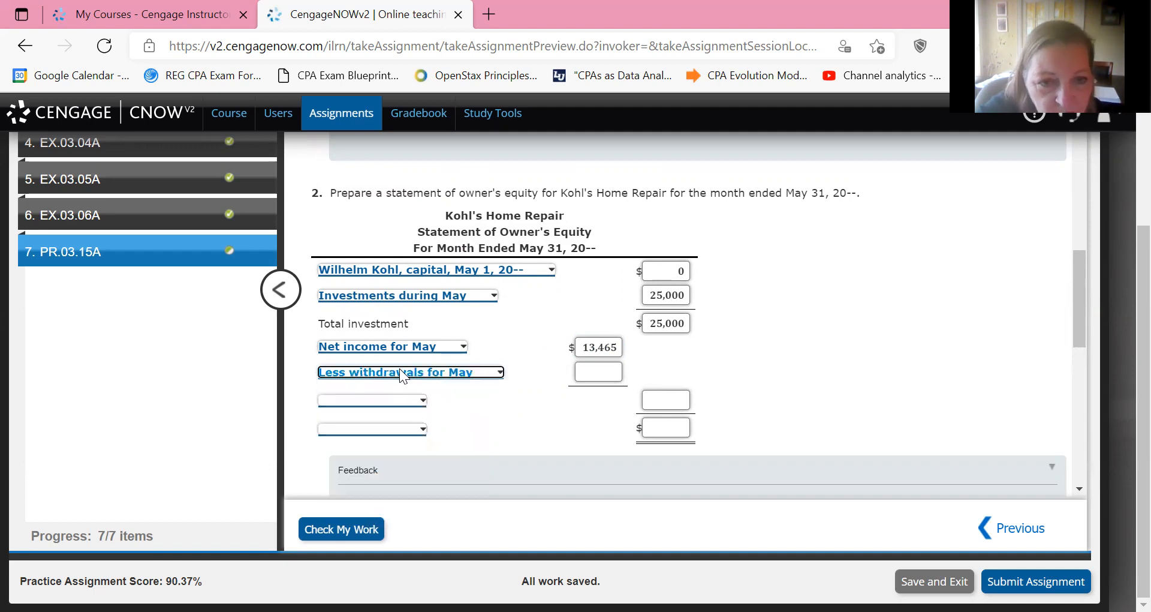
Look up the owner's drawing balance in the trial balance and enter 2,900 as the withdrawals for May.
scroll(399, 369, up, 4)
scroll(399, 368, up, 10)
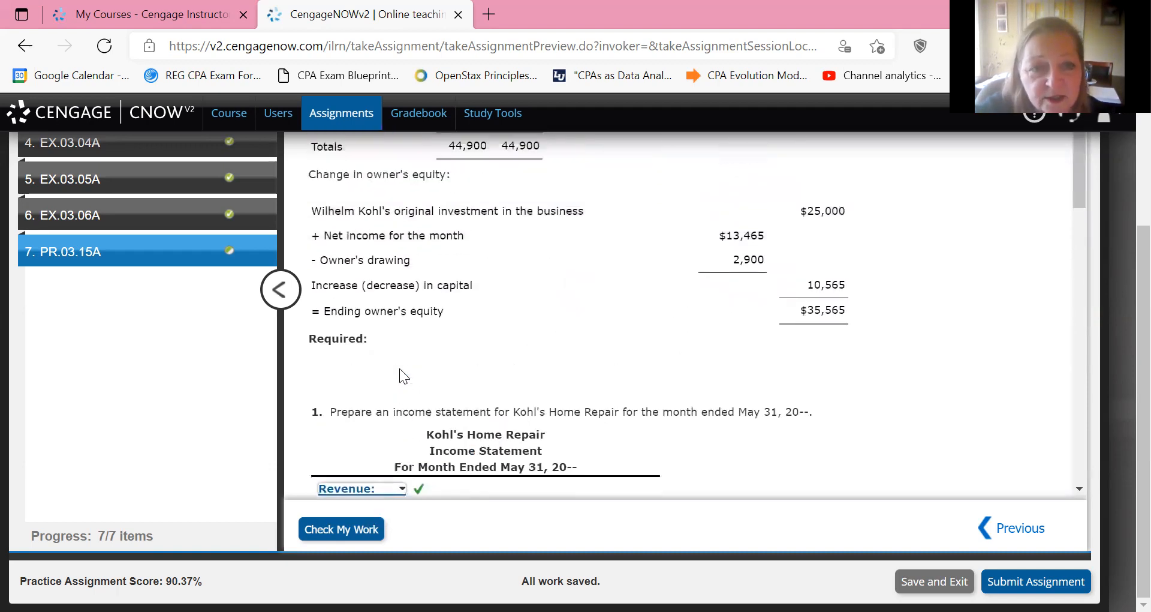
scroll(400, 369, up, 3)
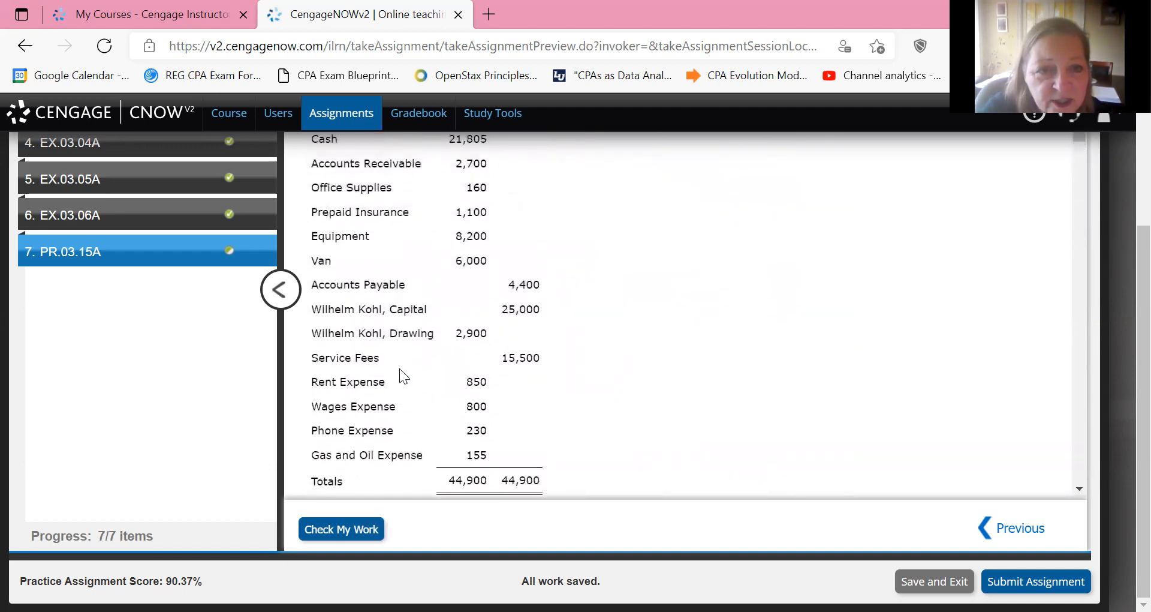
scroll(491, 279, down, 3)
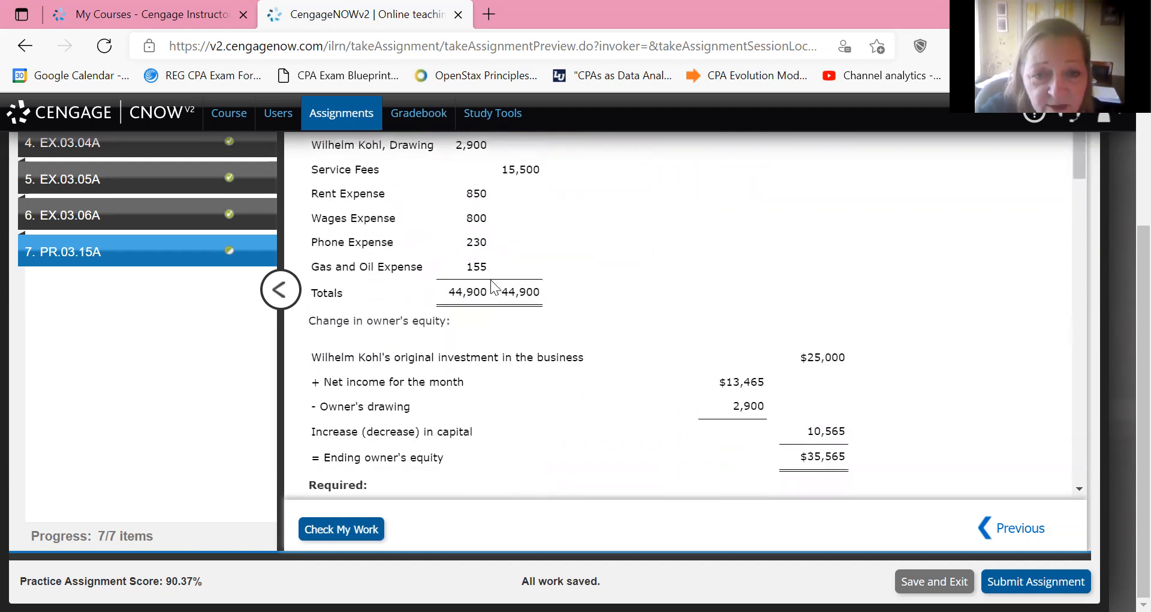
scroll(492, 286, up, 2)
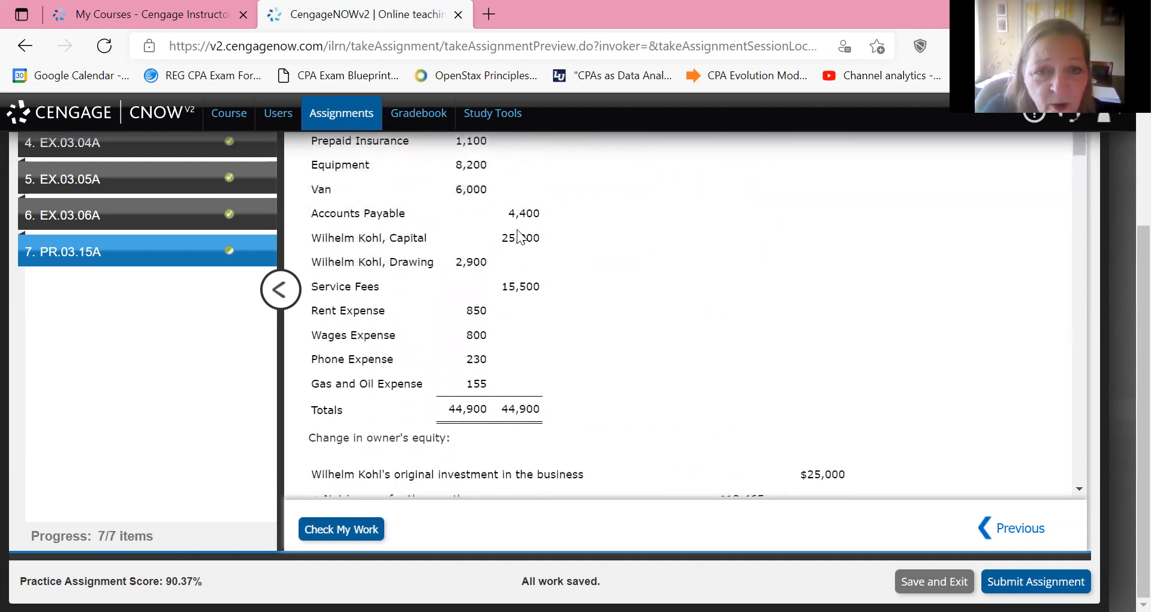
drag(493, 259, 462, 264)
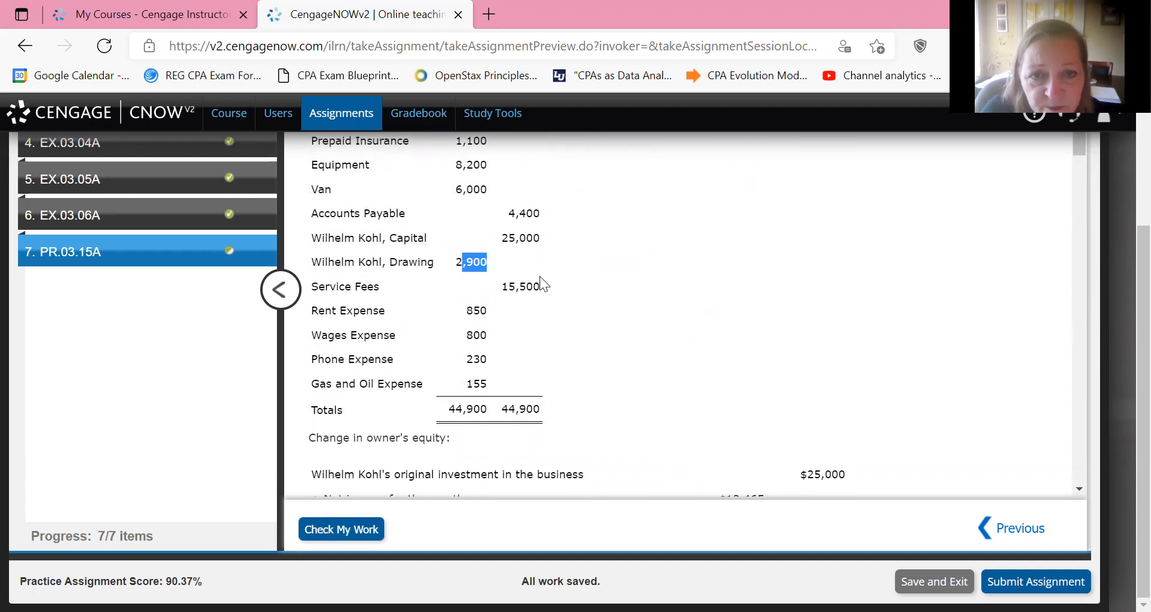
click(445, 262)
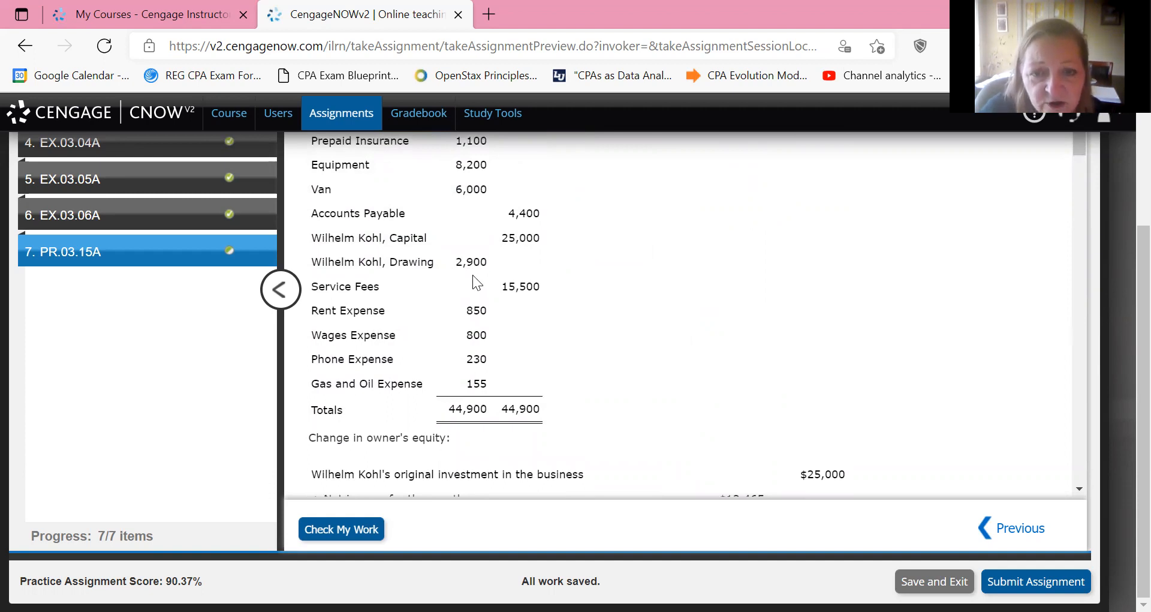
scroll(472, 274, down, 15)
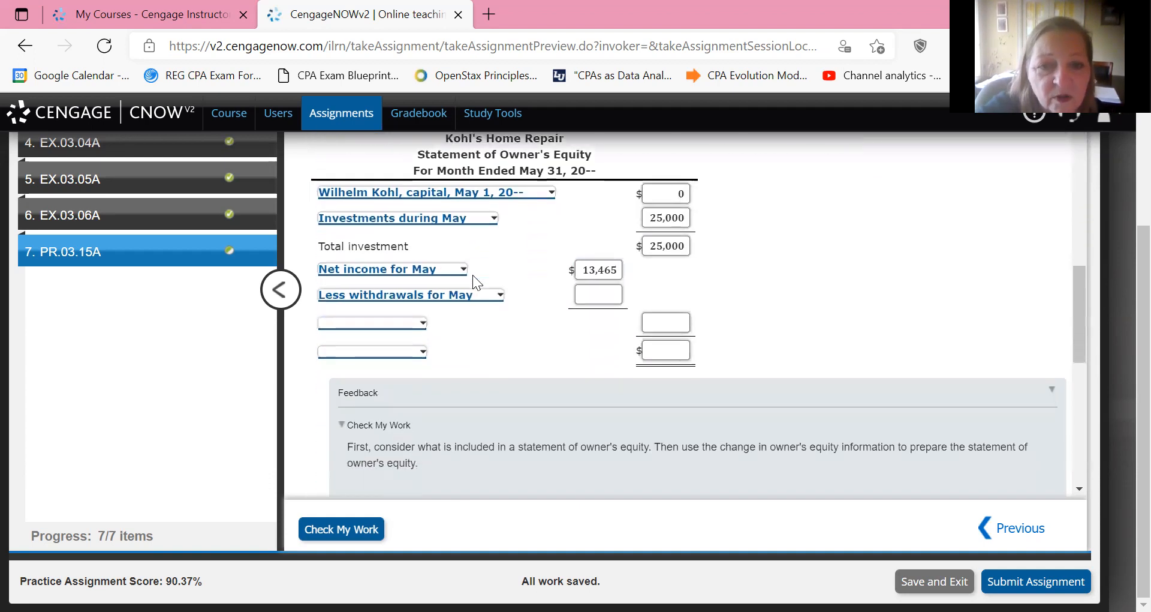
key(Tab)
text(2900)
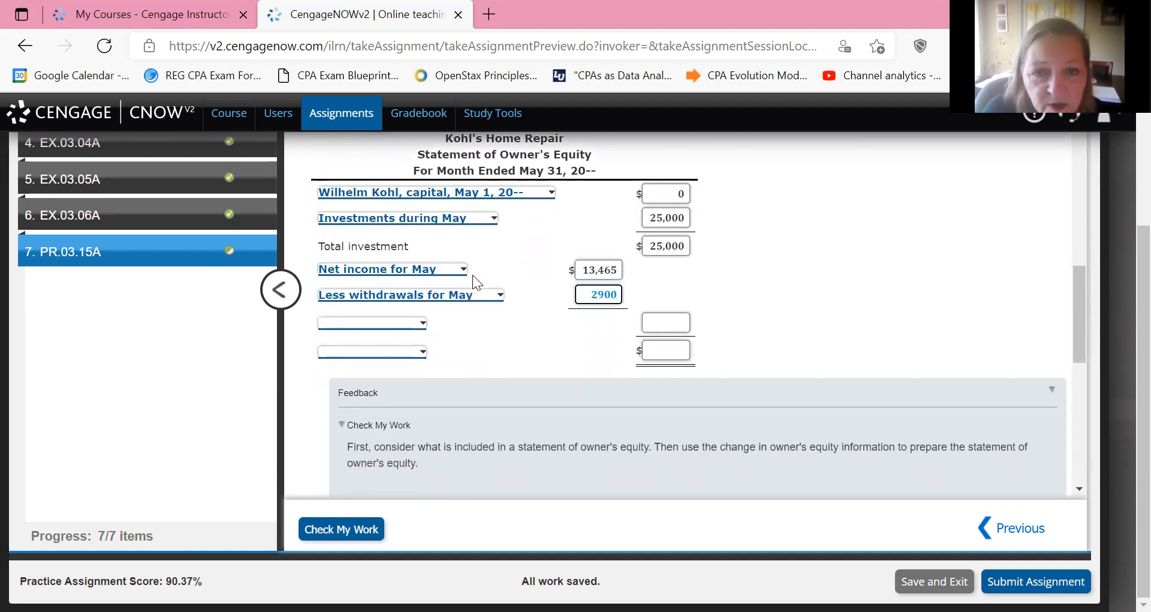
key(Tab)
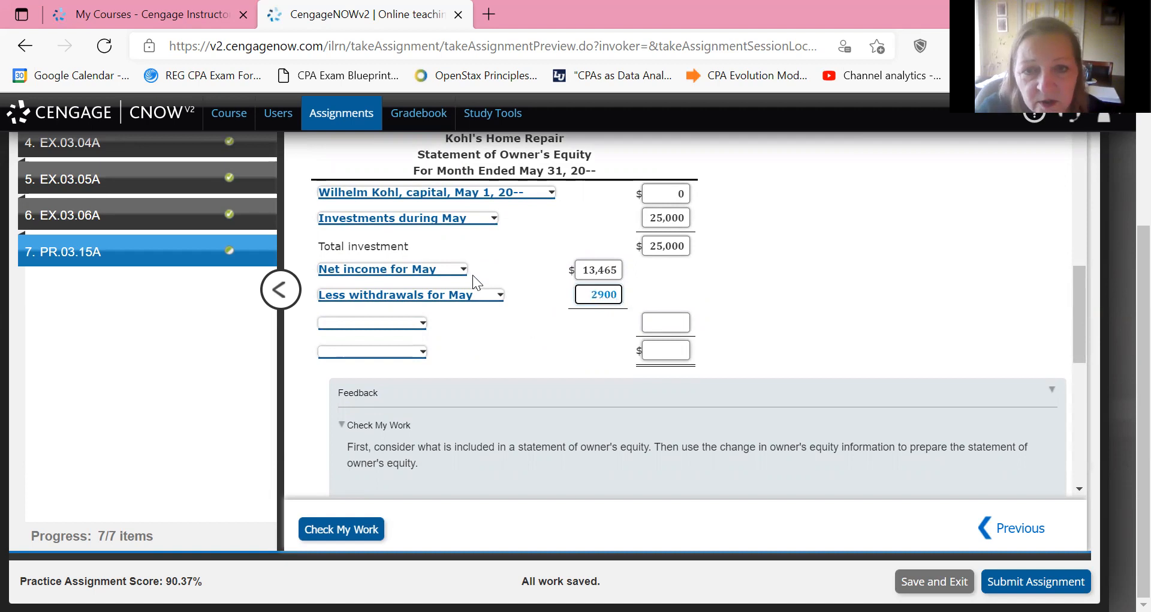
Label the line after withdrawals Increase in capital and enter 10,565 as its amount.
click(367, 323)
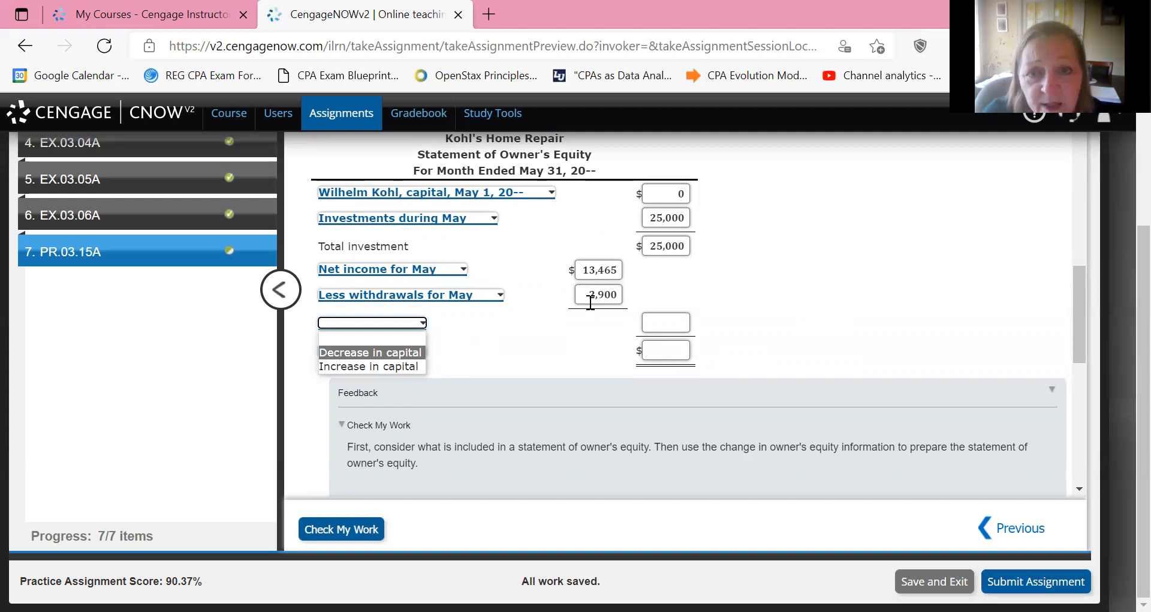
click(400, 365)
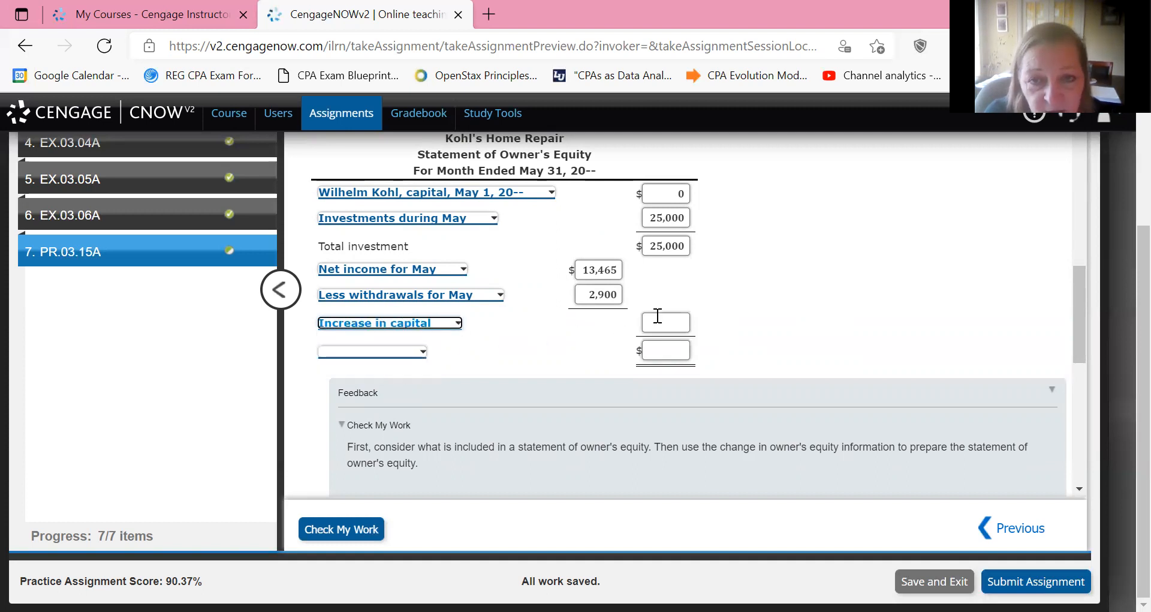
click(658, 316)
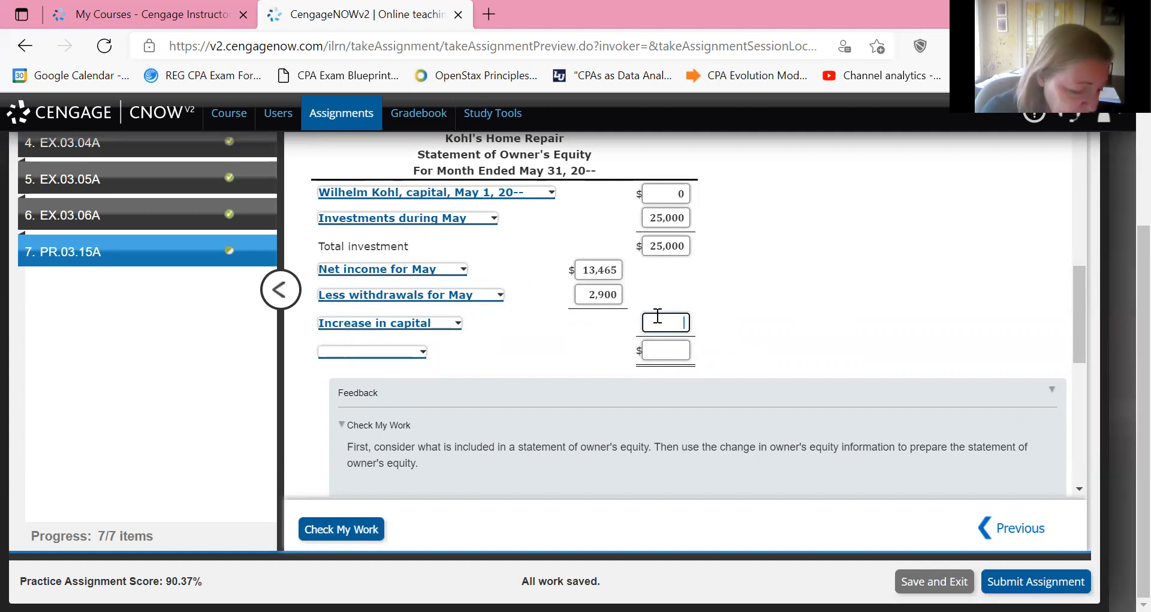
text(1)
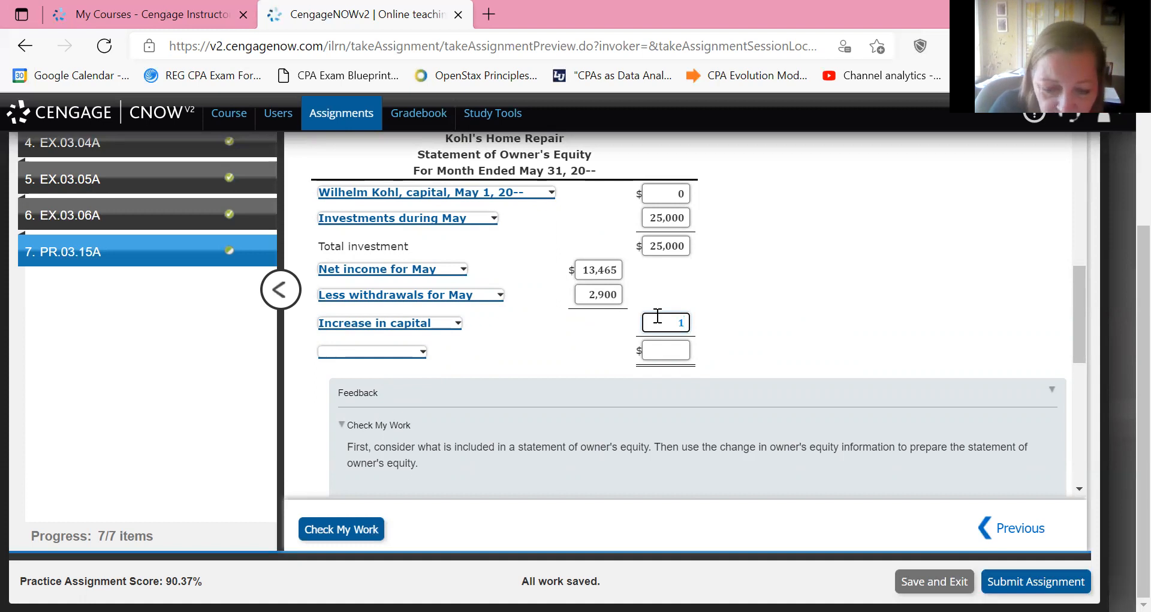
text(0)
text(565)
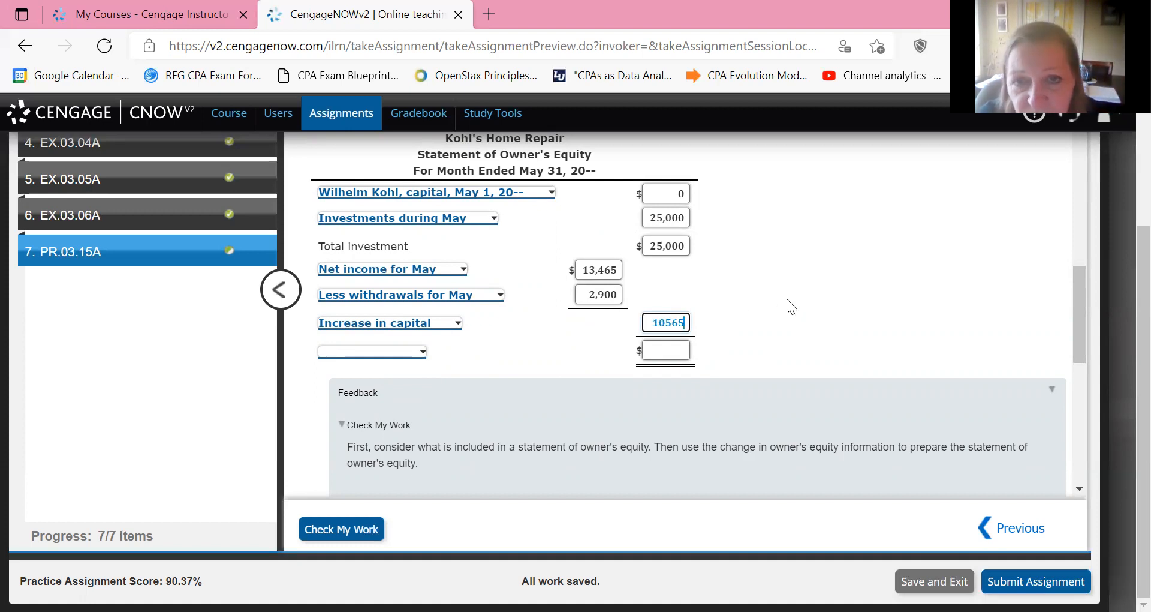
click(786, 298)
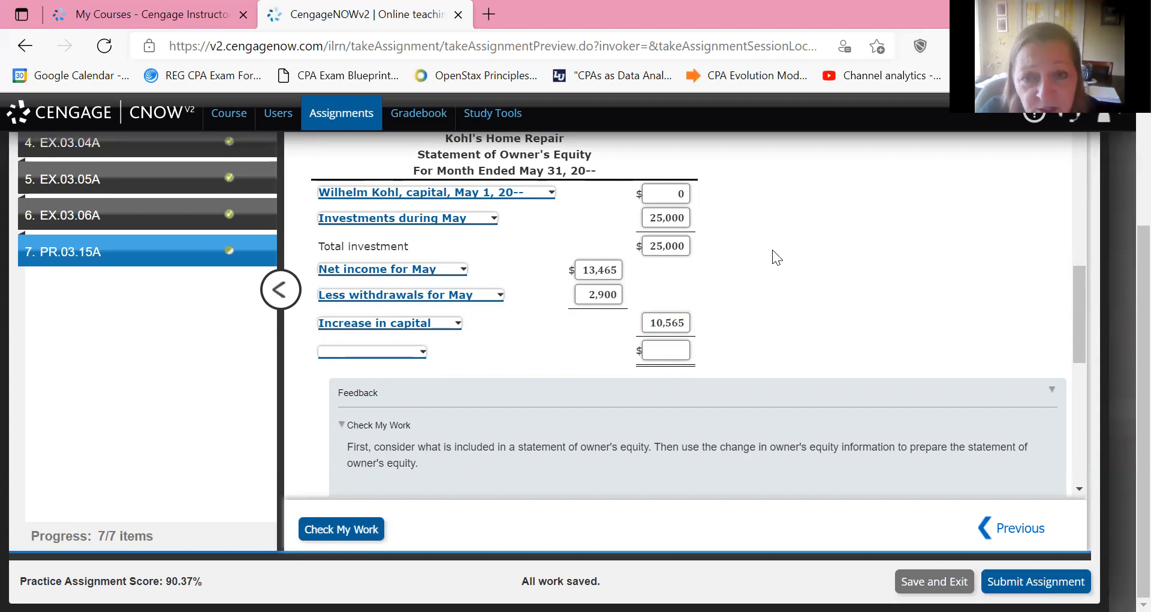
Enter 35,565 on the last line of the statement of owner's equity and label it as the owner's capital, May 31, 20--.
click(653, 345)
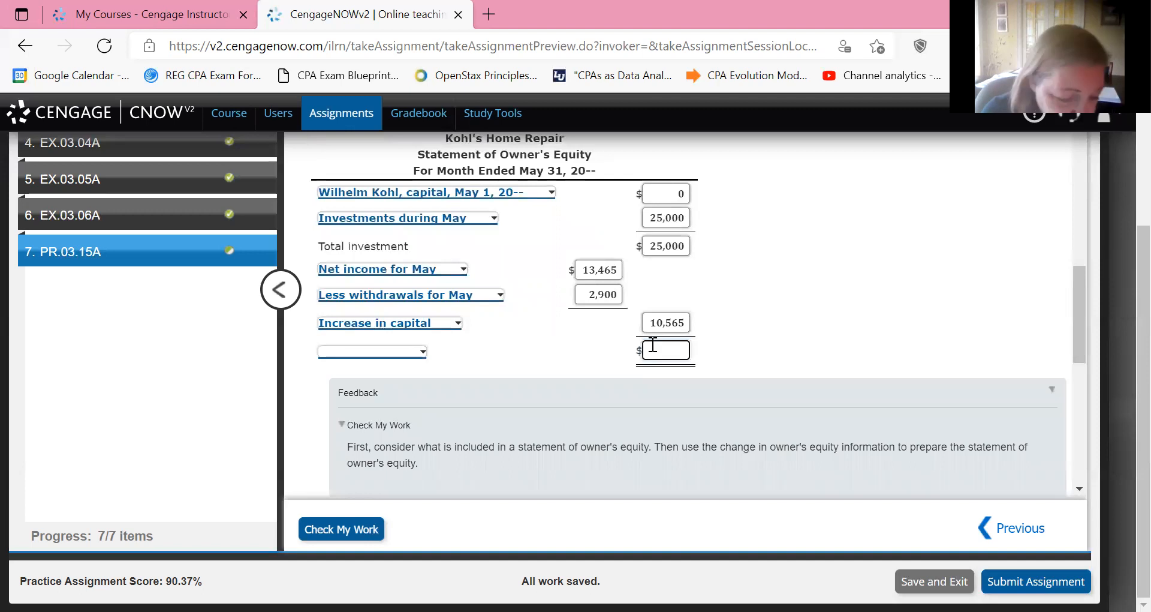
text(35)
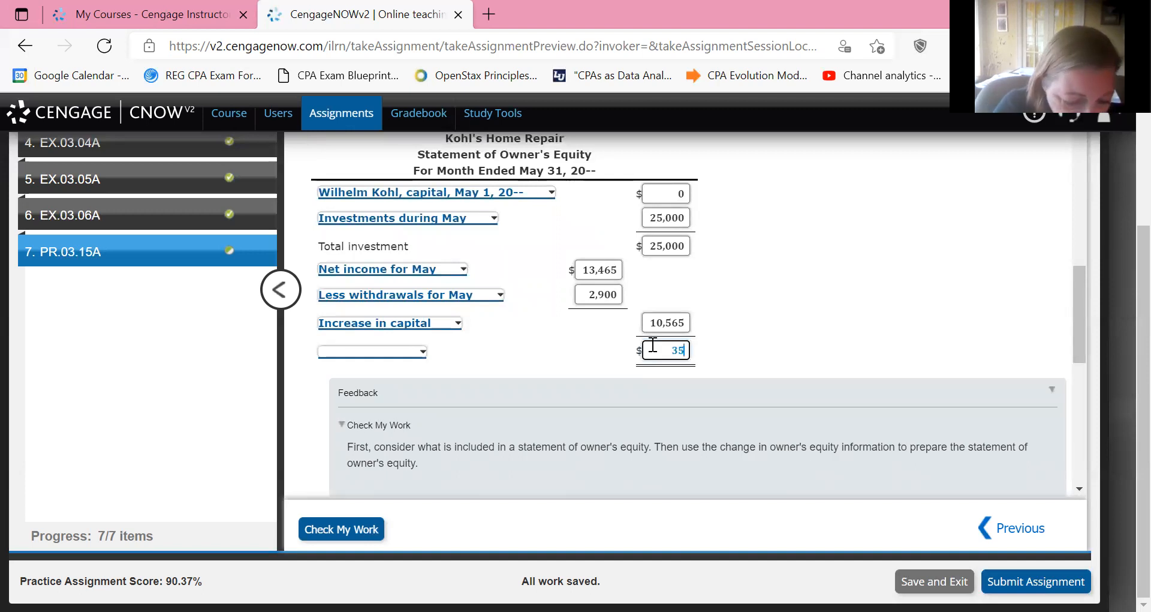
text(6)
key(BackSpace)
text(565)
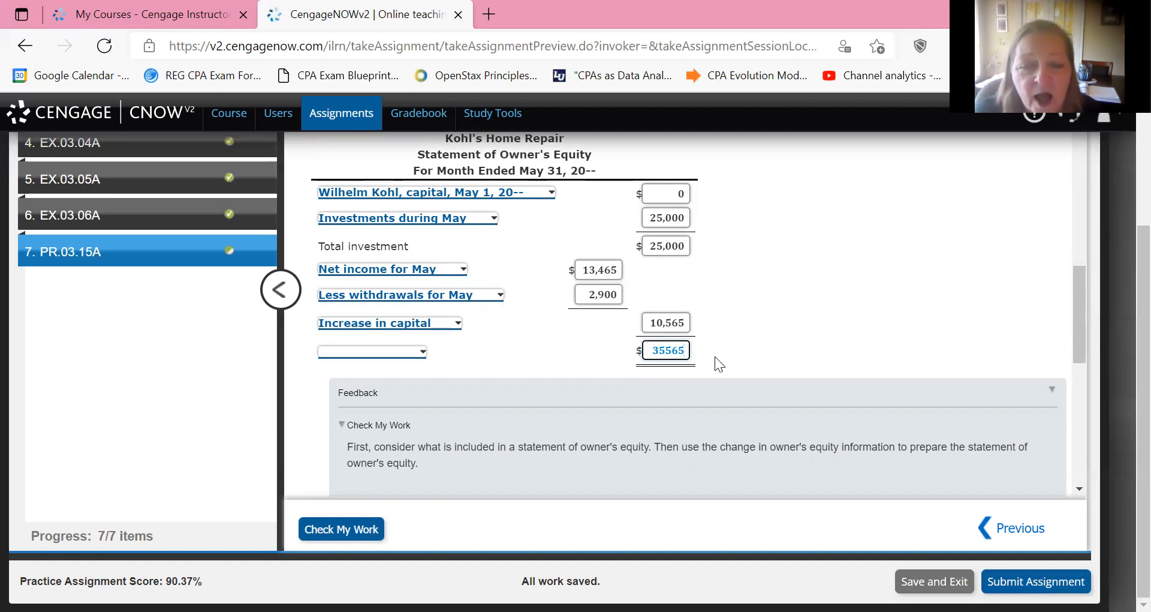
click(363, 352)
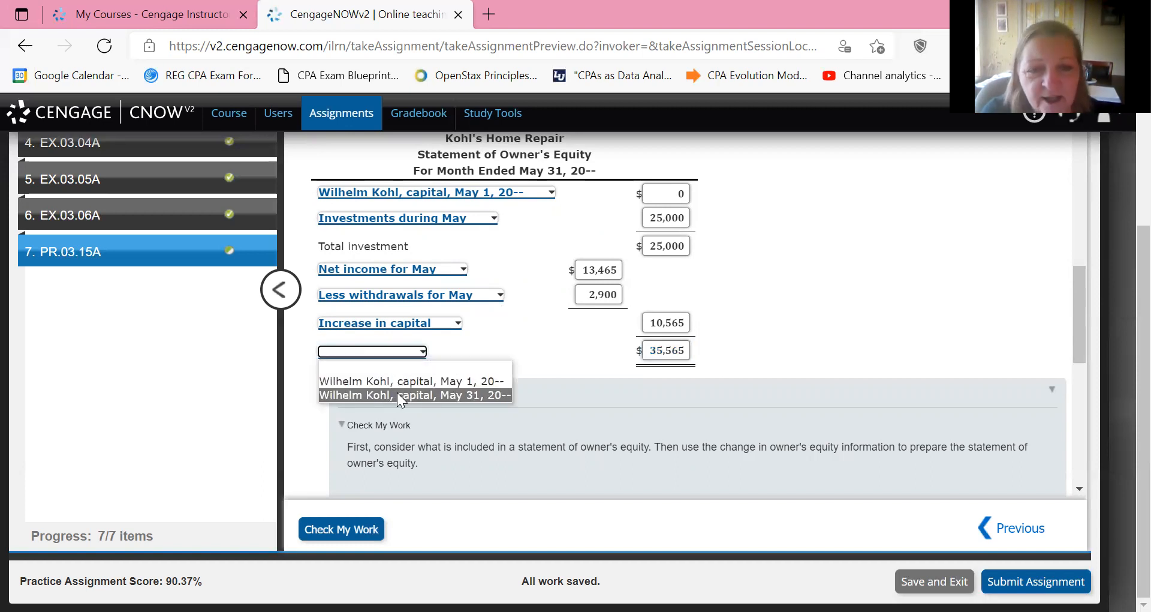
click(397, 395)
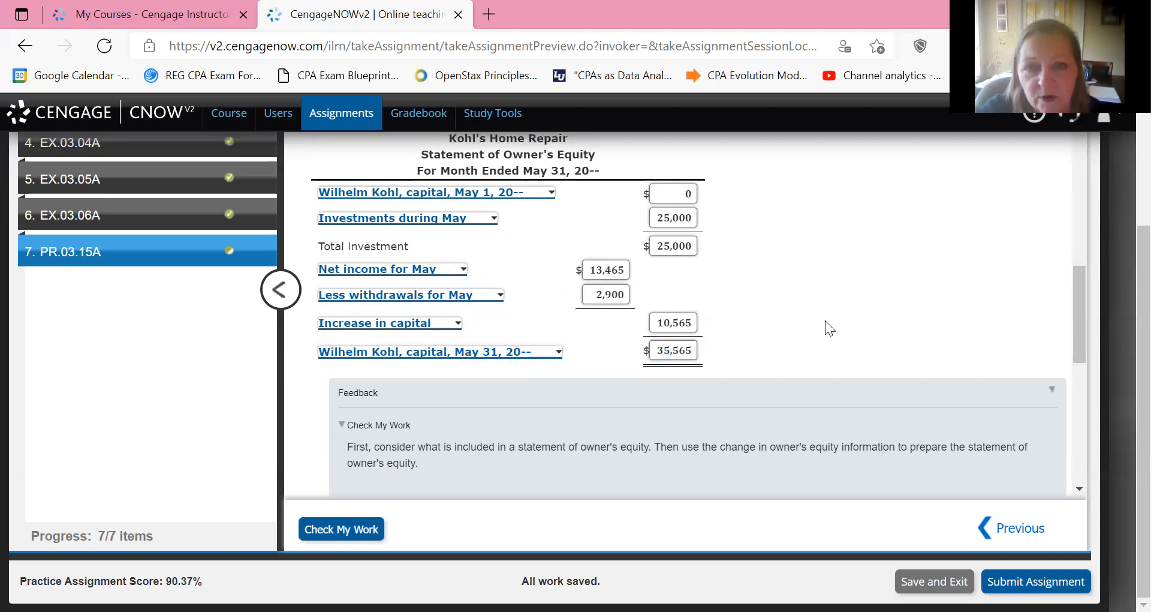
Check the work and review the marks on the completed statement of owner's equity.
scroll(826, 320, down, 5)
scroll(825, 320, down, 4)
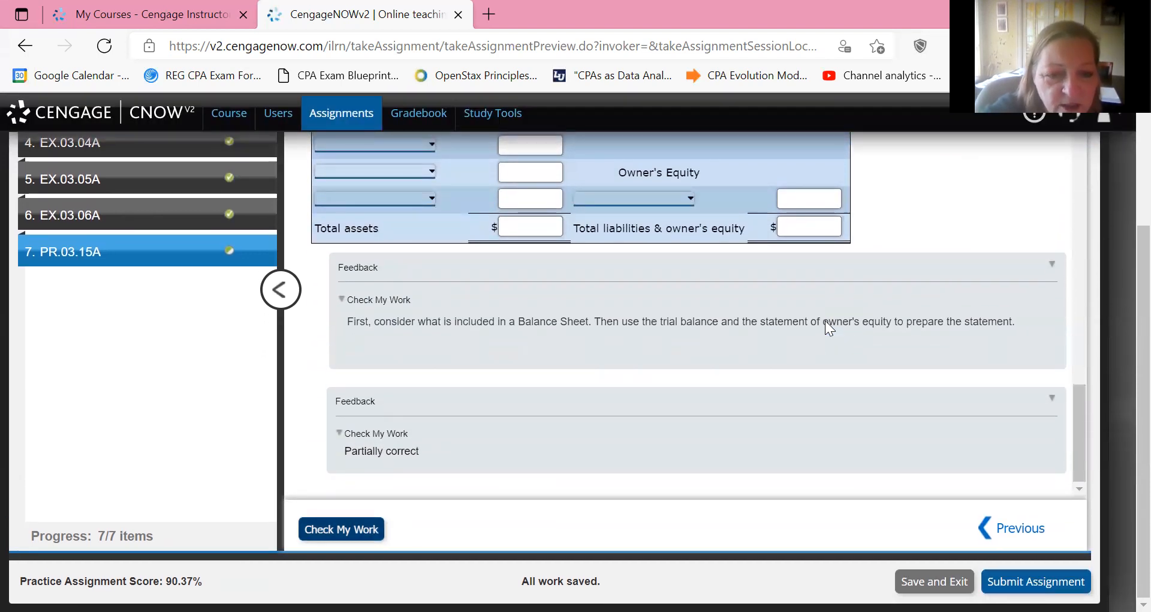
click(342, 529)
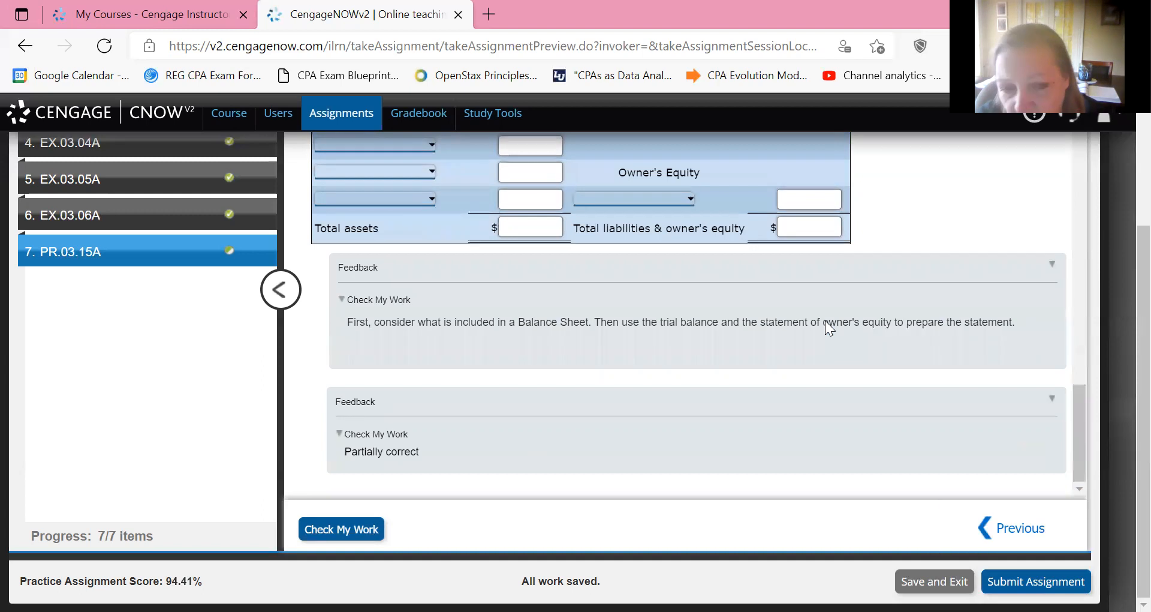
scroll(825, 321, up, 10)
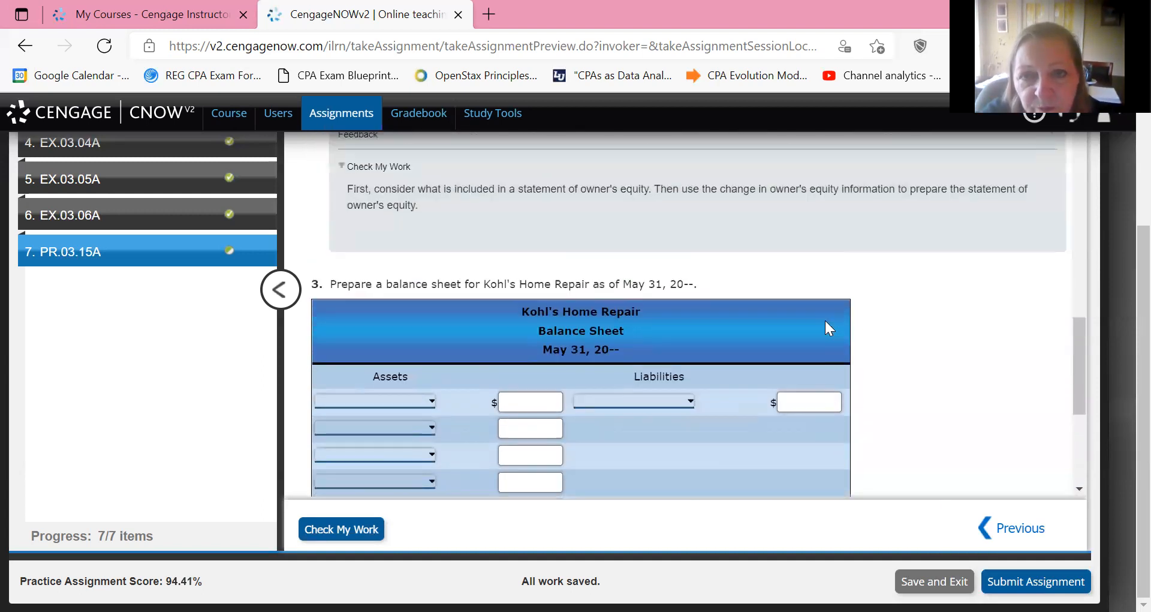
scroll(825, 320, up, 2)
scroll(825, 321, down, 2)
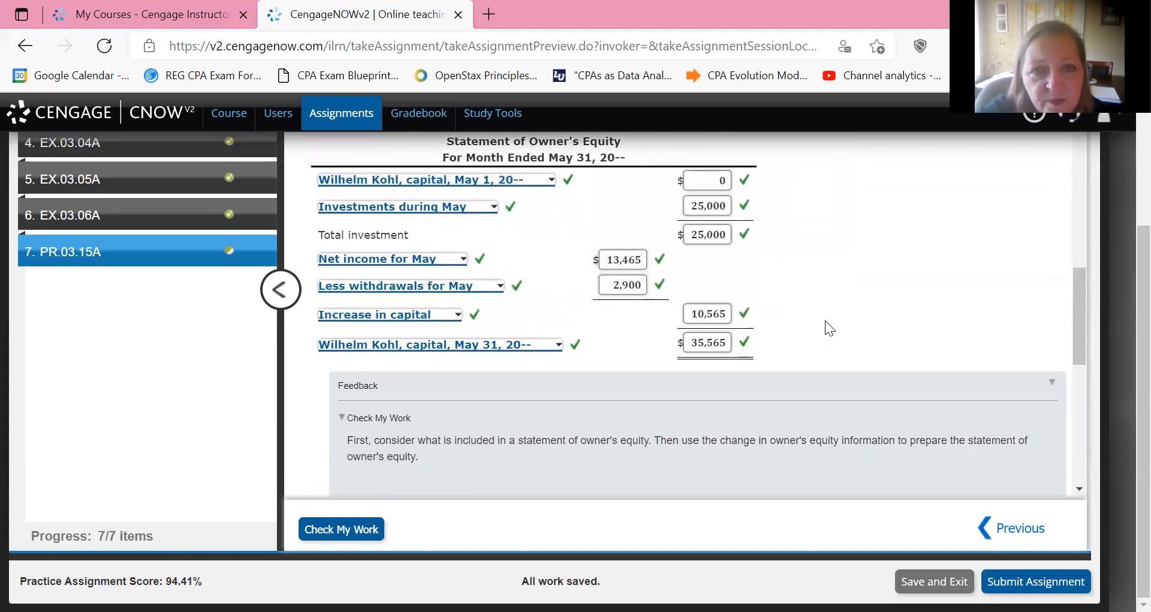
scroll(825, 321, up, 2)
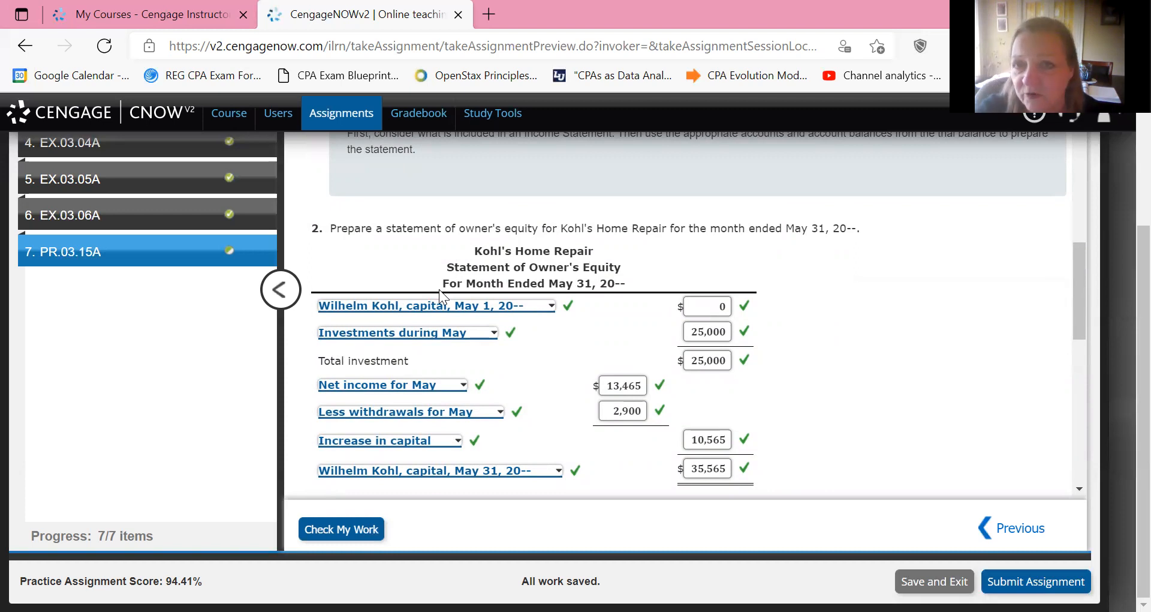
scroll(439, 289, down, 1)
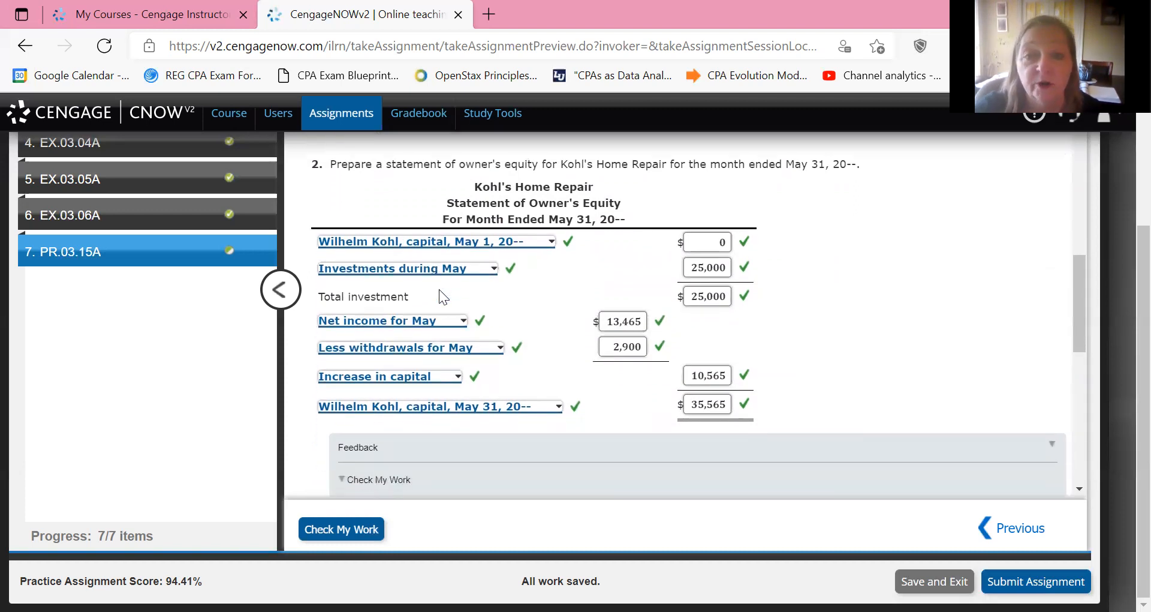
scroll(439, 289, down, 5)
scroll(439, 289, up, 2)
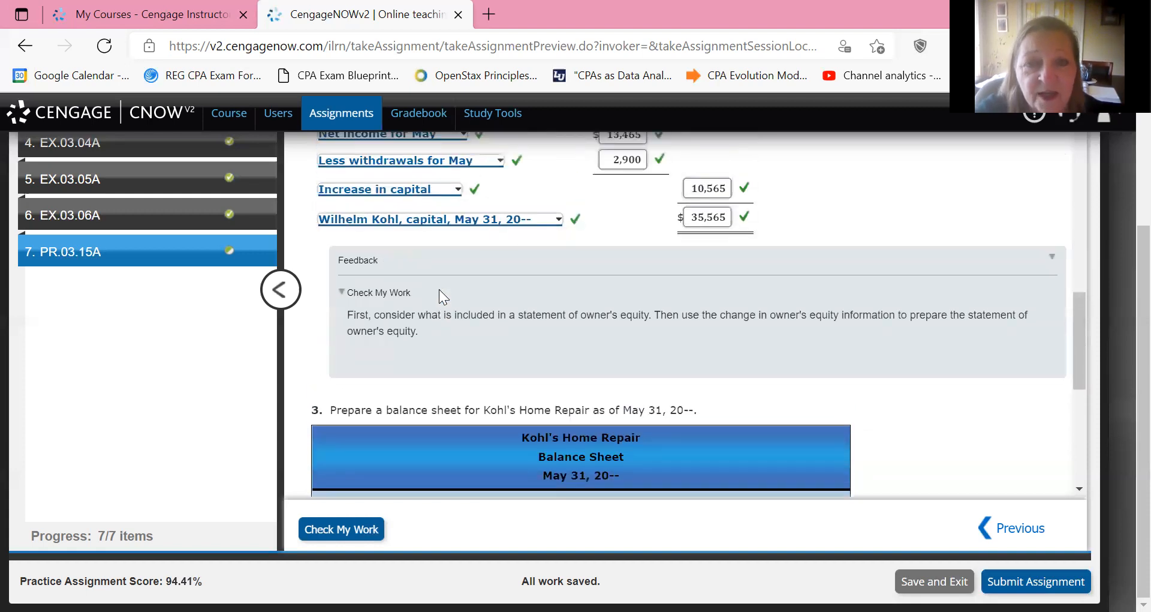
scroll(439, 289, up, 1)
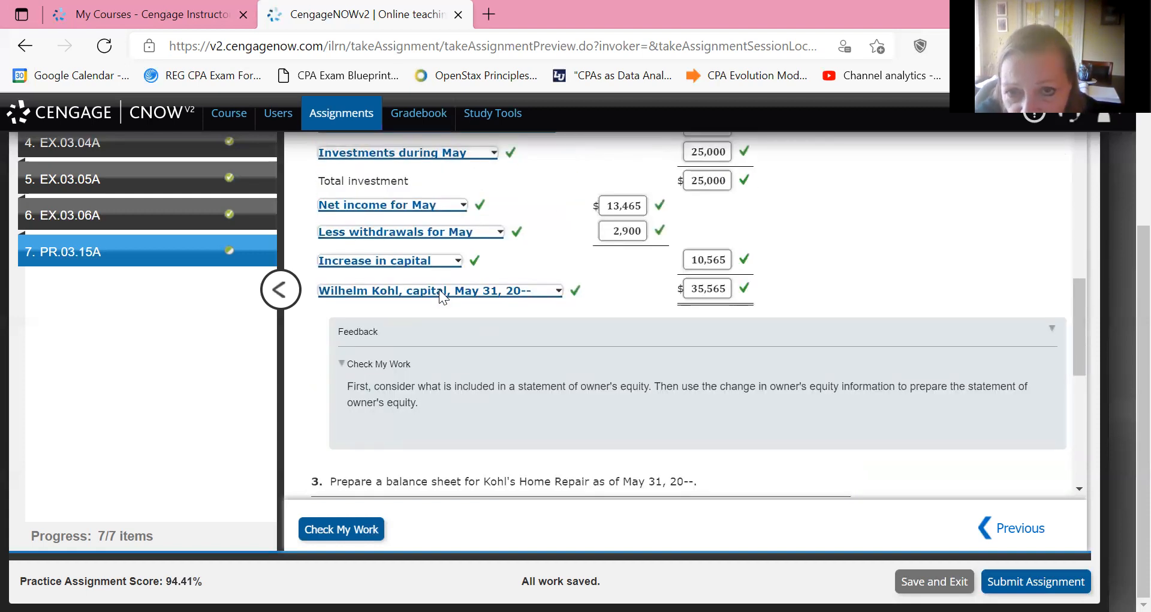
Enter 35,565 under Owner's Equity in the balance sheet and label the line as the owner's capital.
scroll(439, 289, down, 5)
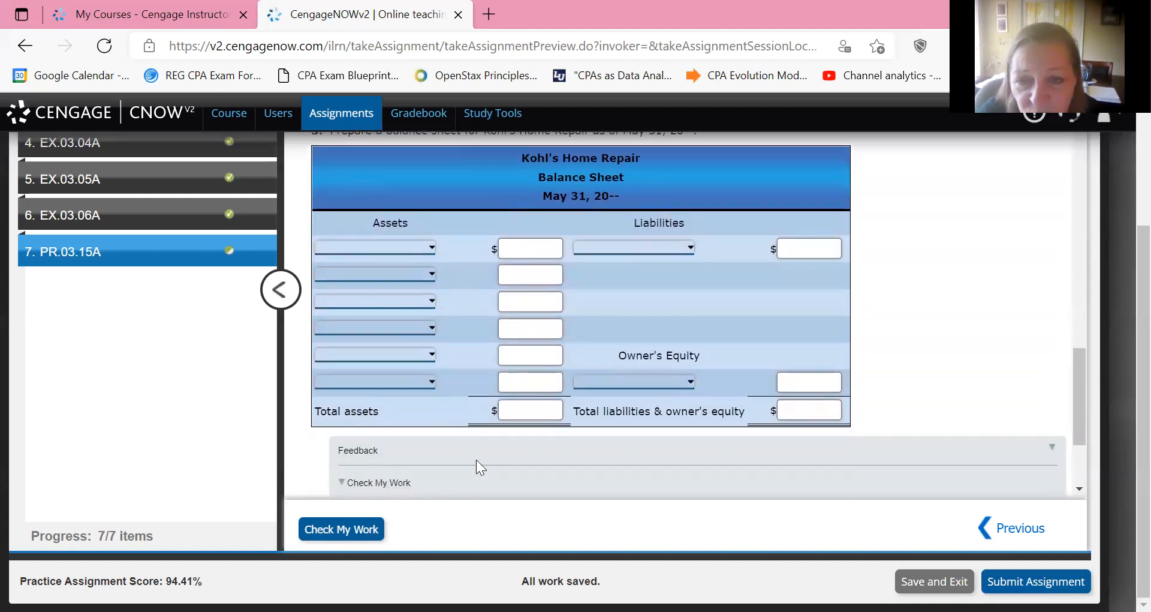
click(825, 382)
text(35565)
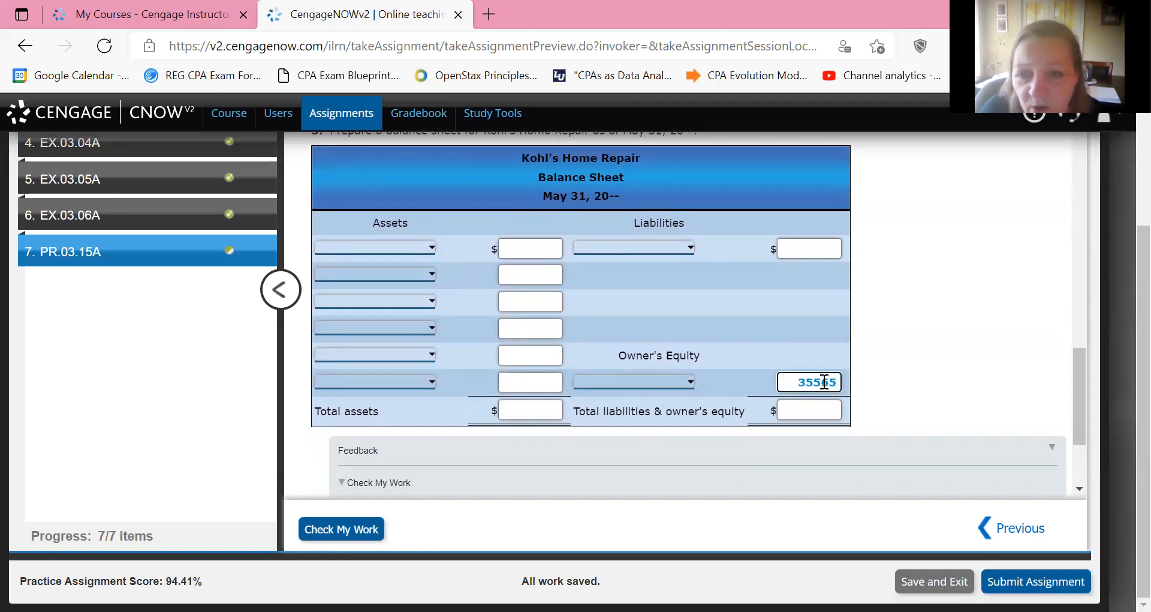
key(shift+Tab)
key(space)
key(w)
key(Return)
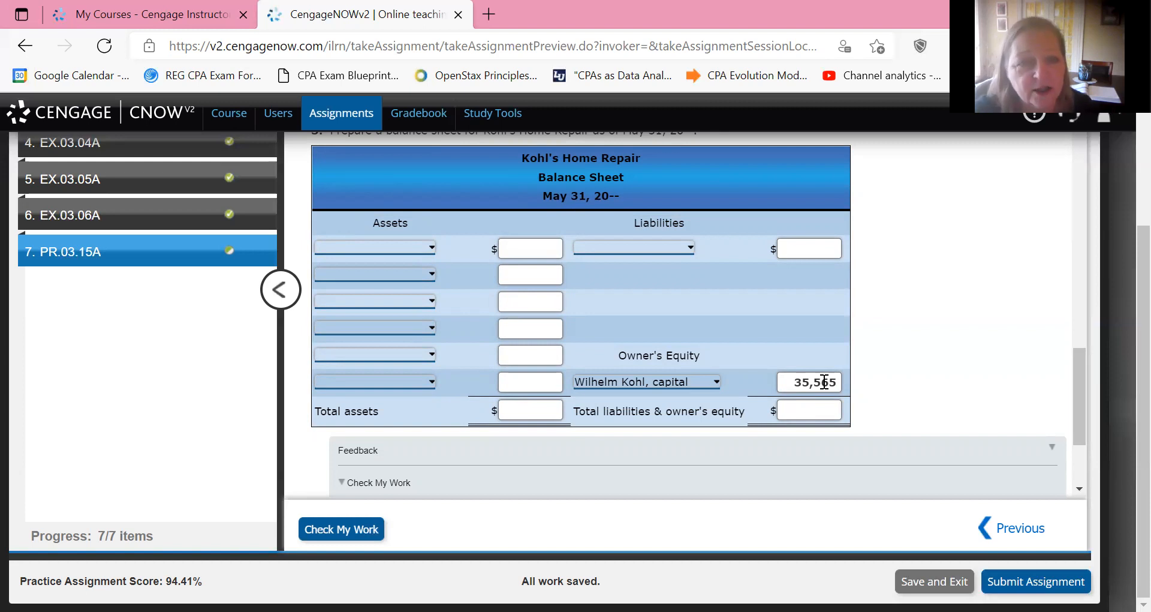
Look up the asset balances in the trial balance and list Cash at 21,805 as the first balance sheet asset.
scroll(825, 382, up, 15)
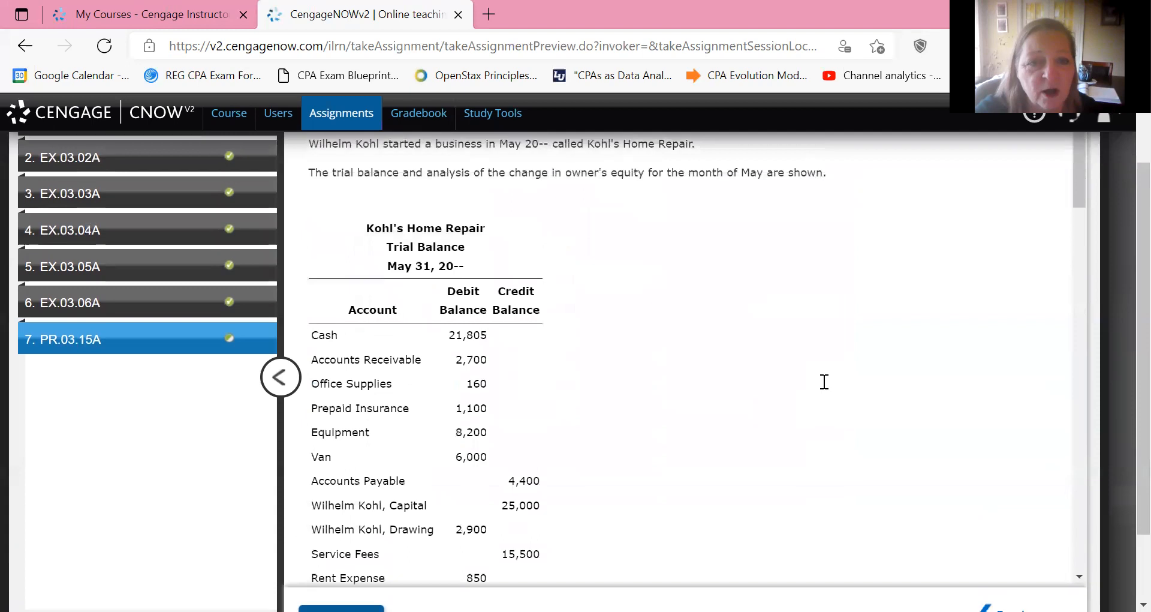
scroll(825, 382, down, 2)
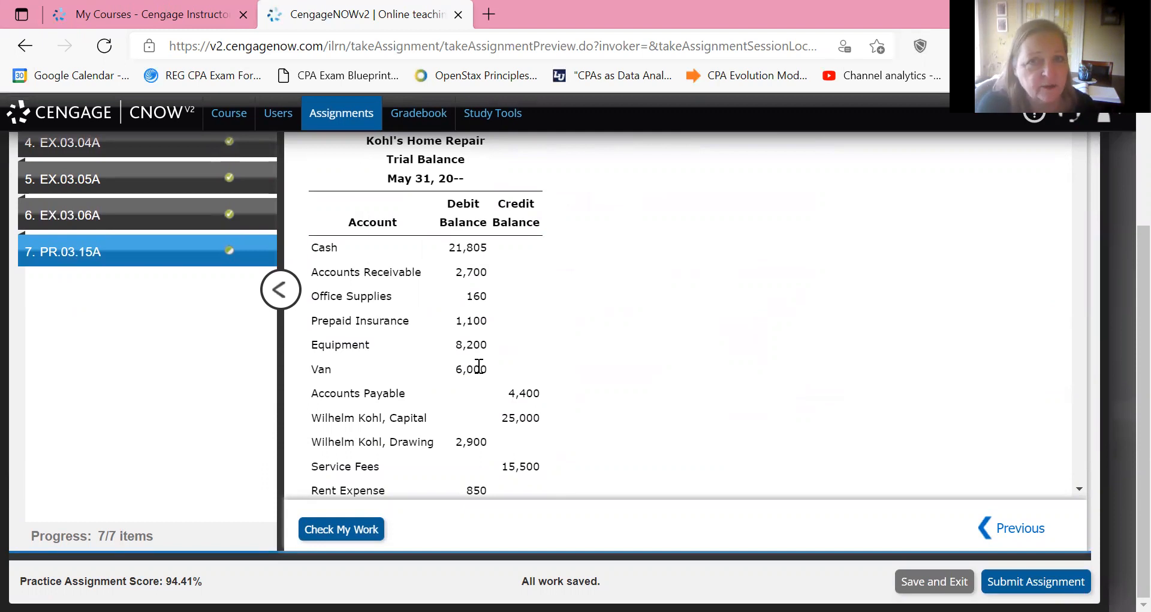
scroll(480, 366, down, 20)
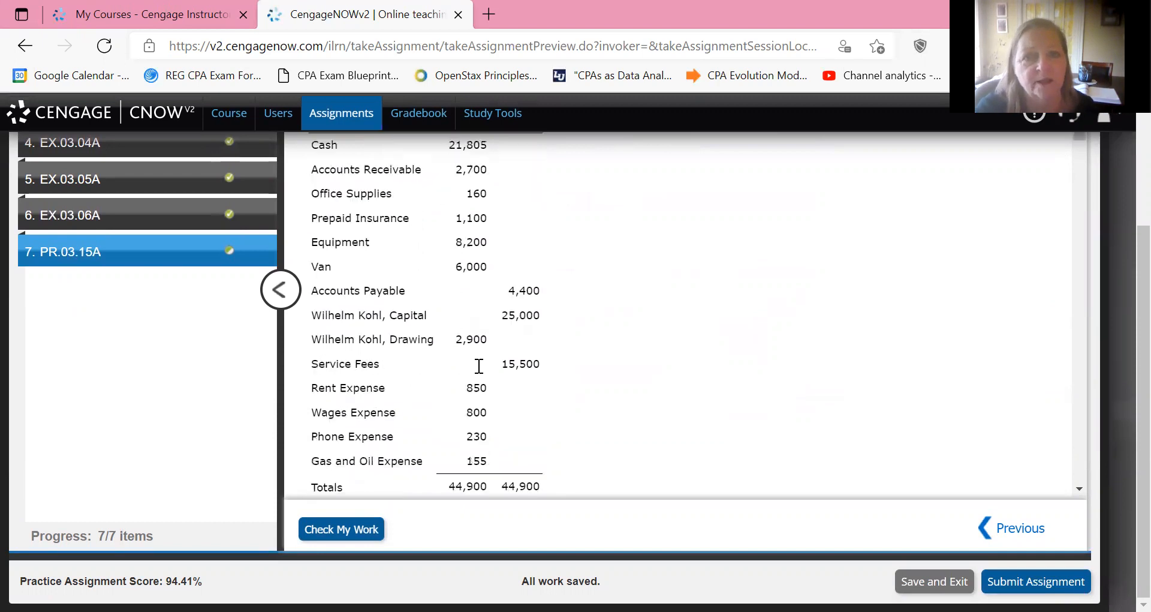
scroll(480, 366, down, 8)
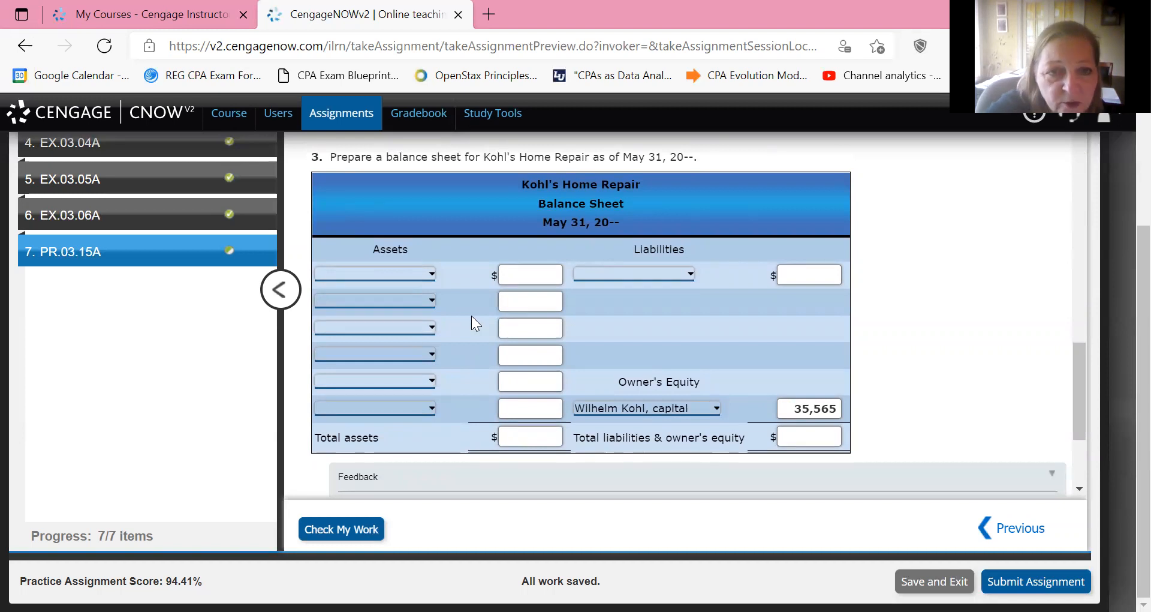
key(Tab)
key(alt+Down)
key(c)
key(Return)
key(Tab)
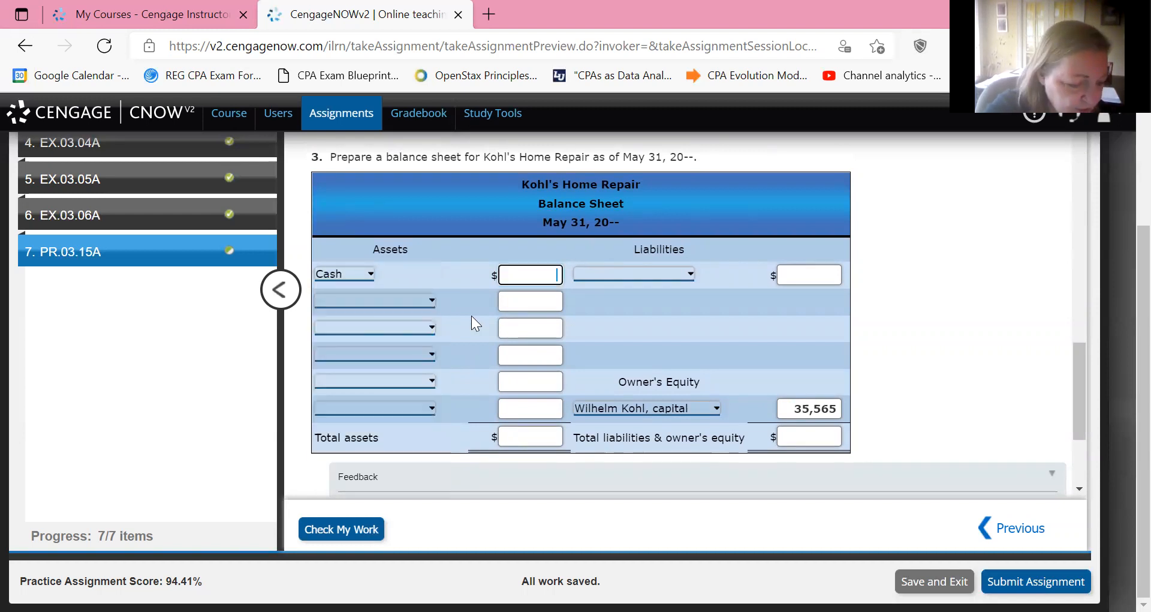
text(218)
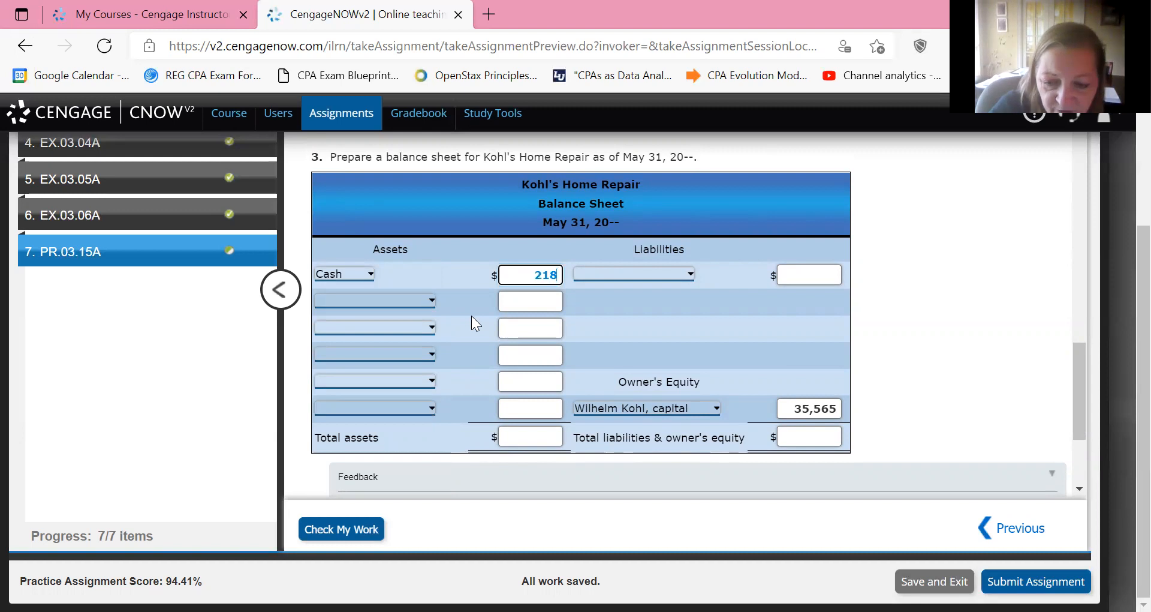
text(05)
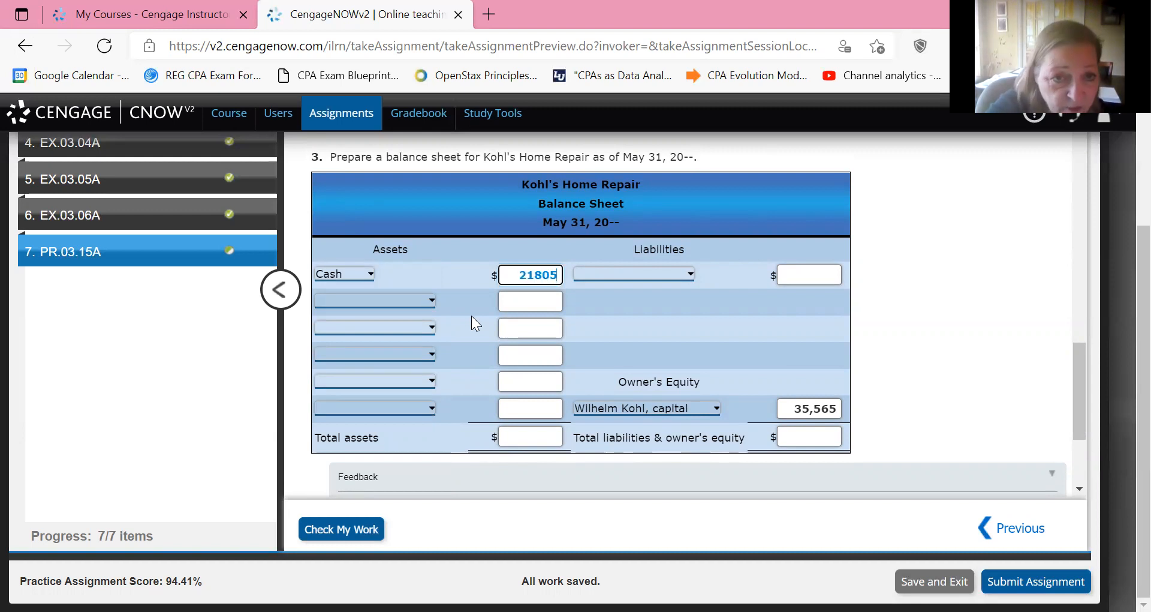
List Accounts receivable at 2,700 as the second asset in the balance sheet.
key(Tab)
key(alt+Down)
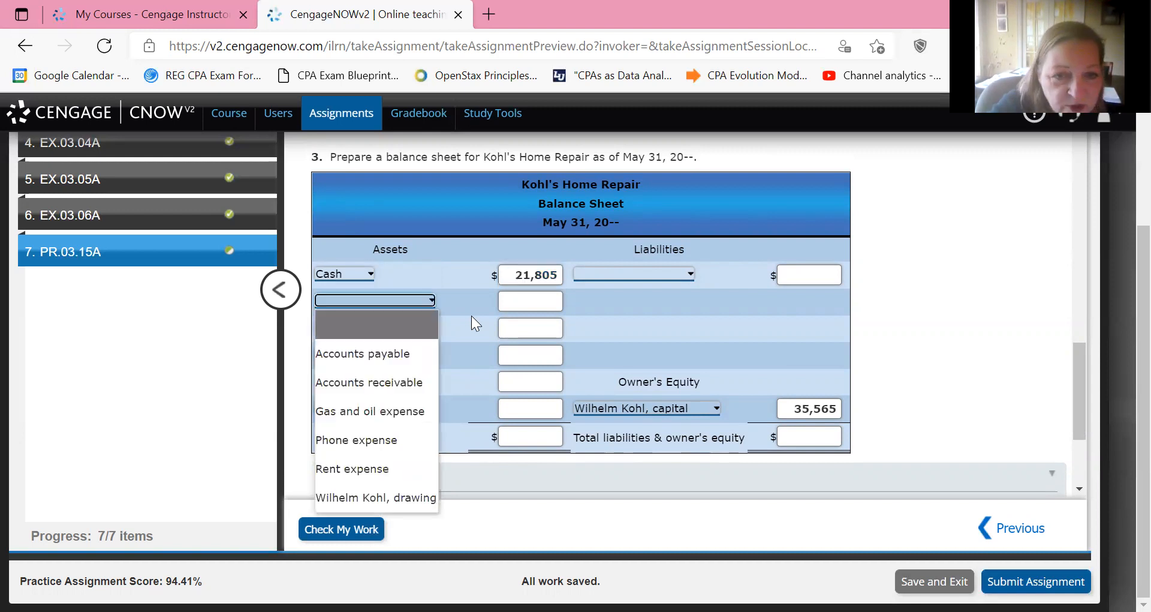
key(Down)
key(Down)
key(Tab)
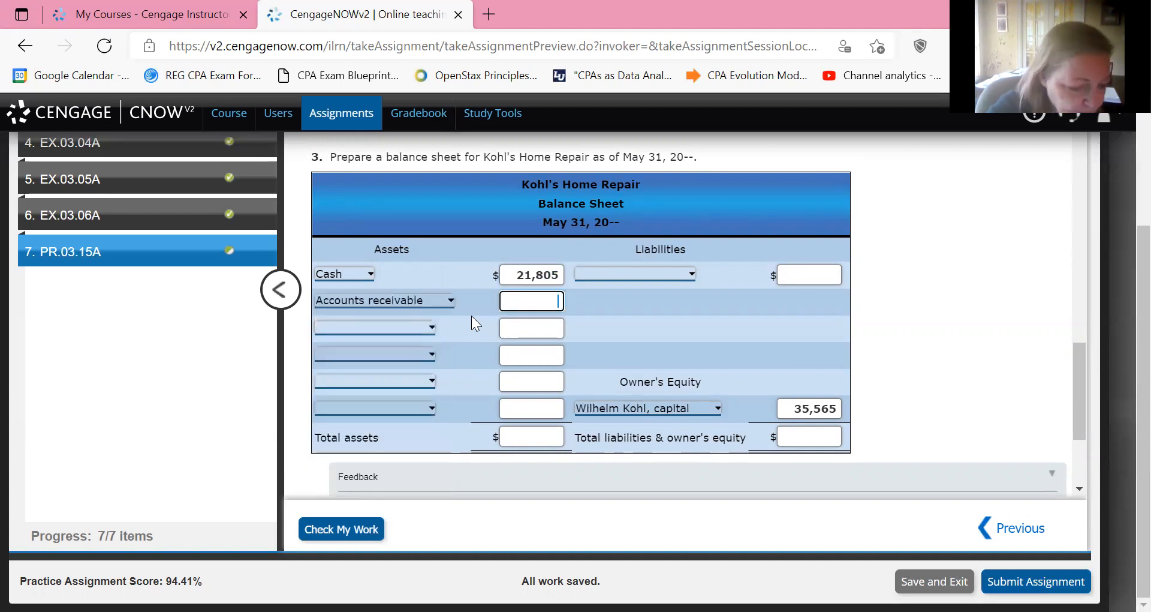
text(2700)
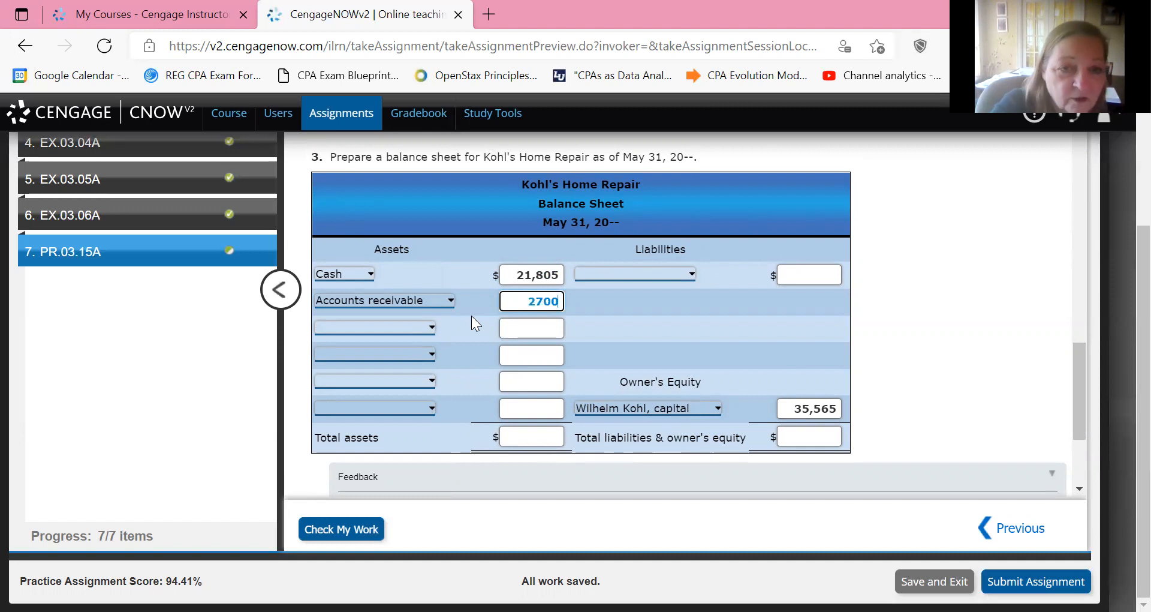
List Office supplies at 160 on the asset line below Accounts receivable.
key(Tab)
key(alt+Down)
key(Down)
key(Down)
key(Down)
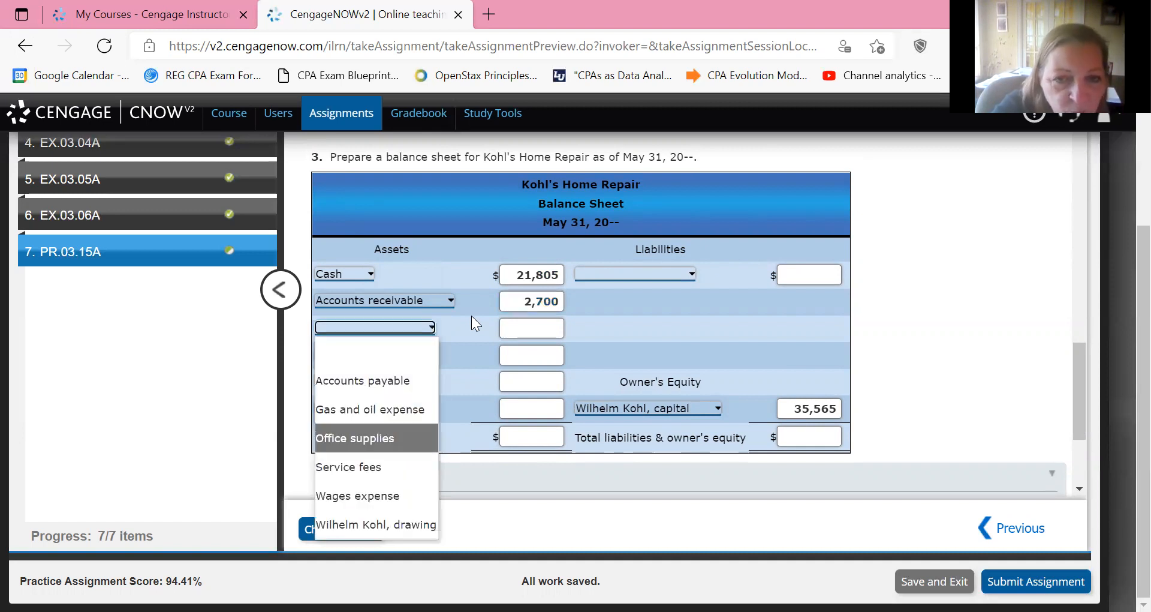
key(Tab)
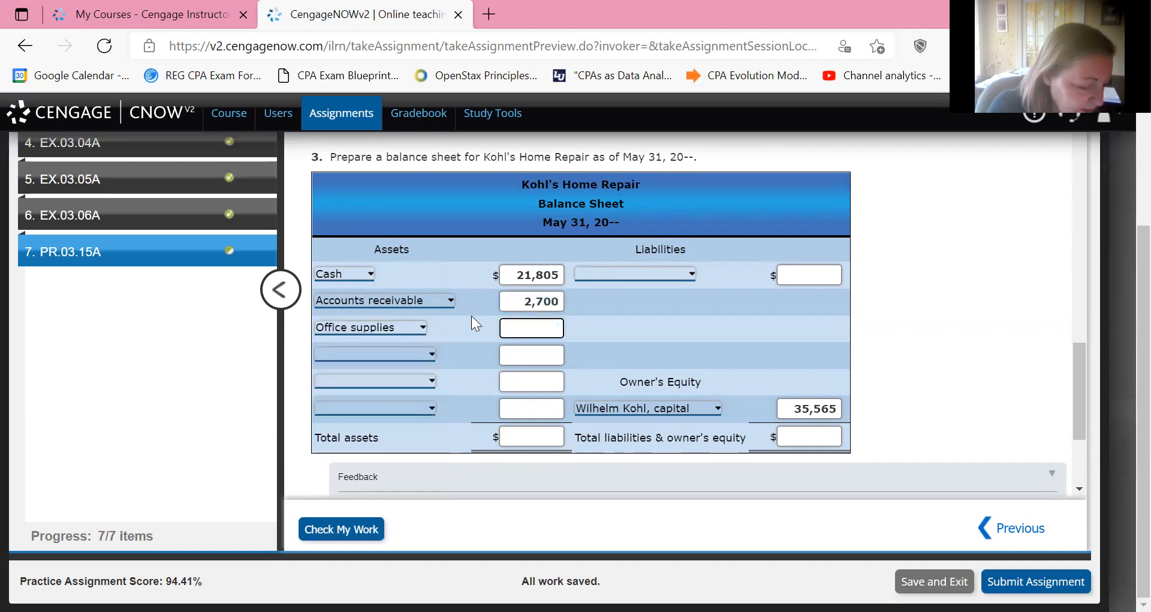
text(160)
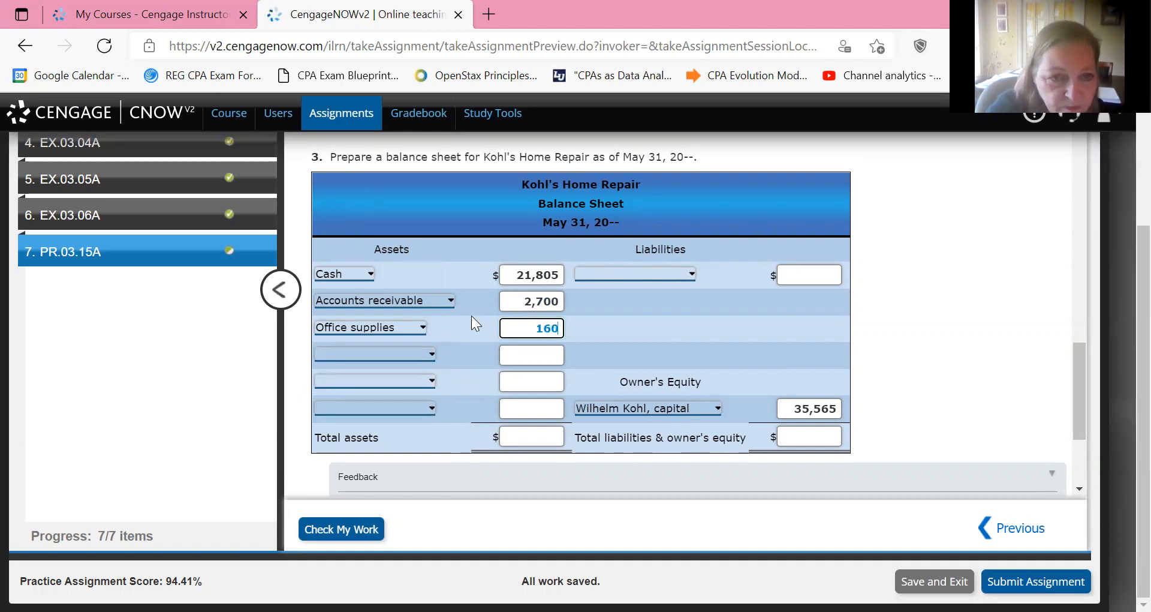
List Prepaid insurance at 1,100 on the asset line below Office supplies.
key(Tab)
key(alt+Down)
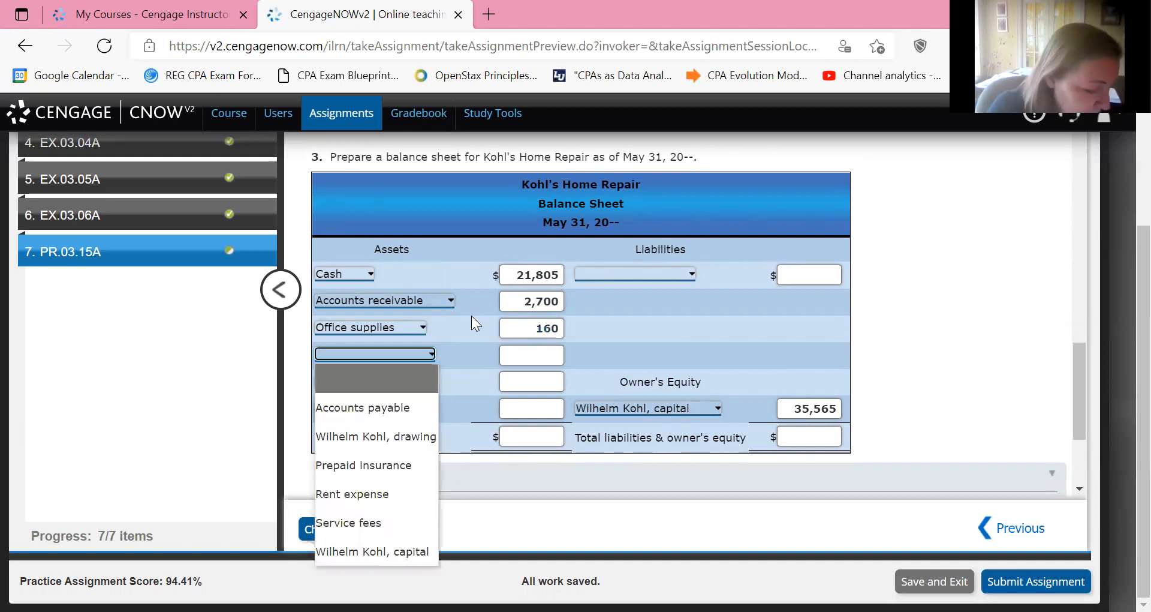
key(Down)
key(Down)
key(Down)
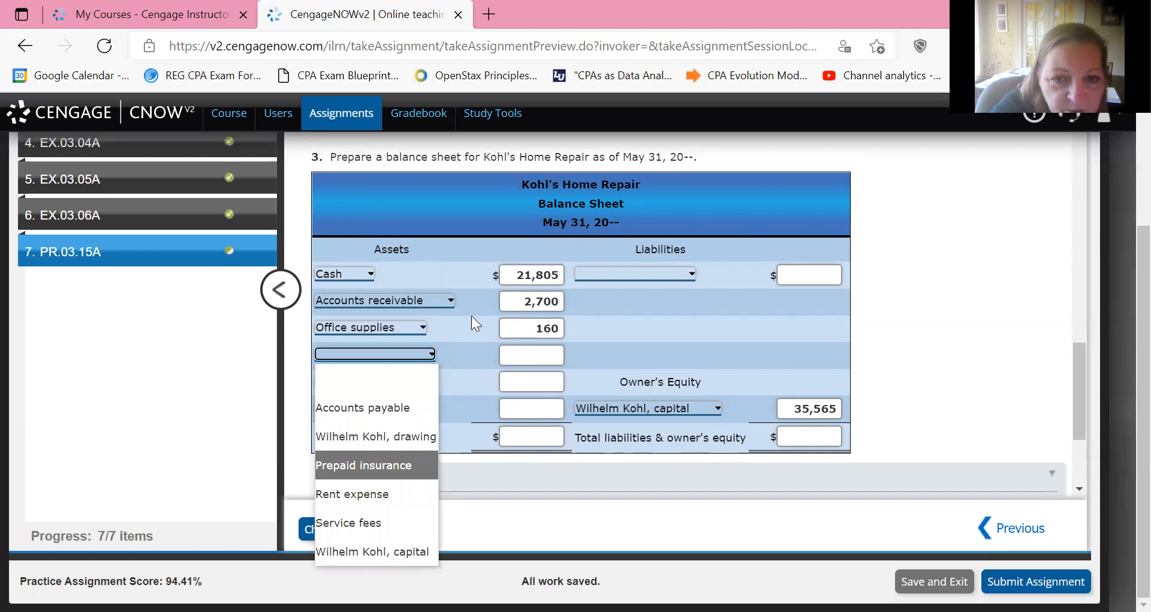
key(Tab)
text(1100)
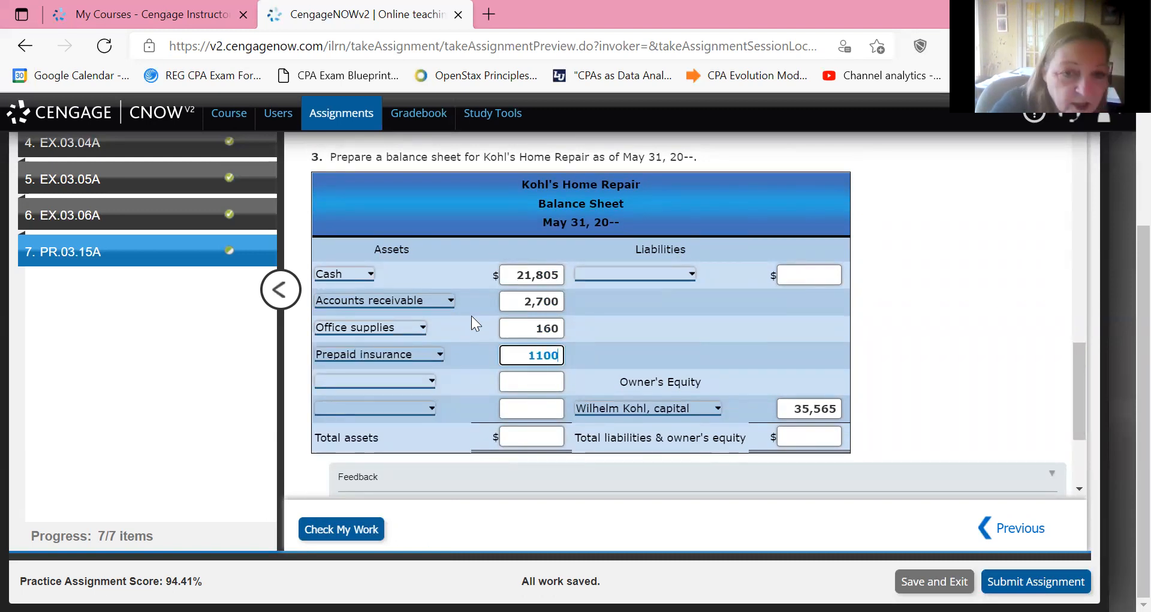
List Equipment at 8,200 on the asset line below Prepaid insurance.
key(Tab)
key(alt+Down)
key(Down)
key(Down)
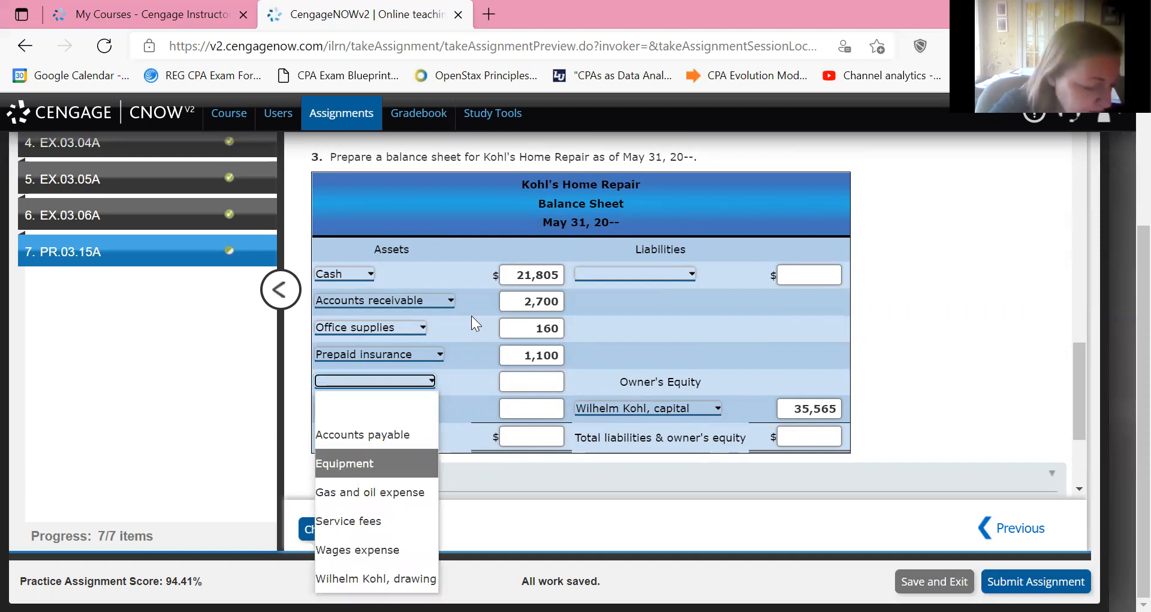
key(Return)
key(Tab)
text(8200)
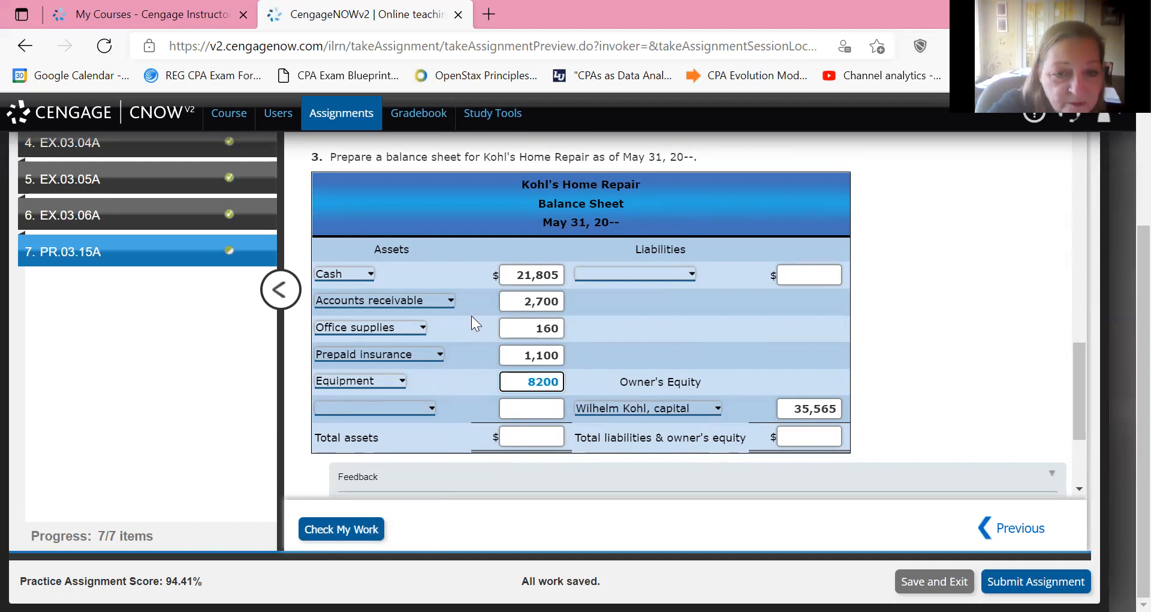
List Service fees at 6,000 on the last asset line, below Equipment.
key(Tab)
key(space)
key(Return)
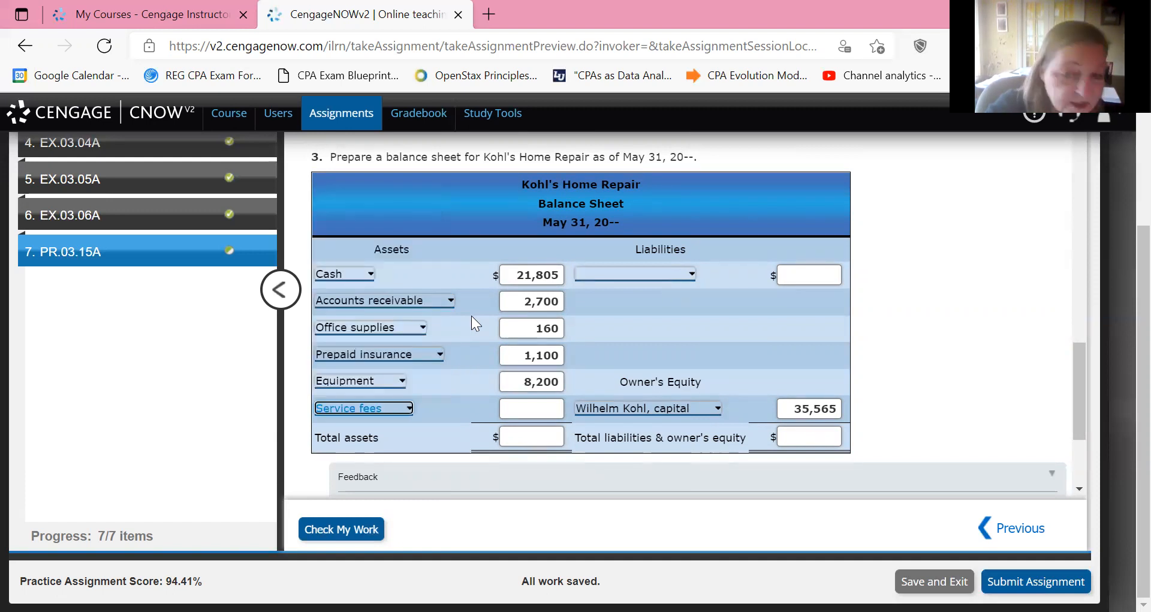
key(Tab)
text(6)
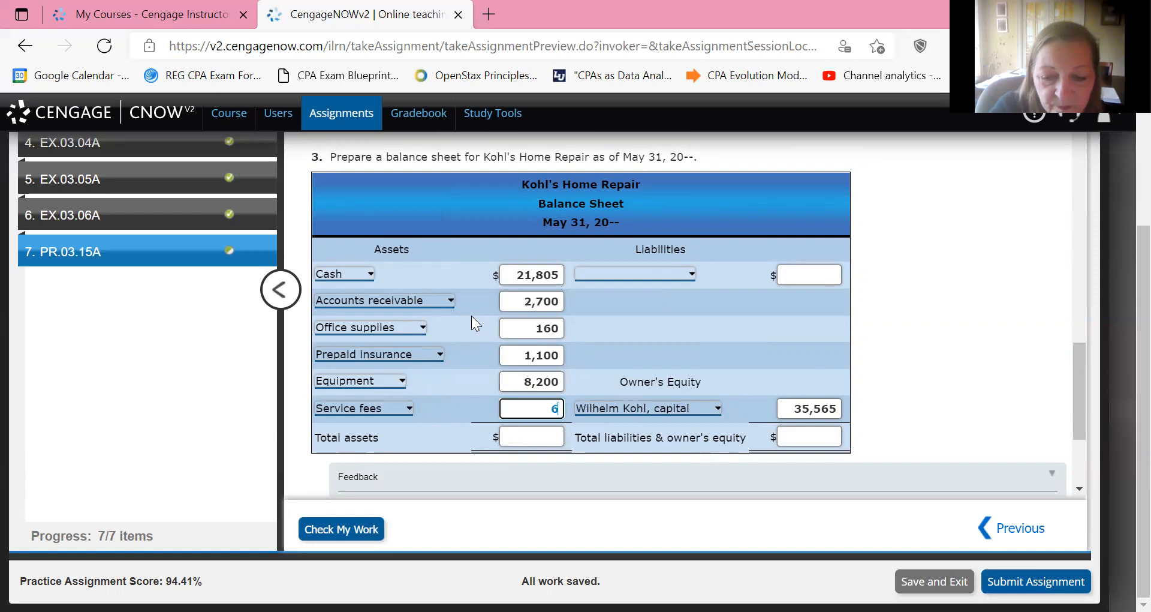
text(000)
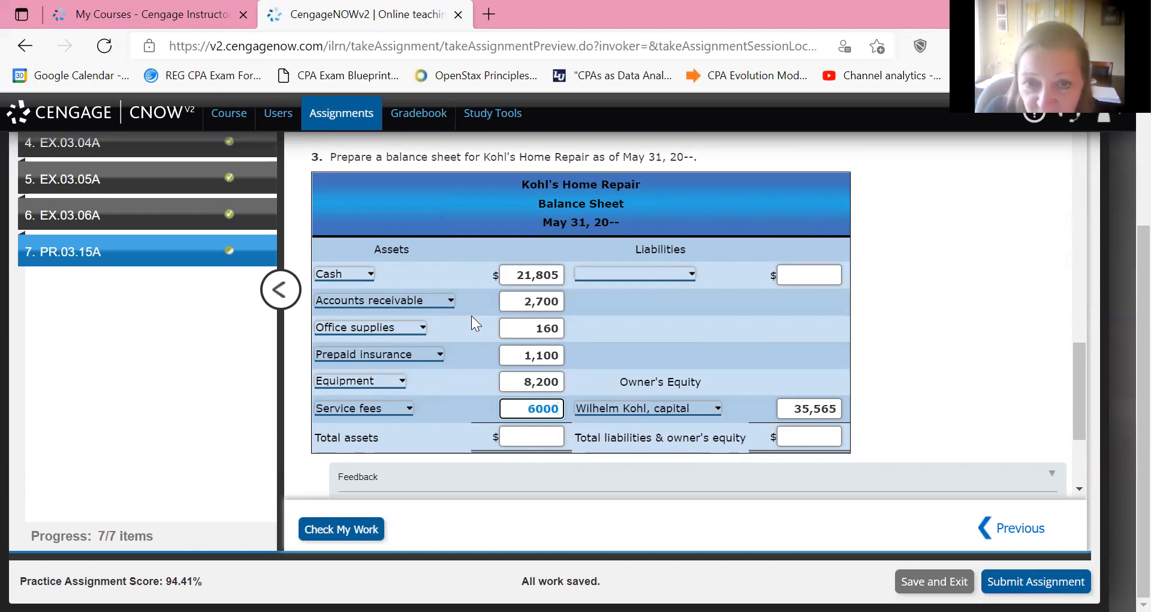
Enter 39,965 as the balance sheet's total assets.
click(510, 436)
text(39965)
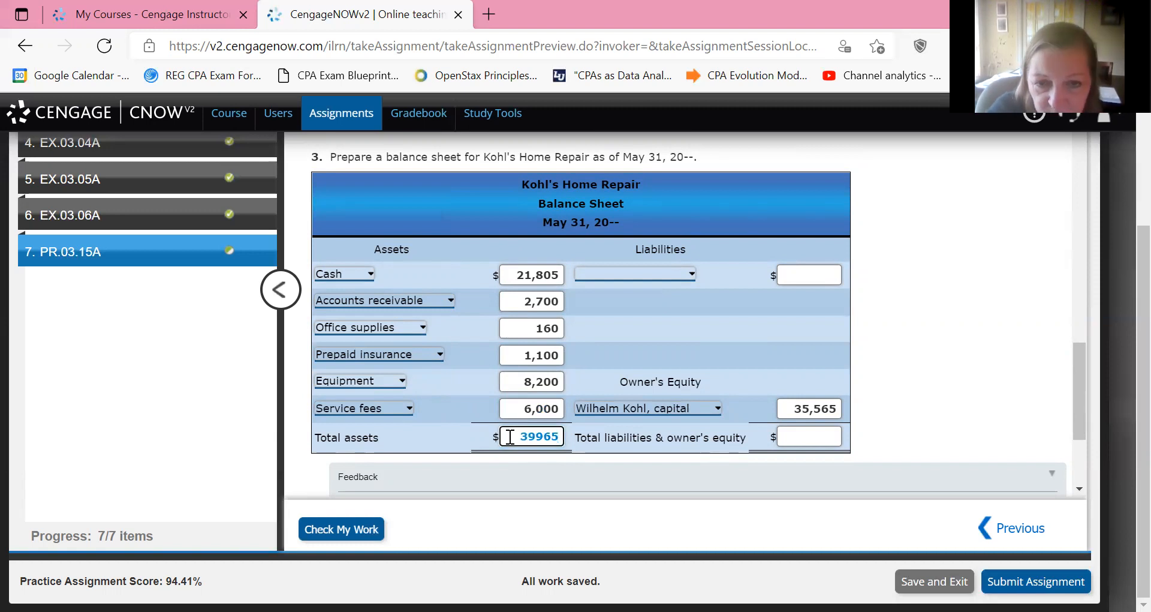
key(Tab)
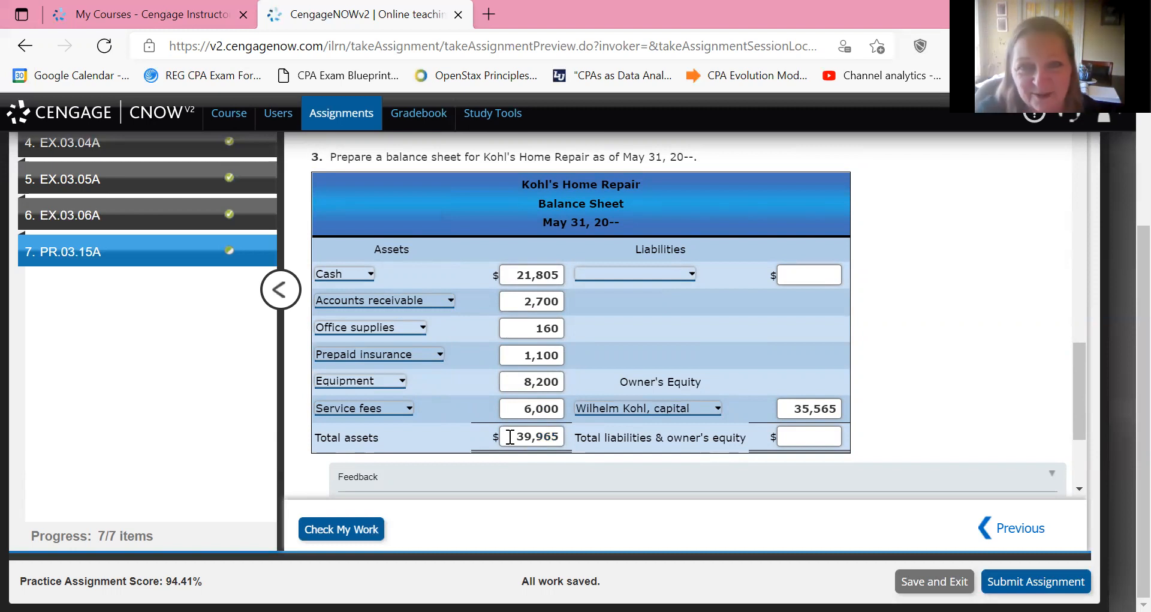
List Accounts payable at 4,400 under Liabilities in the balance sheet, using the balance from the trial balance.
scroll(510, 437, up, 12)
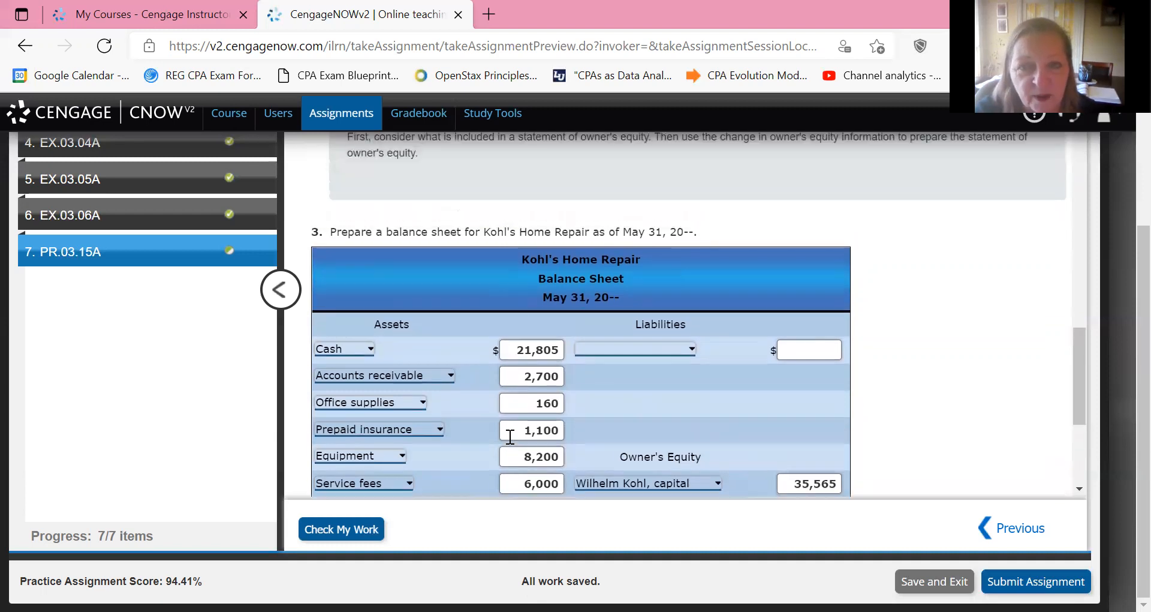
scroll(510, 436, up, 12)
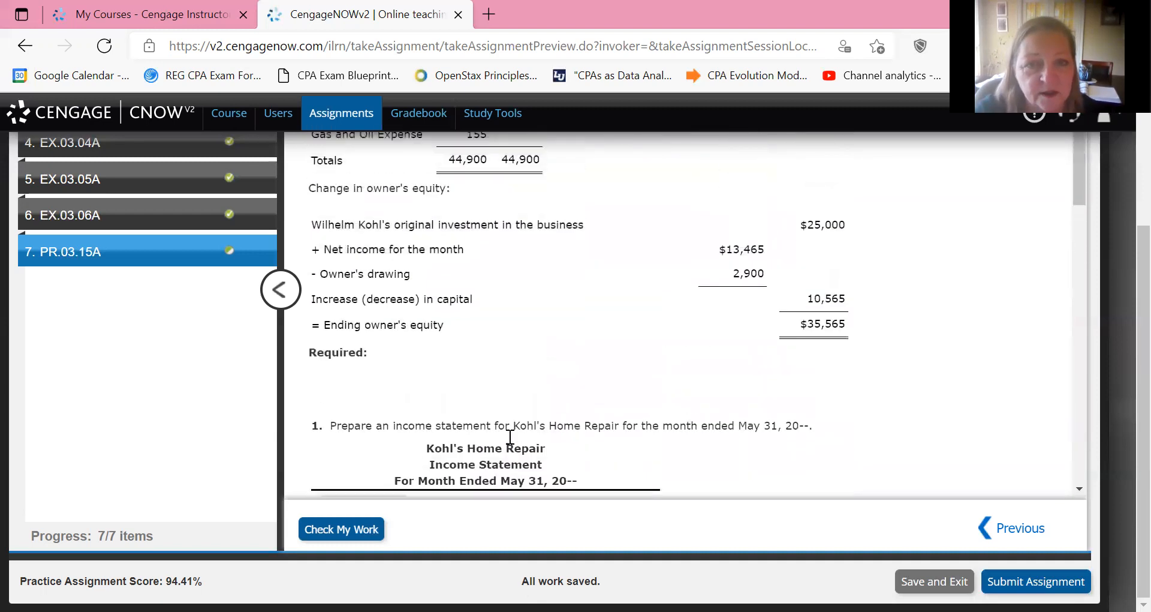
scroll(509, 437, up, 2)
scroll(509, 437, down, 4)
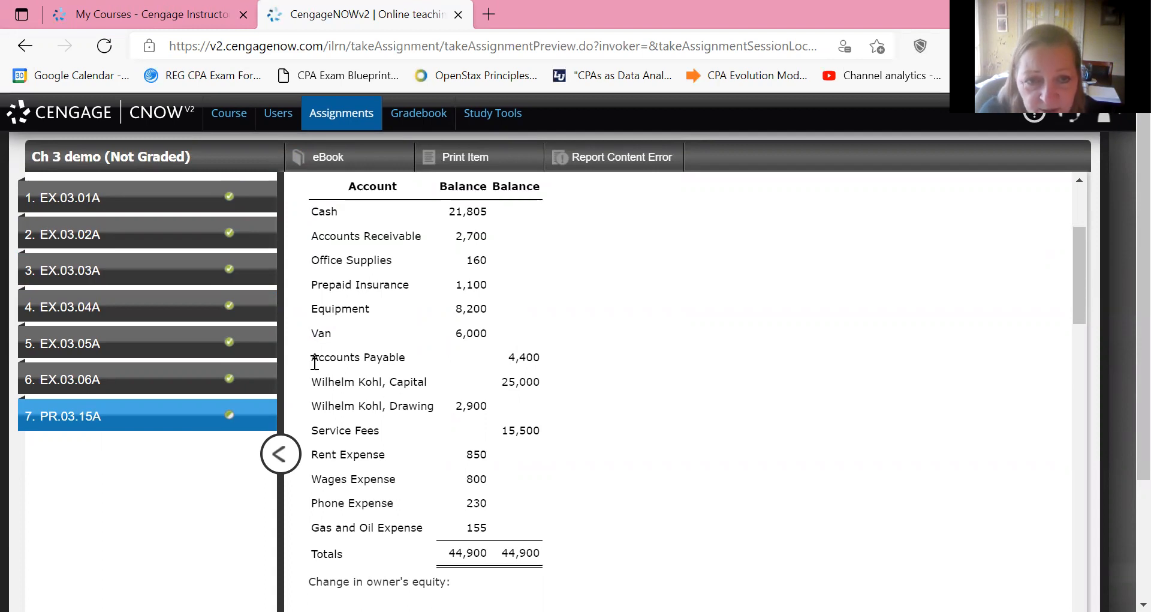
scroll(557, 354, down, 15)
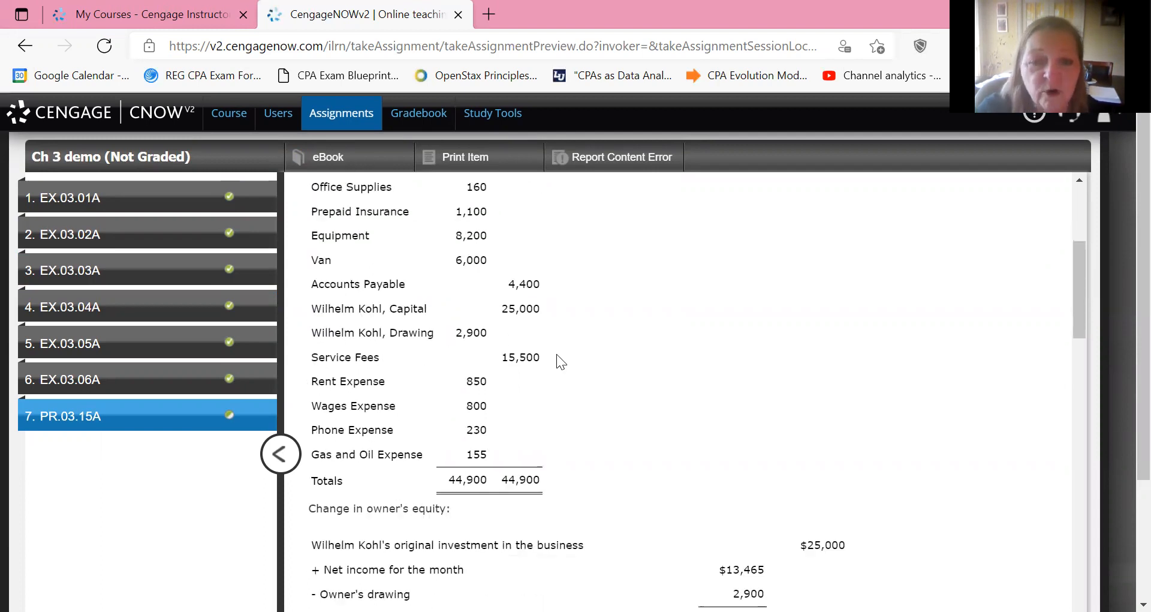
scroll(557, 353, down, 6)
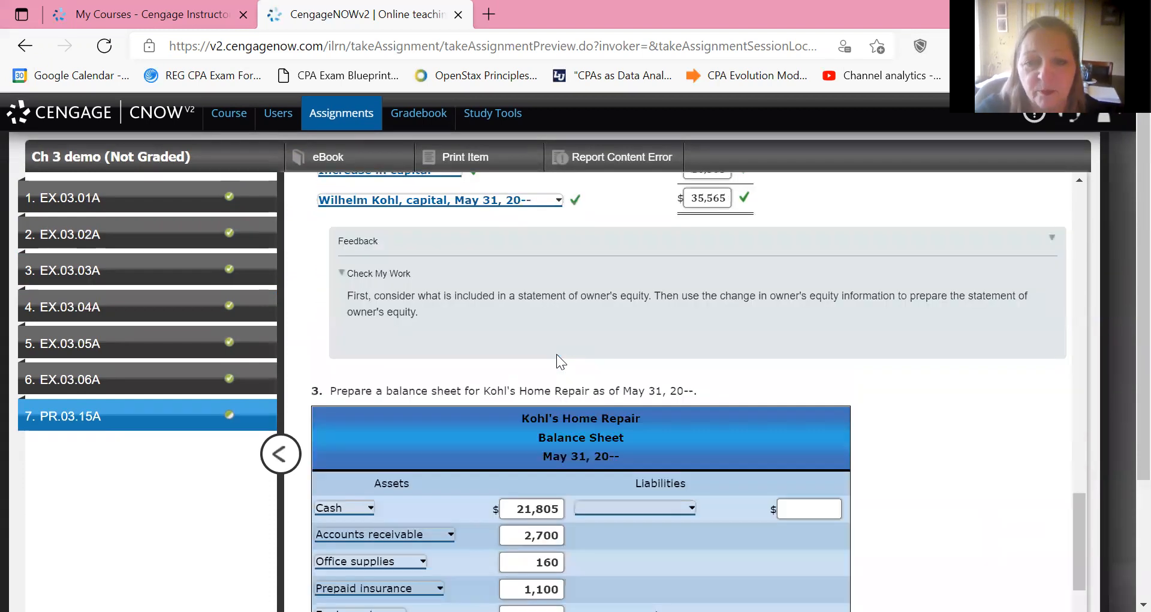
text(4400)
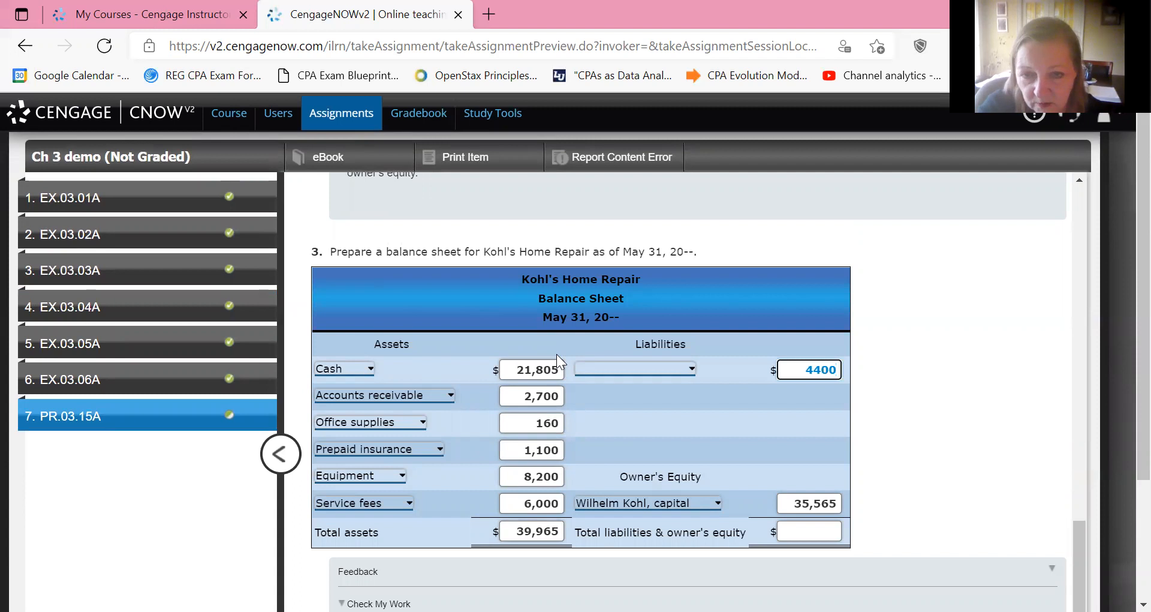
key(shift+Tab)
key(alt+Down)
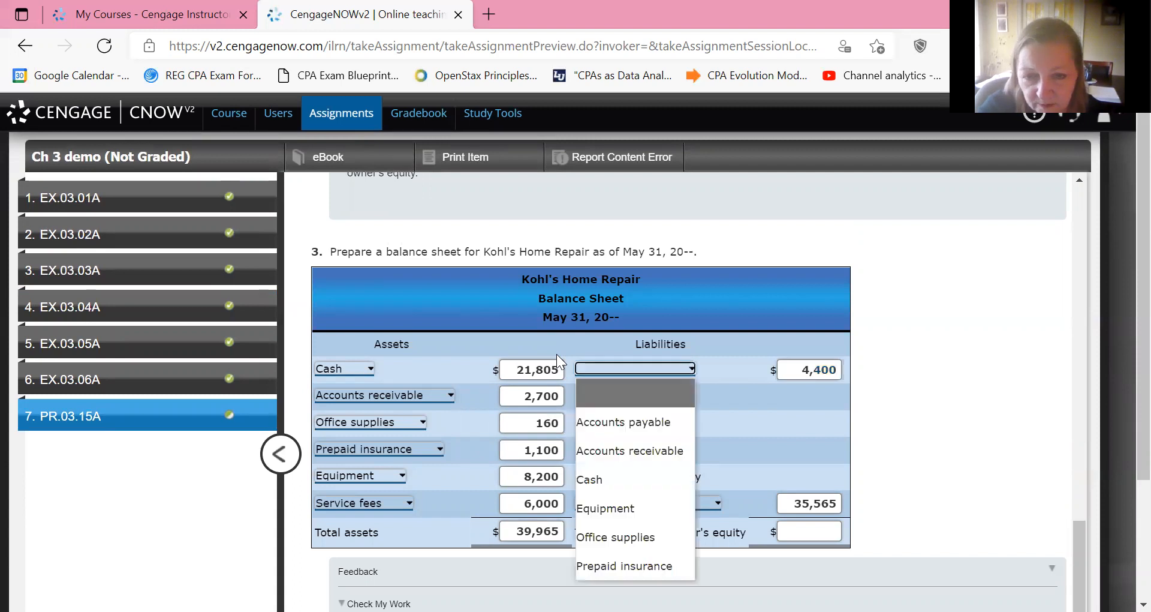
key(Down)
key(Return)
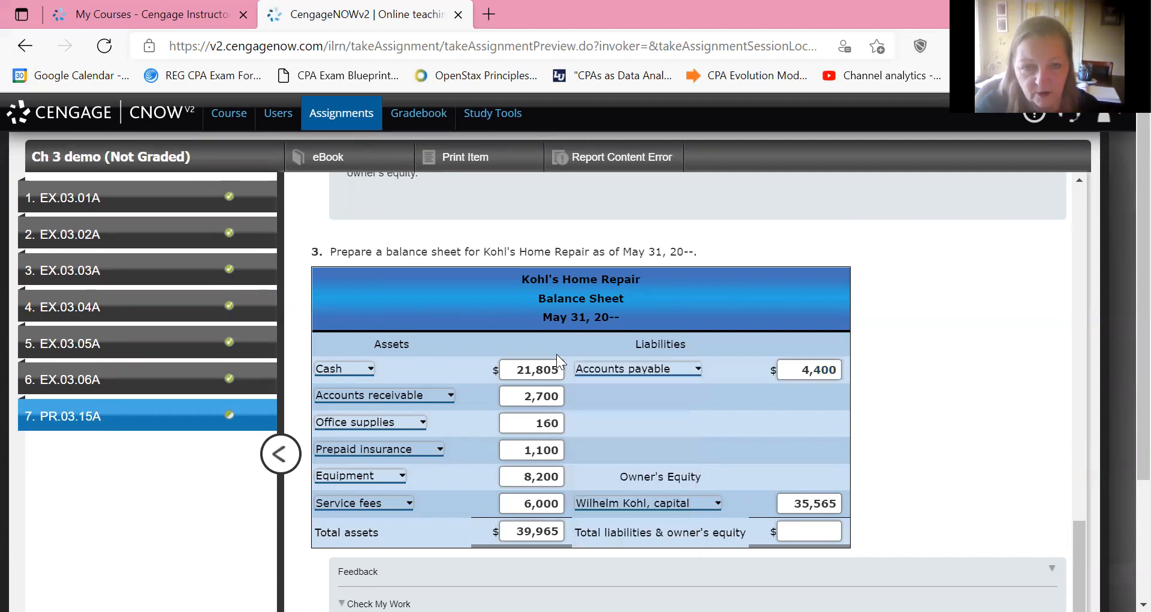
Enter 39,965 as total liabilities and owner's equity, and check the work on the problem.
scroll(556, 354, down, 3)
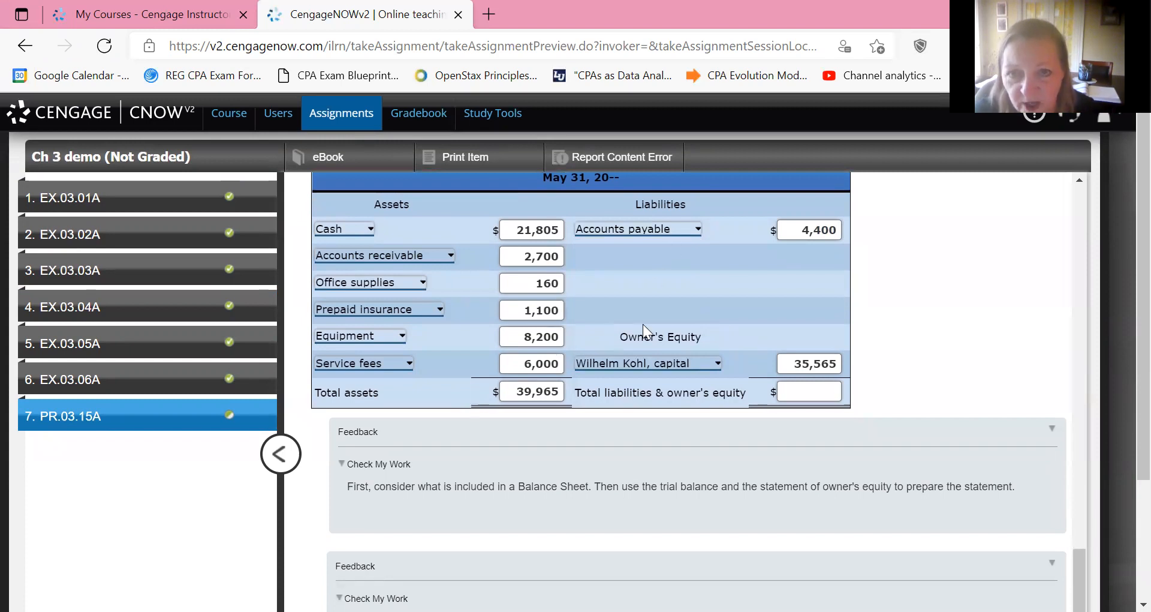
click(813, 391)
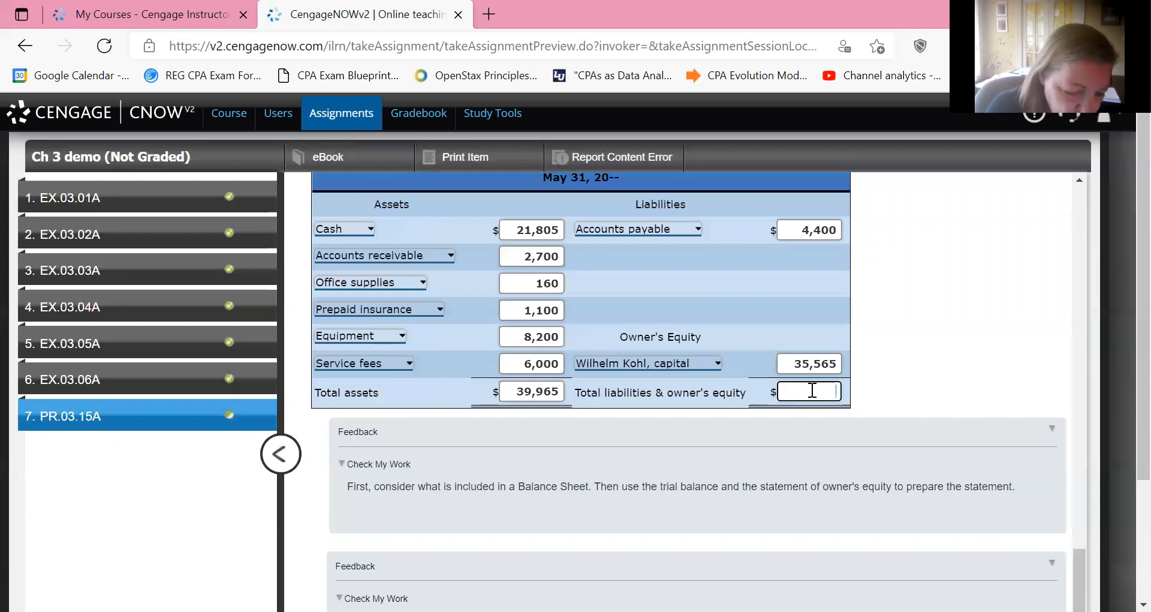
text(39)
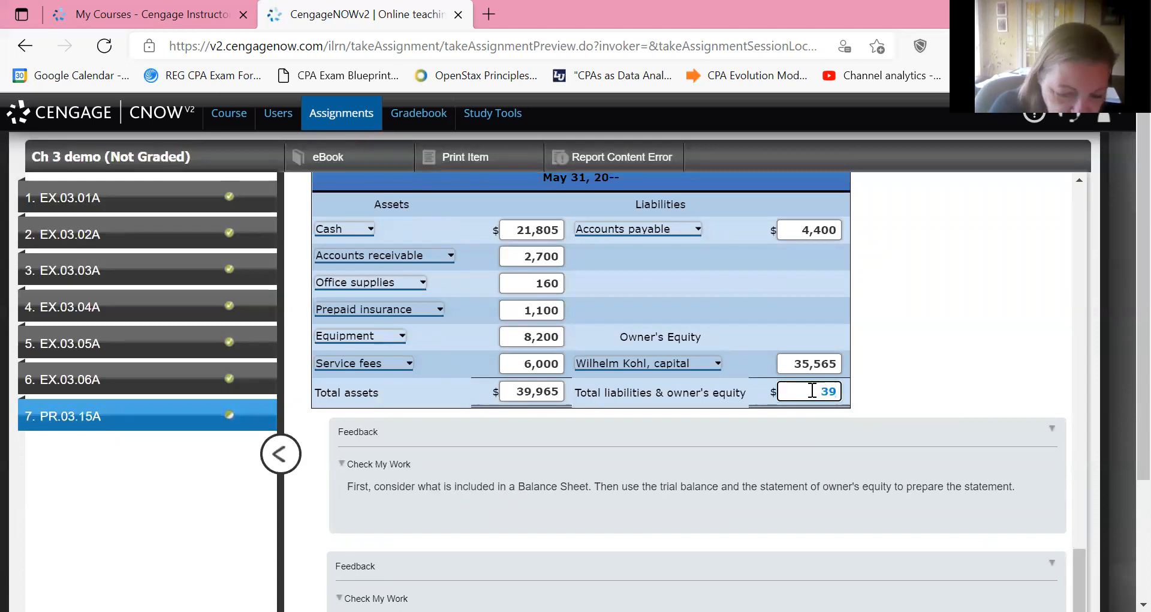
text(965)
key(Tab)
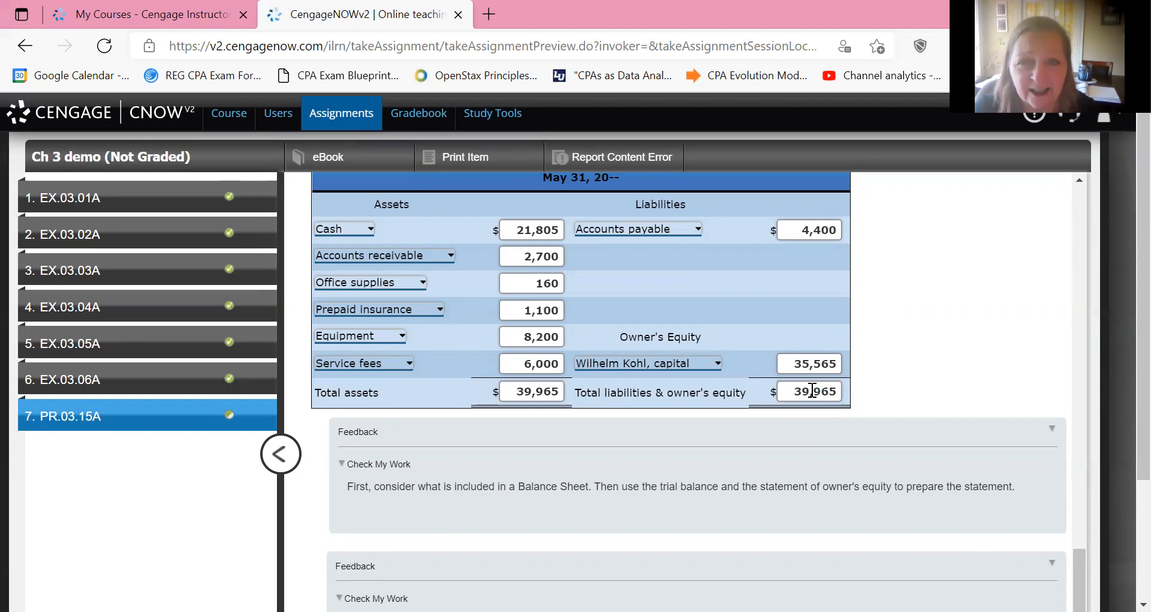
scroll(812, 391, down, 3)
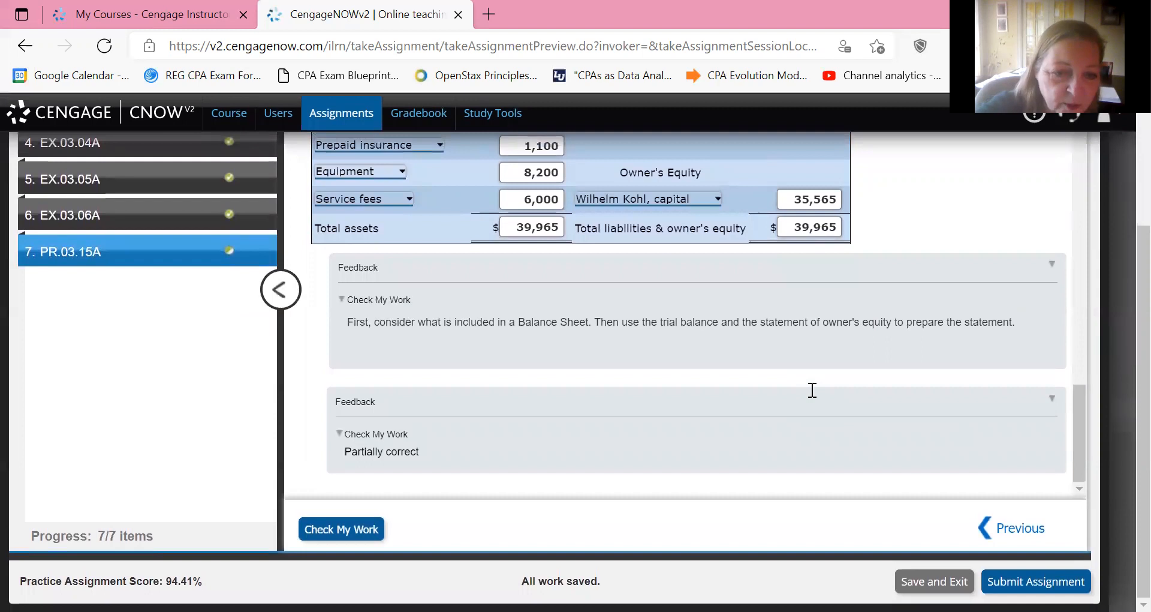
key(Return)
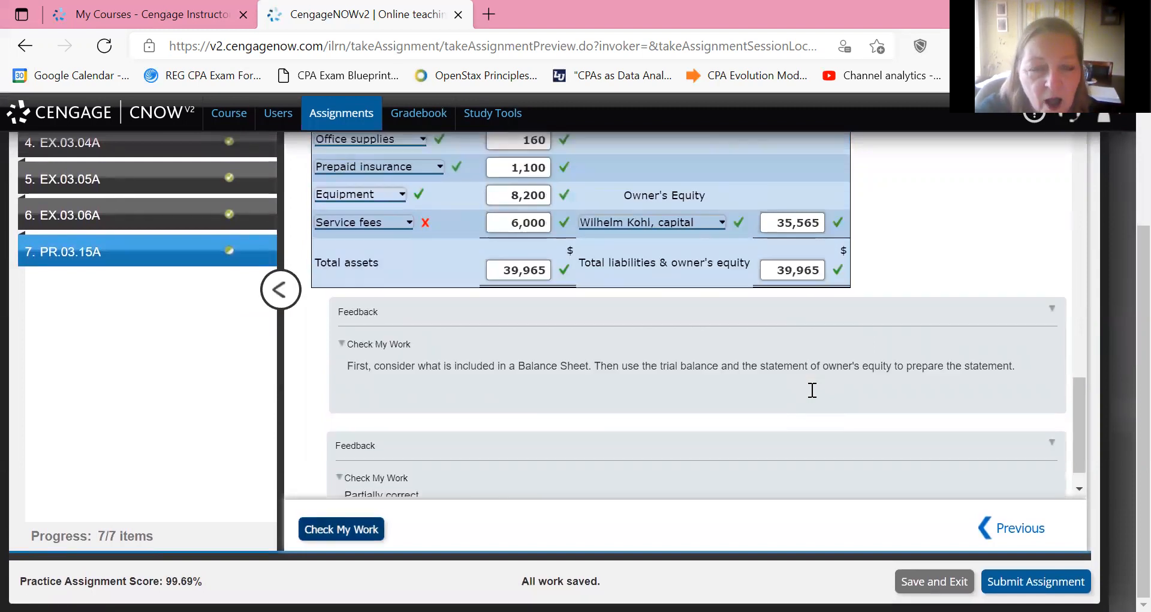
Change the account on the 6,000 asset line from Service fees to Van and check the work again.
scroll(812, 390, up, 3)
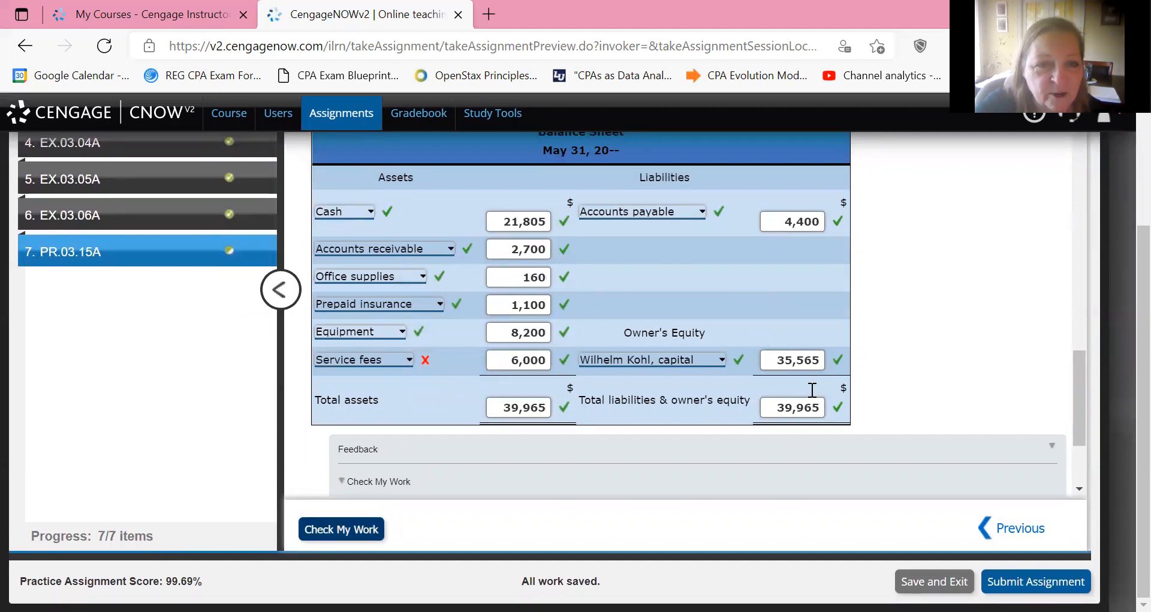
click(364, 360)
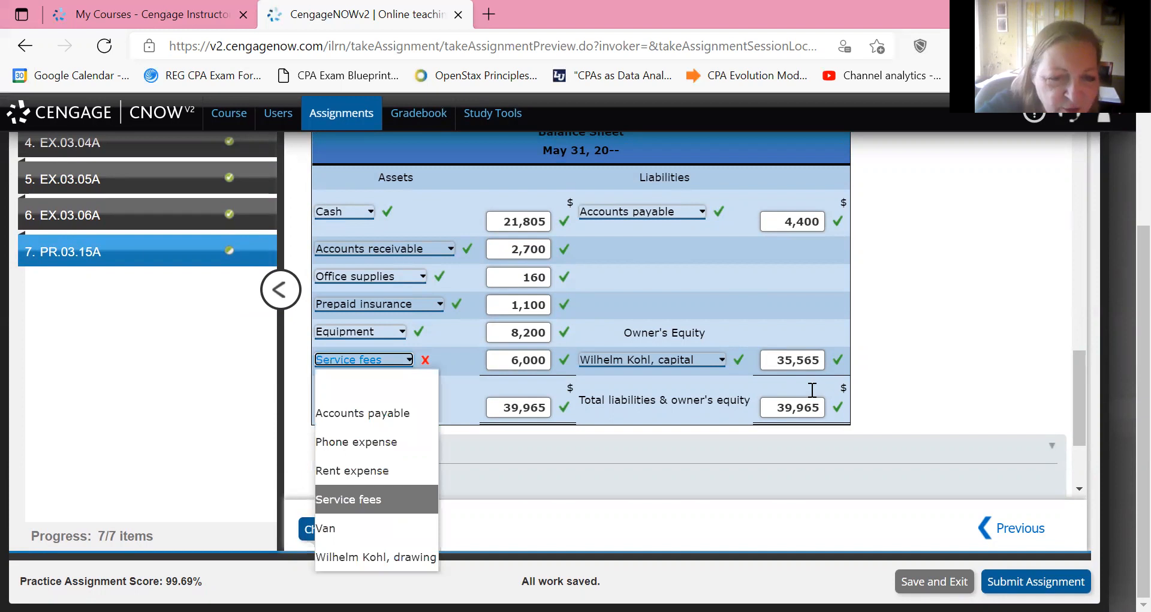
key(Down)
key(Return)
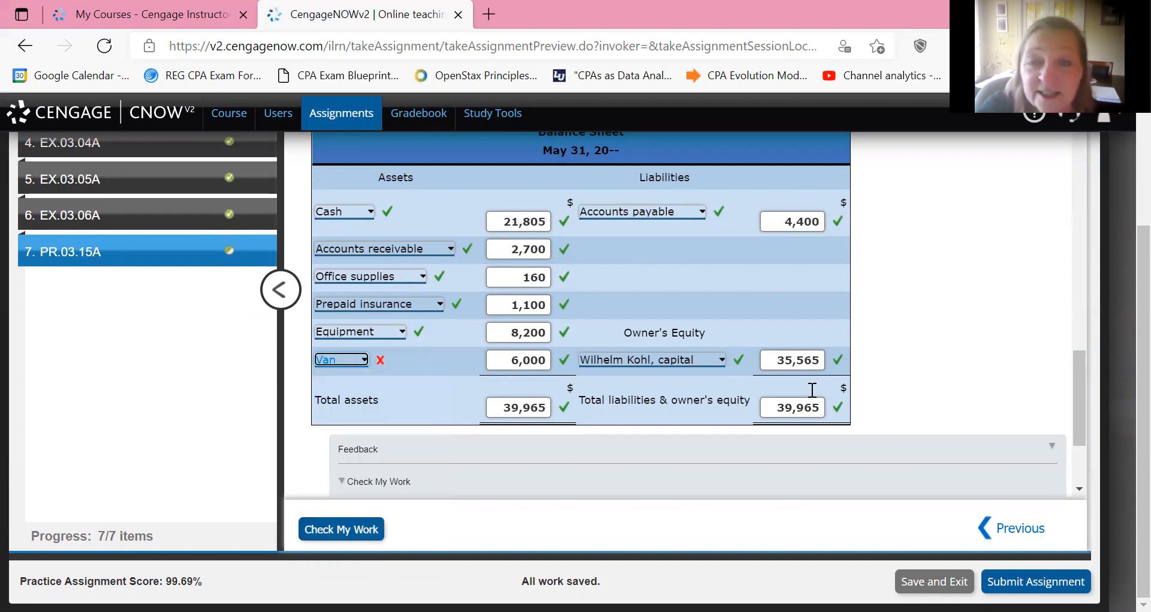
scroll(813, 390, down, 2)
click(342, 529)
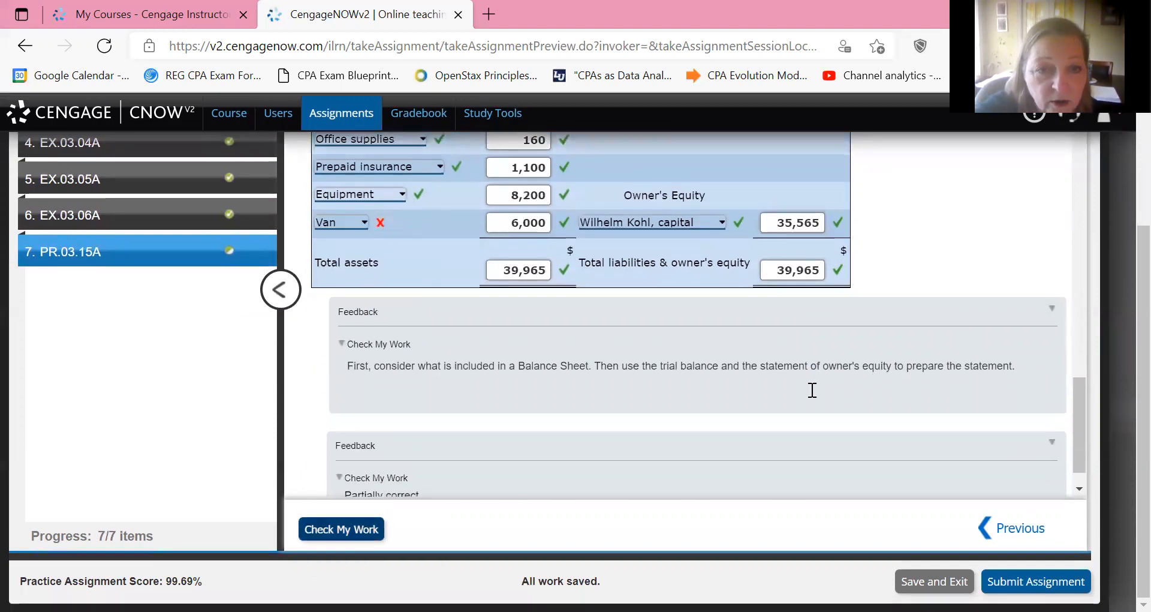
scroll(812, 391, up, 4)
scroll(813, 390, down, 1)
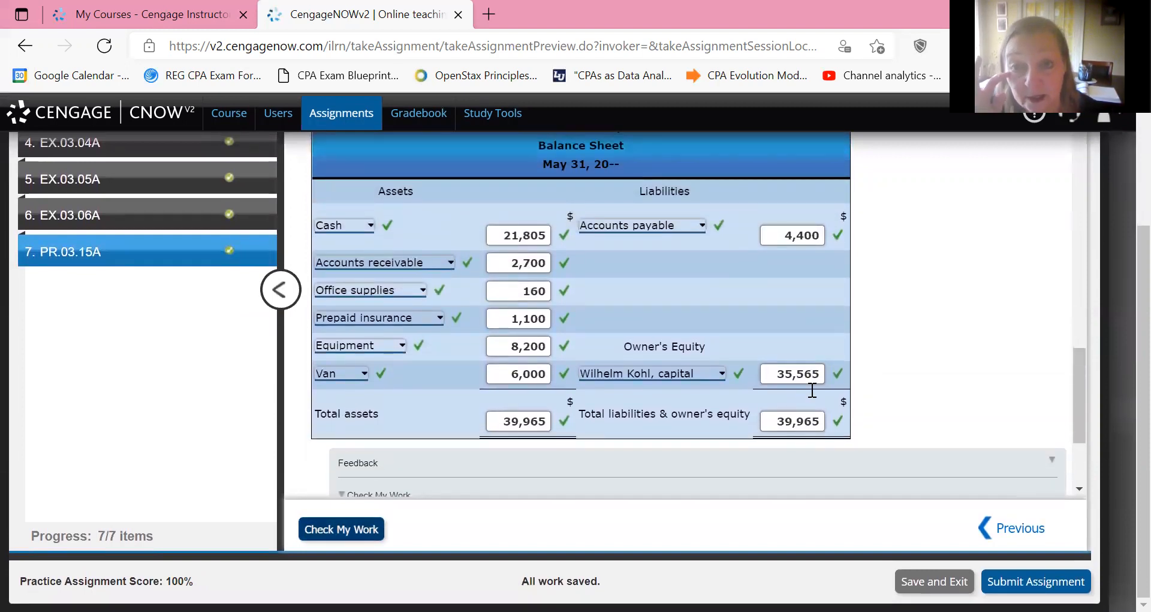
Submit the entire Ch 3 demo assignment for grading and confirm the submission.
scroll(813, 390, up, 2)
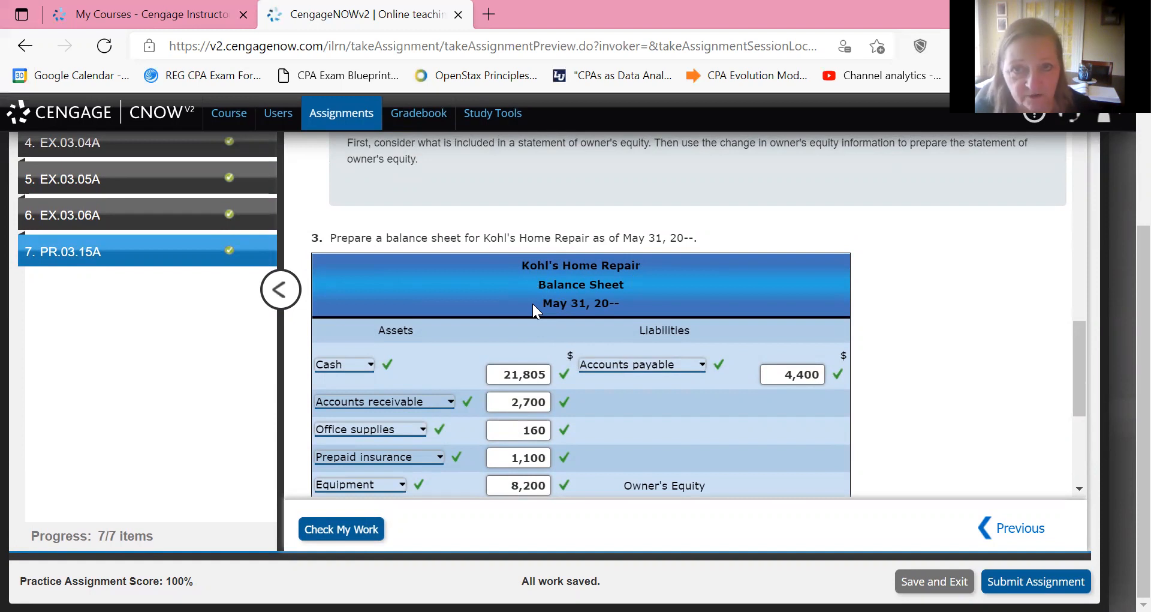
scroll(532, 304, down, 5)
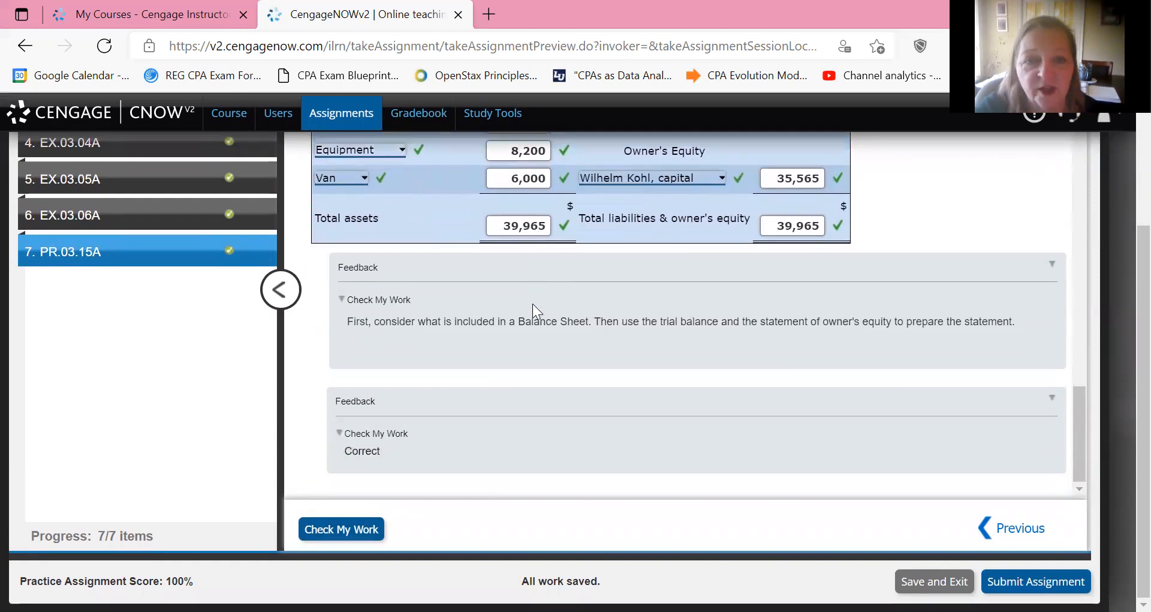
scroll(532, 304, up, 8)
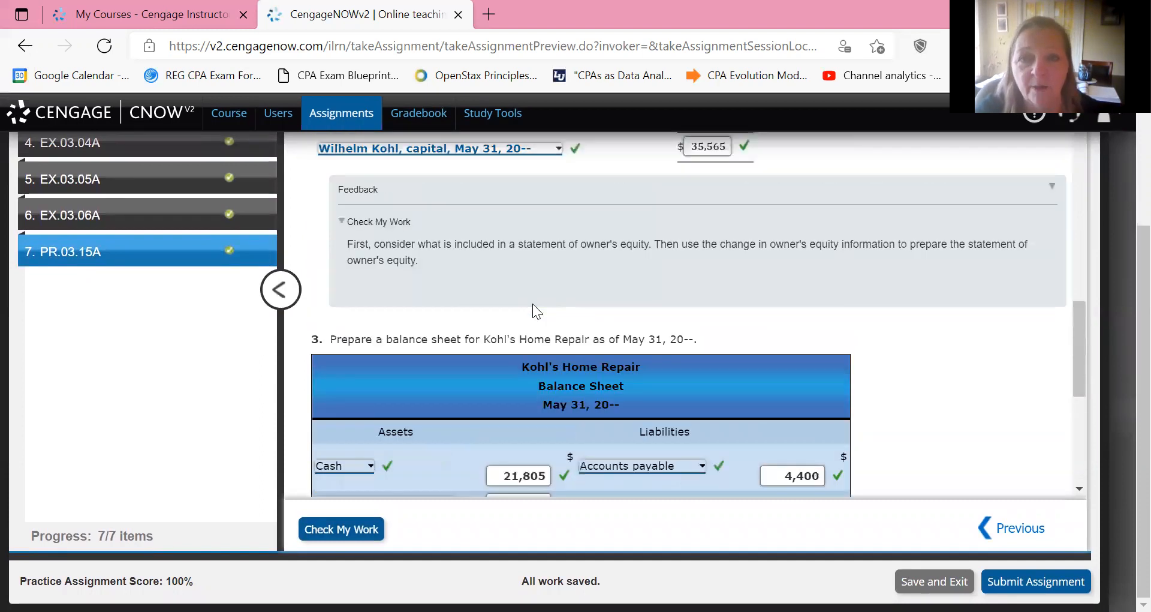
key(Return)
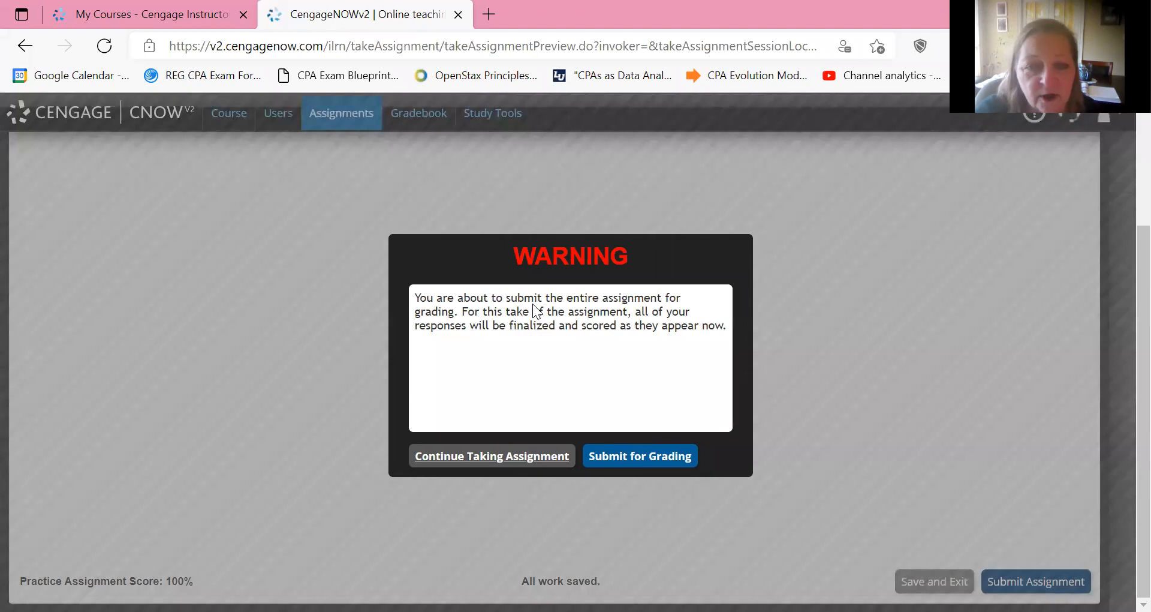
key(Return)
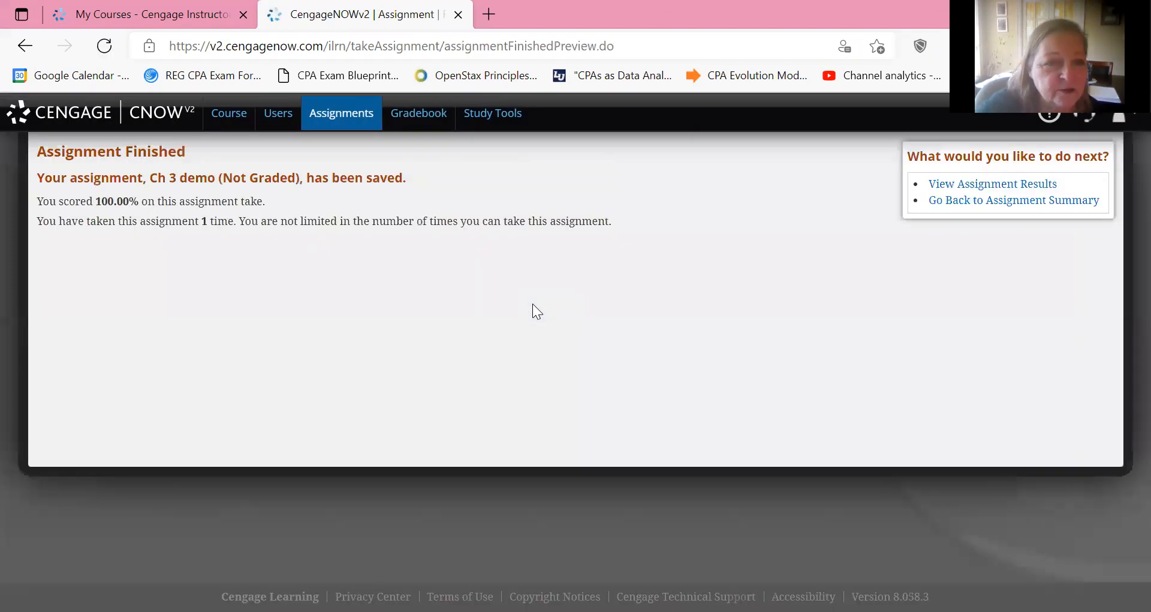